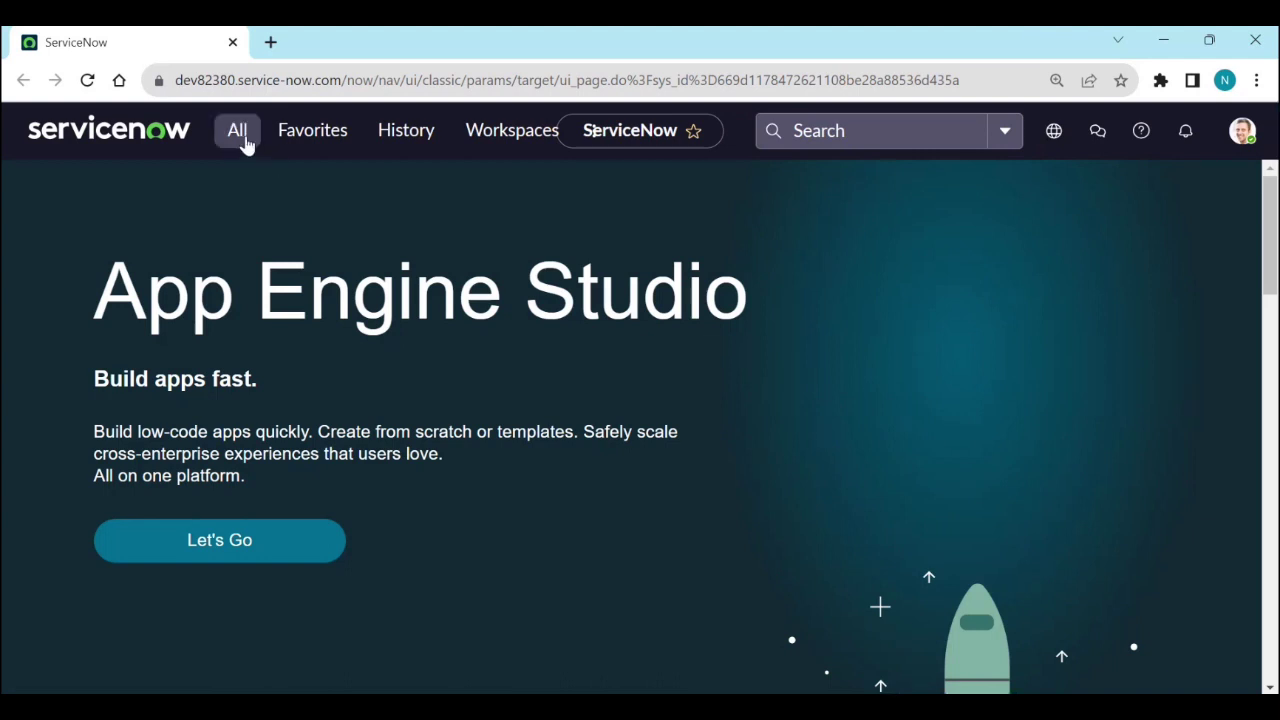
# Step: Filter the application navigator for "service catalog"
pyautogui.click(246, 142)
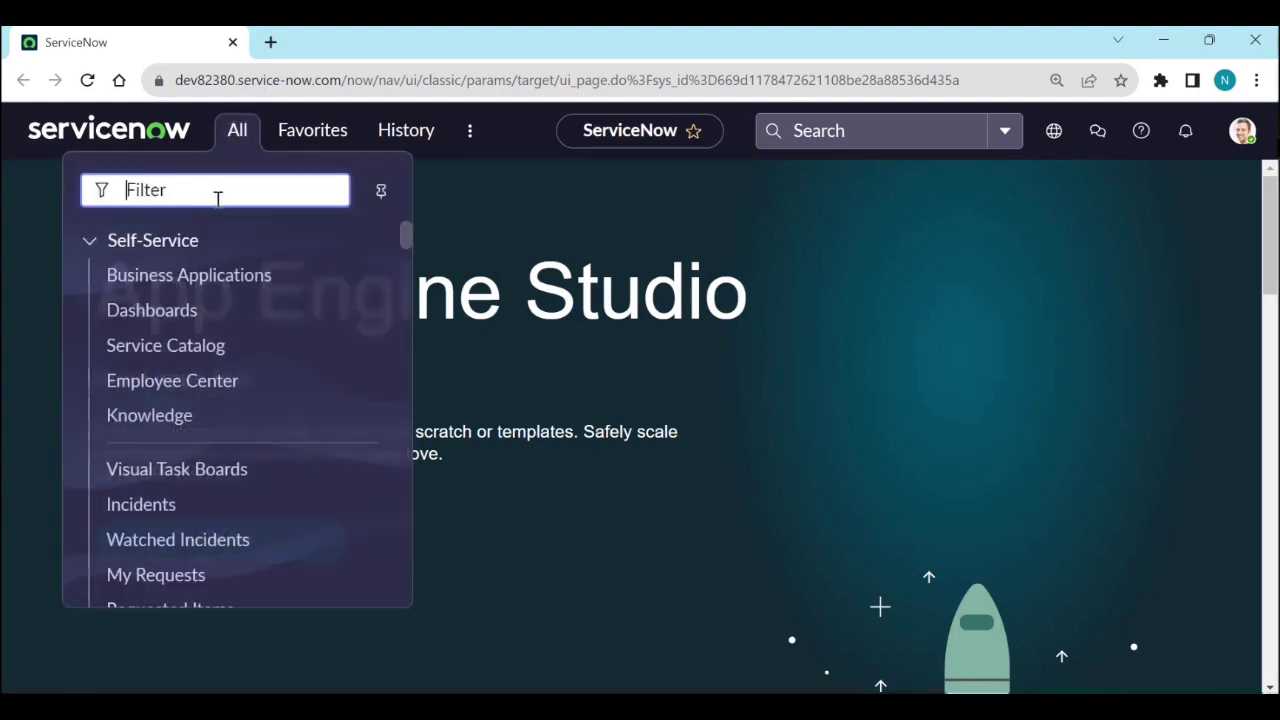
pyautogui.write('se')
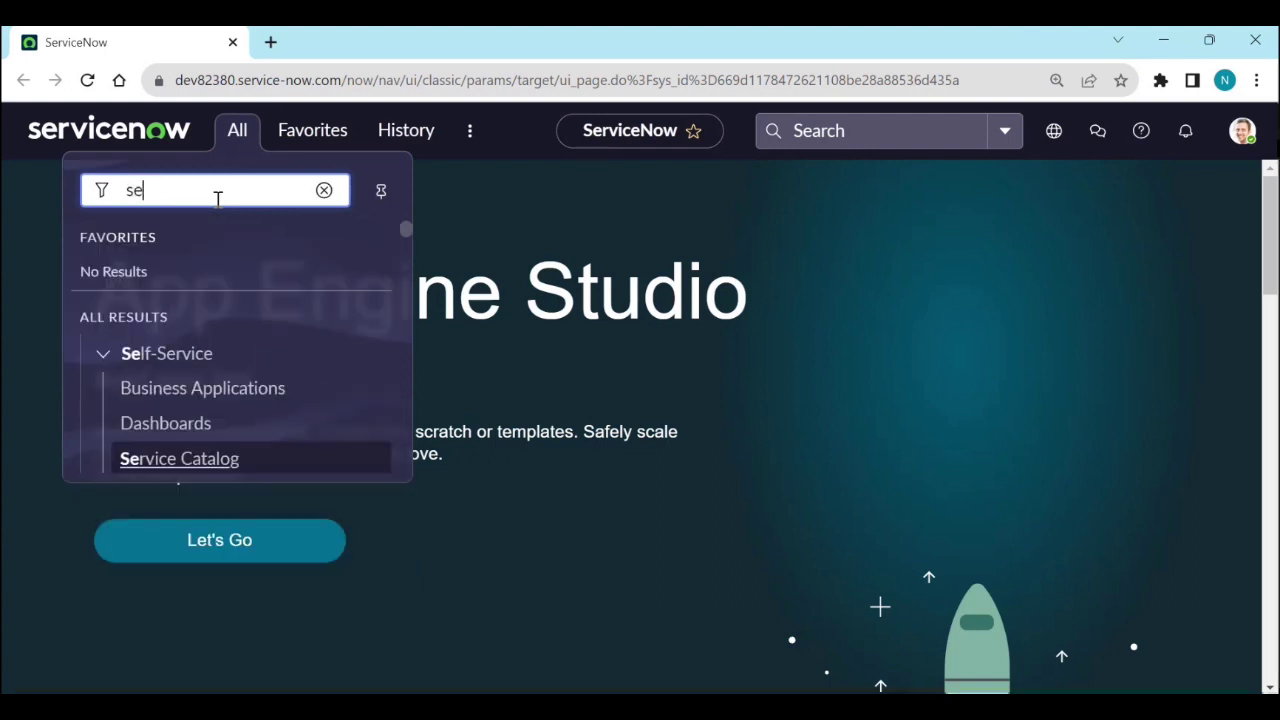
pyautogui.write('rvice')
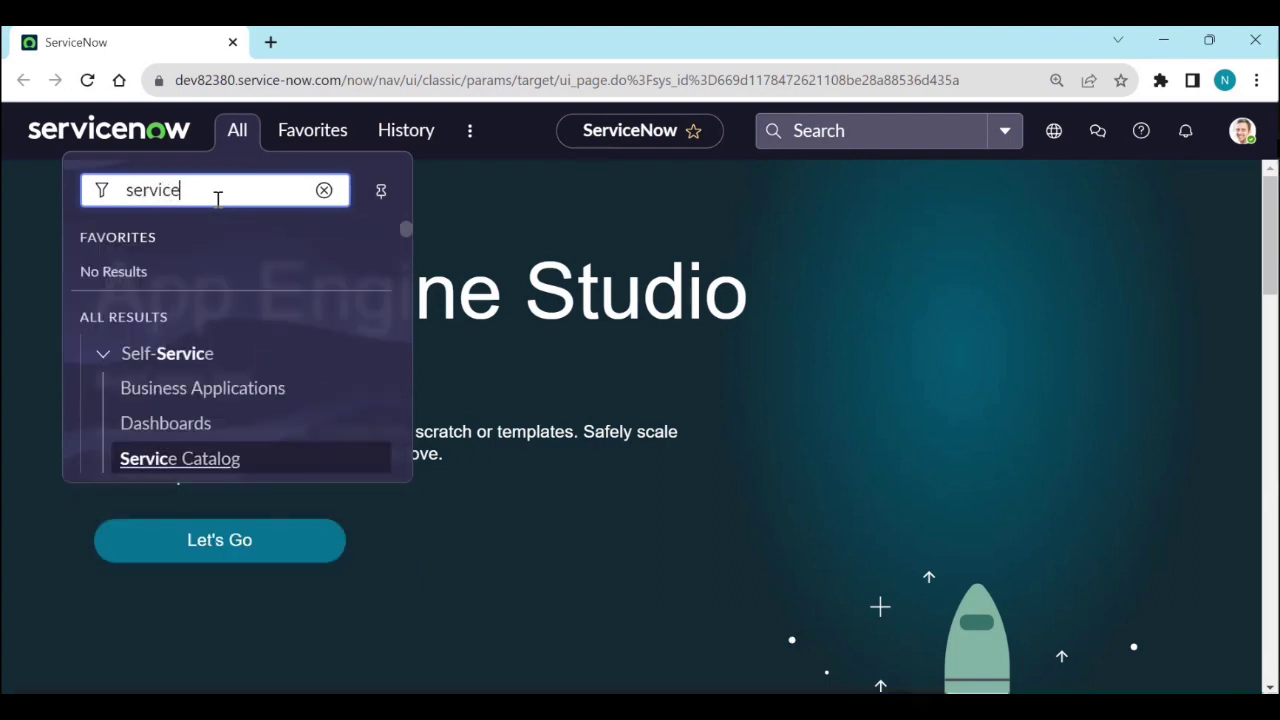
pyautogui.write(' catleg')
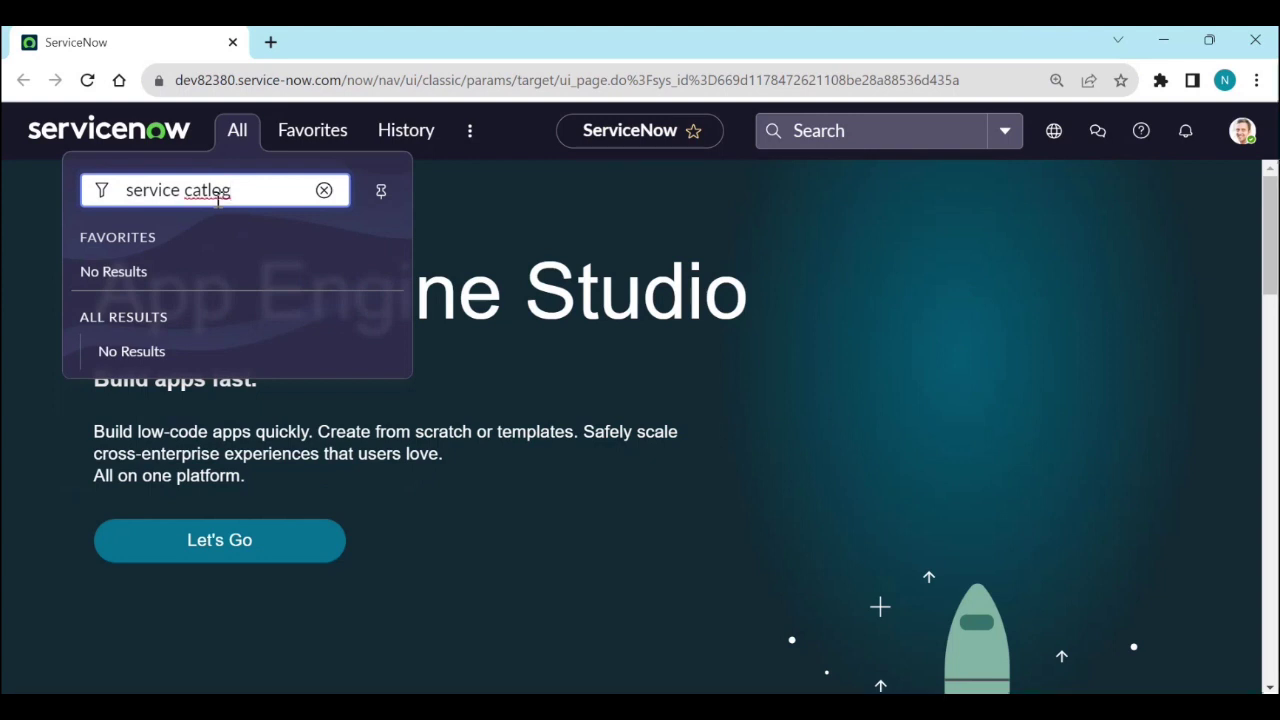
pyautogui.write('alo')
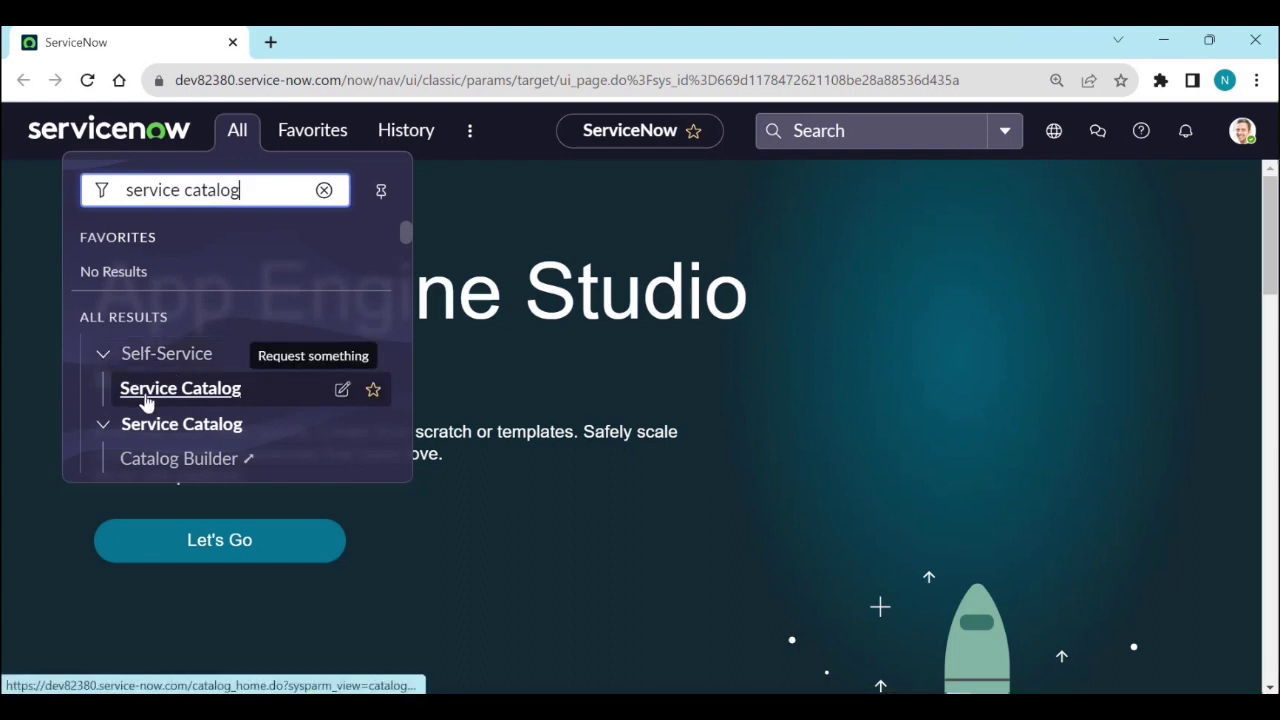
# Step: Look through the Service Catalog modules, from open records and catalog definitions to administration, variables and wizards
pyautogui.scroll(-1, 195, 424)
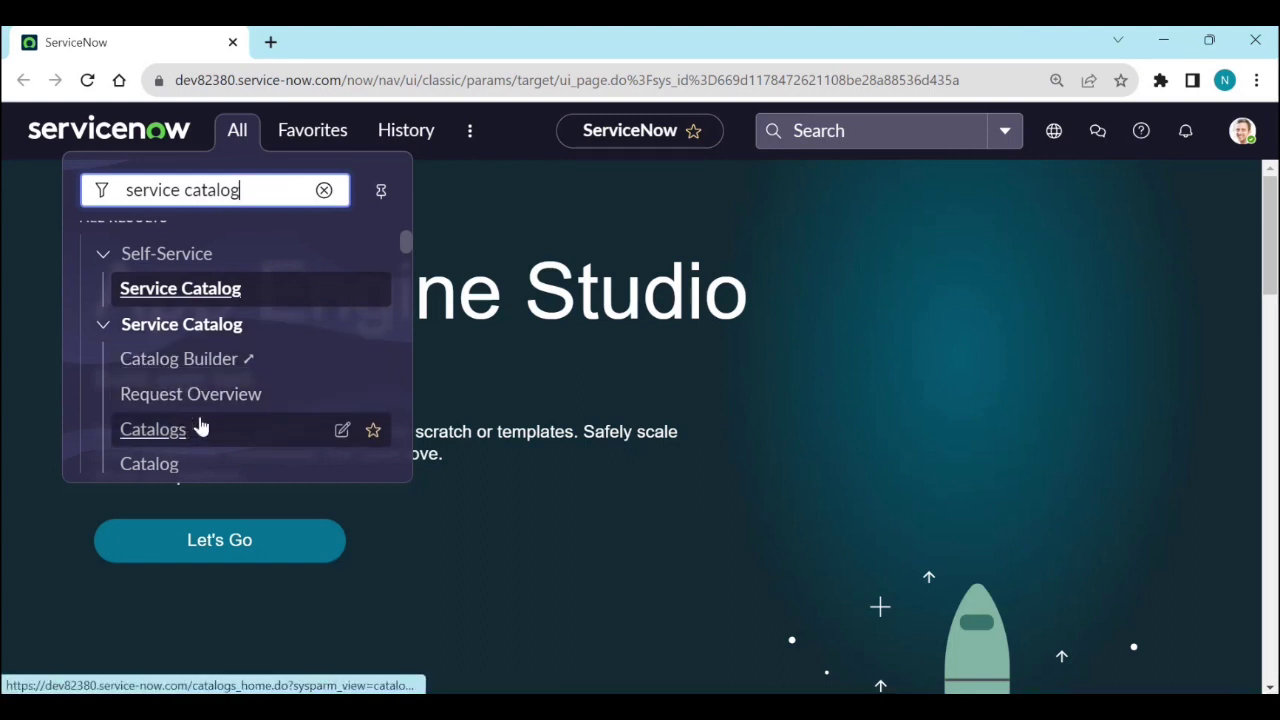
pyautogui.scroll(-1, 200, 427)
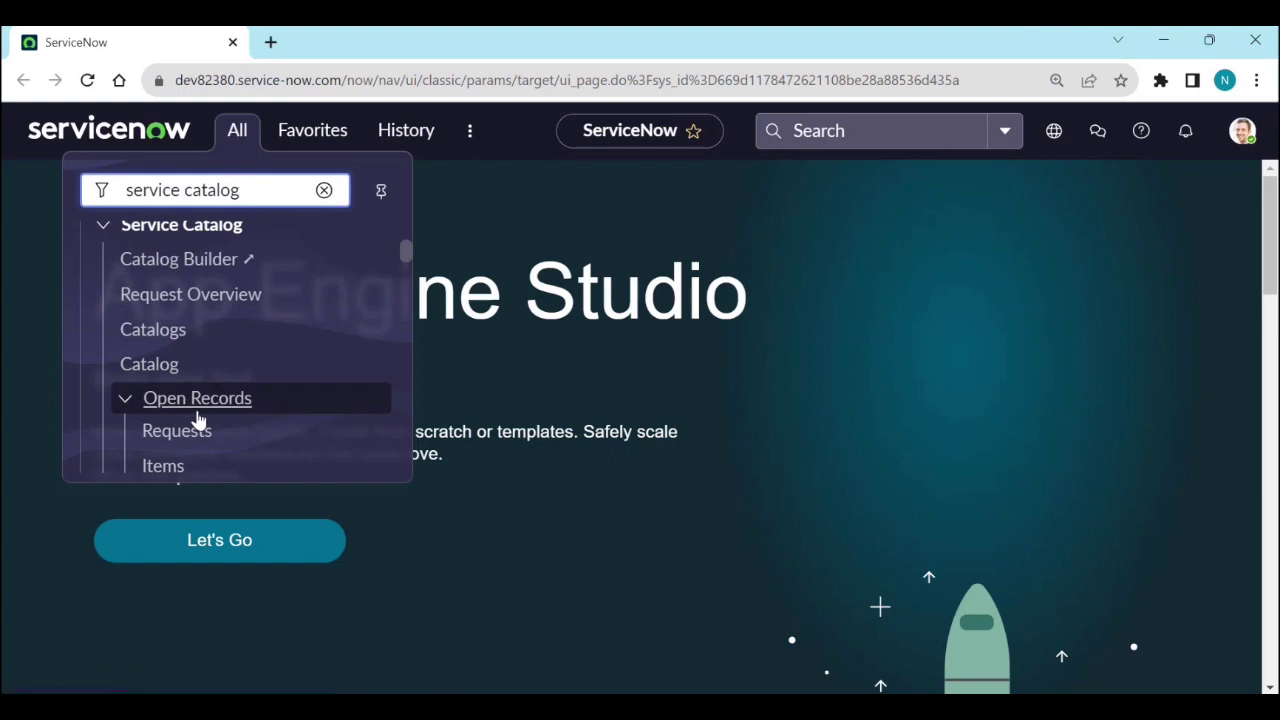
pyautogui.scroll(-1, 200, 420)
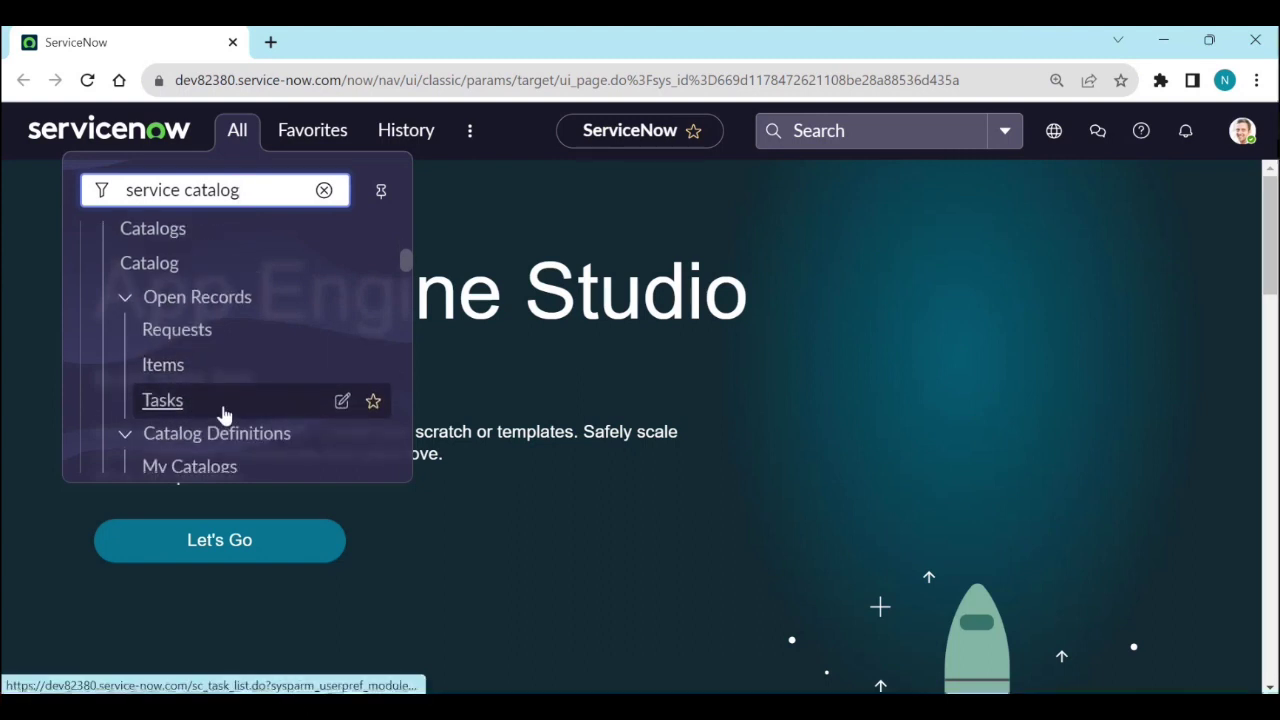
pyautogui.scroll(-1, 224, 415)
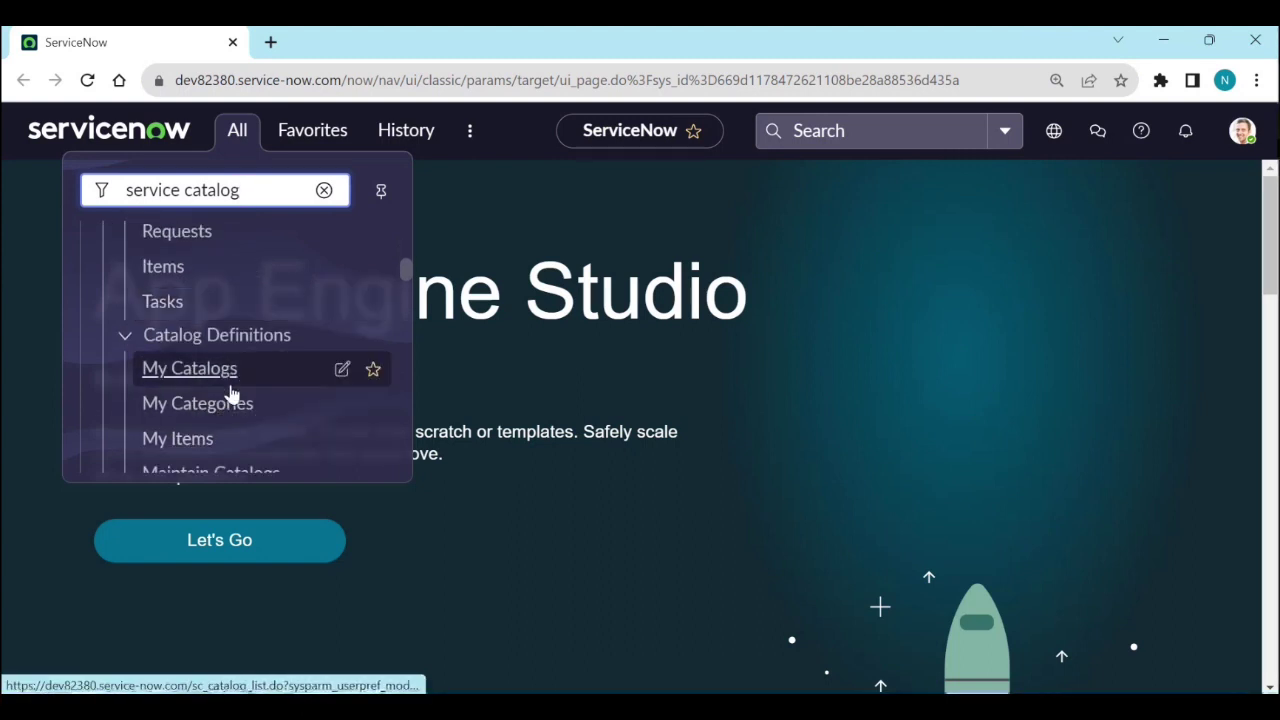
pyautogui.scroll(-1, 230, 395)
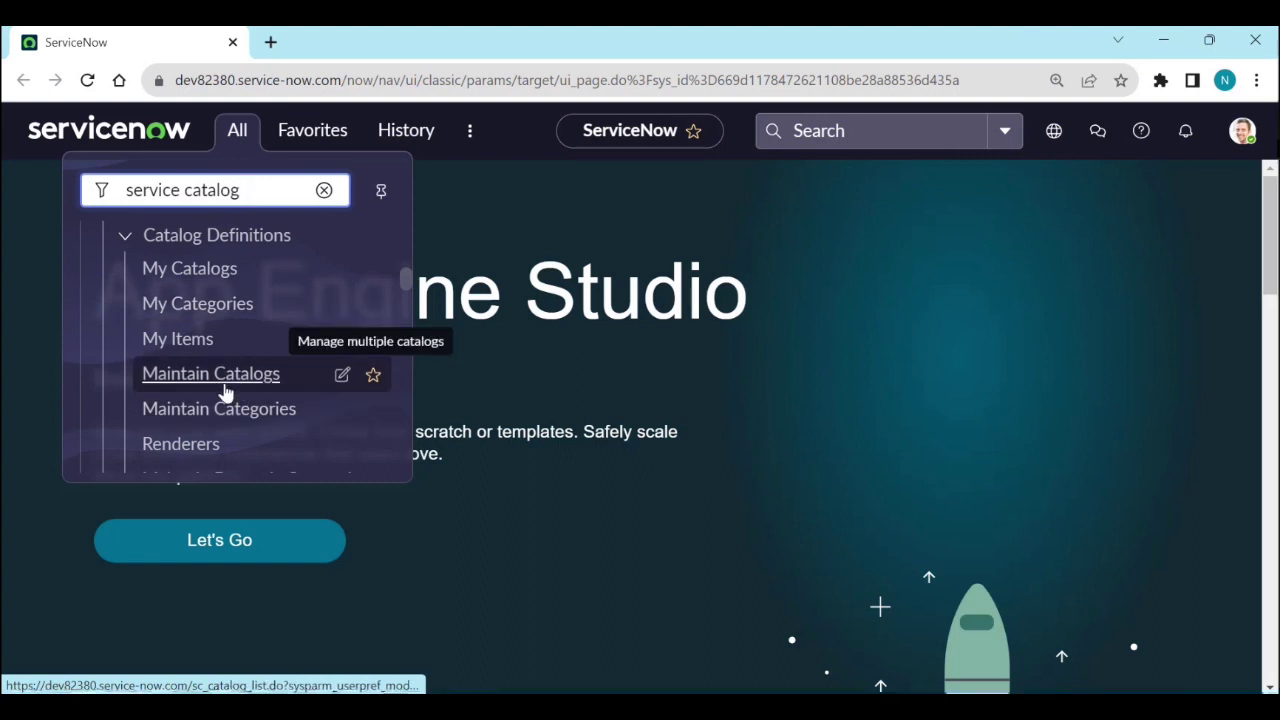
pyautogui.scroll(-1, 231, 418)
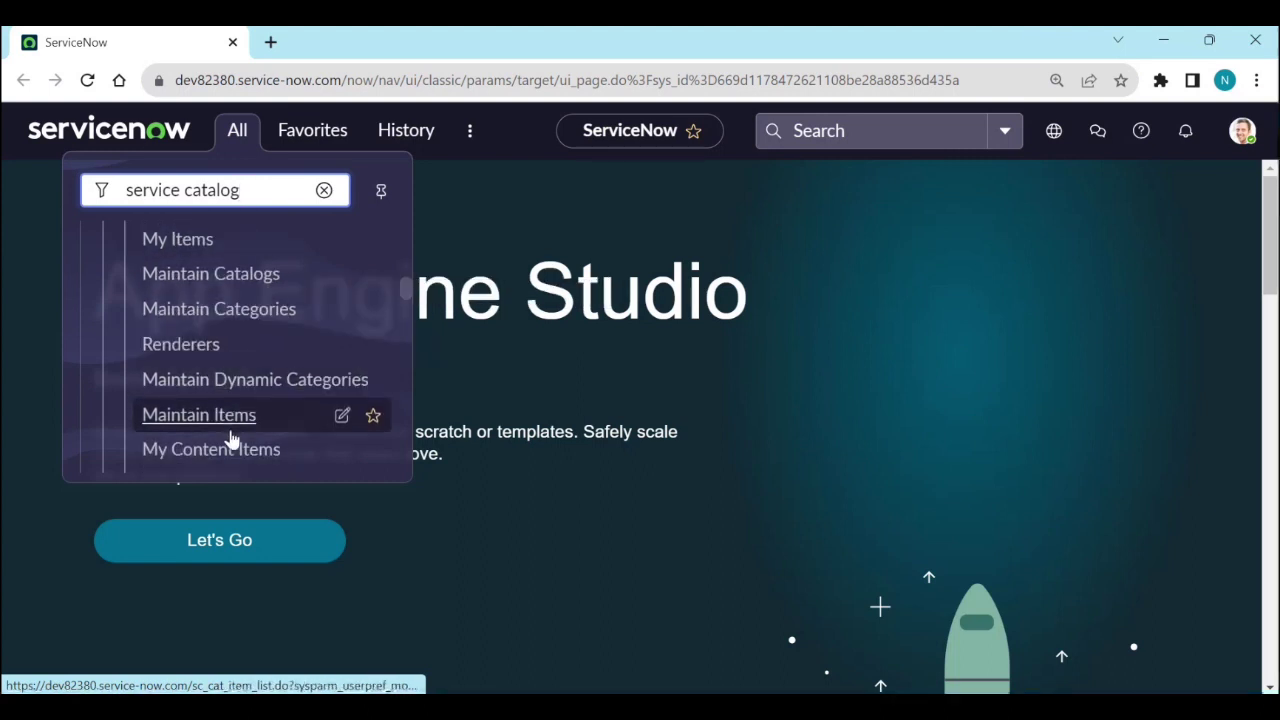
pyautogui.scroll(-5, 231, 440)
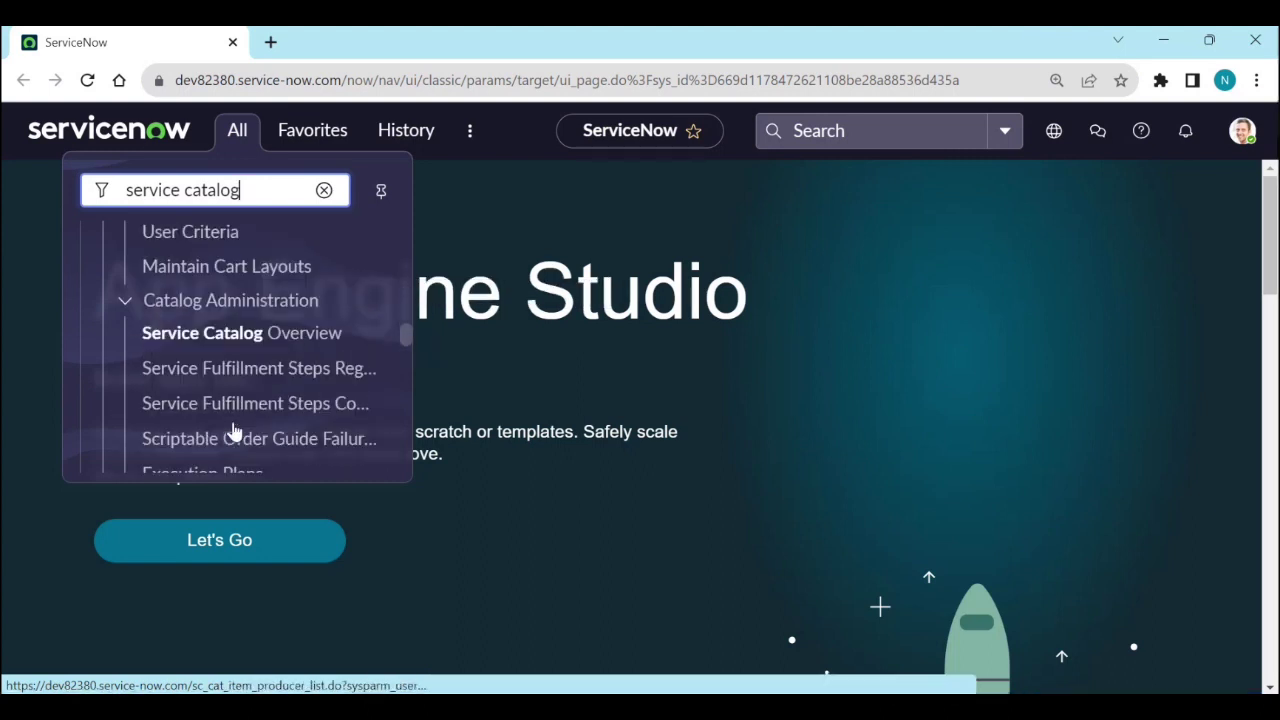
pyautogui.scroll(-3, 234, 410)
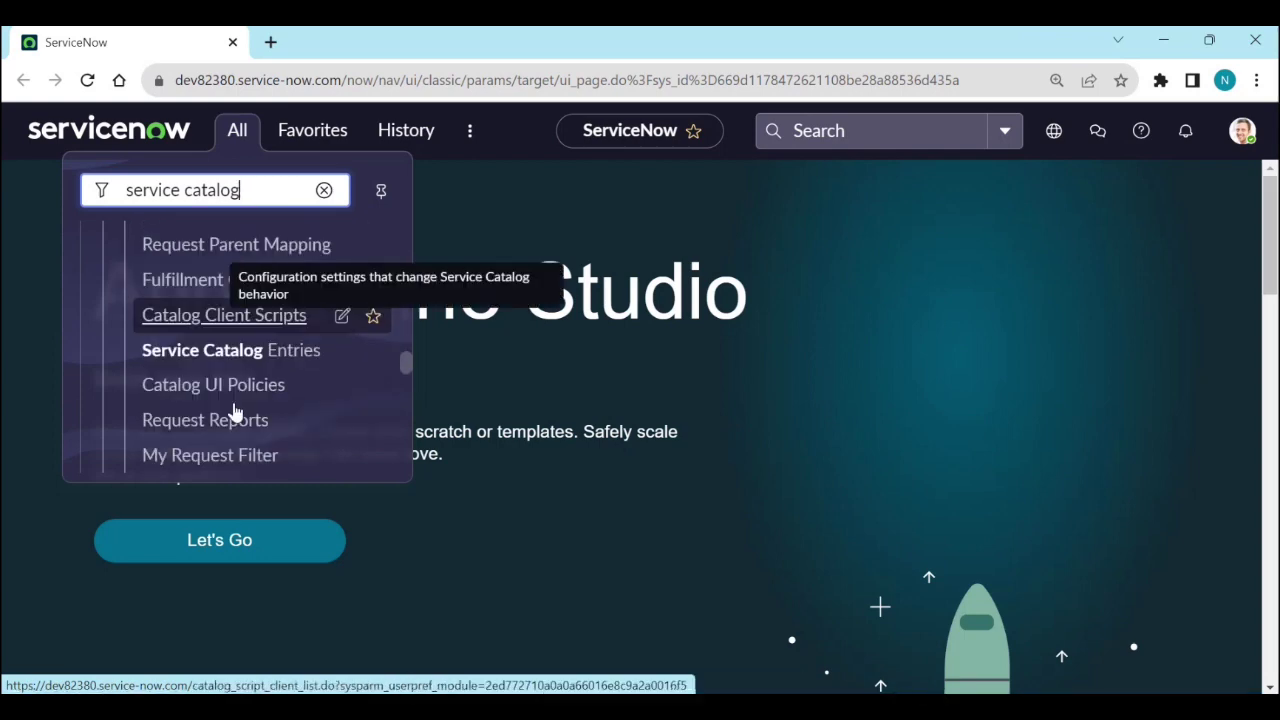
pyautogui.scroll(-3, 234, 410)
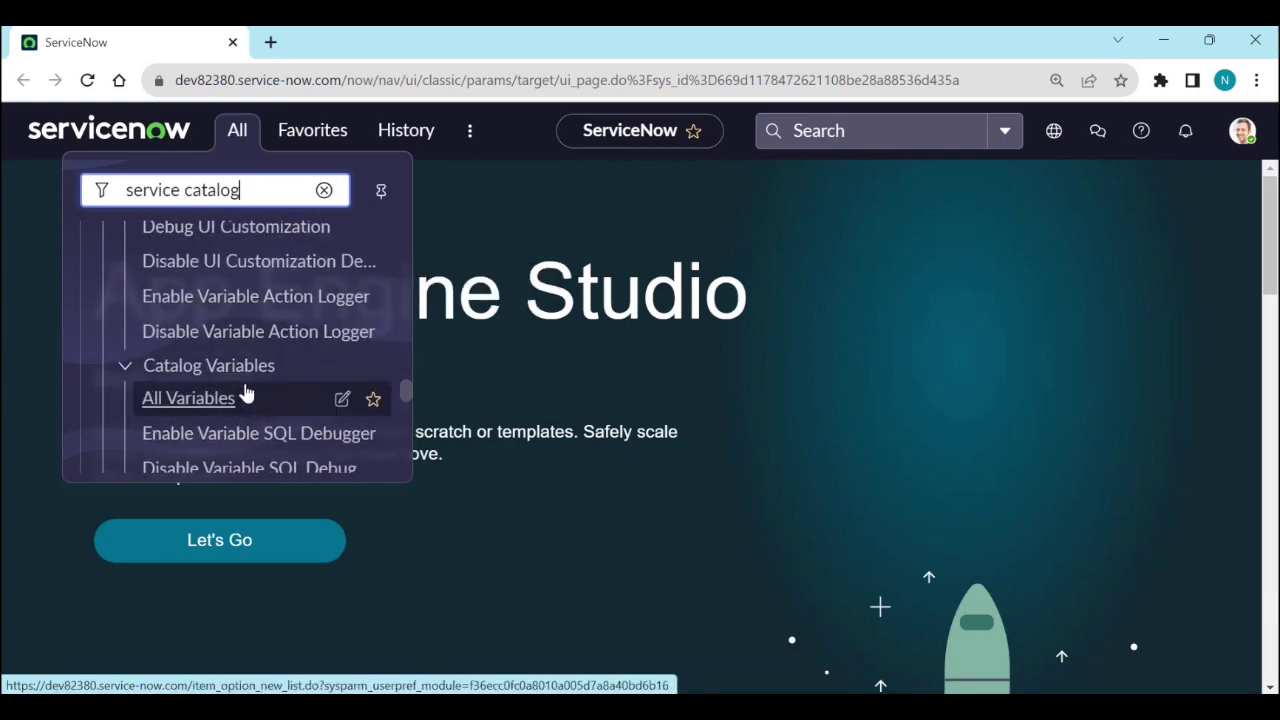
pyautogui.scroll(-5, 247, 393)
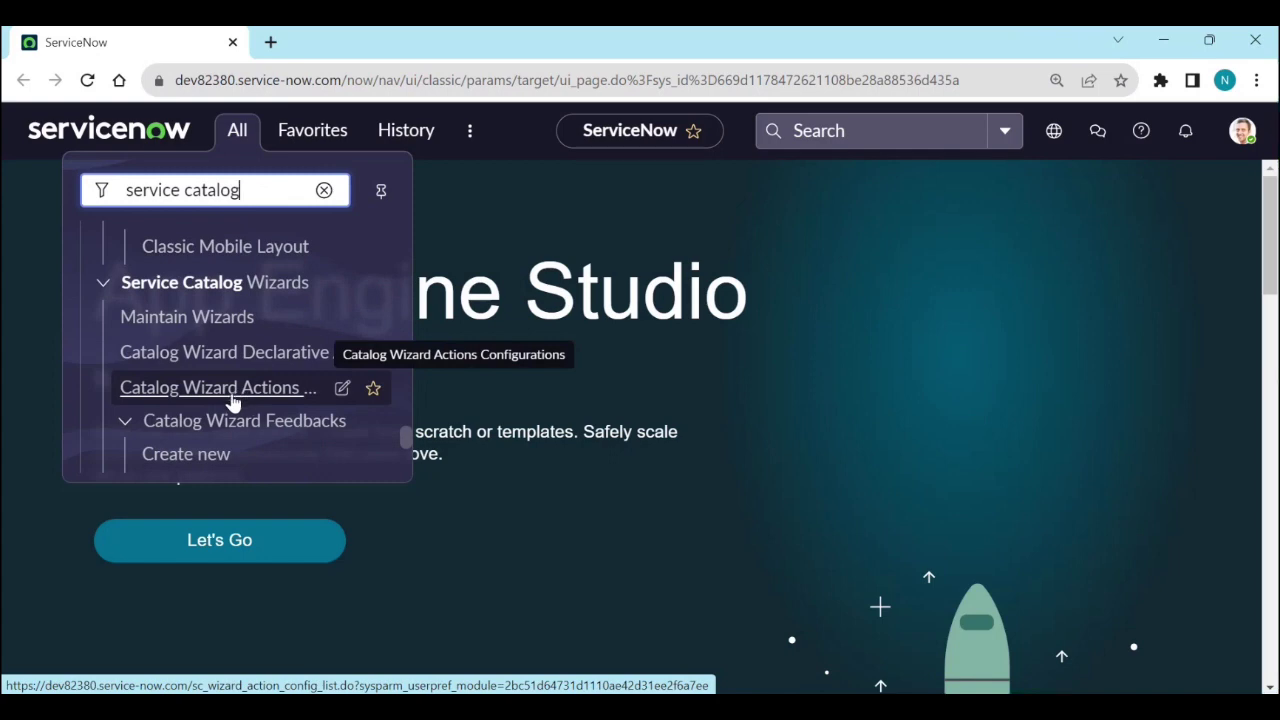
pyautogui.scroll(15, 232, 402)
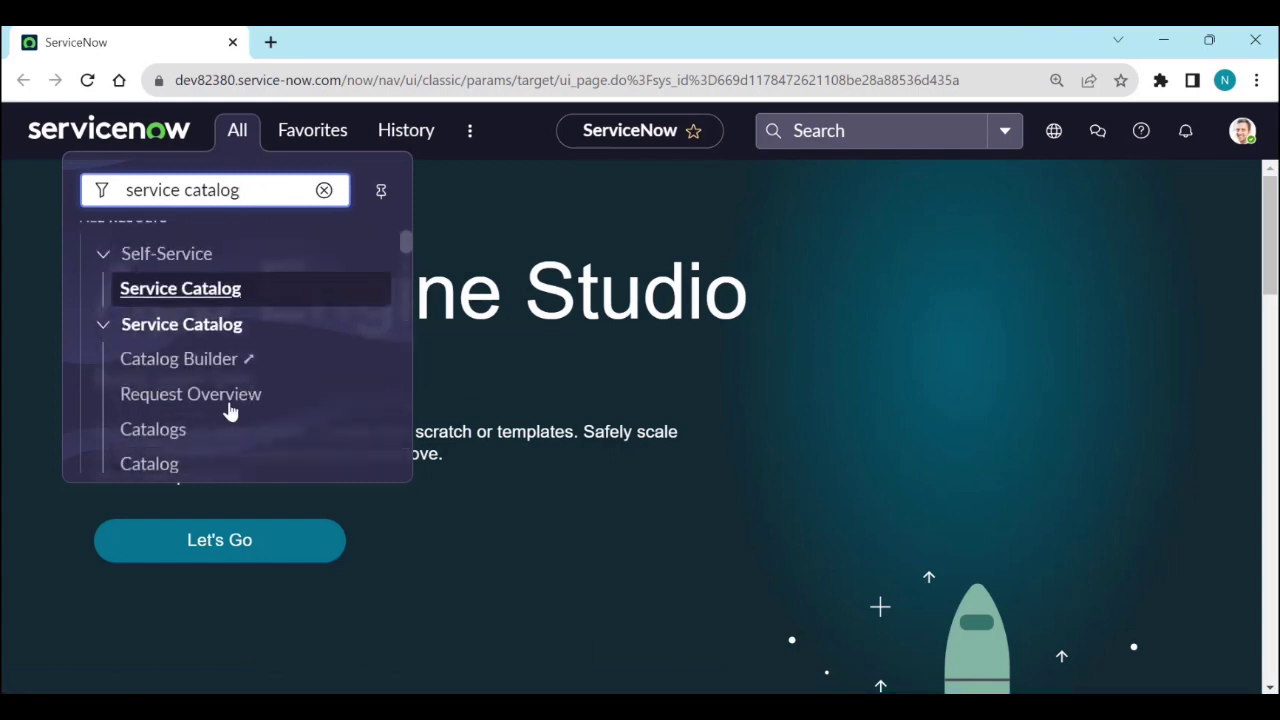
# Step: Open the Self-Service Service Catalog page in a new browser tab and view it
pyautogui.scroll(1, 229, 410)
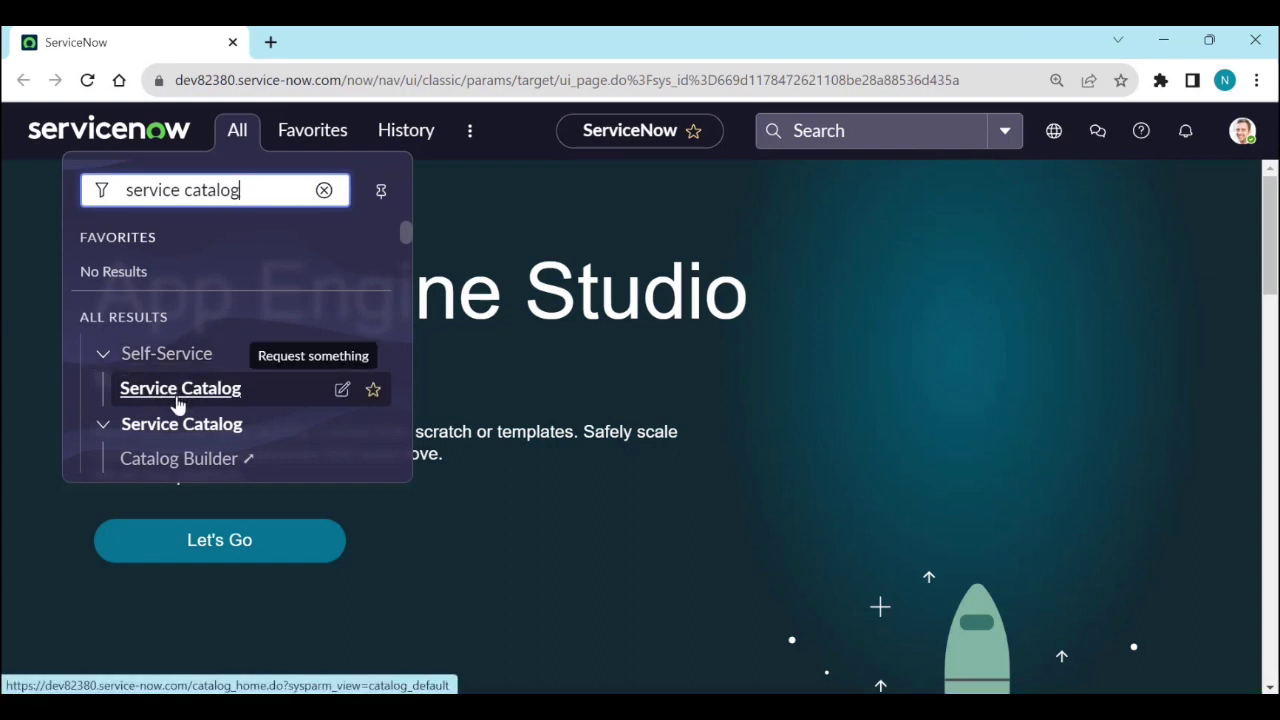
pyautogui.keyDown('ctrl'); pyautogui.click(177, 395); pyautogui.keyUp('ctrl')
pyautogui.click(333, 45)
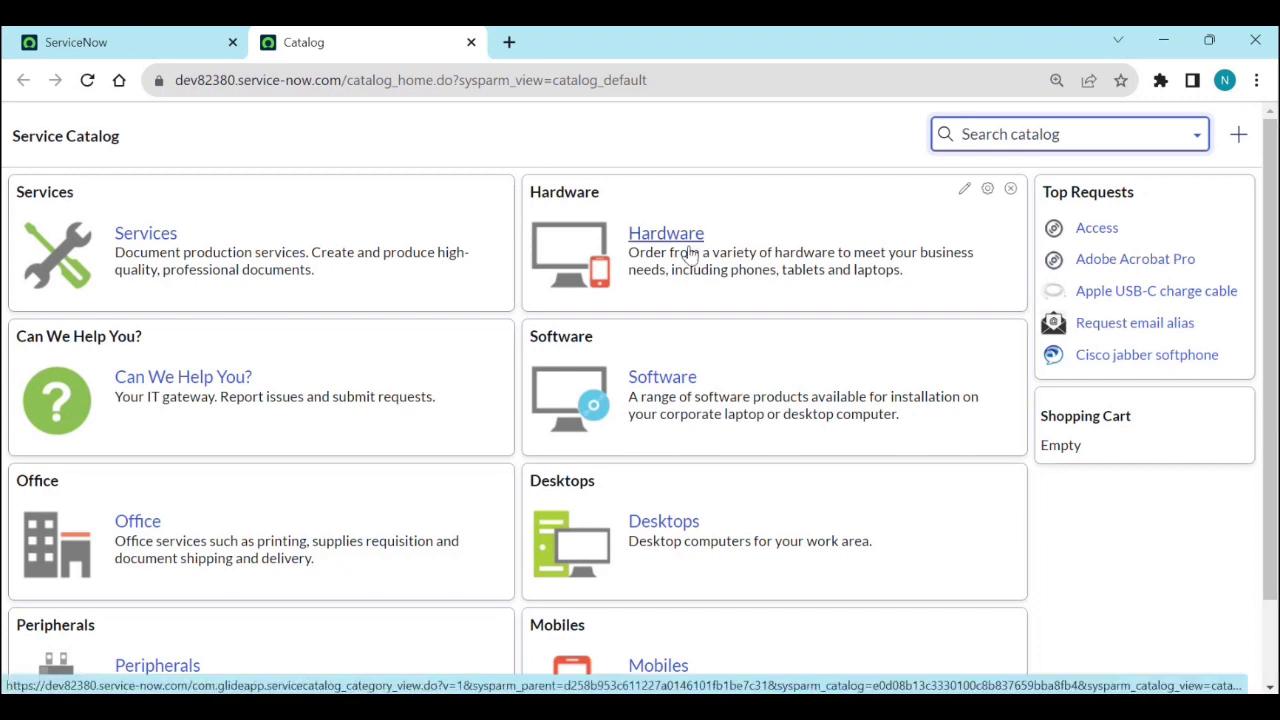
# Step: Open the Requests list under Open Records in a new browser tab and close the Catalog tab
pyautogui.click(113, 44)
pyautogui.click(240, 134)
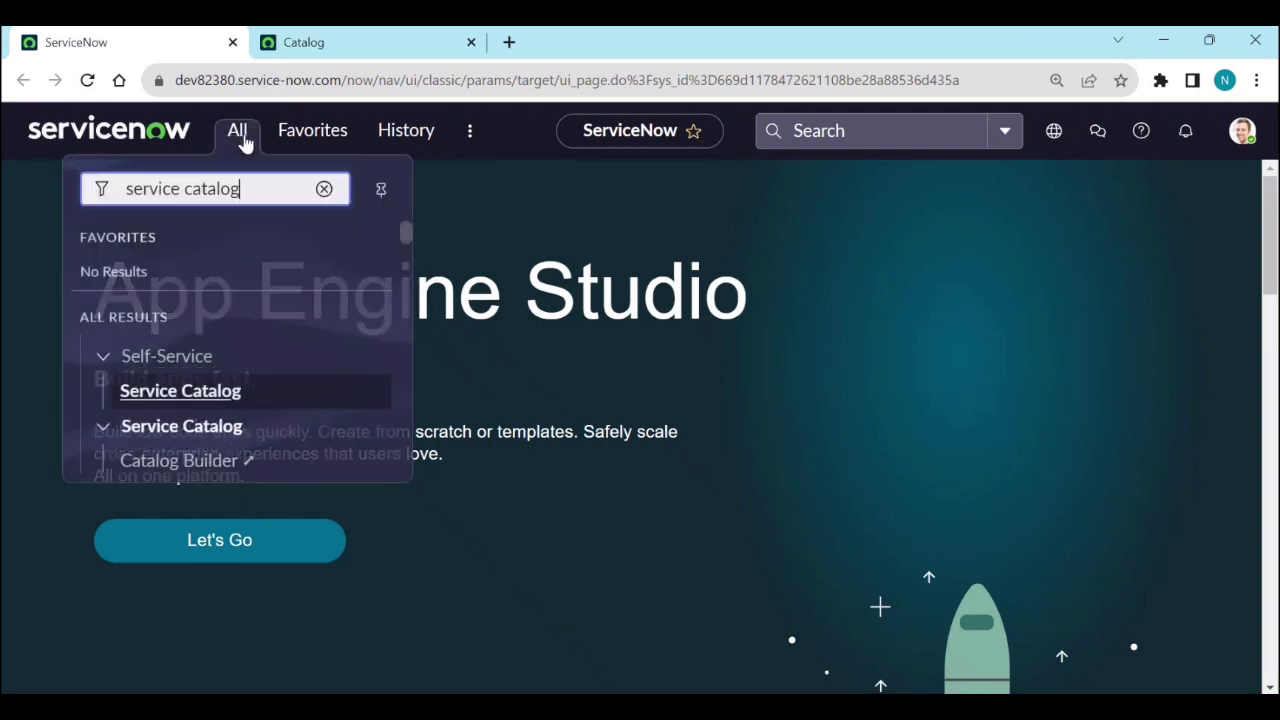
pyautogui.scroll(-1, 219, 370)
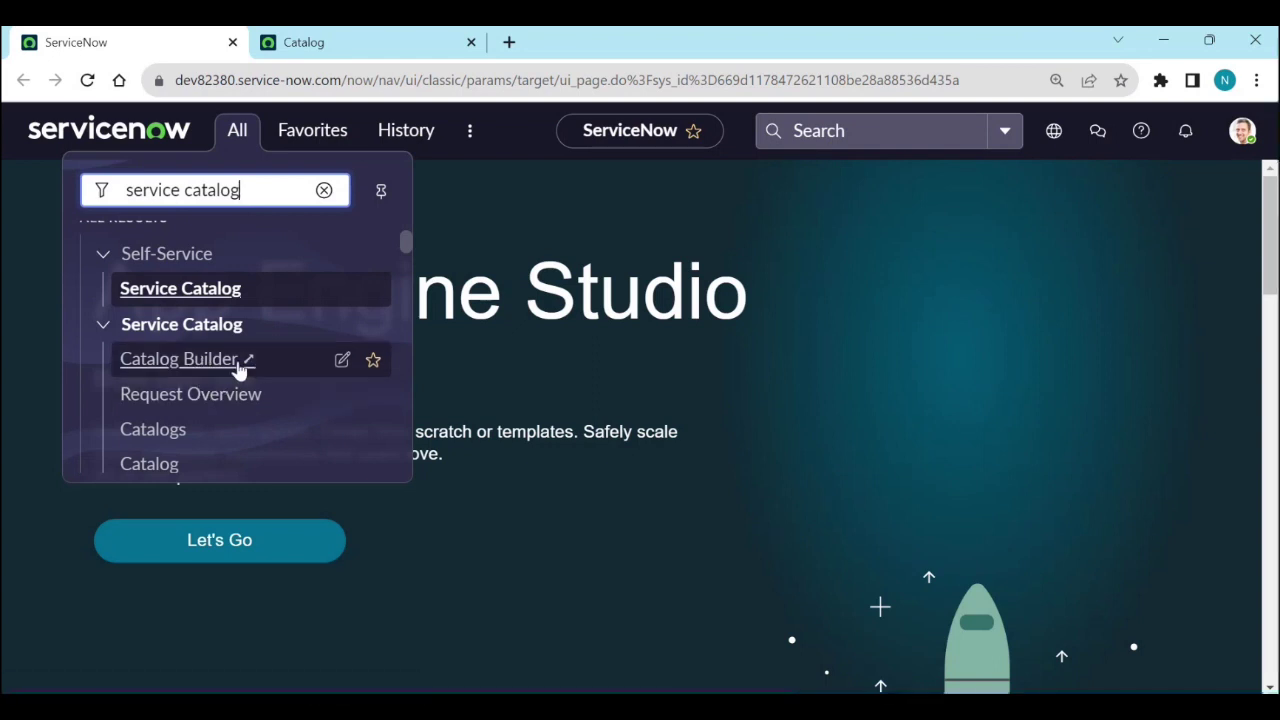
pyautogui.scroll(-2, 240, 369)
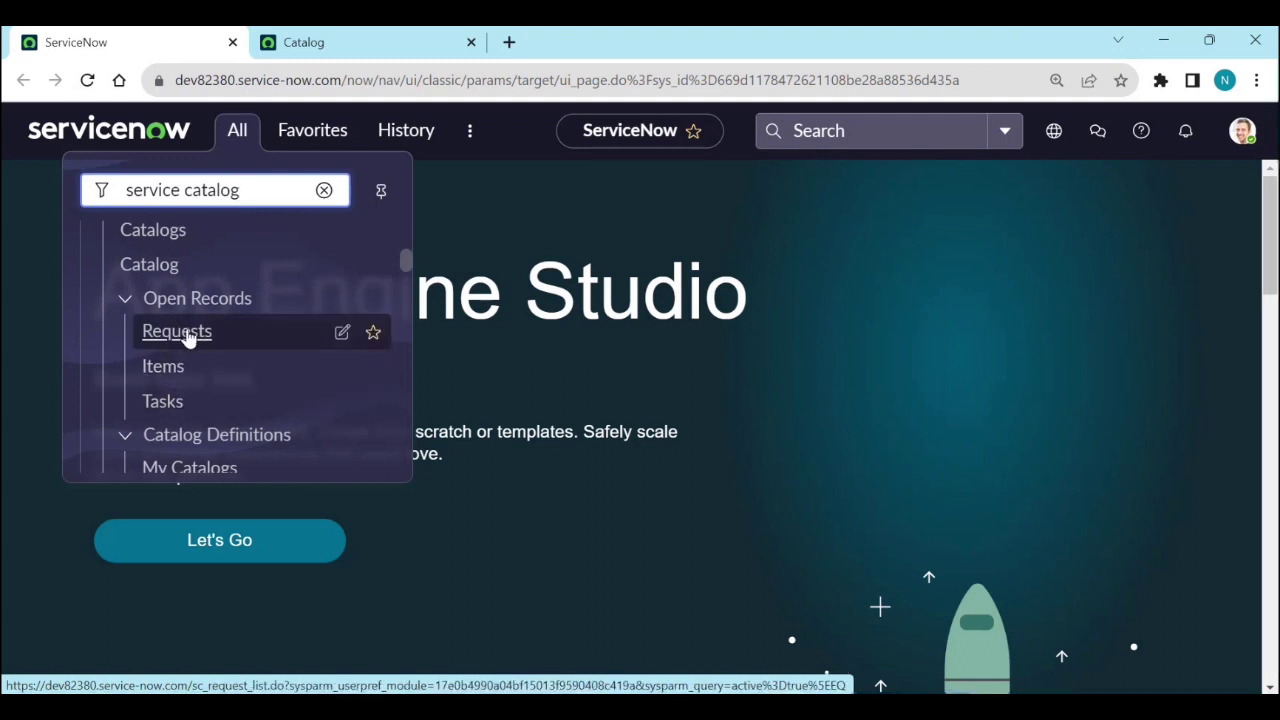
pyautogui.keyDown('ctrl'); pyautogui.click(177, 332); pyautogui.keyUp('ctrl')
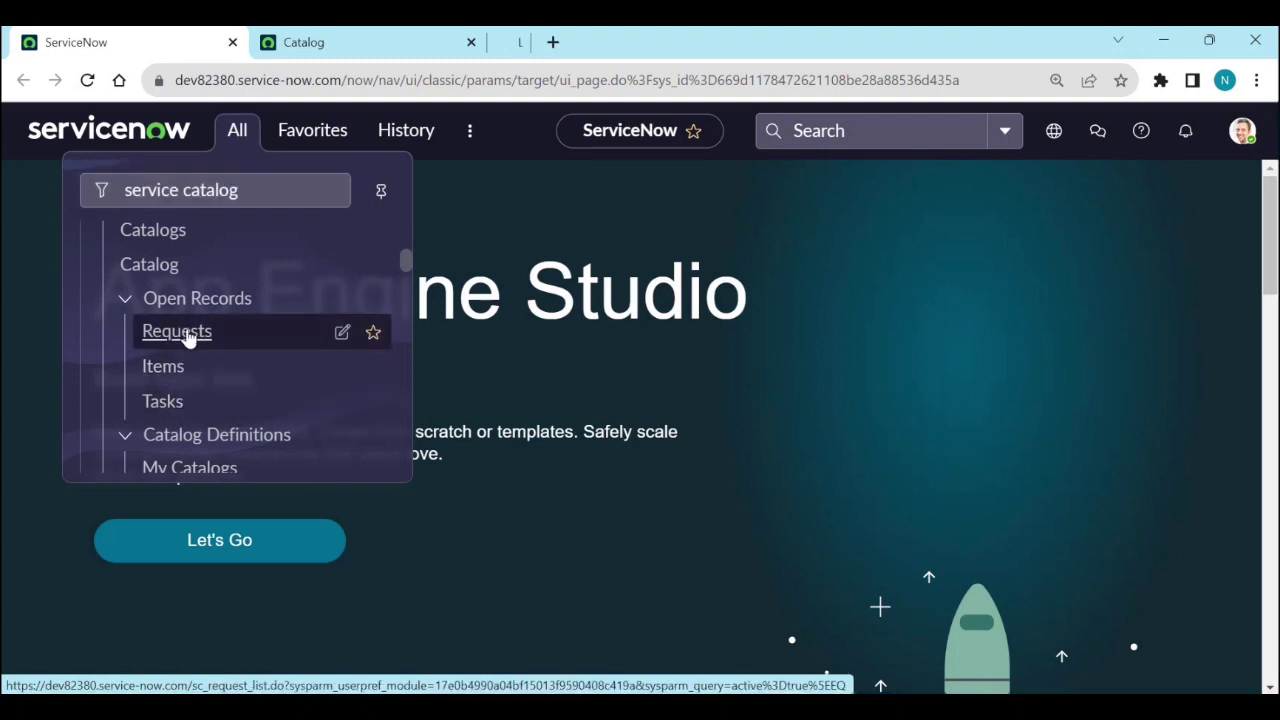
pyautogui.click(472, 42)
pyautogui.click(406, 44)
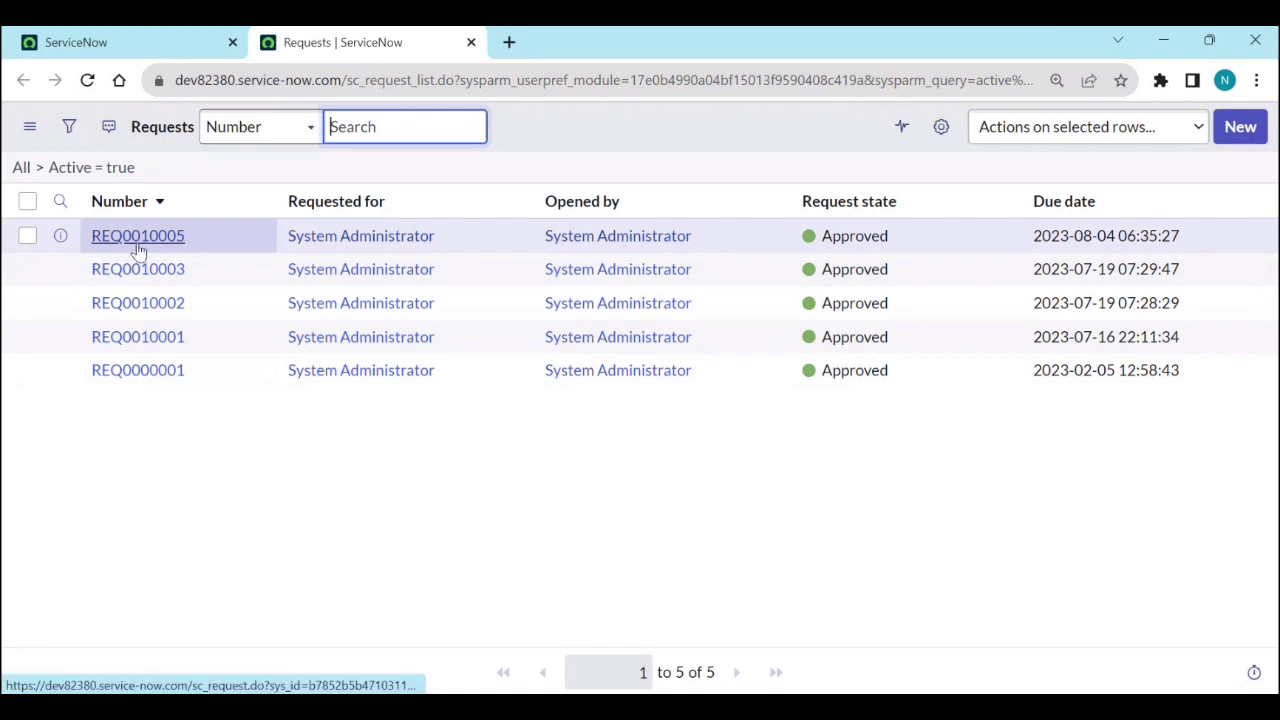
# Step: Return to the main ServiceNow tab and open My Catalogs under Catalog Definitions
pyautogui.click(200, 43)
pyautogui.click(235, 133)
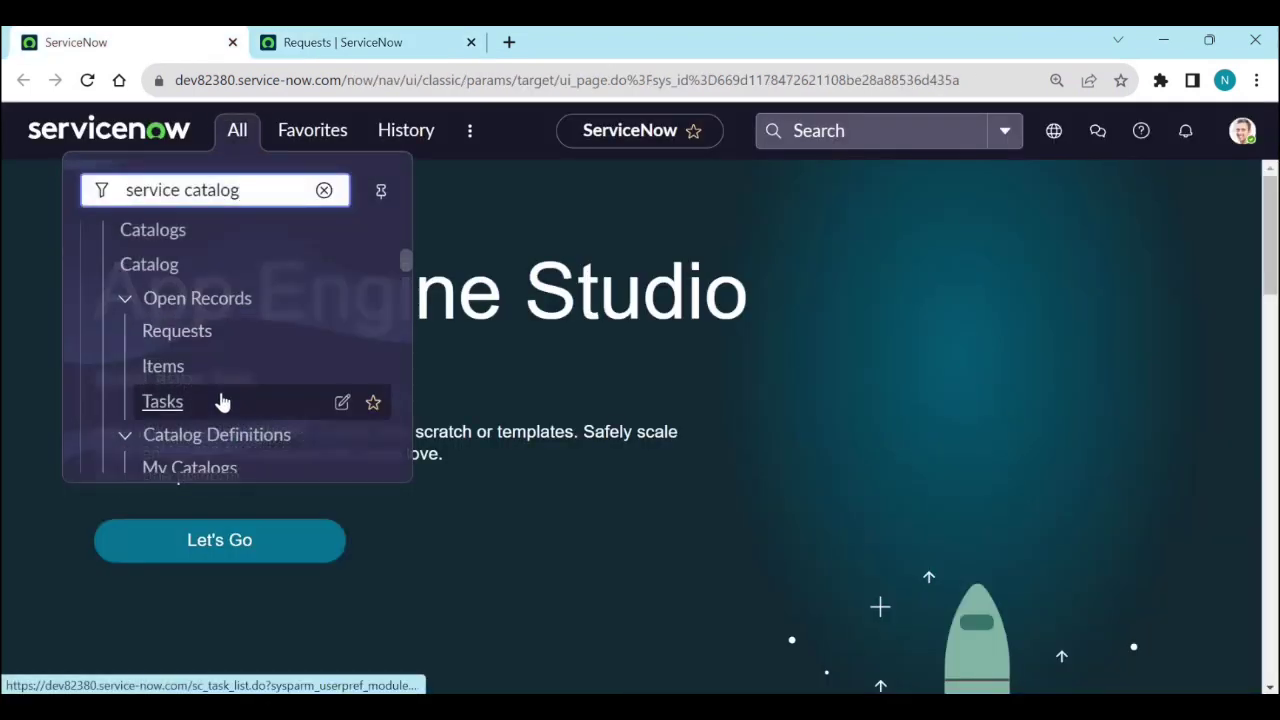
pyautogui.scroll(-1, 255, 401)
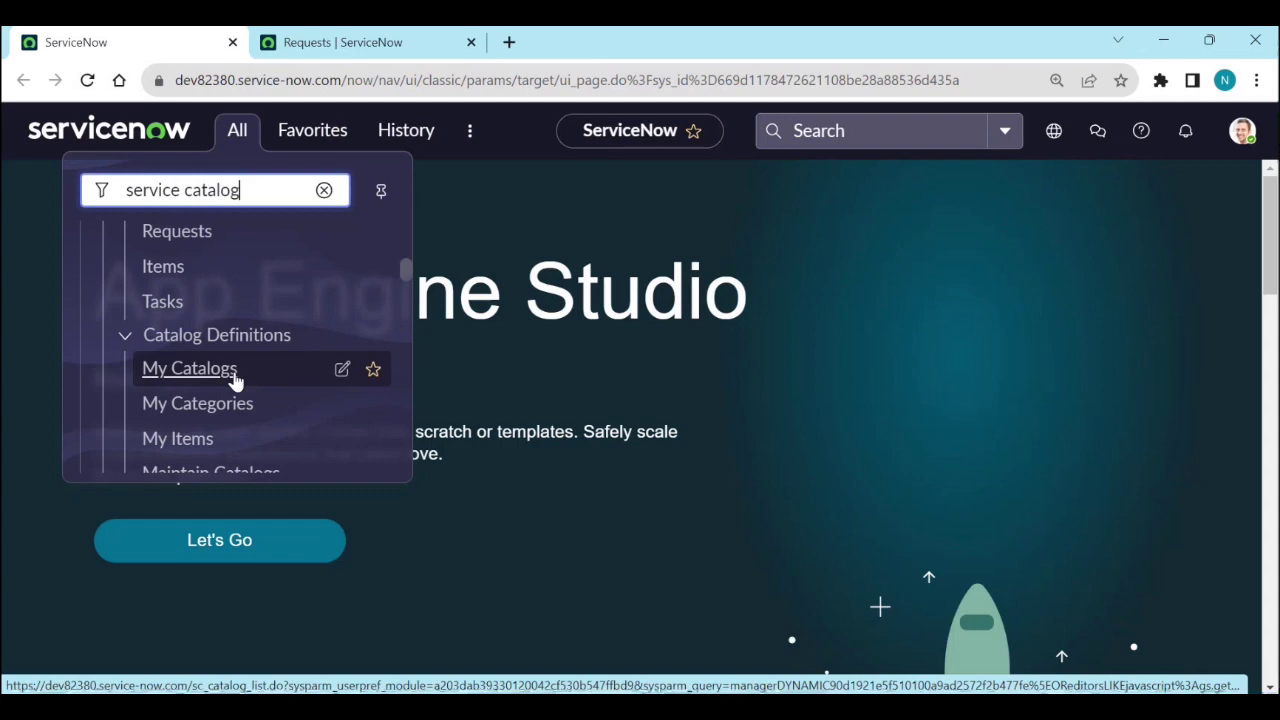
pyautogui.click(189, 369)
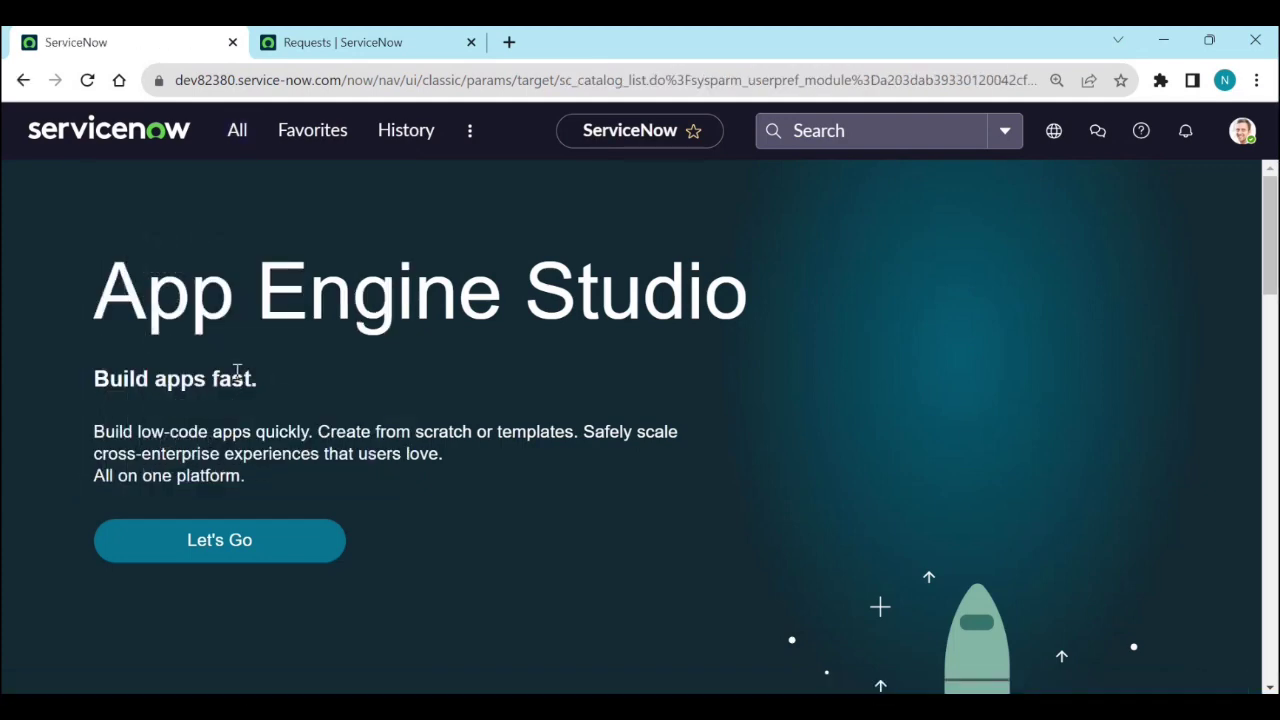
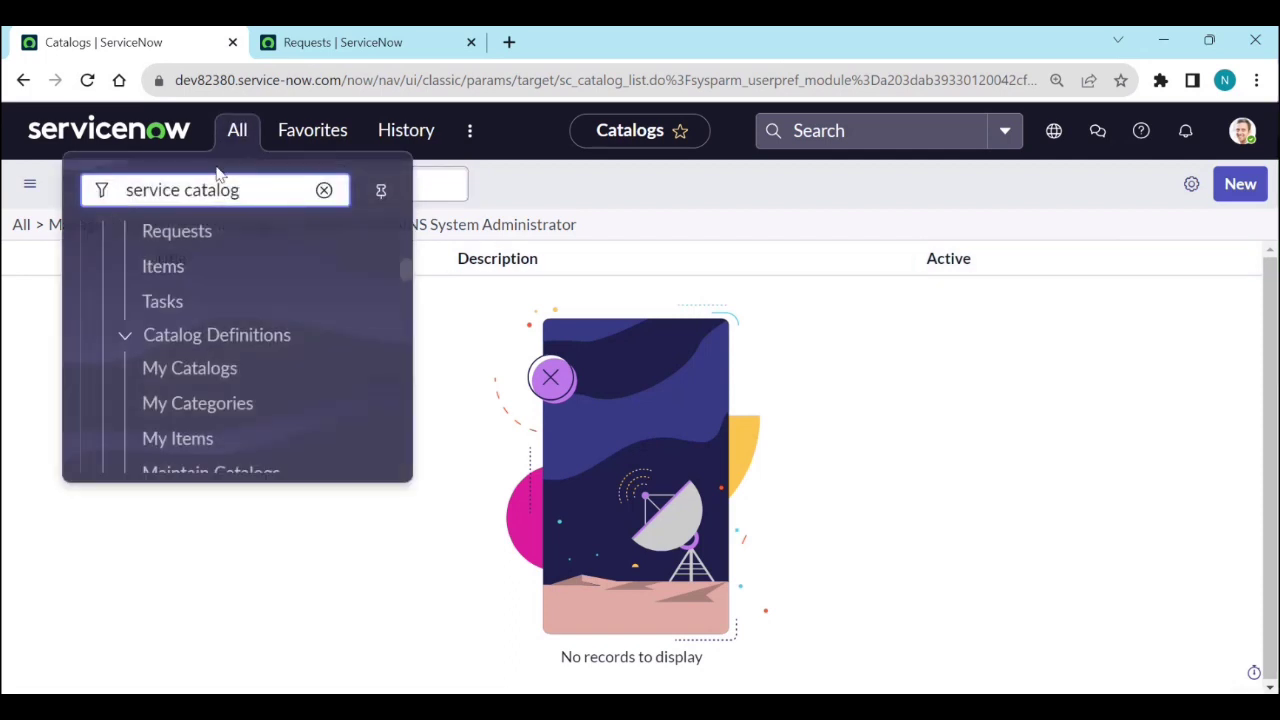
# Step: From Maintain Catalogs, open the Service Catalog record in a new browser tab and close the Requests tab
pyautogui.scroll(-4, 222, 349)
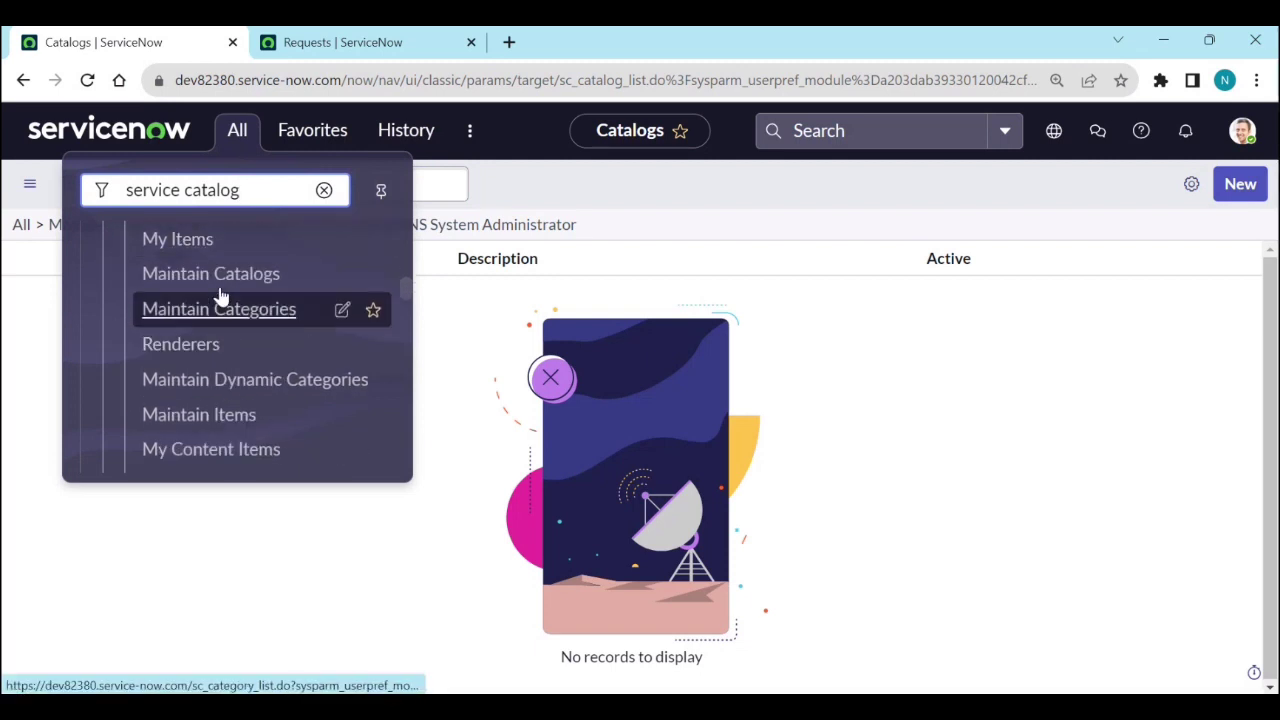
pyautogui.click(218, 278)
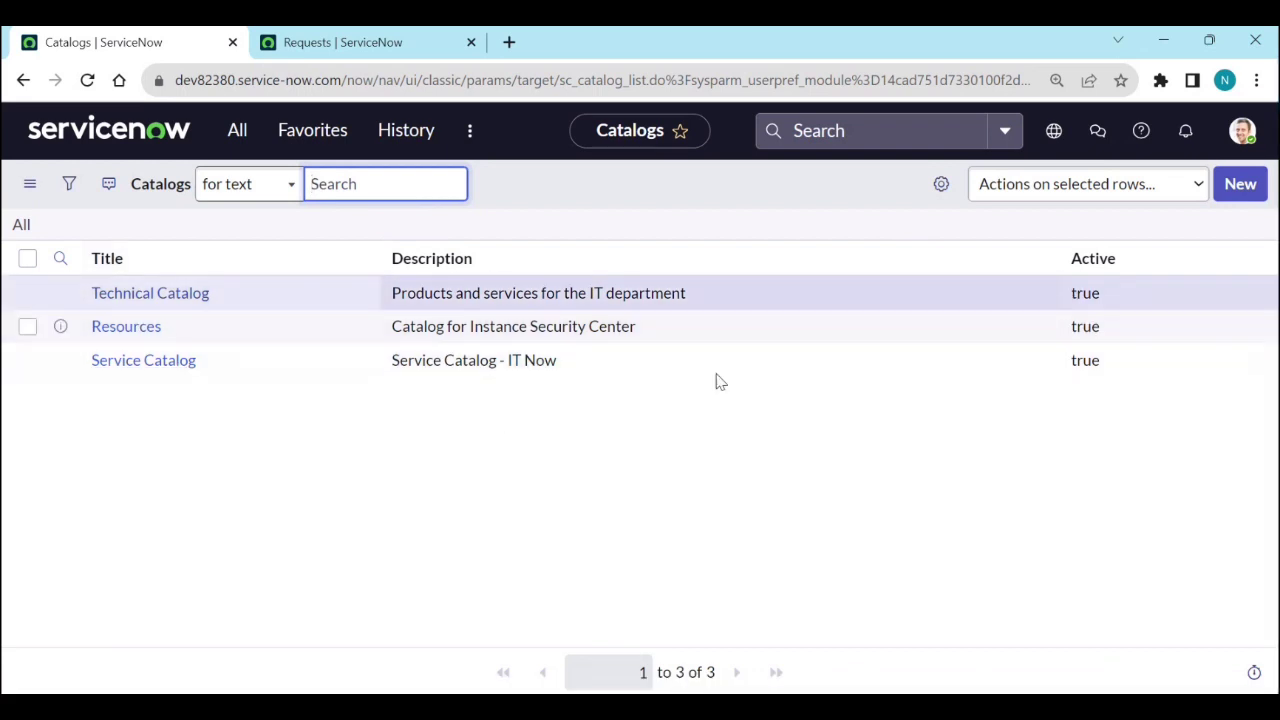
pyautogui.middleClick(175, 372)
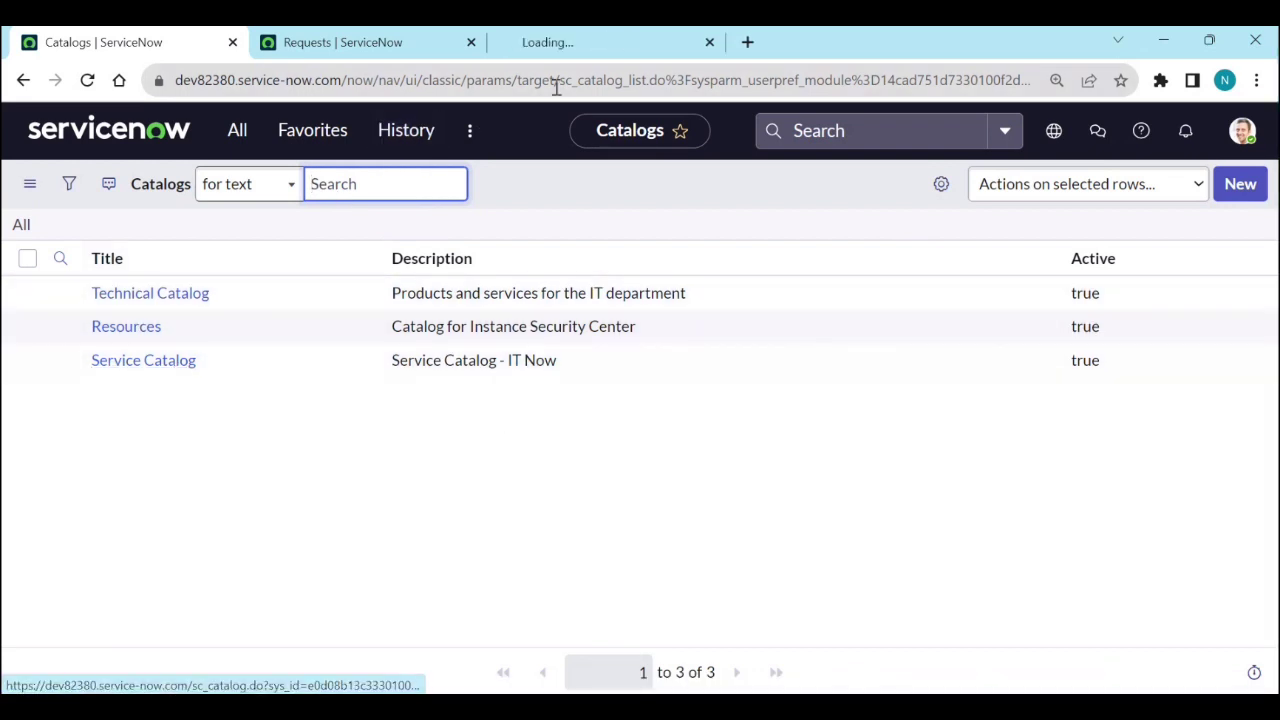
pyautogui.click(577, 50)
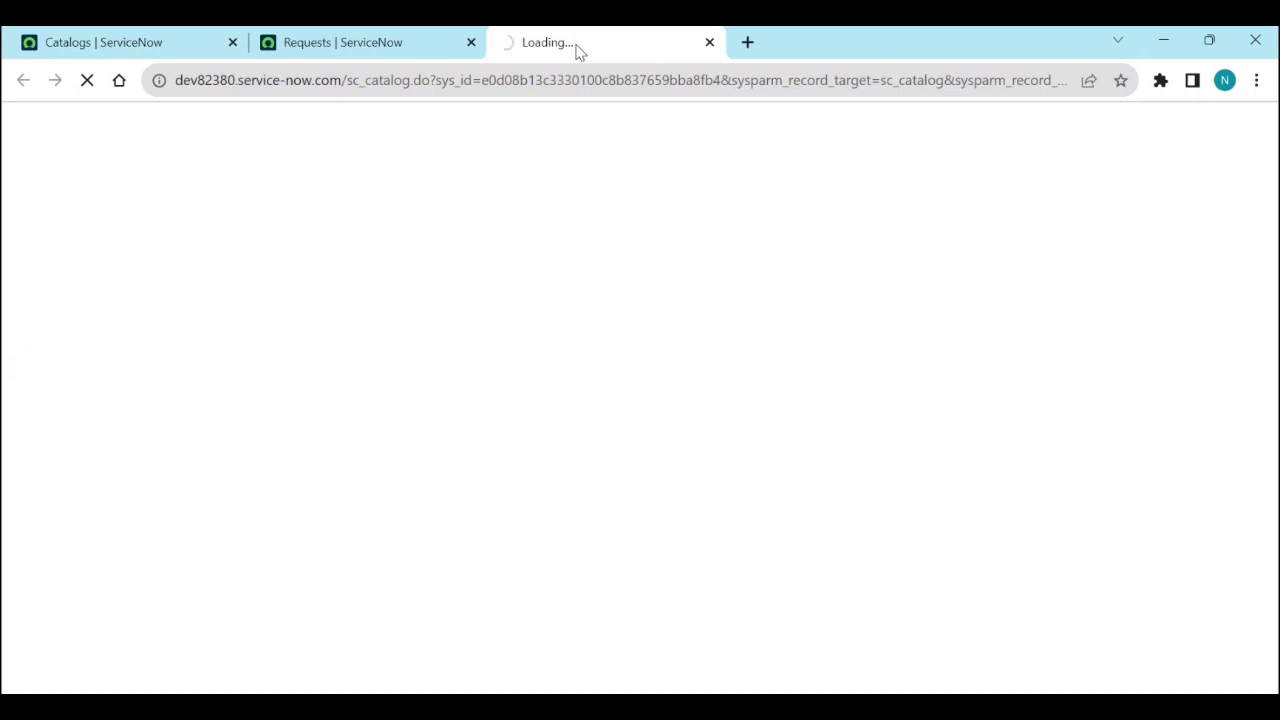
pyautogui.click(471, 42)
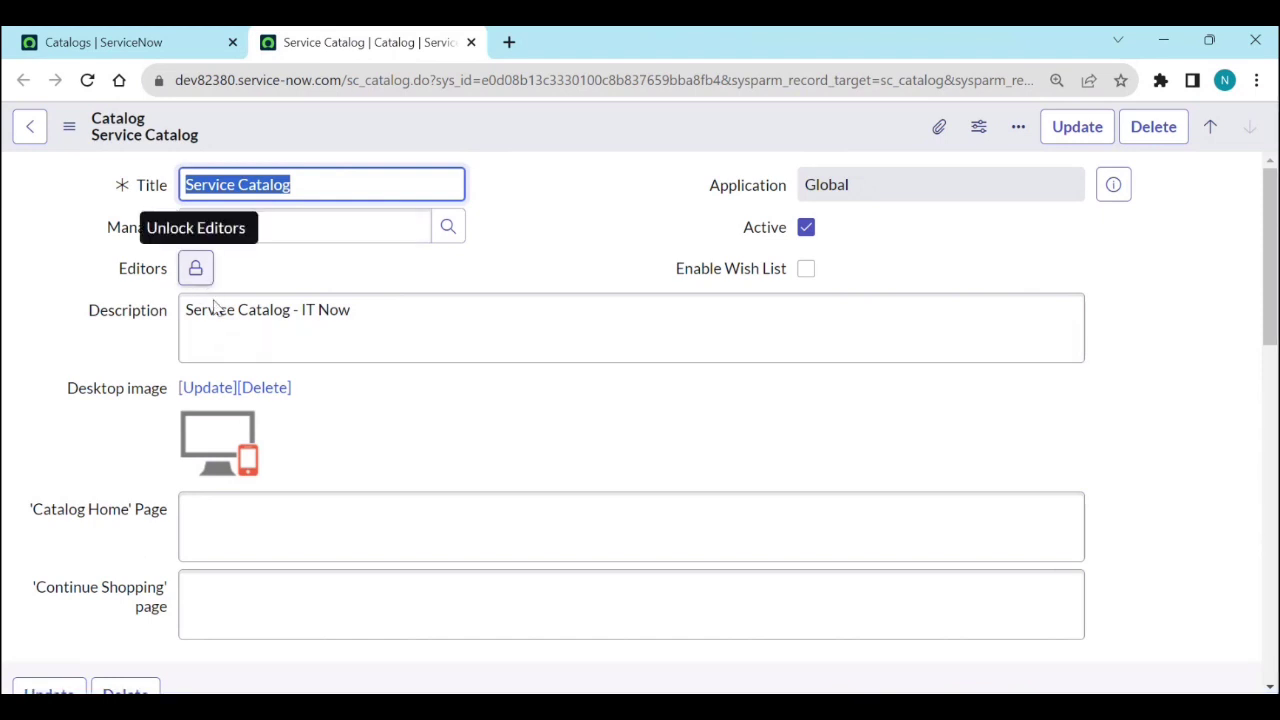
# Step: Review the Service Catalog record's related lists, including Catalog Items, Catalog Portal Pages and Sites
pyautogui.scroll(-4, 224, 432)
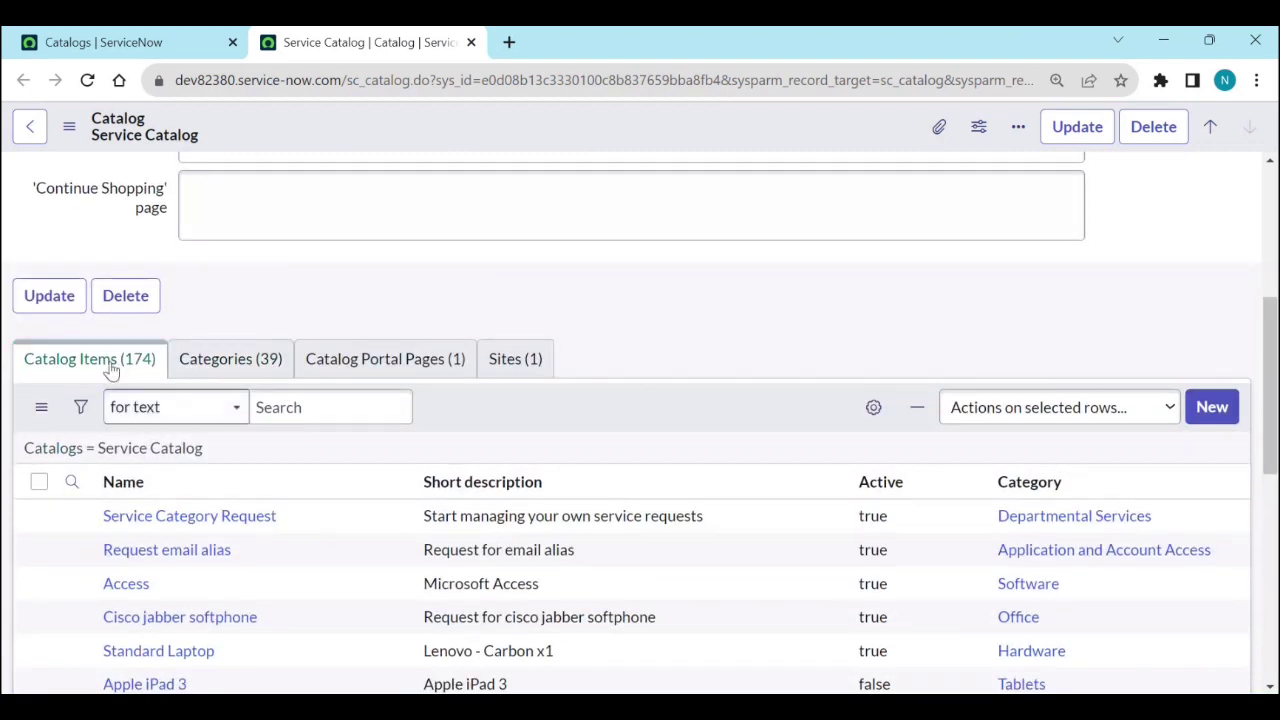
pyautogui.click(371, 377)
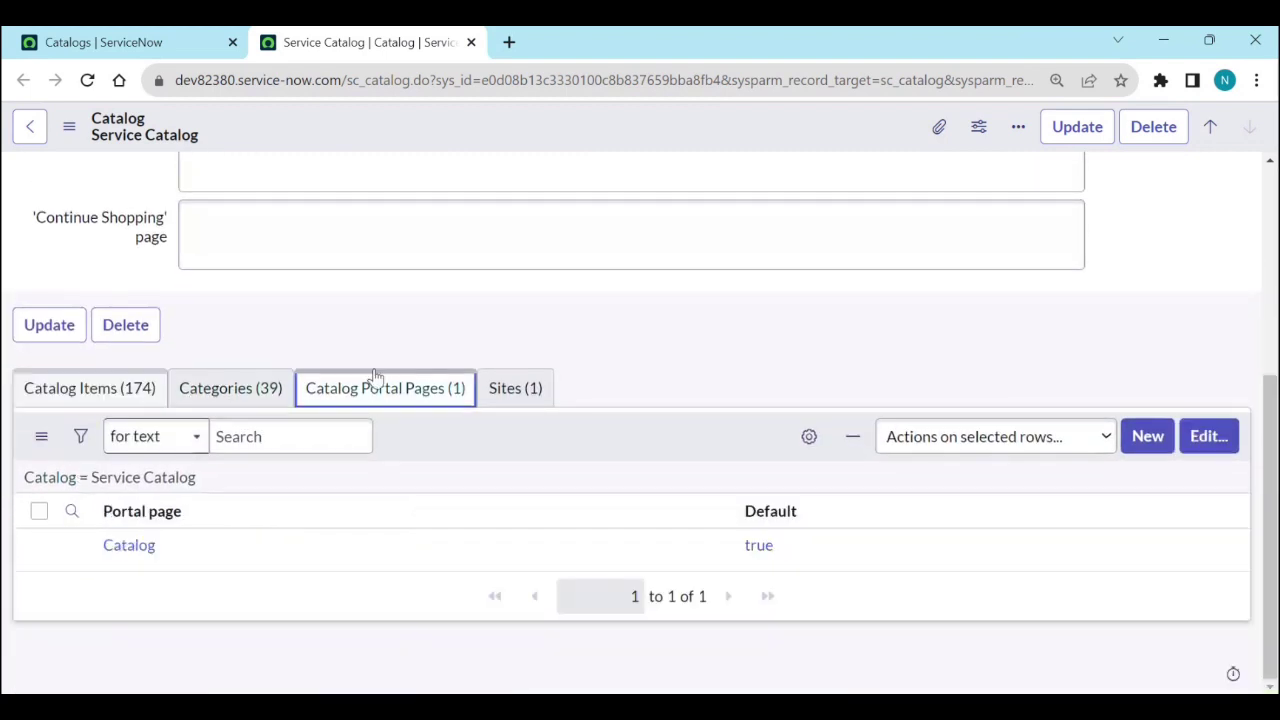
pyautogui.click(518, 390)
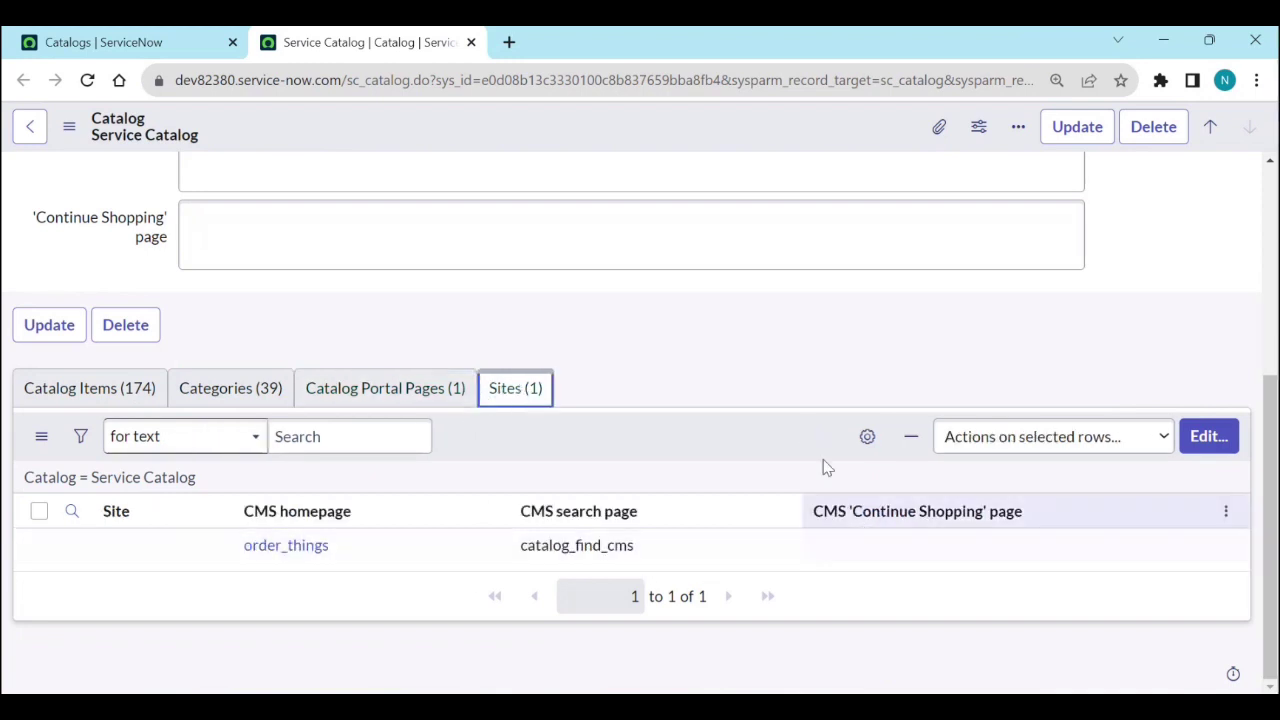
# Step: Look through the Service Catalog record's Catalog Portal Pages and Categories lists, returning to its Catalog Items list
pyautogui.click(415, 393)
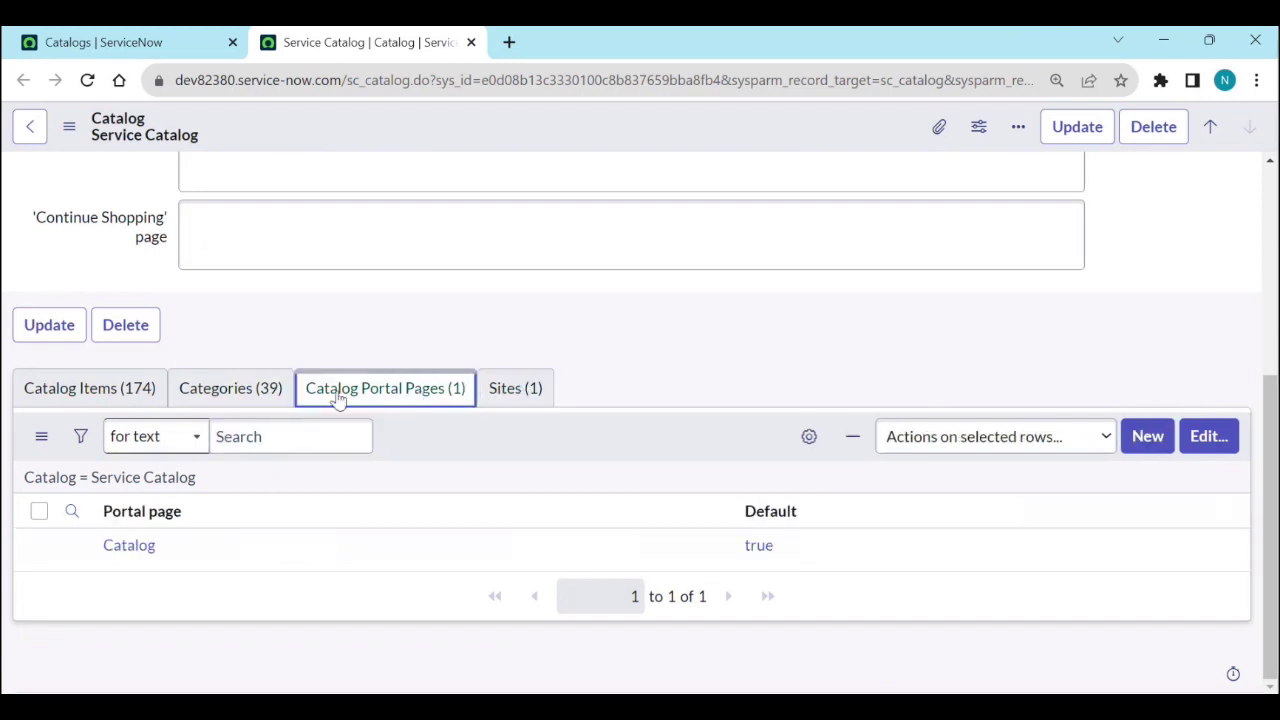
pyautogui.click(208, 386)
pyautogui.click(132, 398)
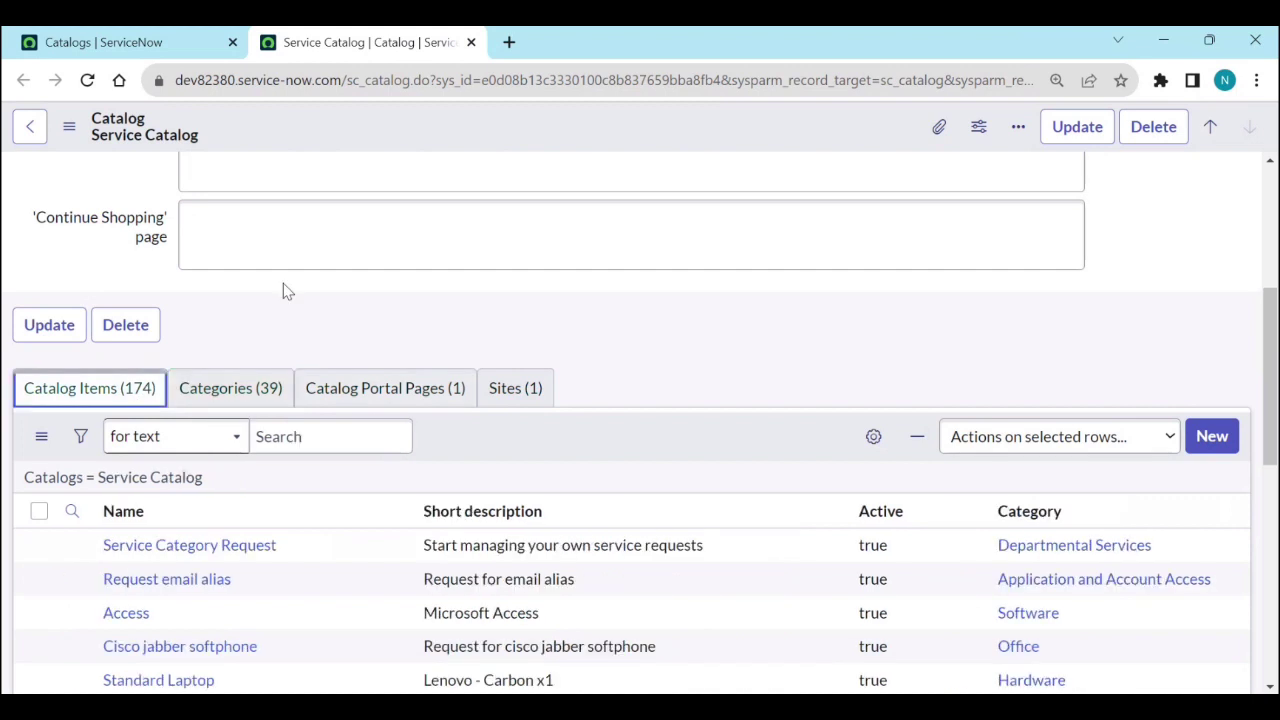
# Step: Open the Technical Catalog record in a new browser tab and review its Catalog Items and Catalog Portal Pages lists
pyautogui.click(134, 40)
pyautogui.keyDown('ctrl'); pyautogui.click(113, 303); pyautogui.keyUp('ctrl')
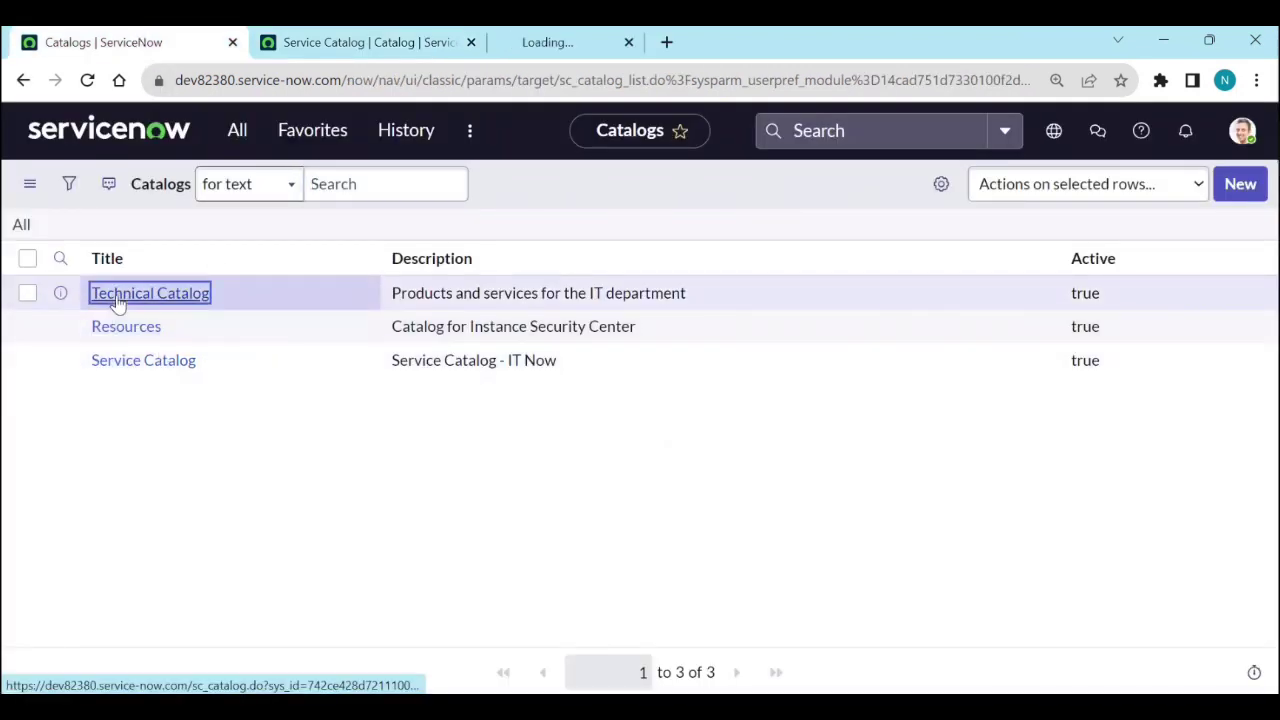
pyautogui.click(578, 45)
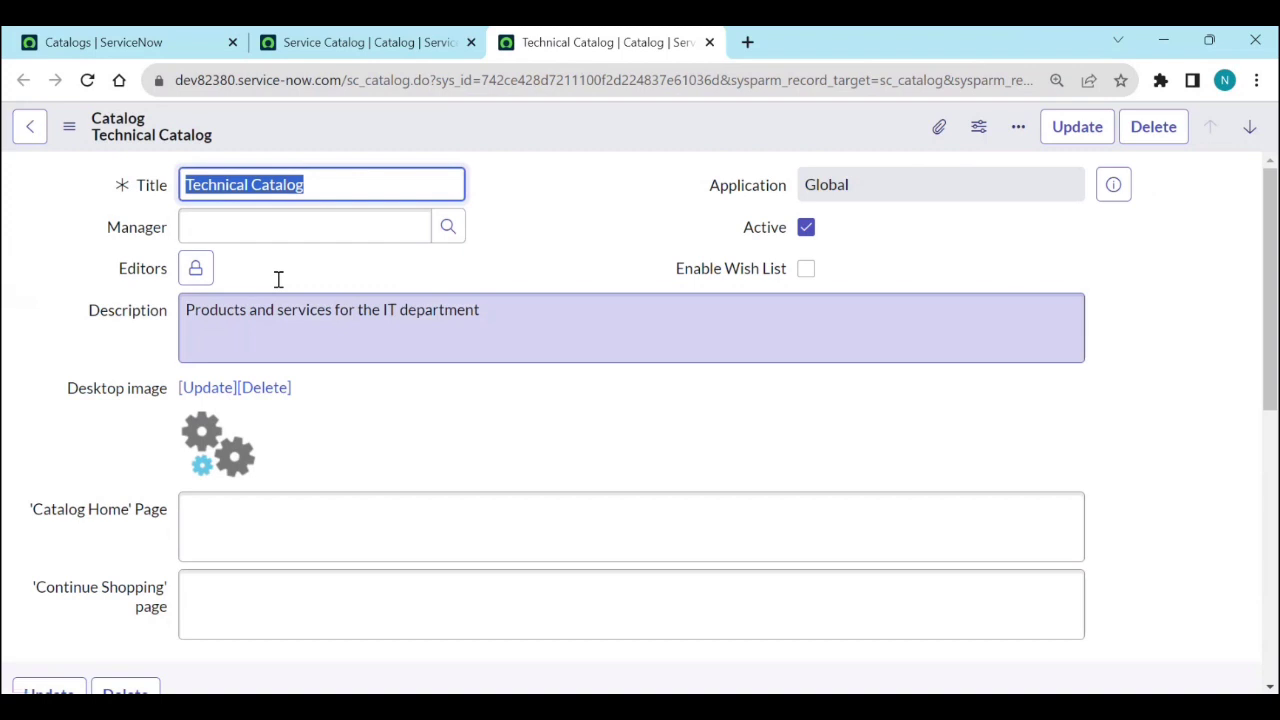
pyautogui.scroll(-4, 209, 464)
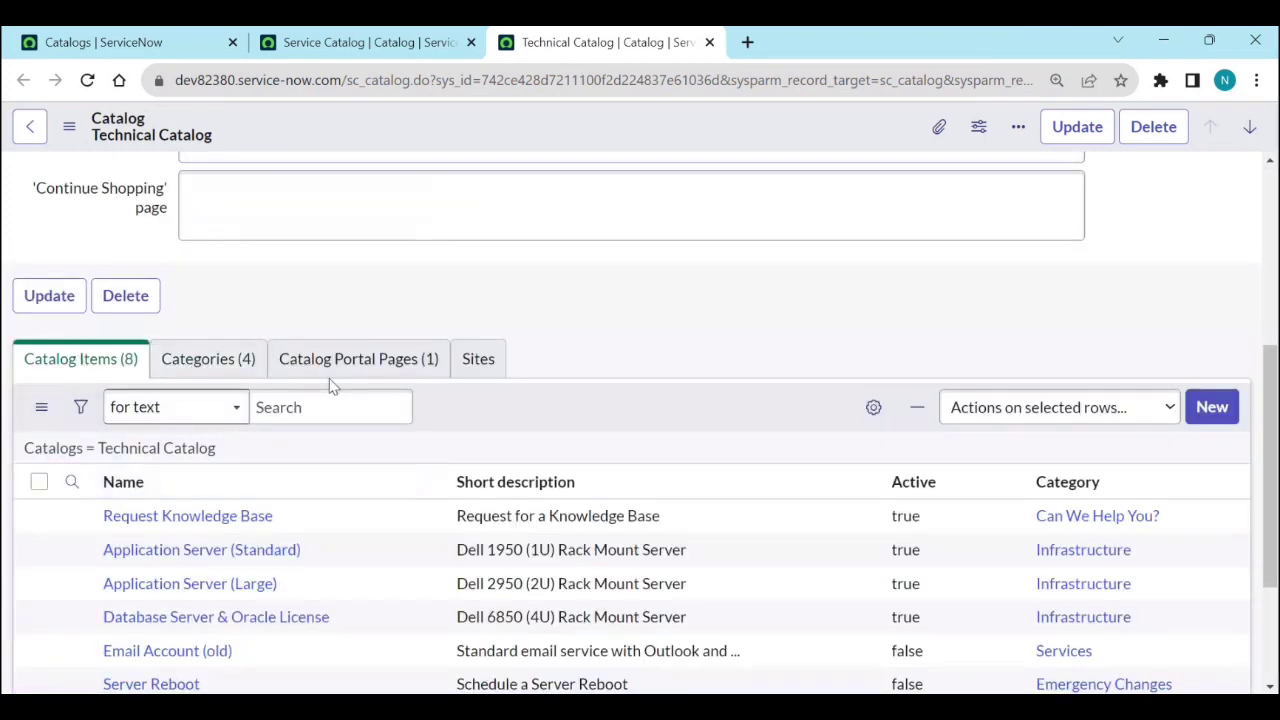
pyautogui.click(428, 366)
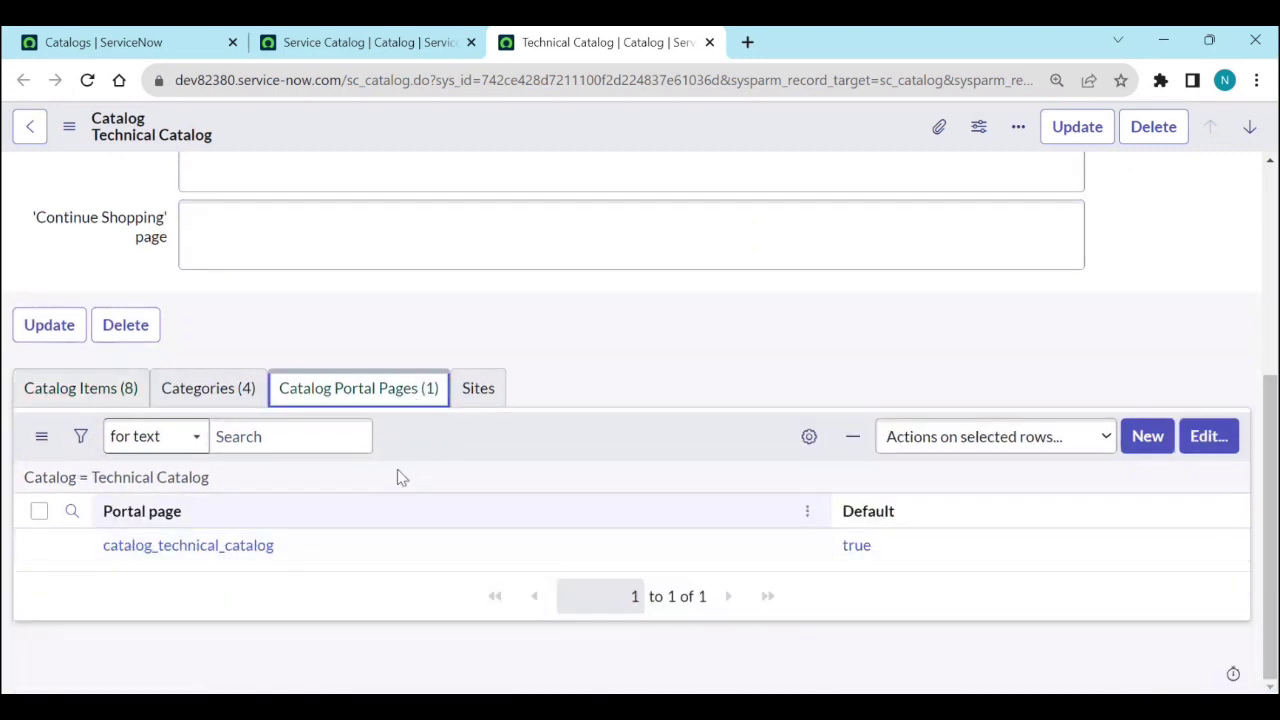
# Step: Return to the main Catalogs list and start a new catalog record titled "Test Catalog"
pyautogui.click(340, 46)
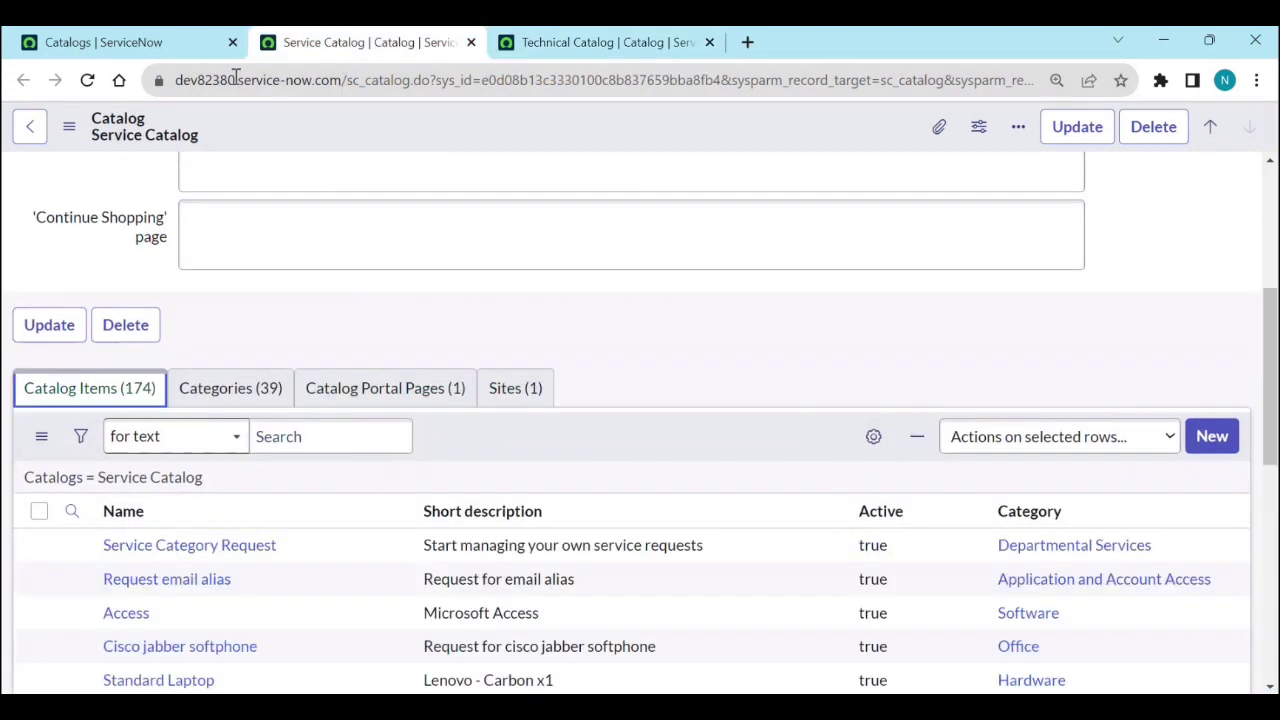
pyautogui.click(124, 56)
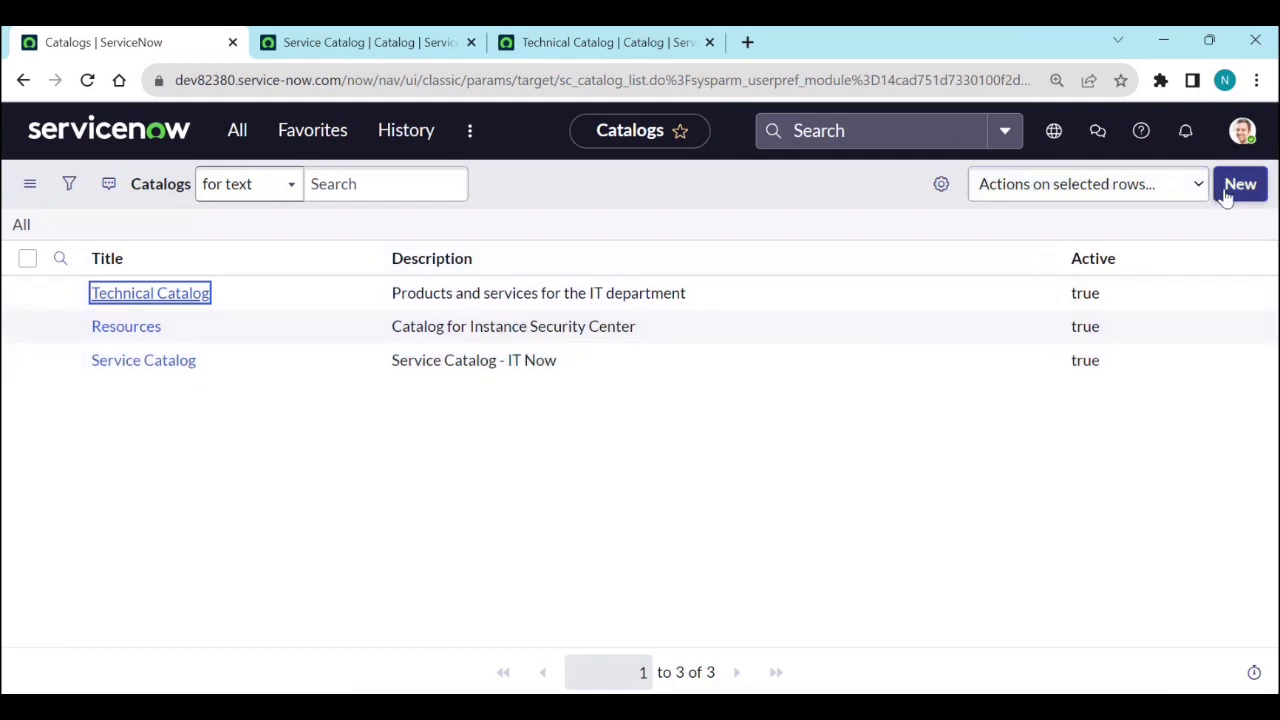
pyautogui.click(1229, 195)
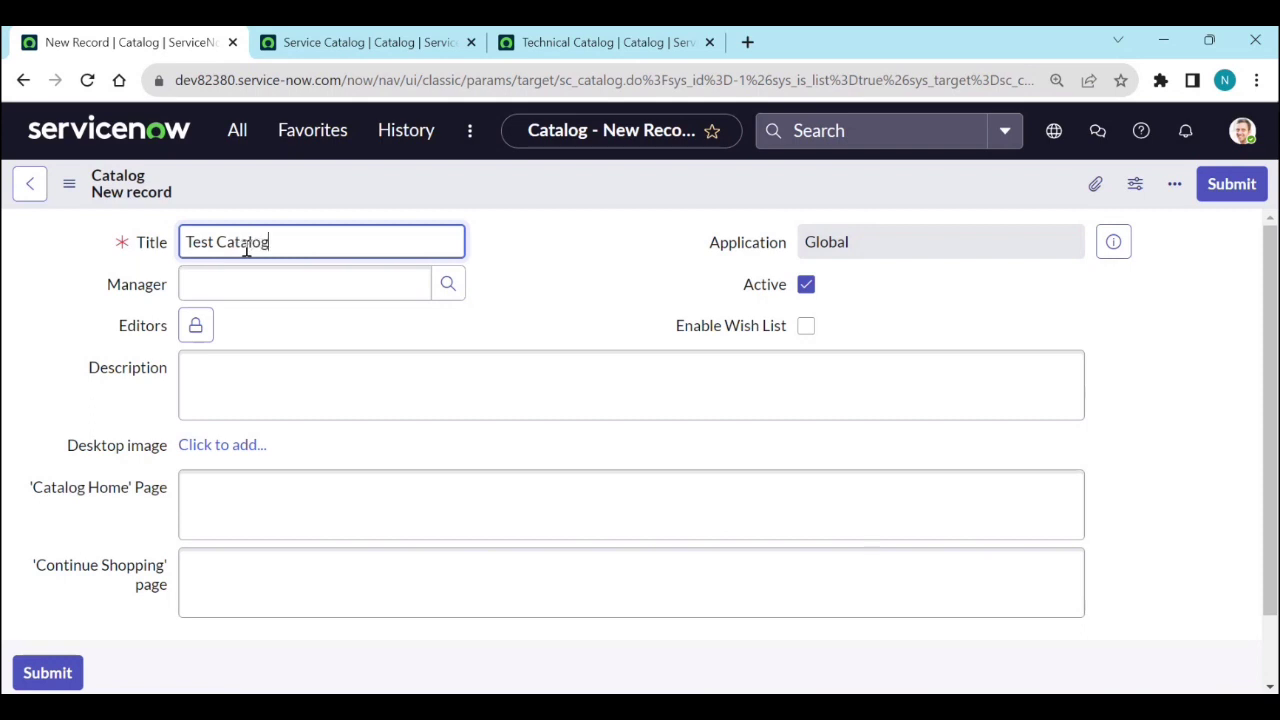
pyautogui.click(244, 328)
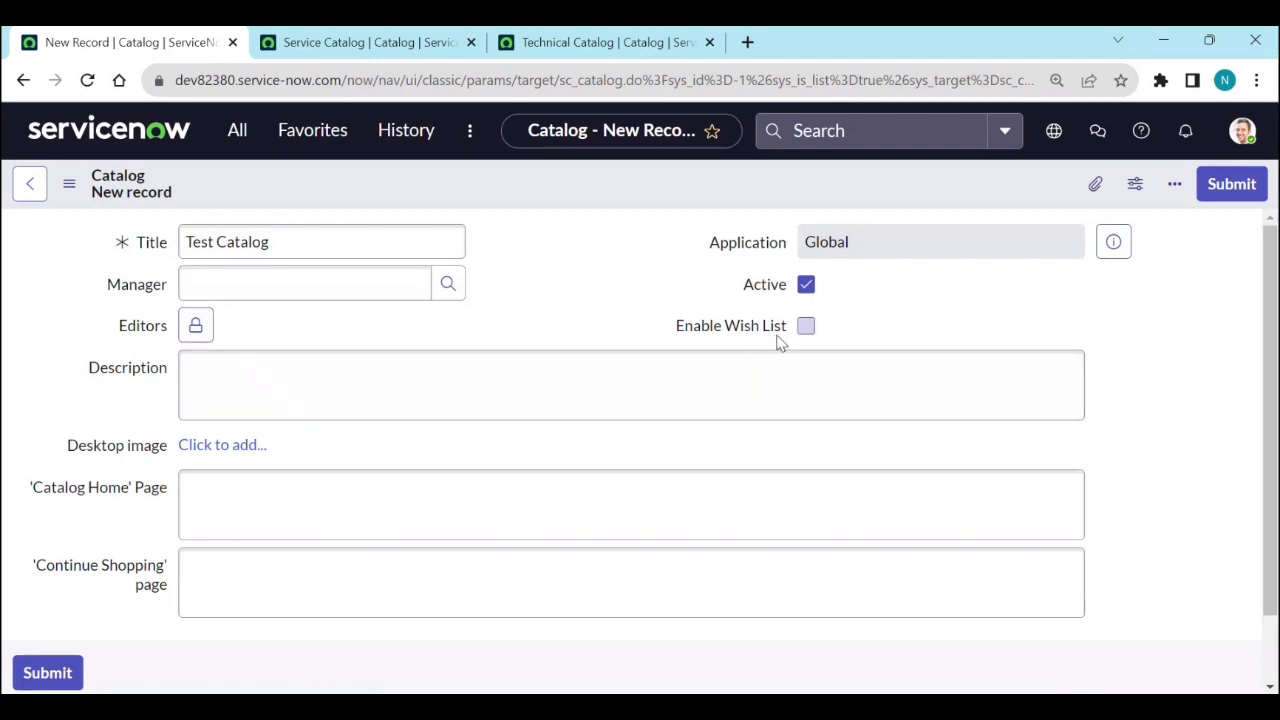
# Step: Set the new catalog's manager to System Administrator and its description to "test"
pyautogui.click(257, 286)
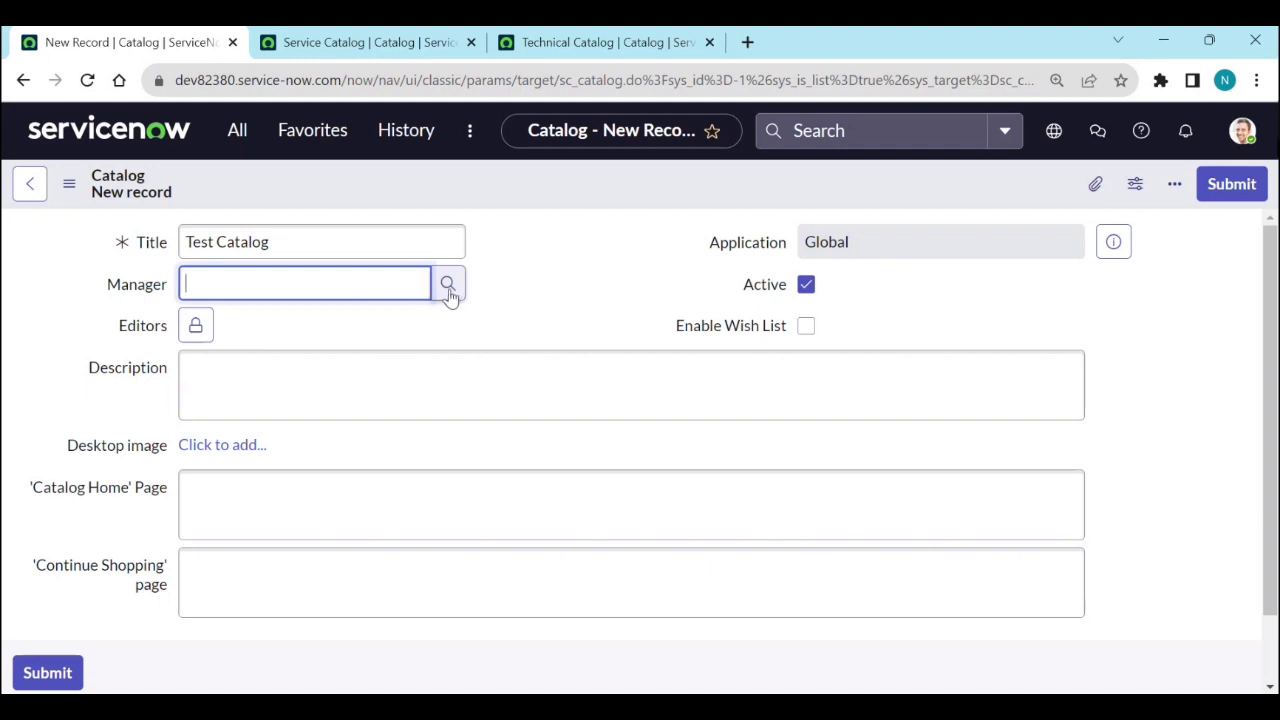
pyautogui.write('sy')
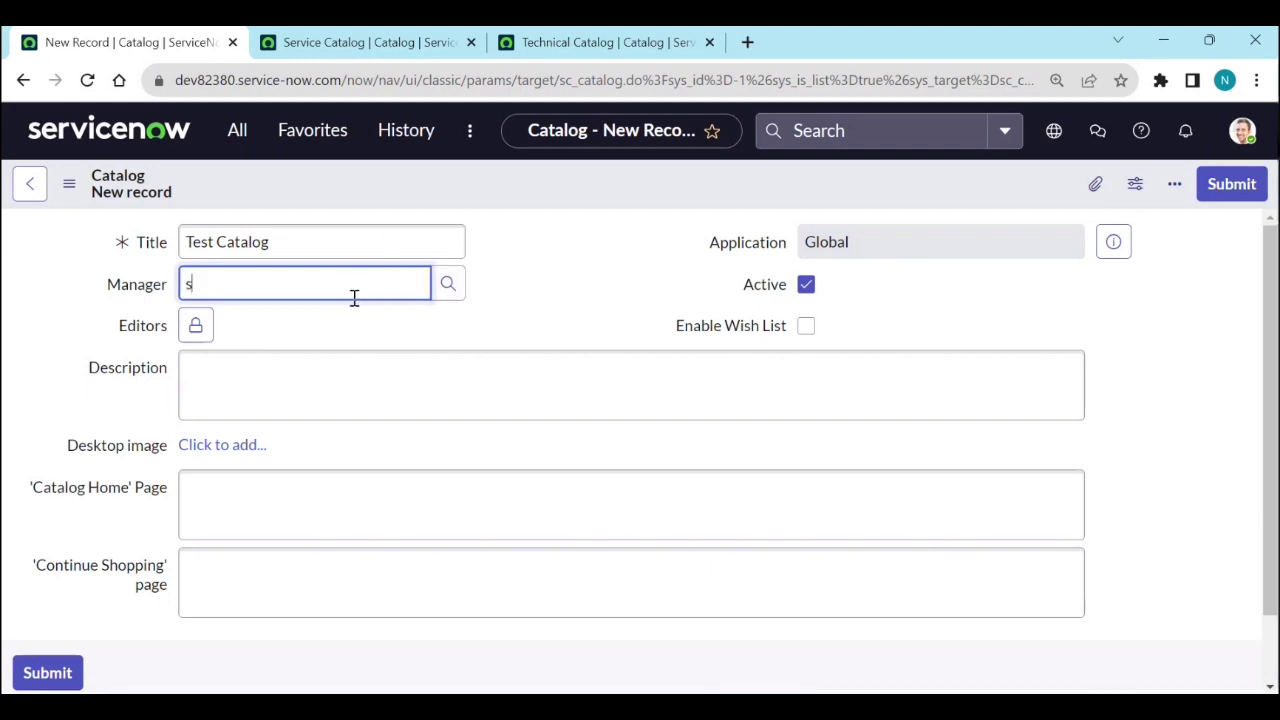
pyautogui.click(350, 346)
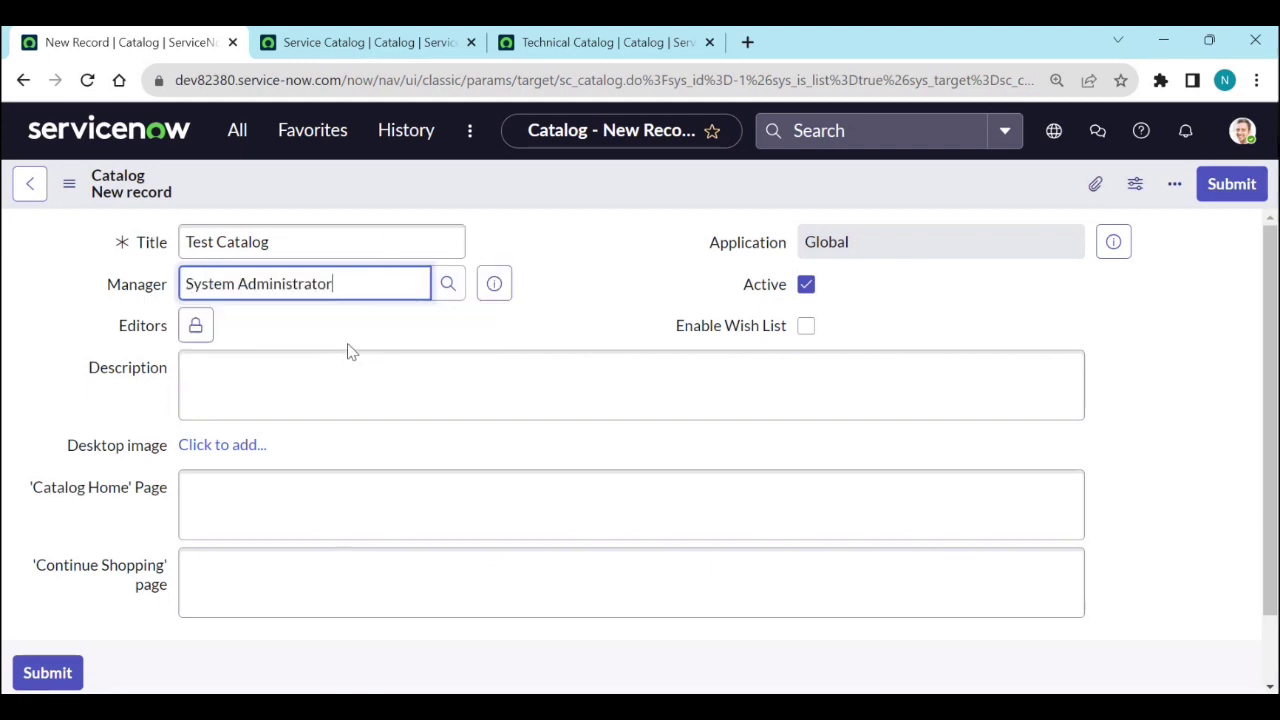
pyautogui.click(267, 410)
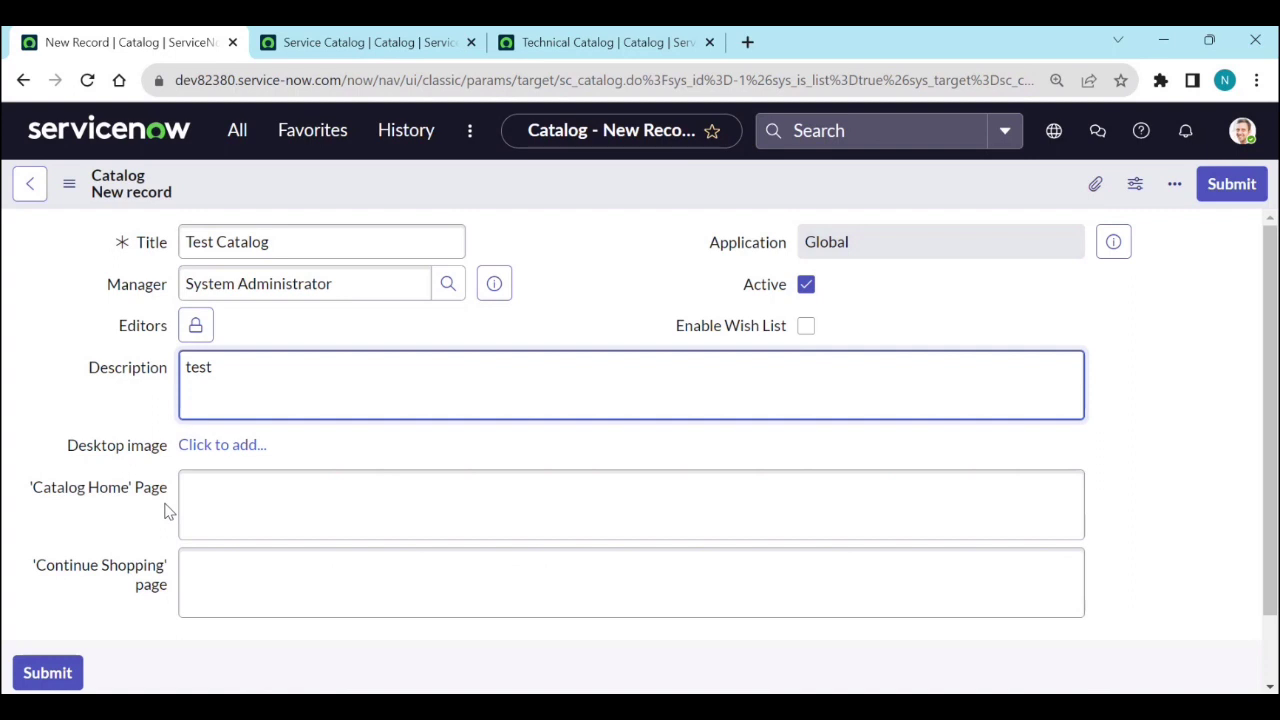
# Step: Check the main form fields of the existing Service Catalog record for reference and return to the new catalog form
pyautogui.click(378, 46)
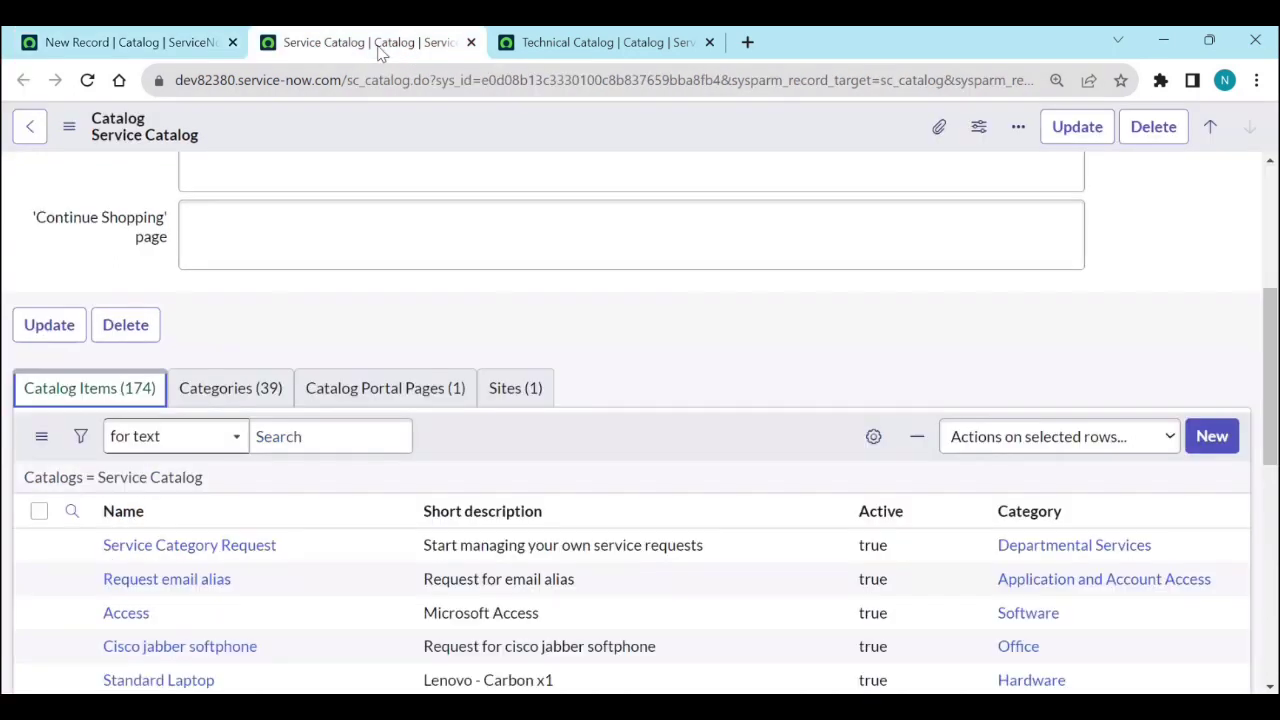
pyautogui.scroll(5, 300, 420)
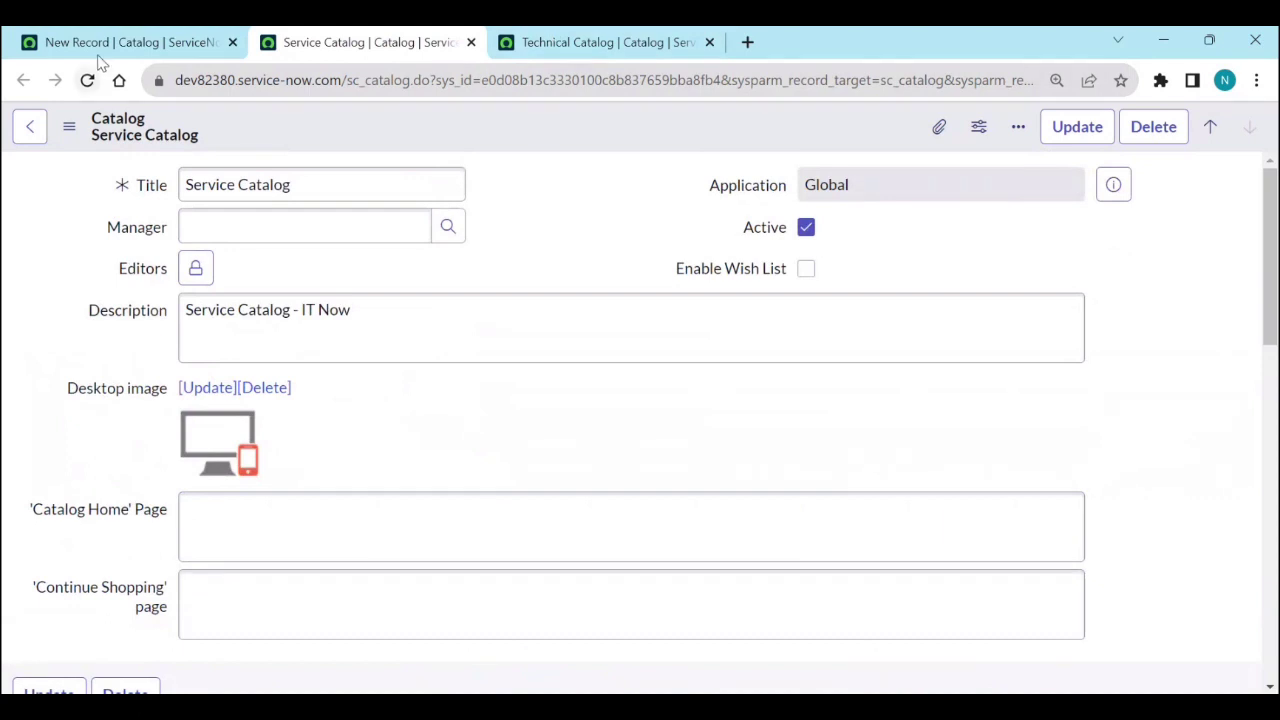
pyautogui.click(98, 44)
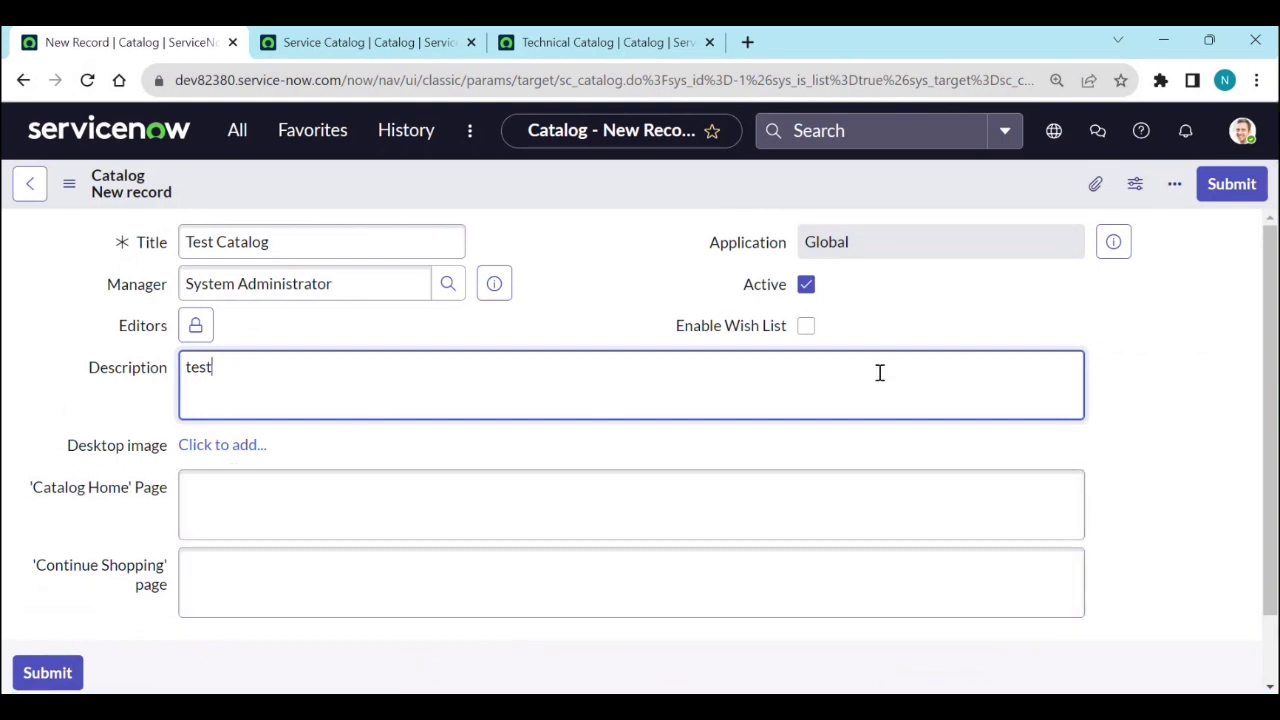
# Step: Submit the new Test Catalog record and open the Maintain Catalogs list
pyautogui.click(1232, 188)
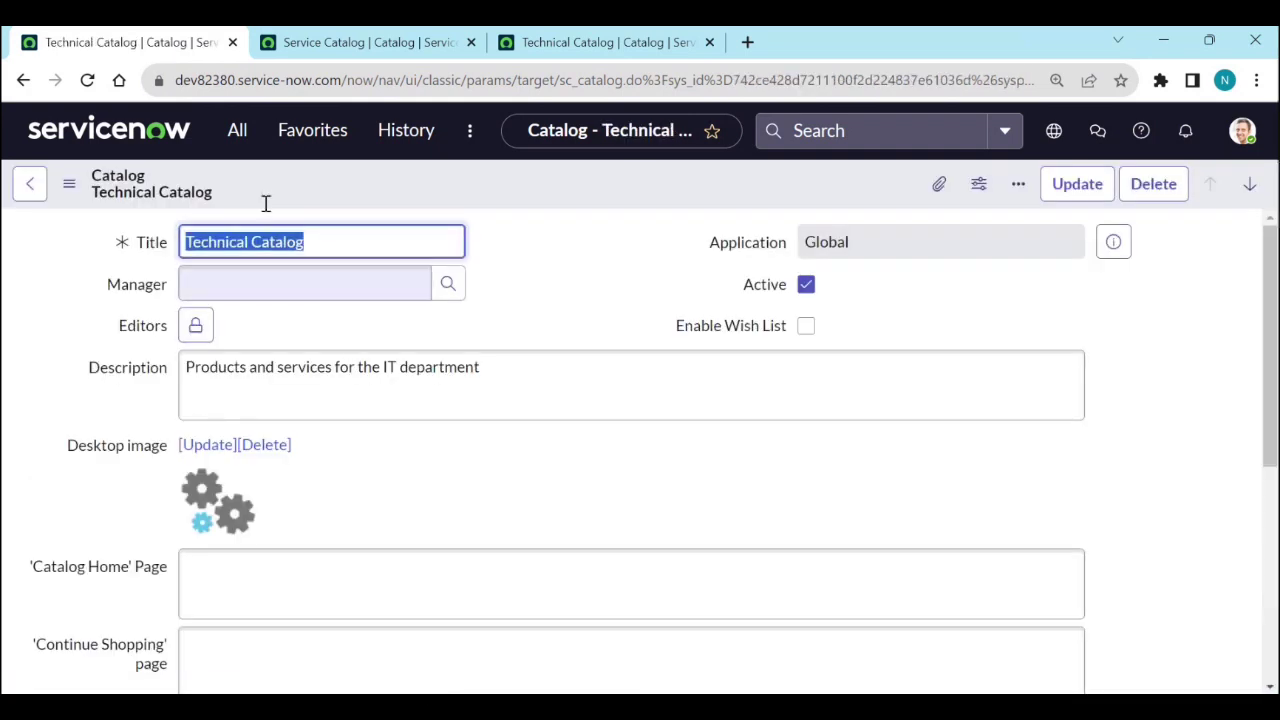
pyautogui.click(238, 138)
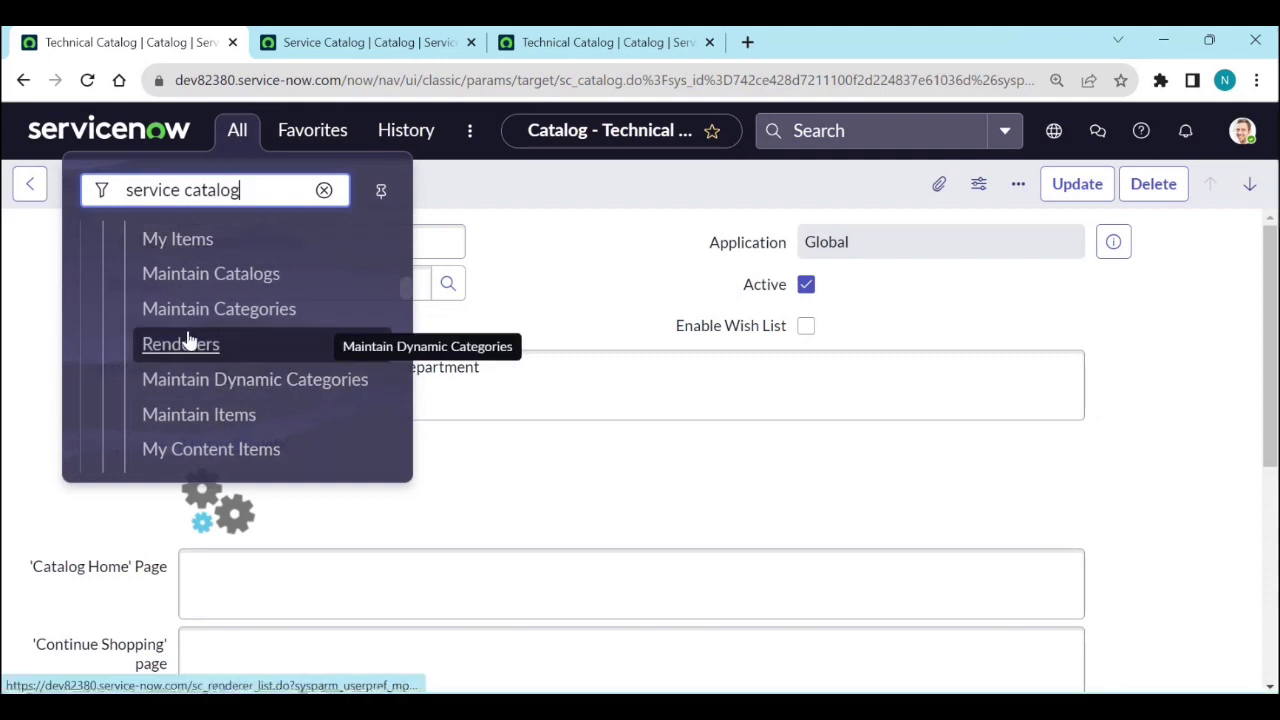
pyautogui.click(198, 290)
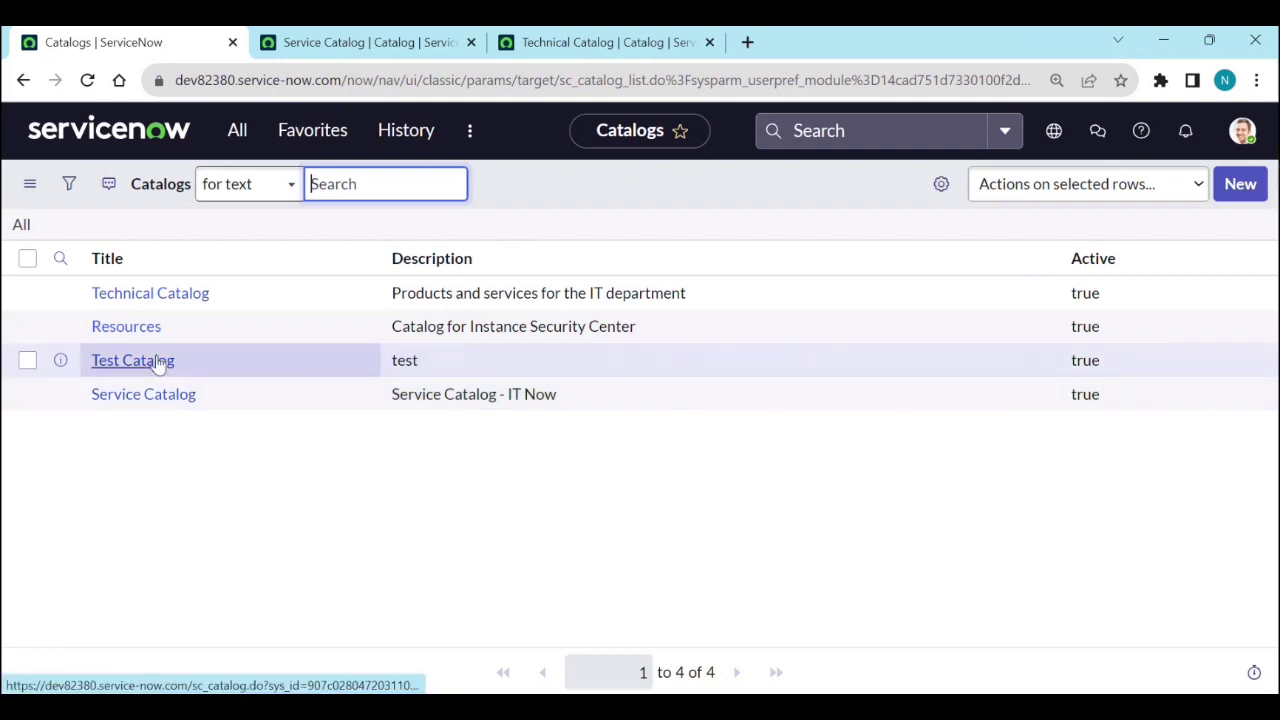
# Step: Inspect the Active value options for the Technical Catalog and Resources rows, cancelling both edits
pyautogui.click(1124, 288)
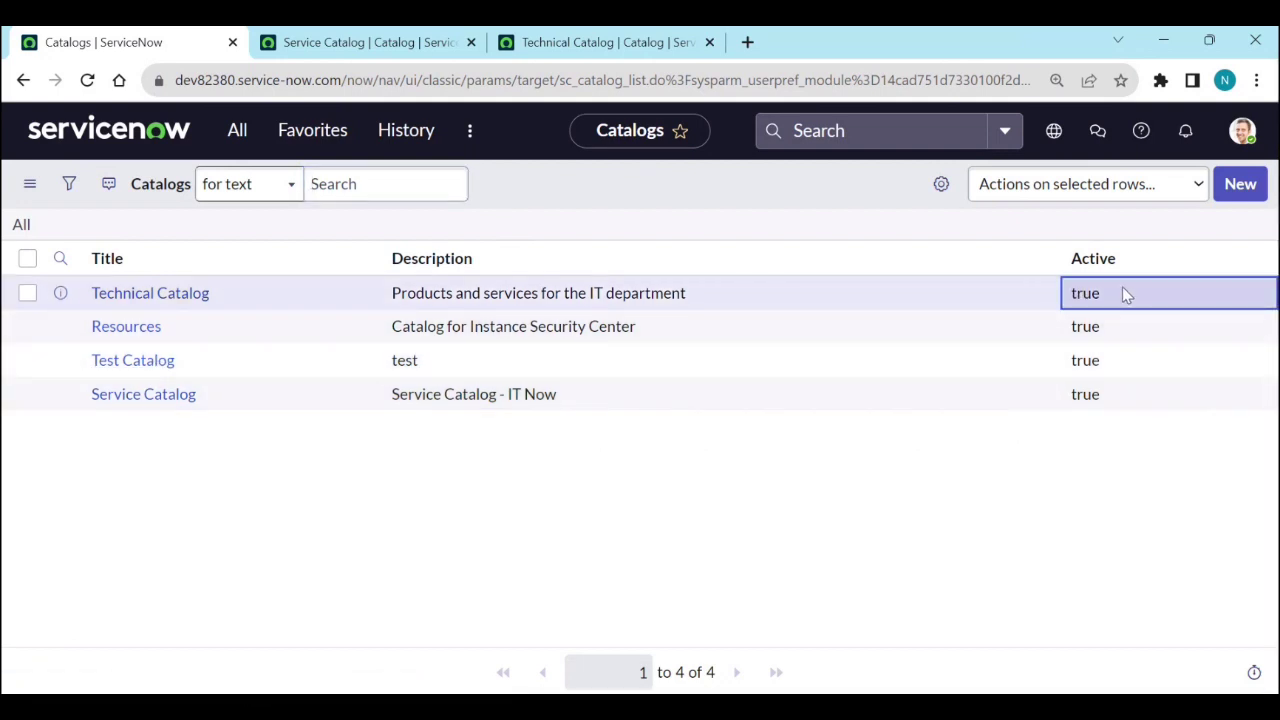
pyautogui.doubleClick(1124, 298)
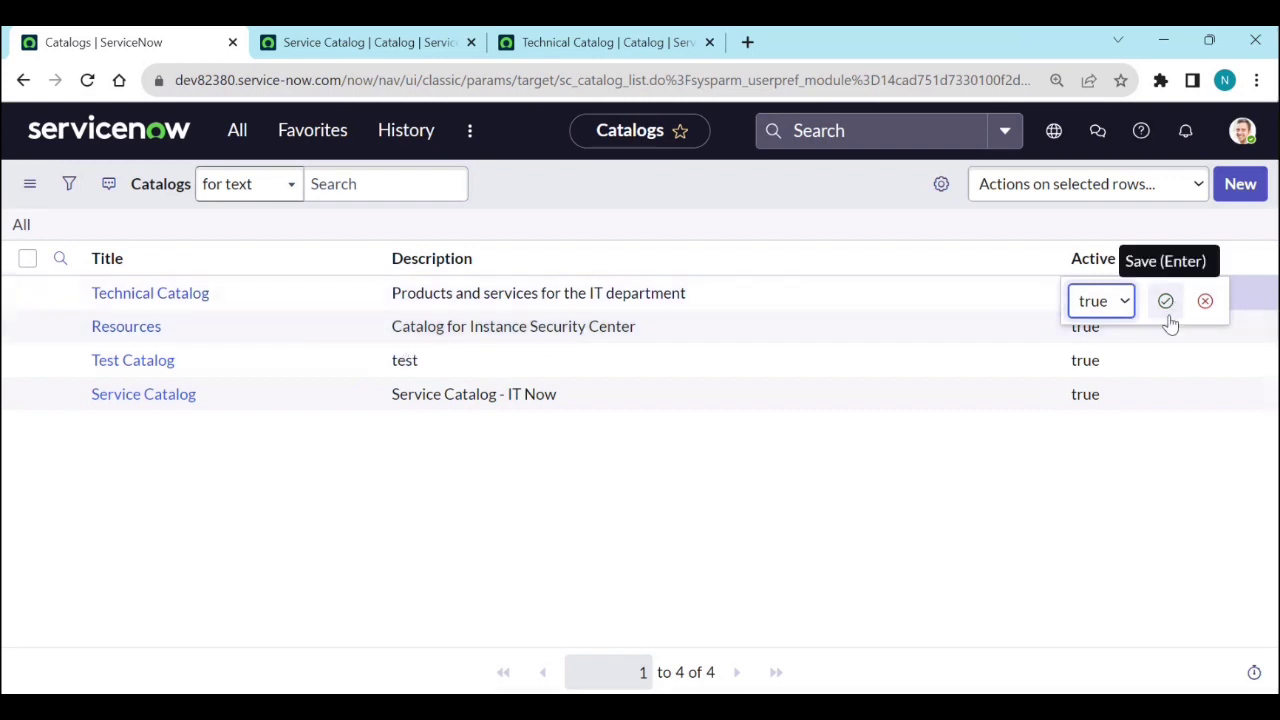
pyautogui.click(1110, 303)
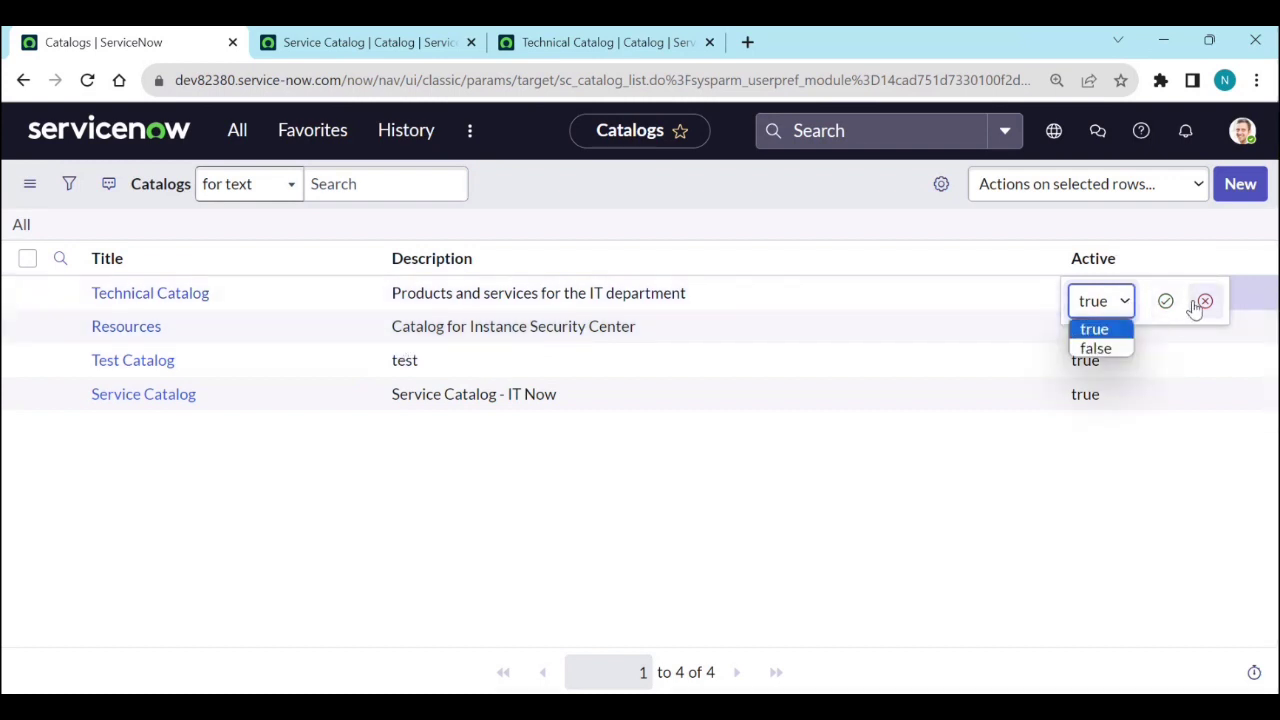
pyautogui.click(1205, 300)
pyautogui.click(1144, 337)
pyautogui.click(1144, 337)
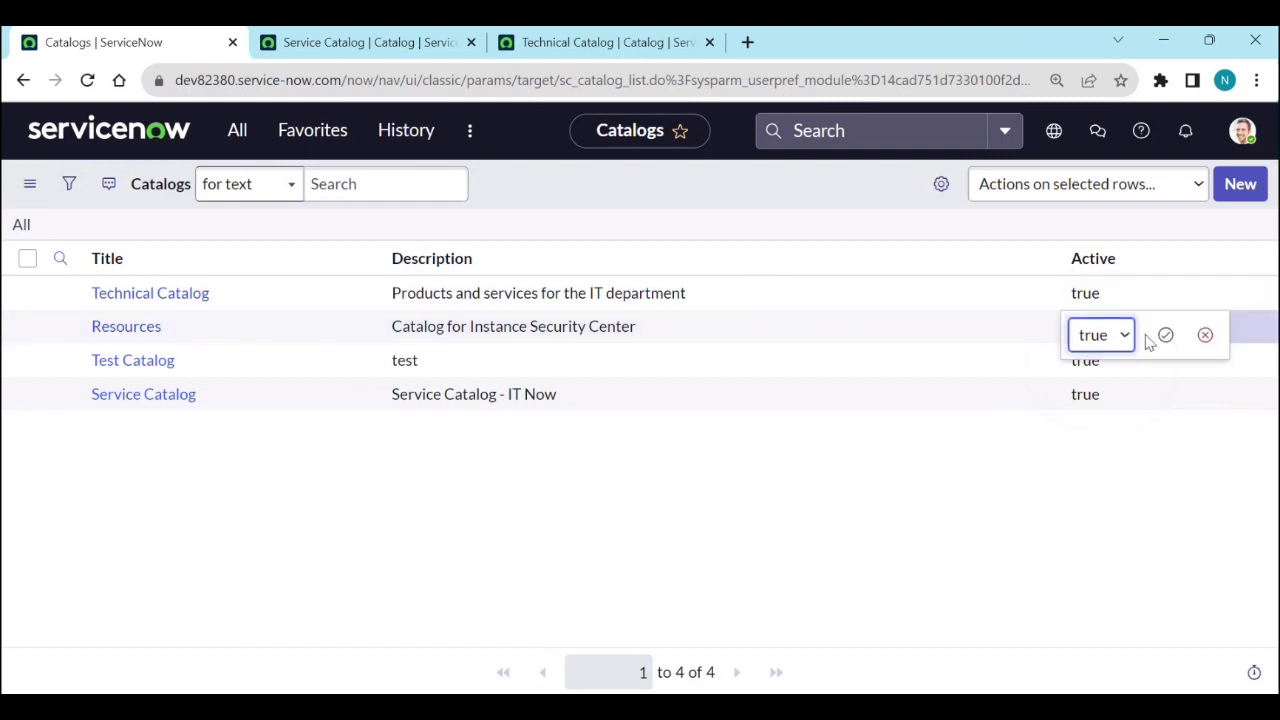
pyautogui.click(1108, 342)
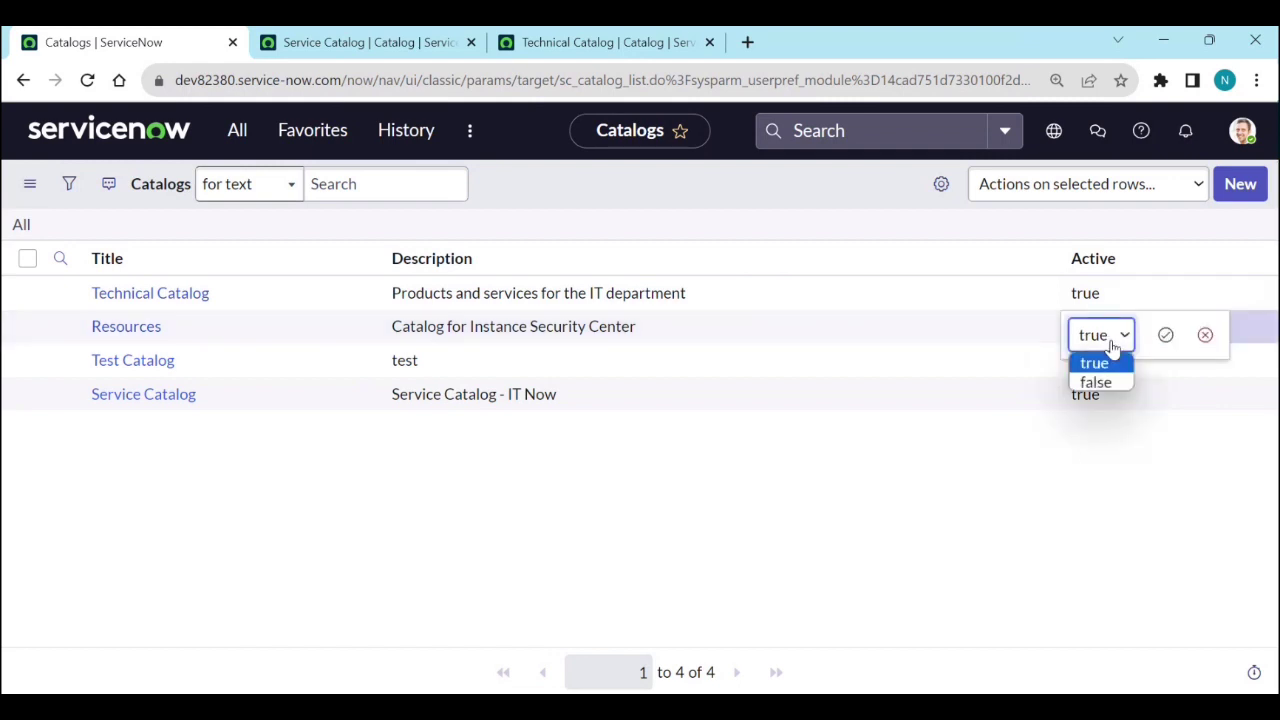
pyautogui.click(1205, 335)
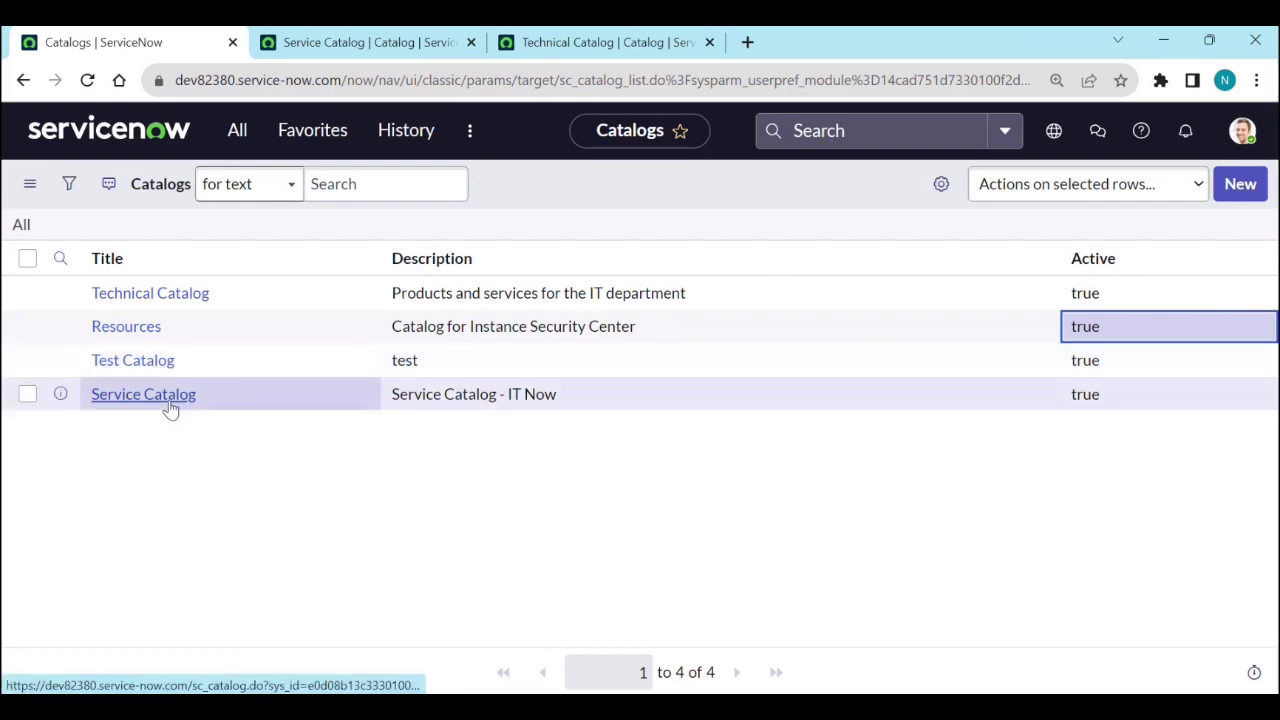
# Step: Open My Catalogs under Catalog Definitions
pyautogui.click(232, 138)
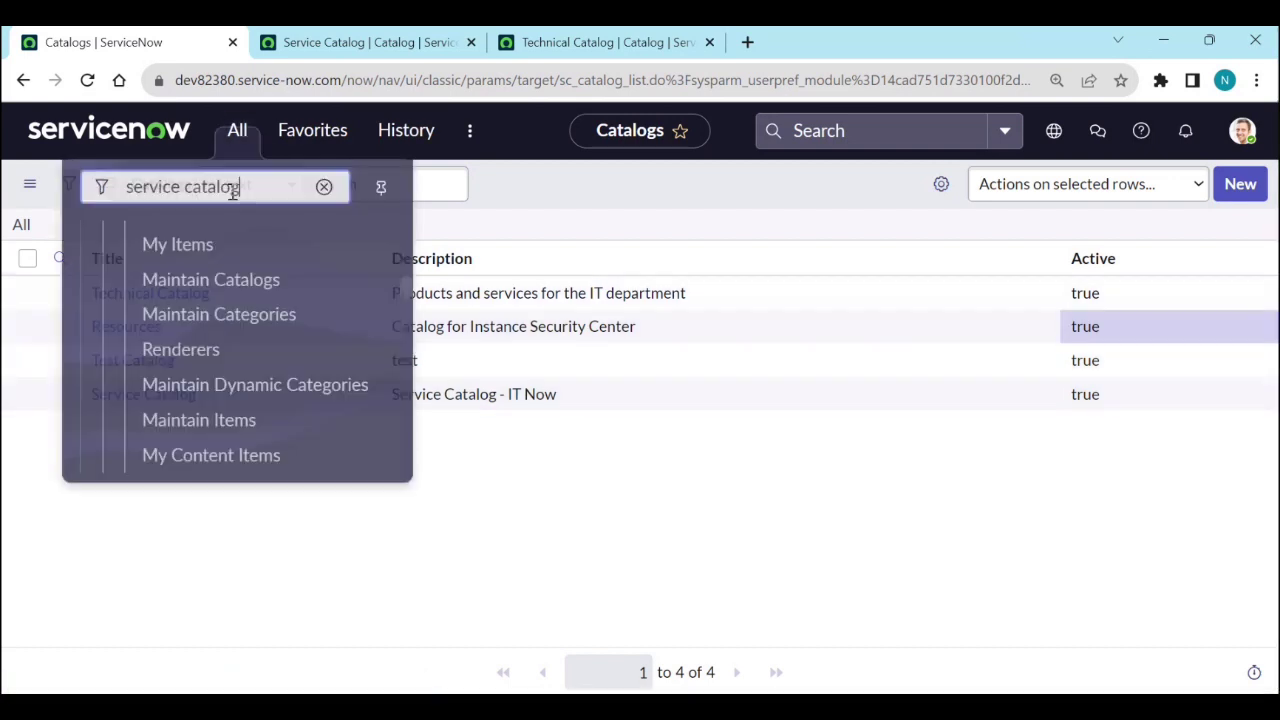
pyautogui.scroll(1, 190, 349)
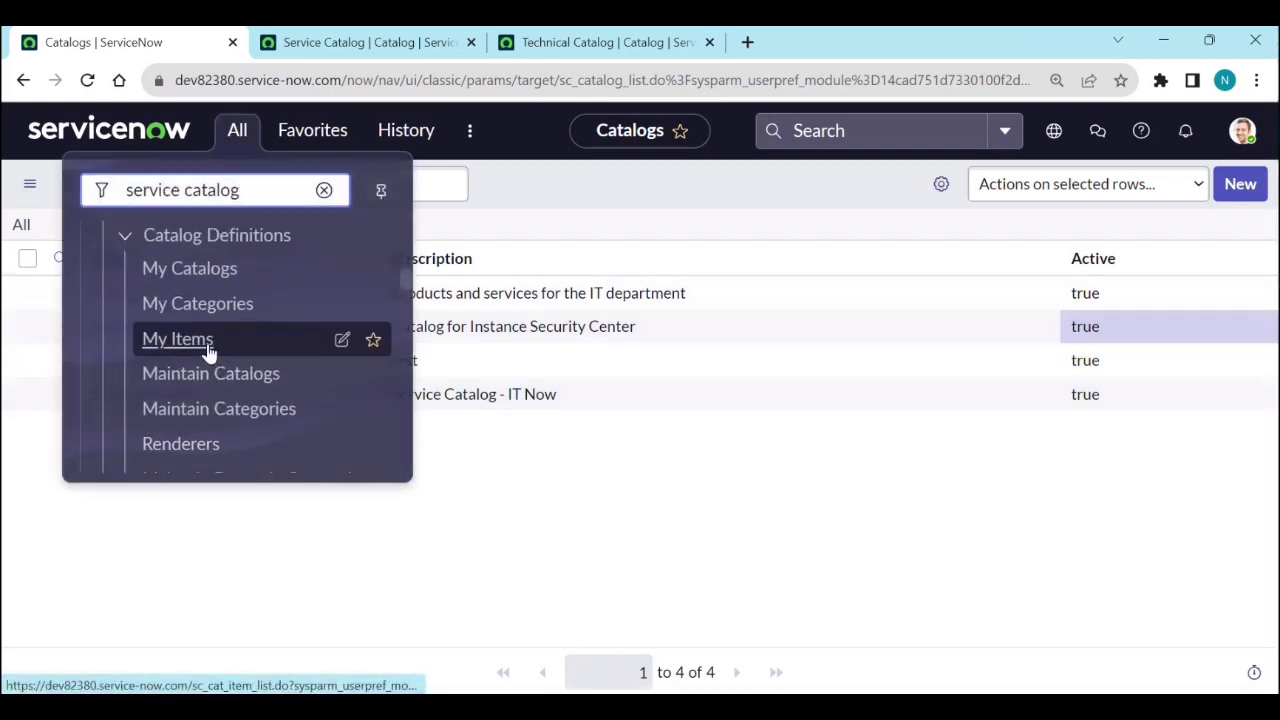
pyautogui.click(213, 274)
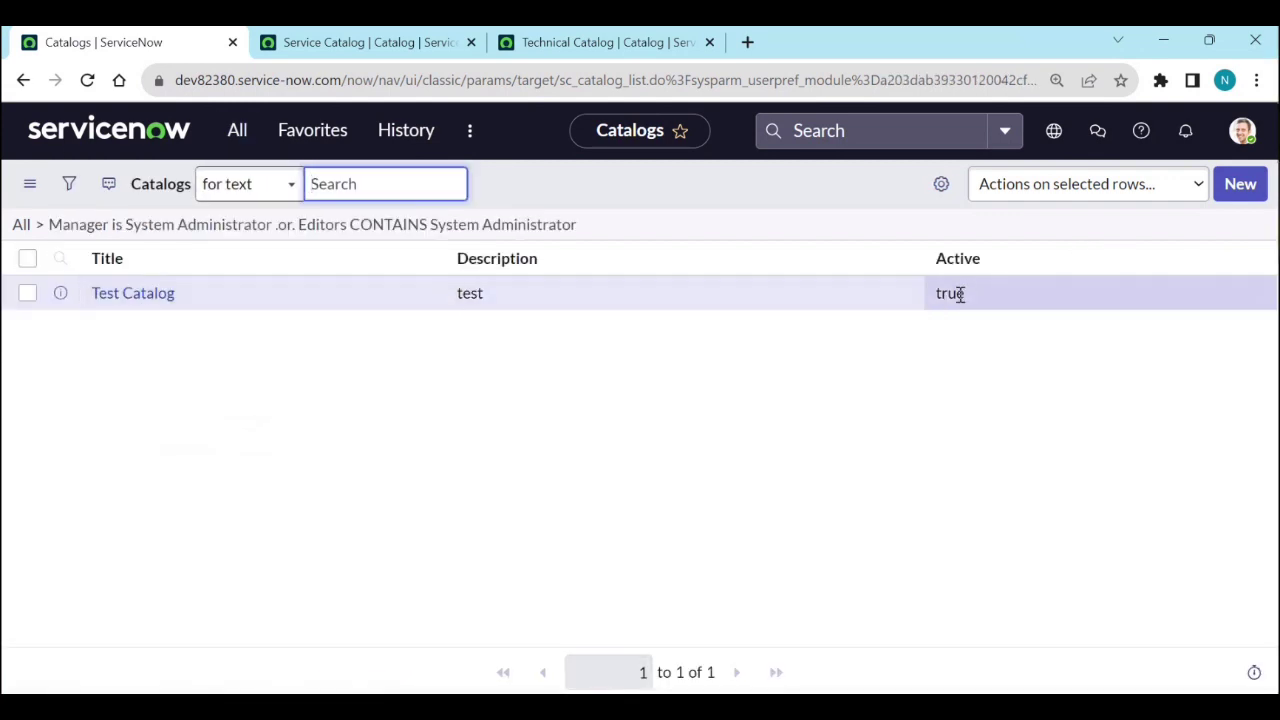
# Step: Check the Manager field on the Test Catalog record and on a blank new catalog form, returning to the My Catalogs list
pyautogui.click(109, 305)
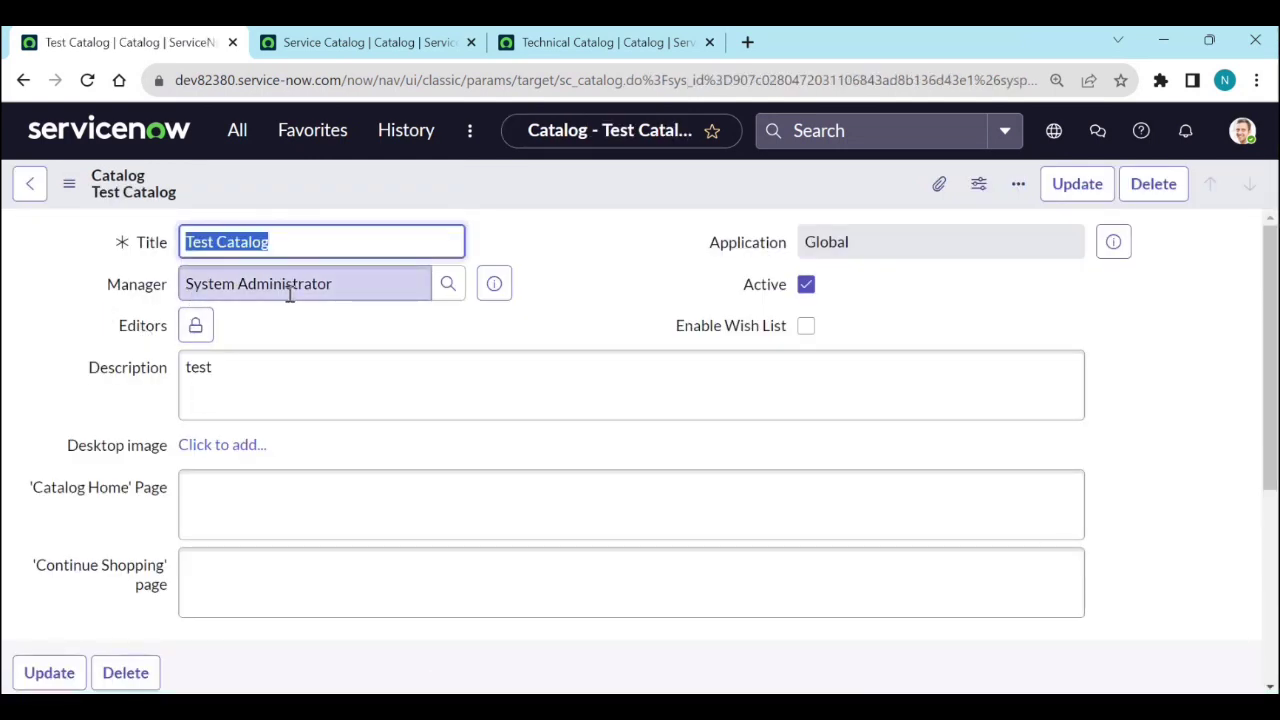
pyautogui.click(24, 82)
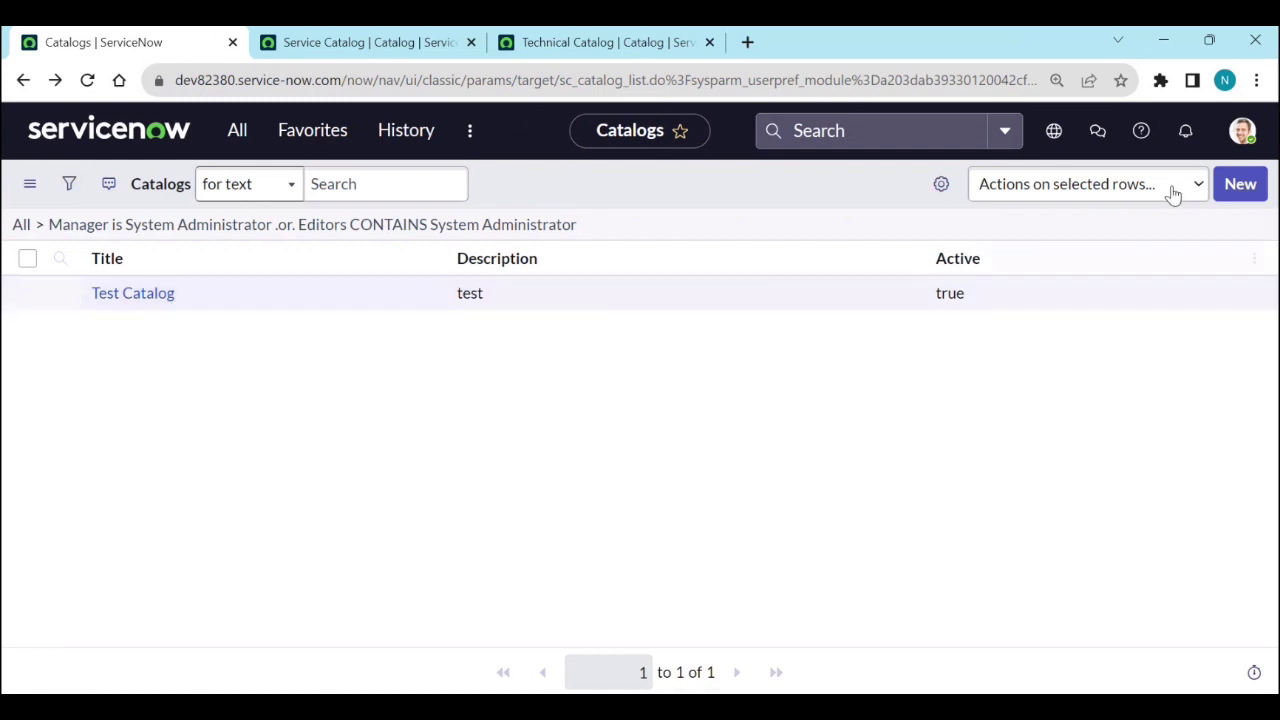
pyautogui.click(1236, 187)
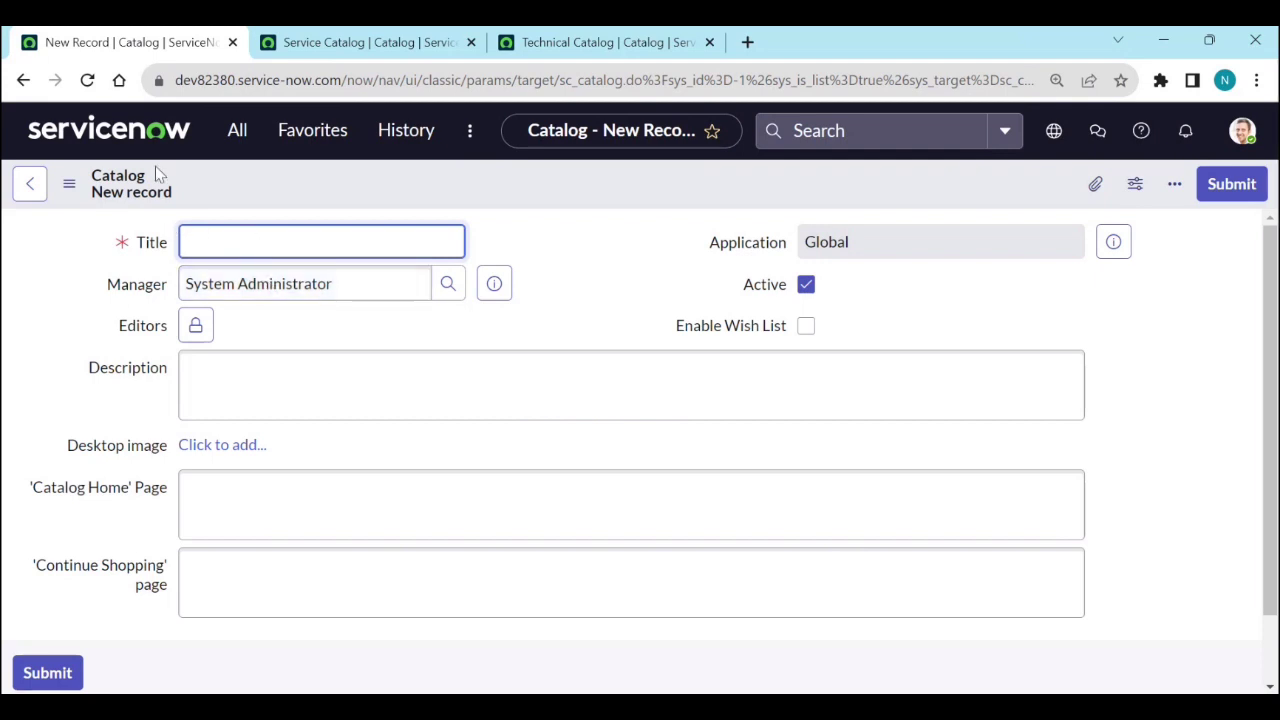
pyautogui.click(23, 80)
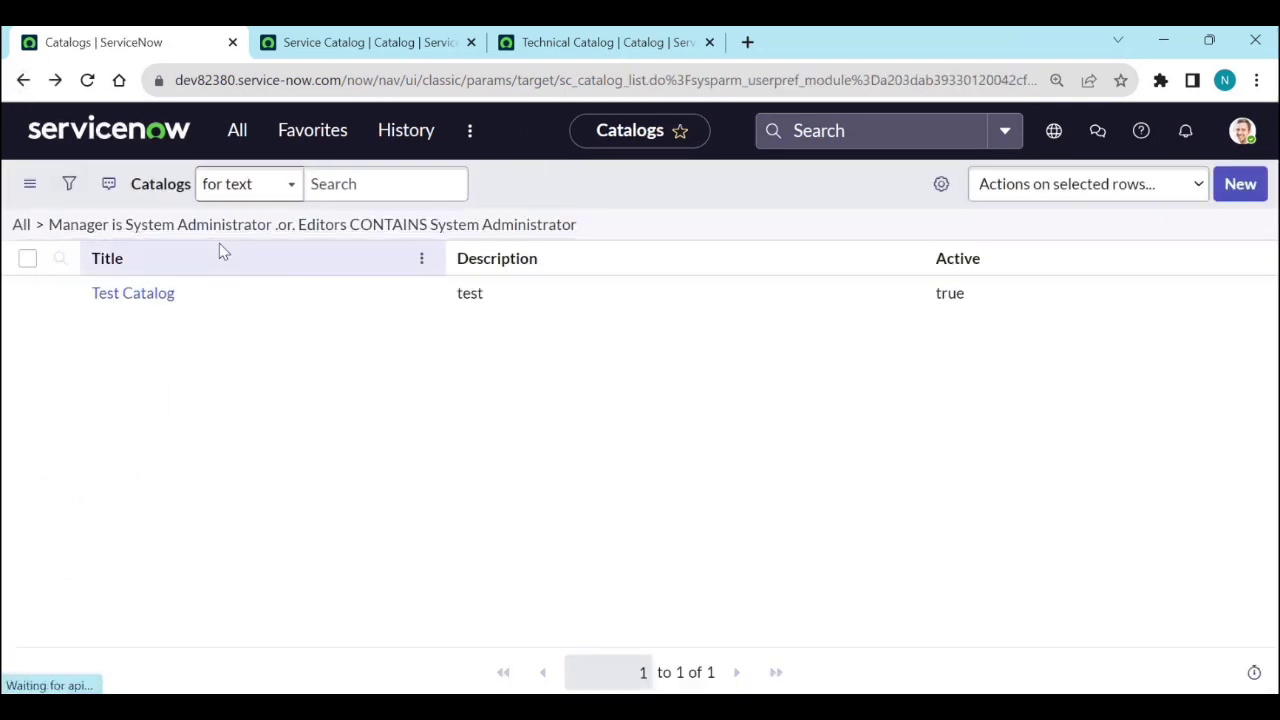
# Step: Look through the Service Catalog application's Catalog Definitions modules, from My Catalogs down to Record Producers
pyautogui.click(237, 138)
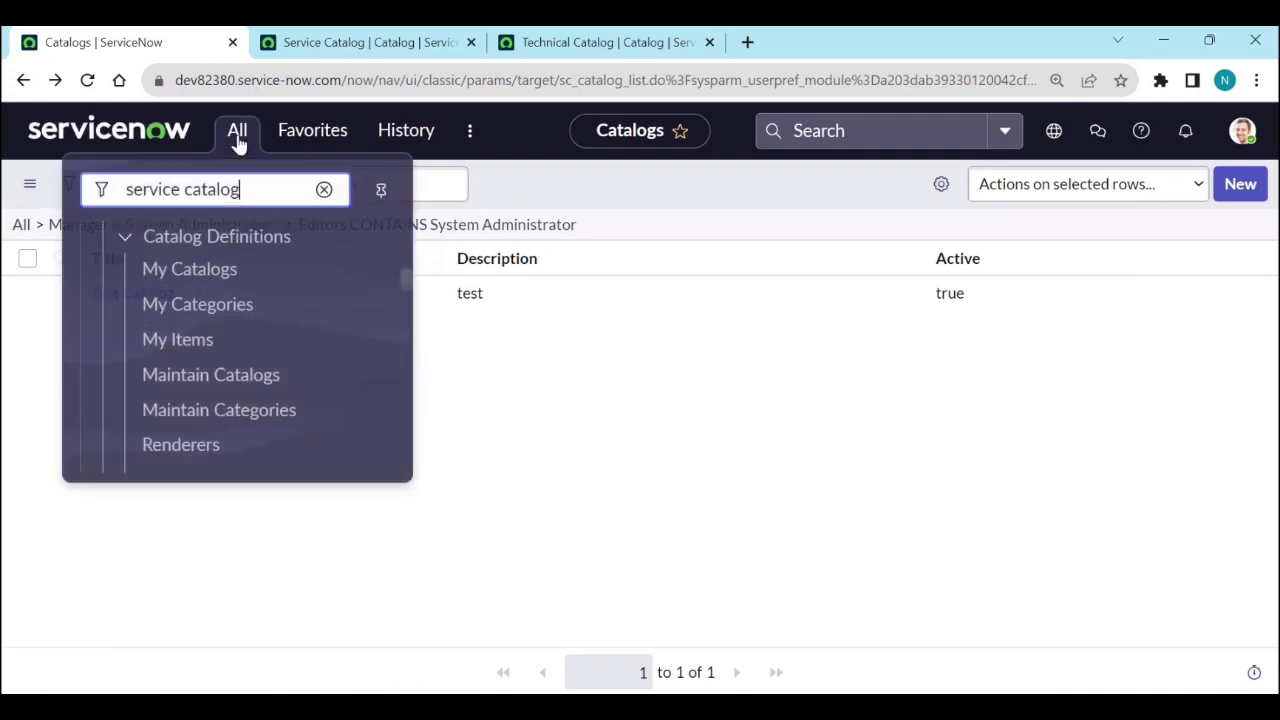
pyautogui.scroll(-2, 243, 336)
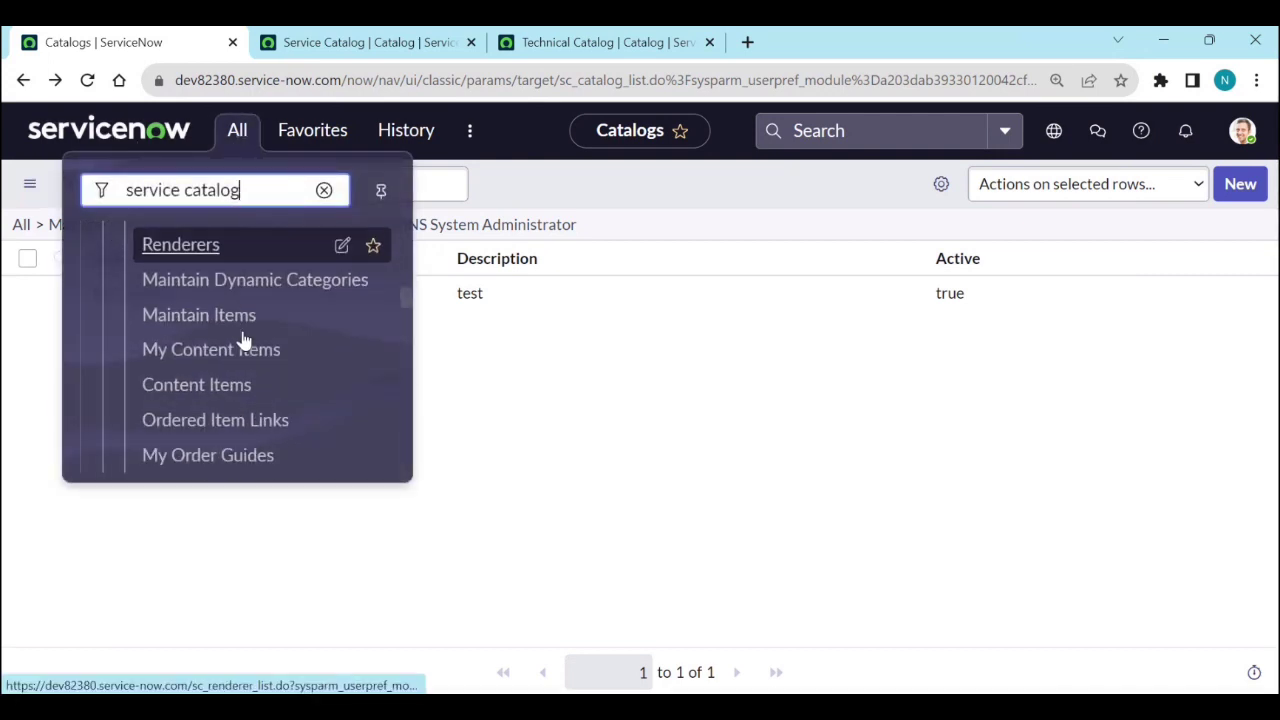
pyautogui.scroll(-2, 243, 340)
pyautogui.scroll(4, 243, 340)
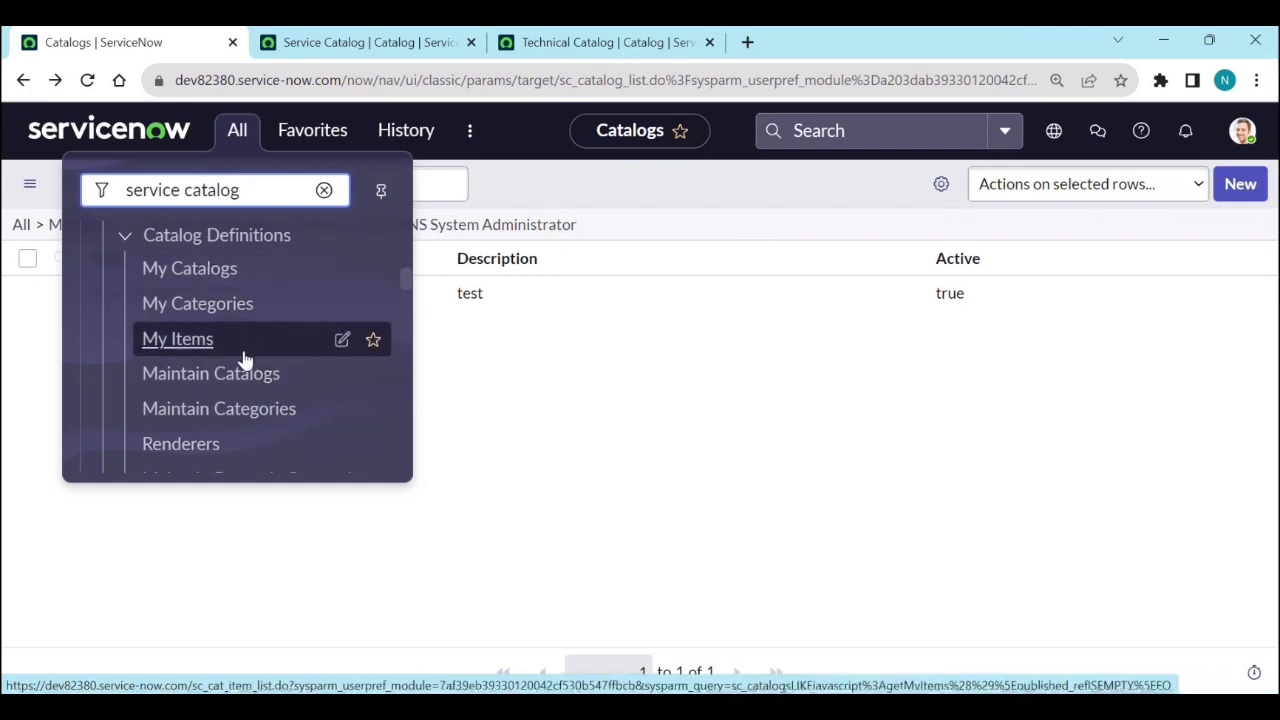
pyautogui.scroll(-2, 247, 366)
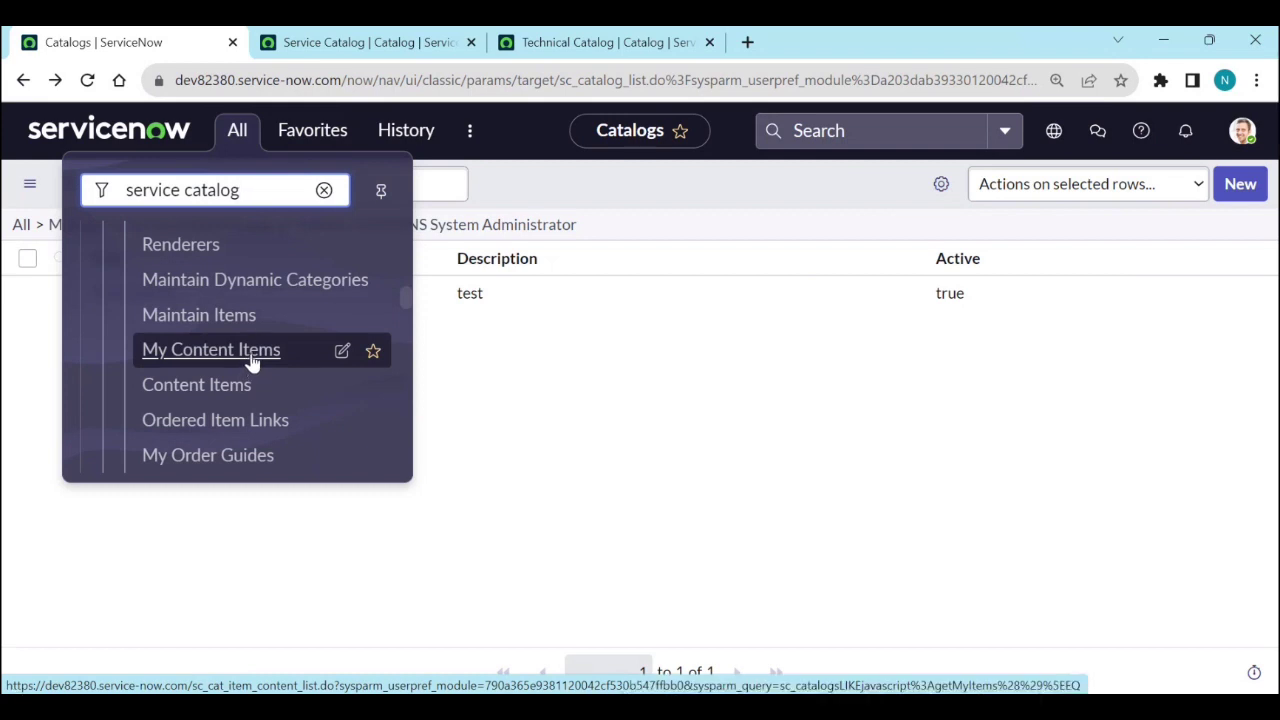
pyautogui.scroll(-1, 253, 363)
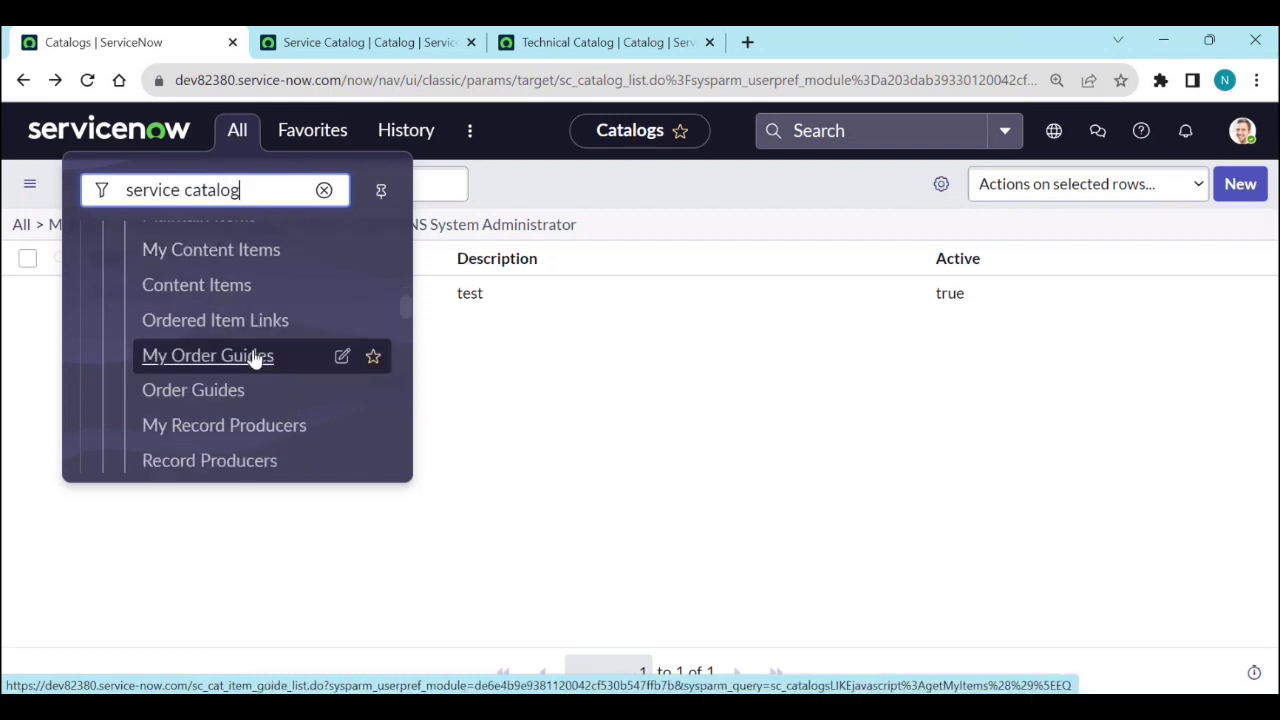
pyautogui.click(490, 388)
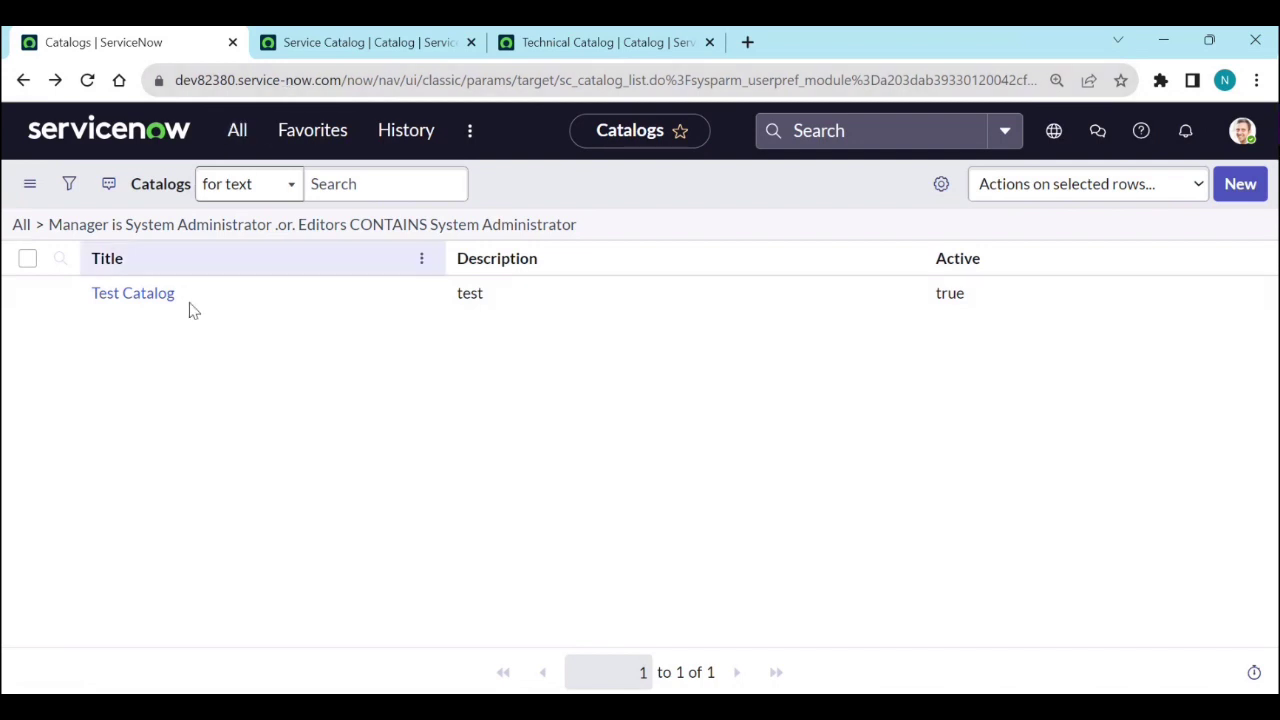
# Step: Examine the related lists on the Service Catalog record, including its categories and catalog portal pages
pyautogui.click(303, 45)
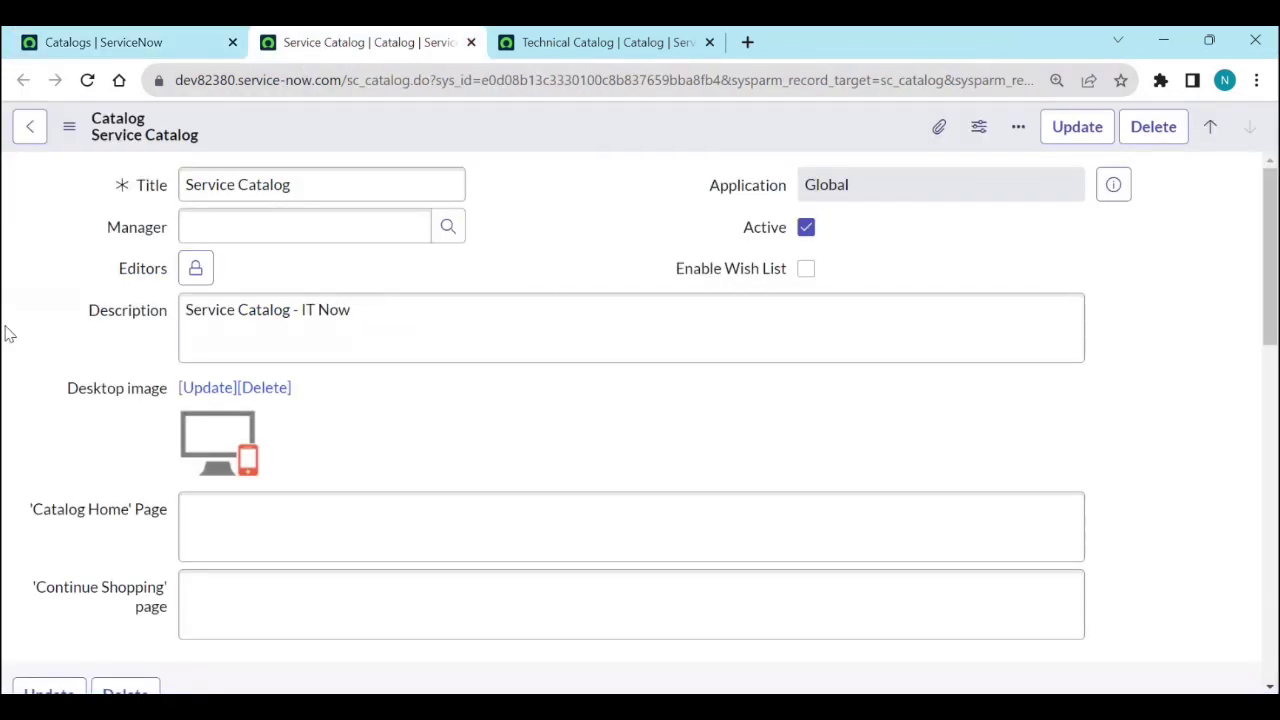
pyautogui.scroll(-4, 80, 378)
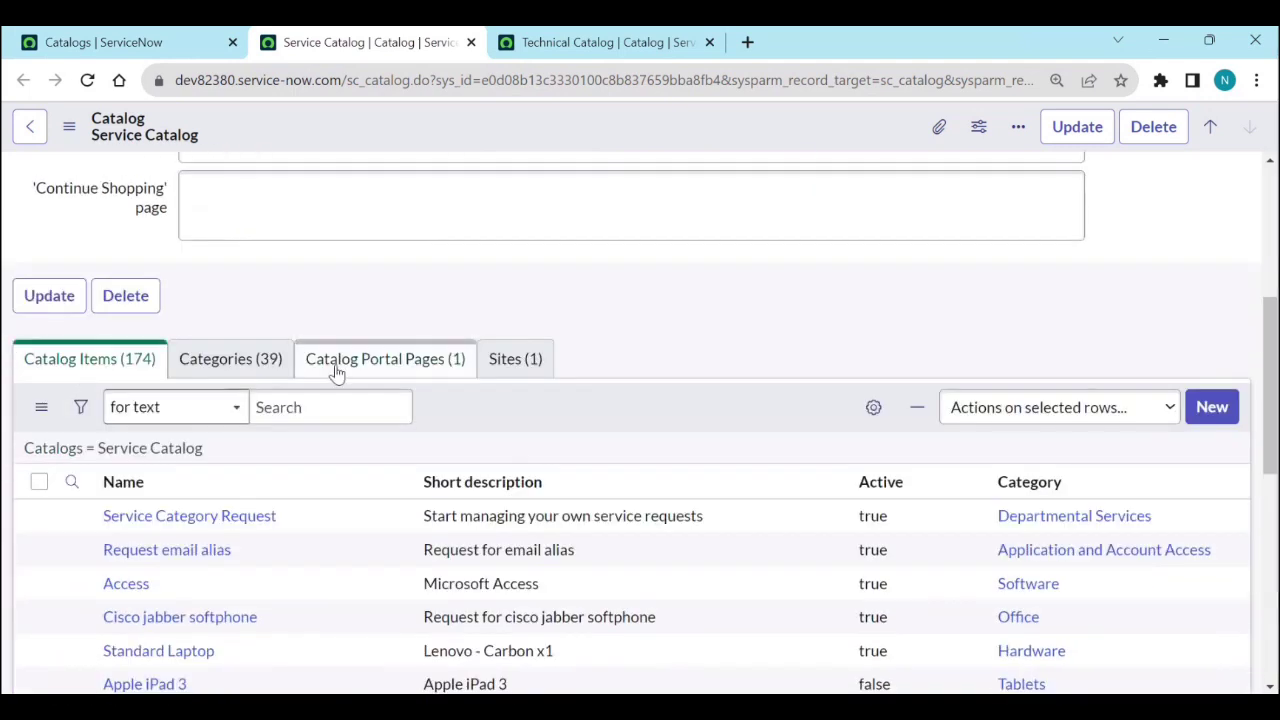
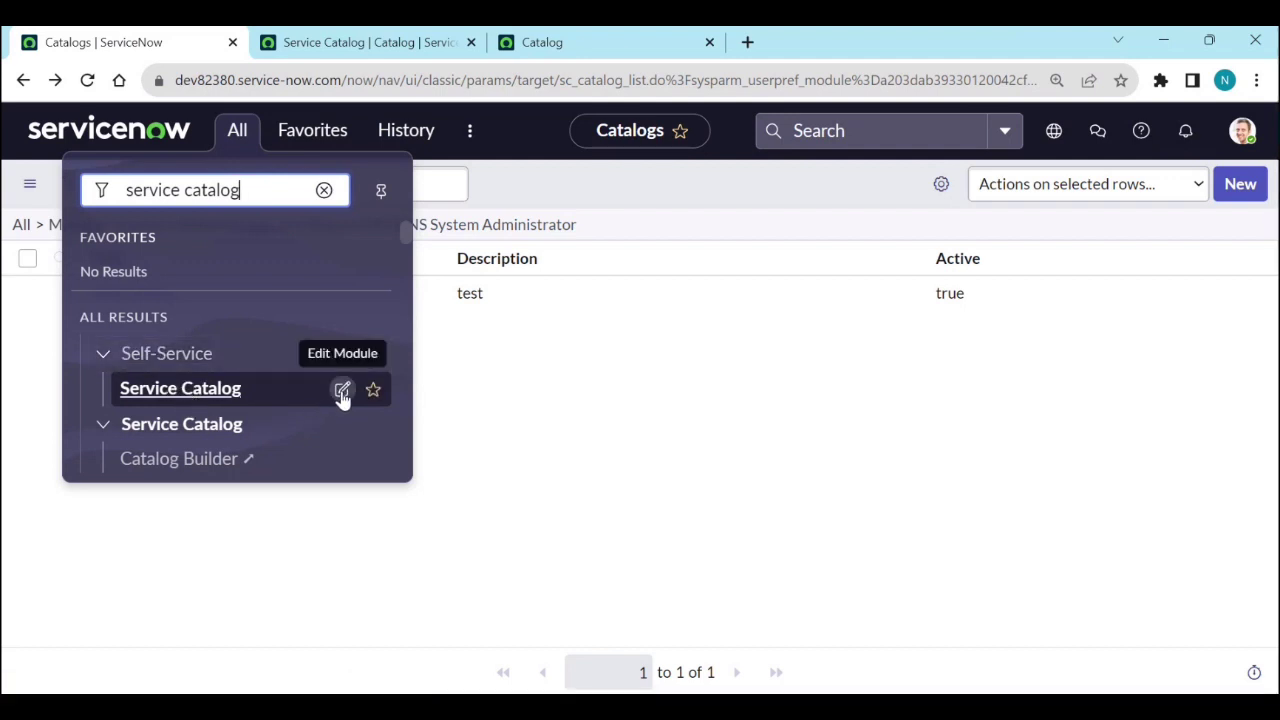
# Step: Inspect the link type and arguments of the Self-Service Service Catalog module, cross-checking with the Service Catalog record
pyautogui.click(342, 390)
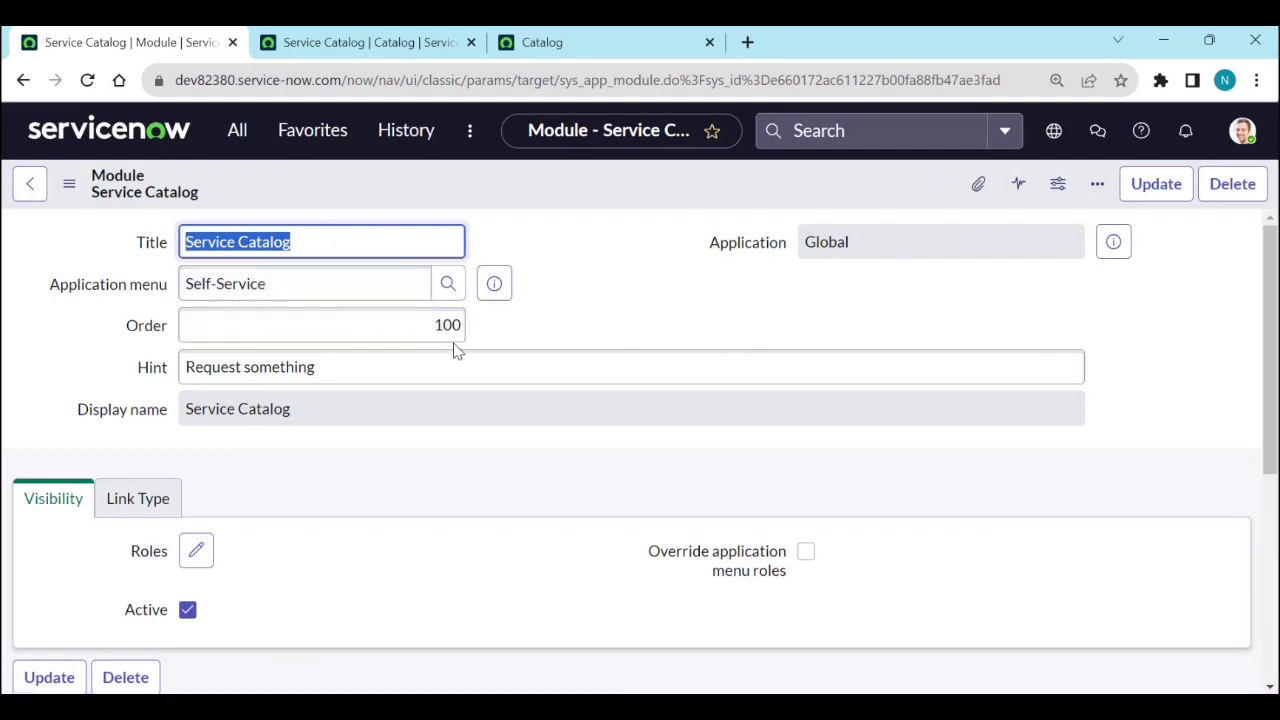
pyautogui.click(140, 508)
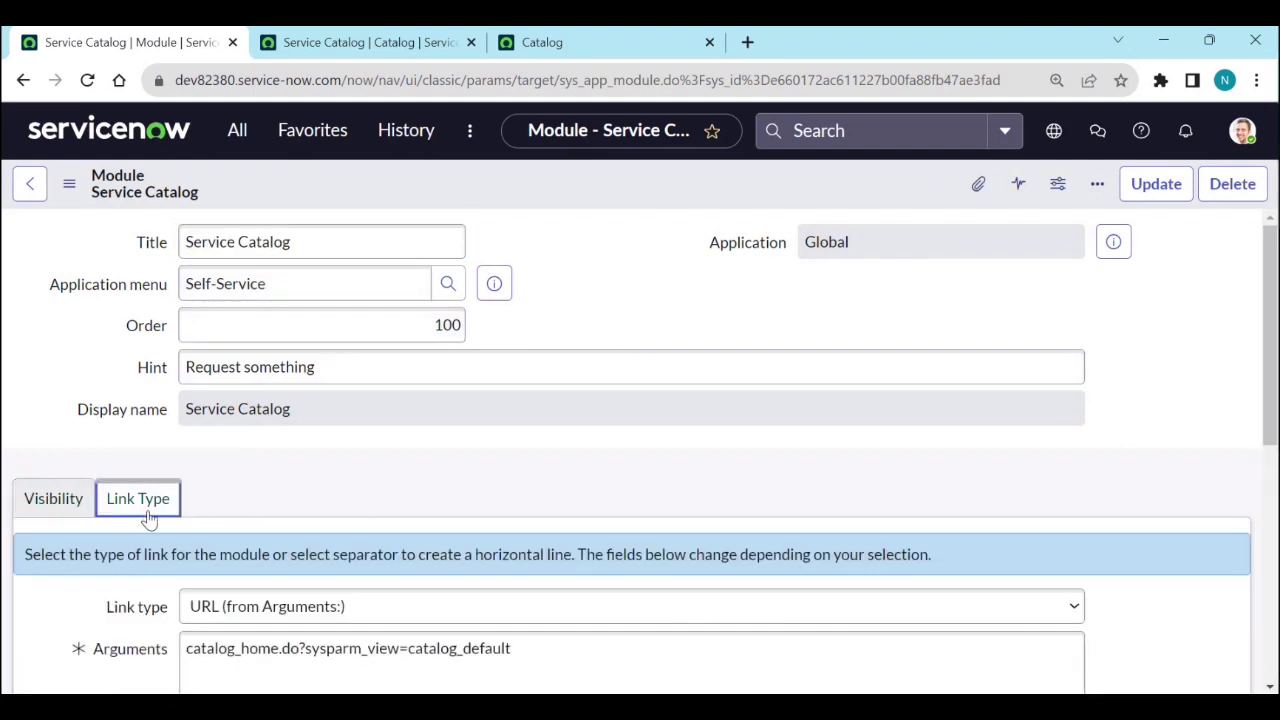
pyautogui.scroll(-2, 300, 490)
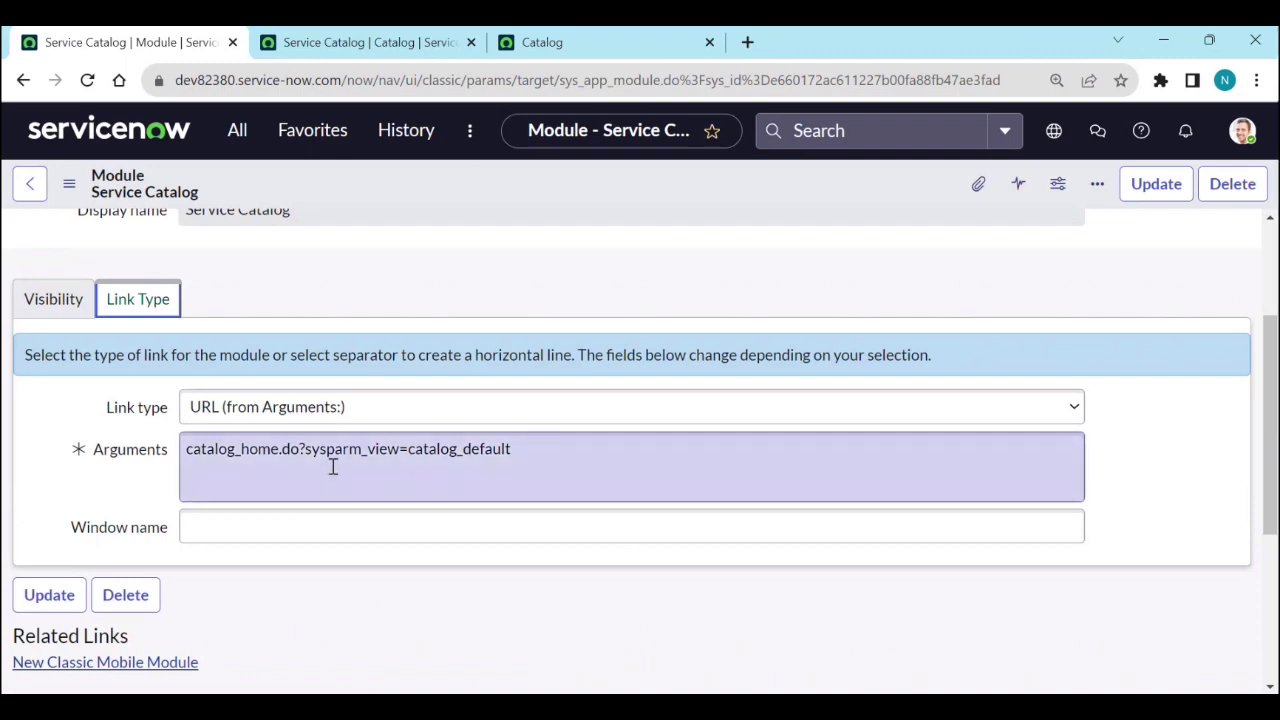
pyautogui.moveTo(514, 451); pyautogui.dragTo(240, 449)
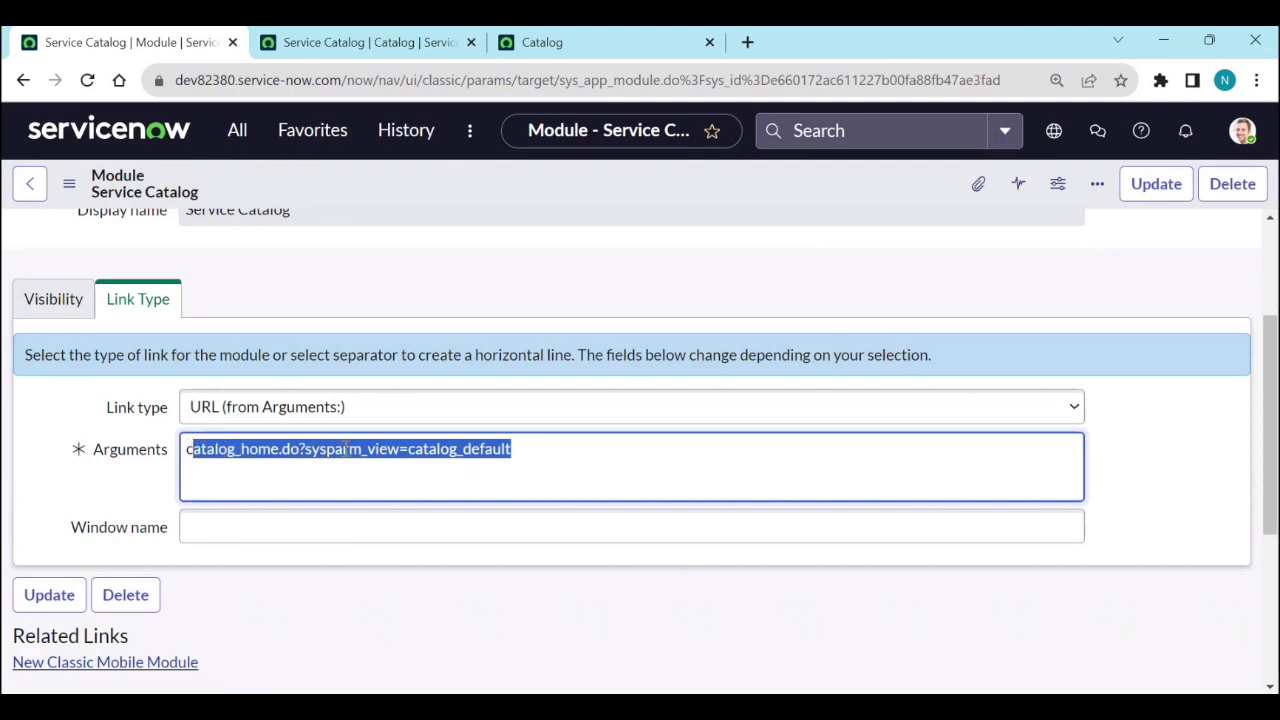
pyautogui.click(535, 452)
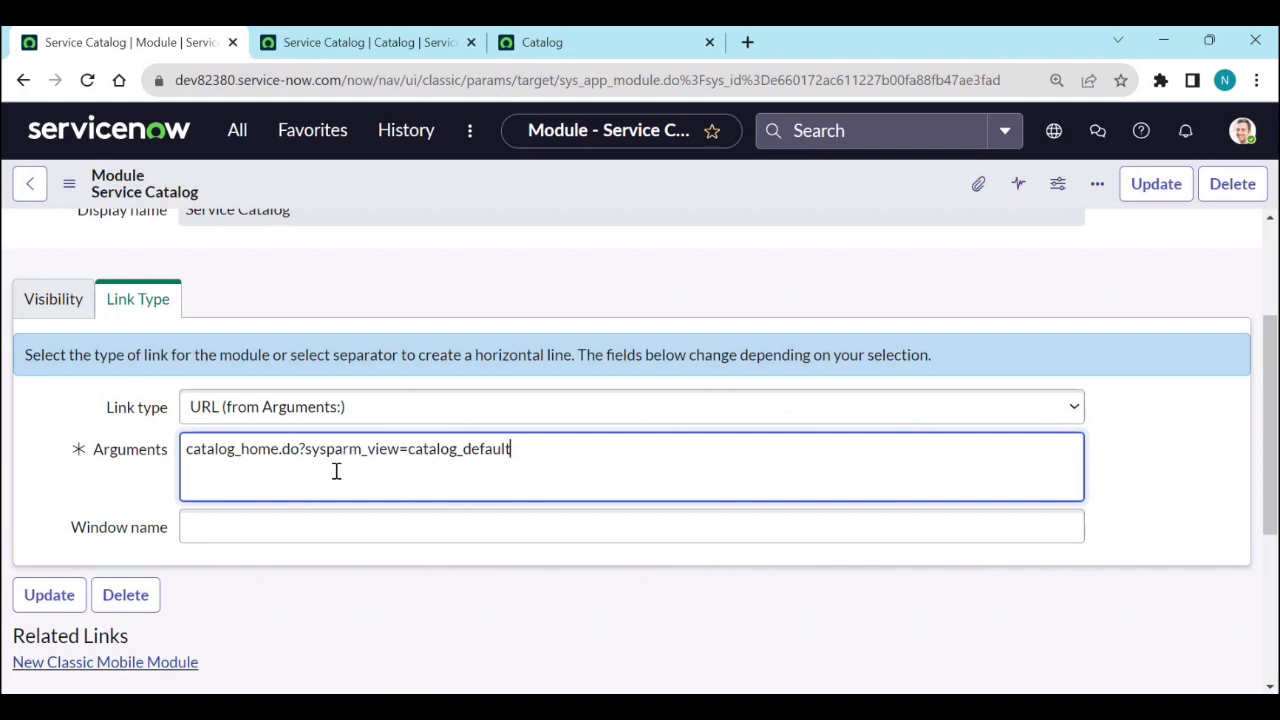
pyautogui.click(355, 50)
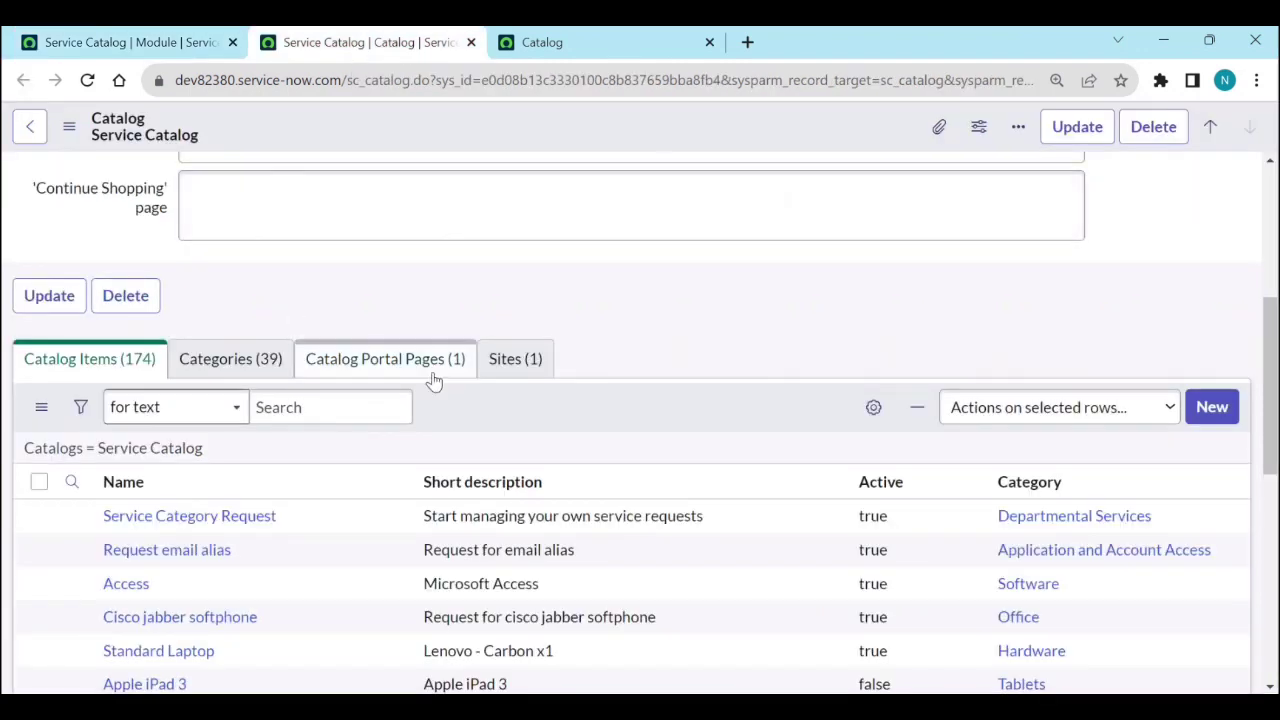
pyautogui.click(165, 42)
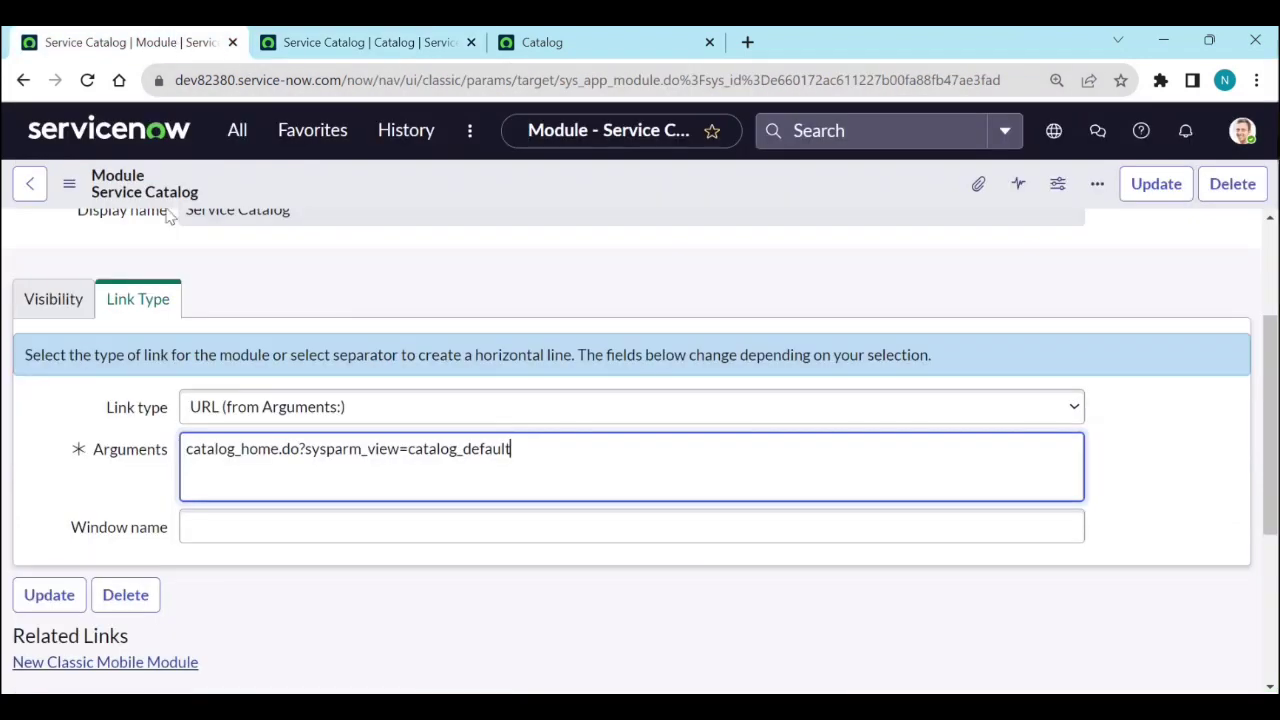
# Step: Search the application navigator for "tech" and look through the matching modules
pyautogui.click(238, 132)
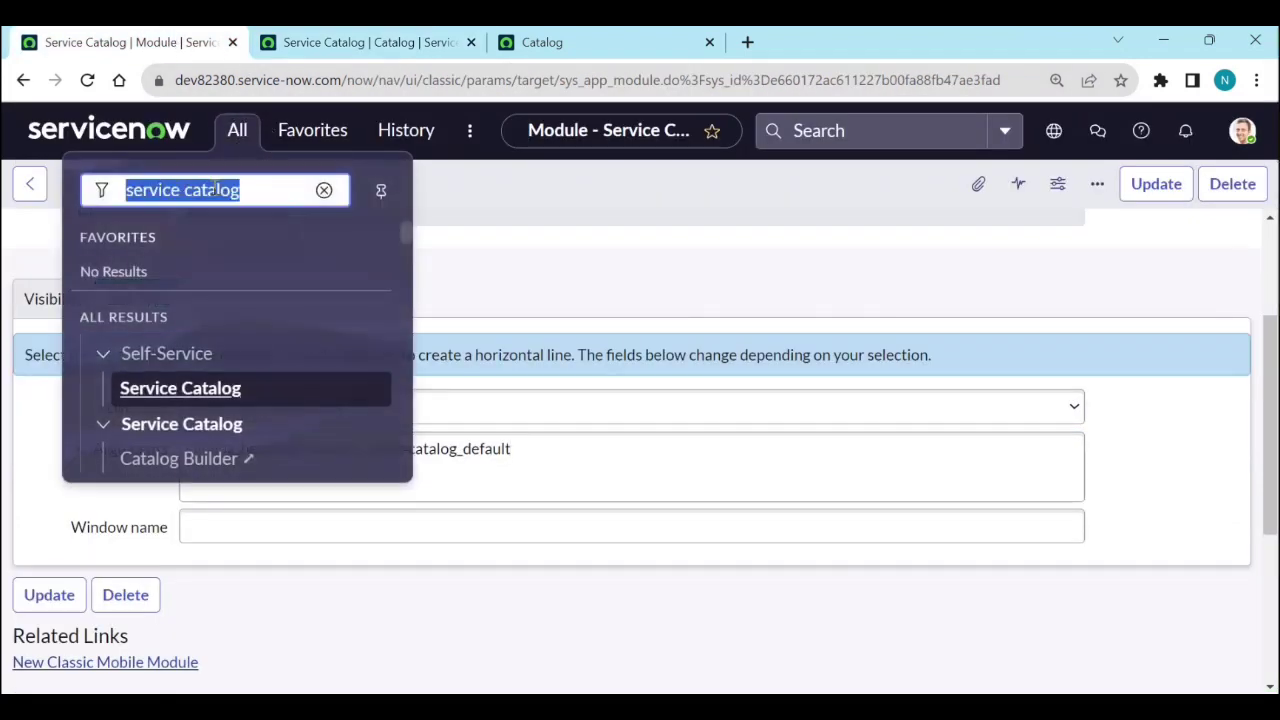
pyautogui.write('tech')
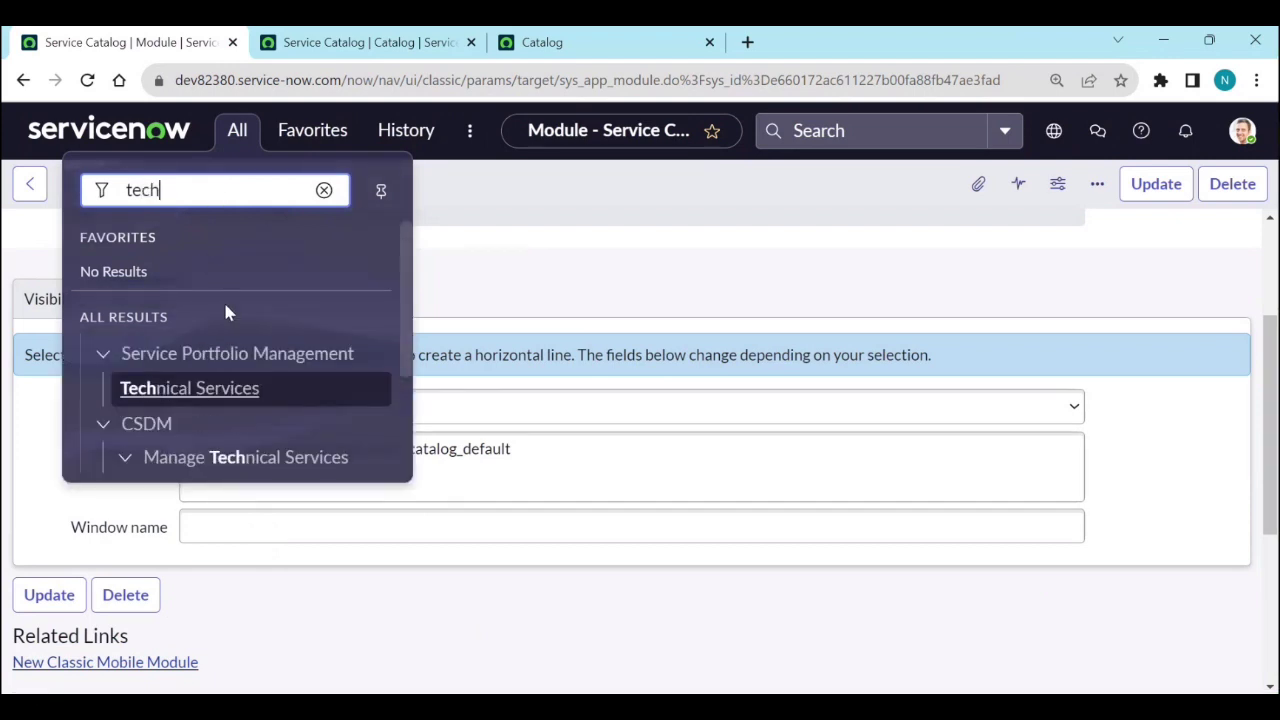
pyautogui.scroll(-2, 237, 334)
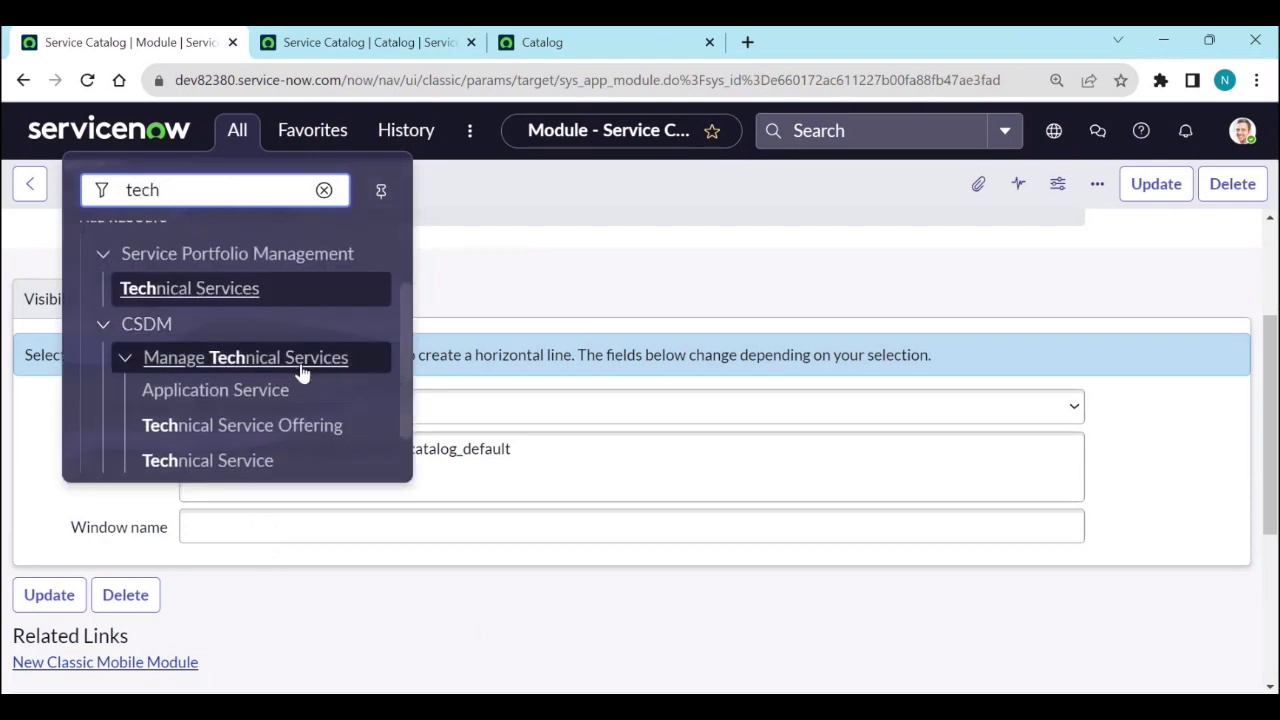
pyautogui.scroll(-1, 300, 372)
pyautogui.scroll(3, 286, 320)
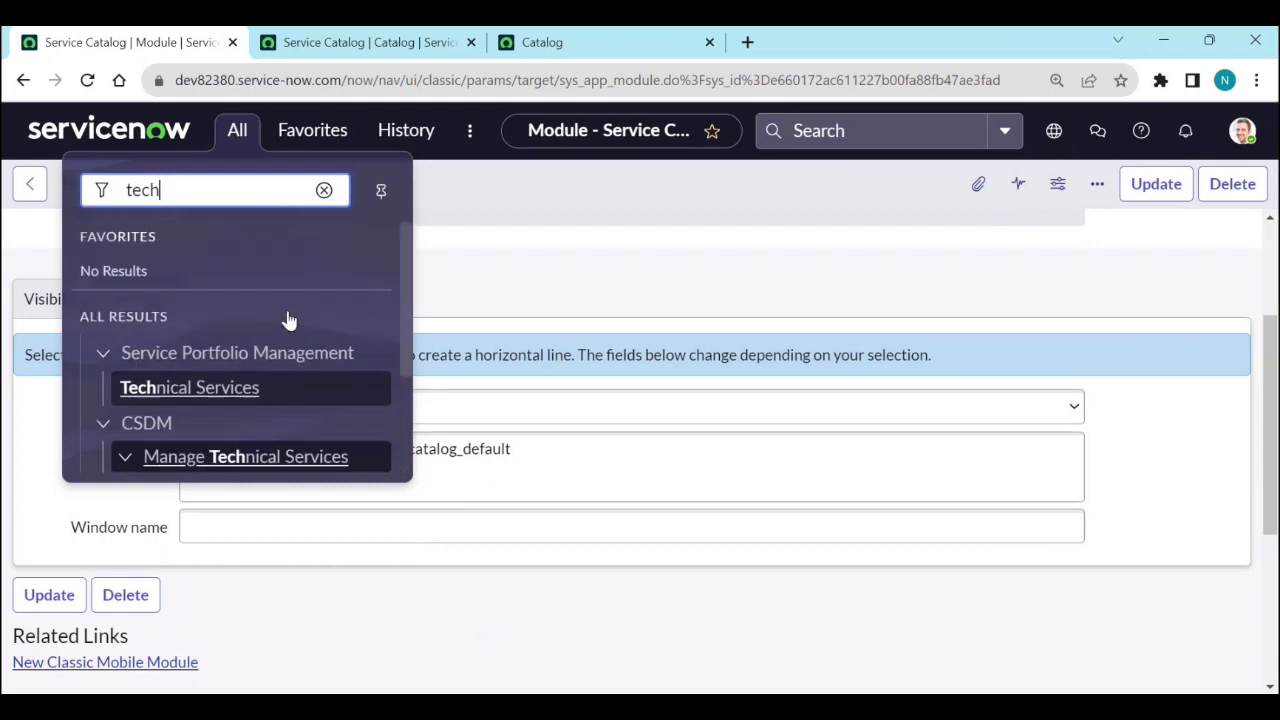
# Step: Filter the navigator by "service cat" and open the Maintain Catalogs list in a new browser tab
pyautogui.doubleClick(195, 190)
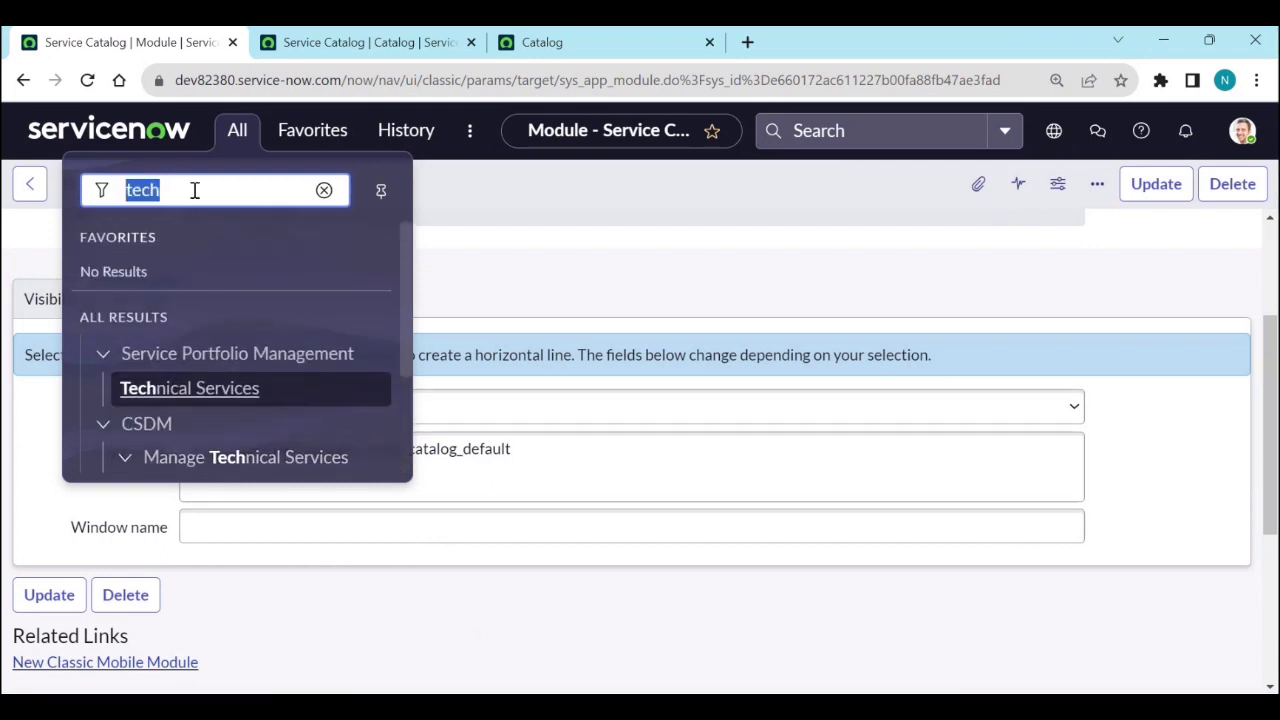
pyautogui.write('se')
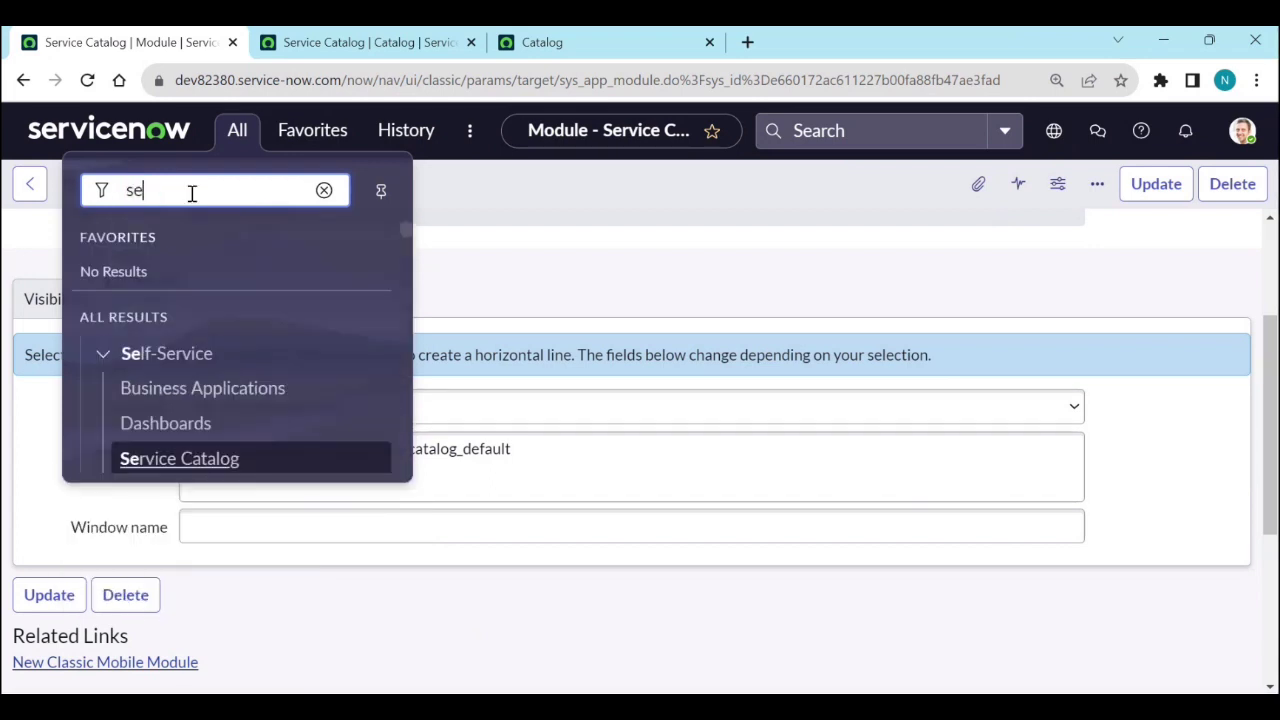
pyautogui.write('rvice')
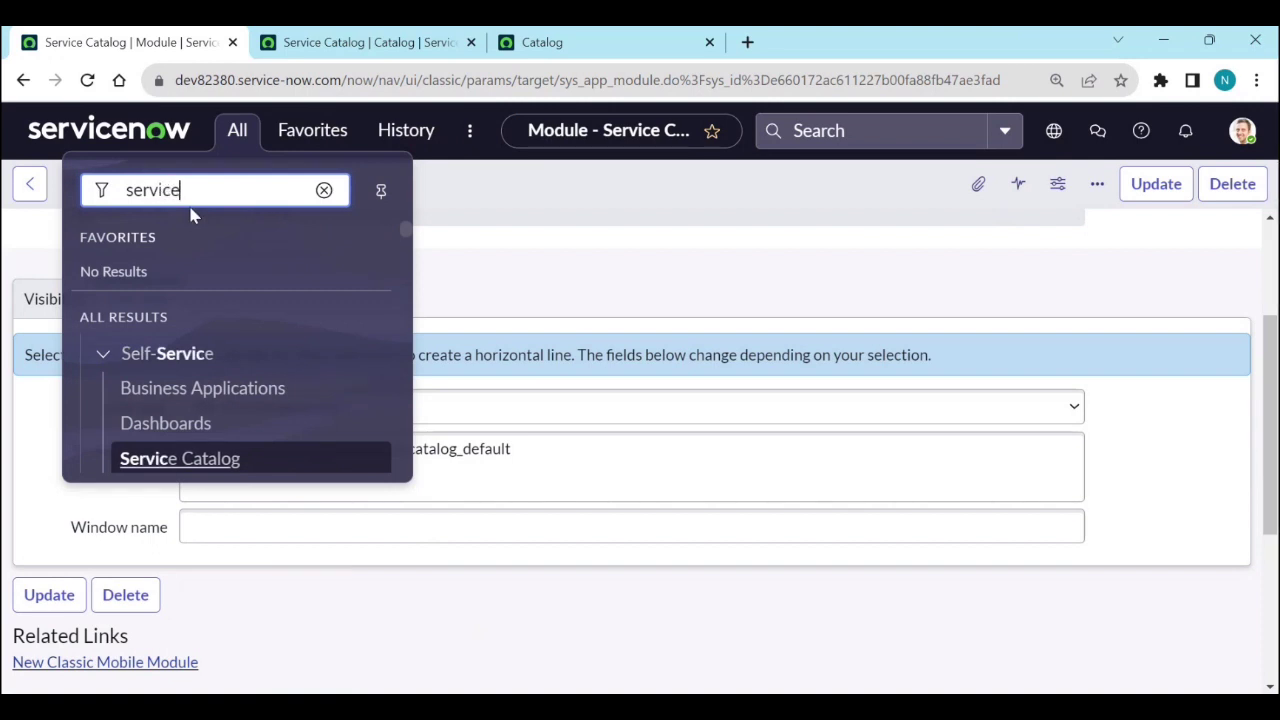
pyautogui.write(' cat')
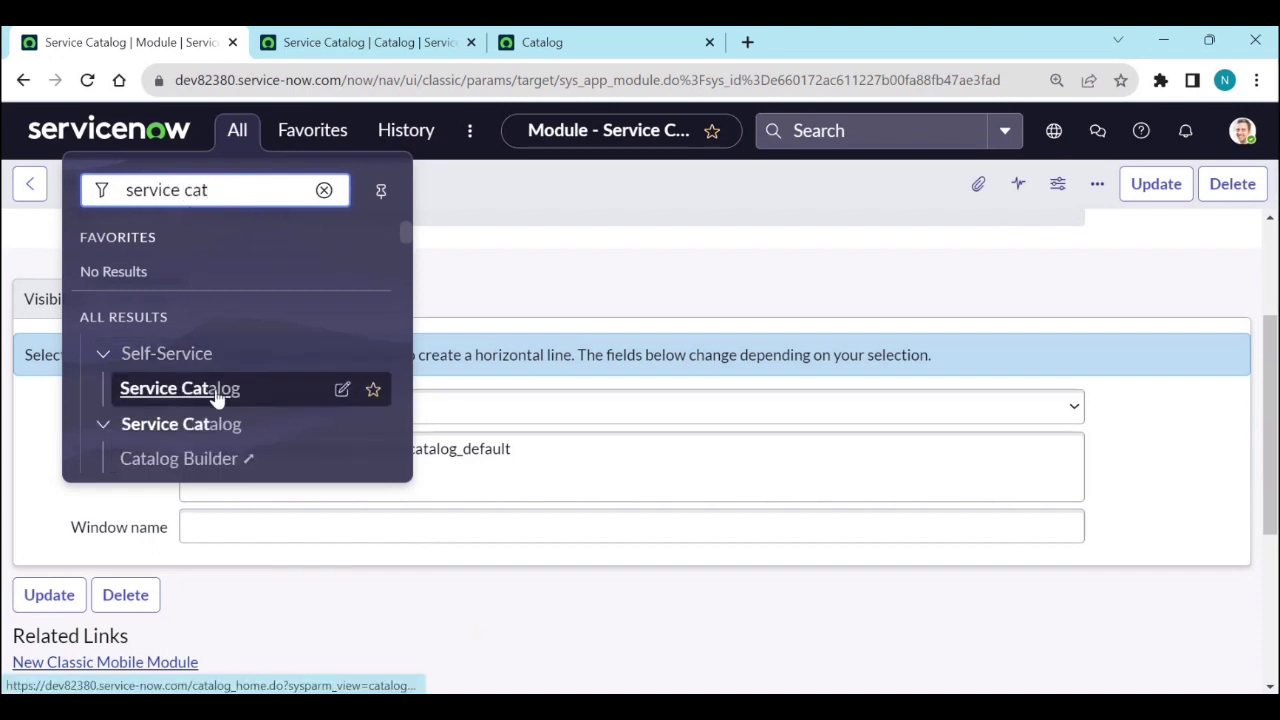
pyautogui.scroll(-4, 220, 395)
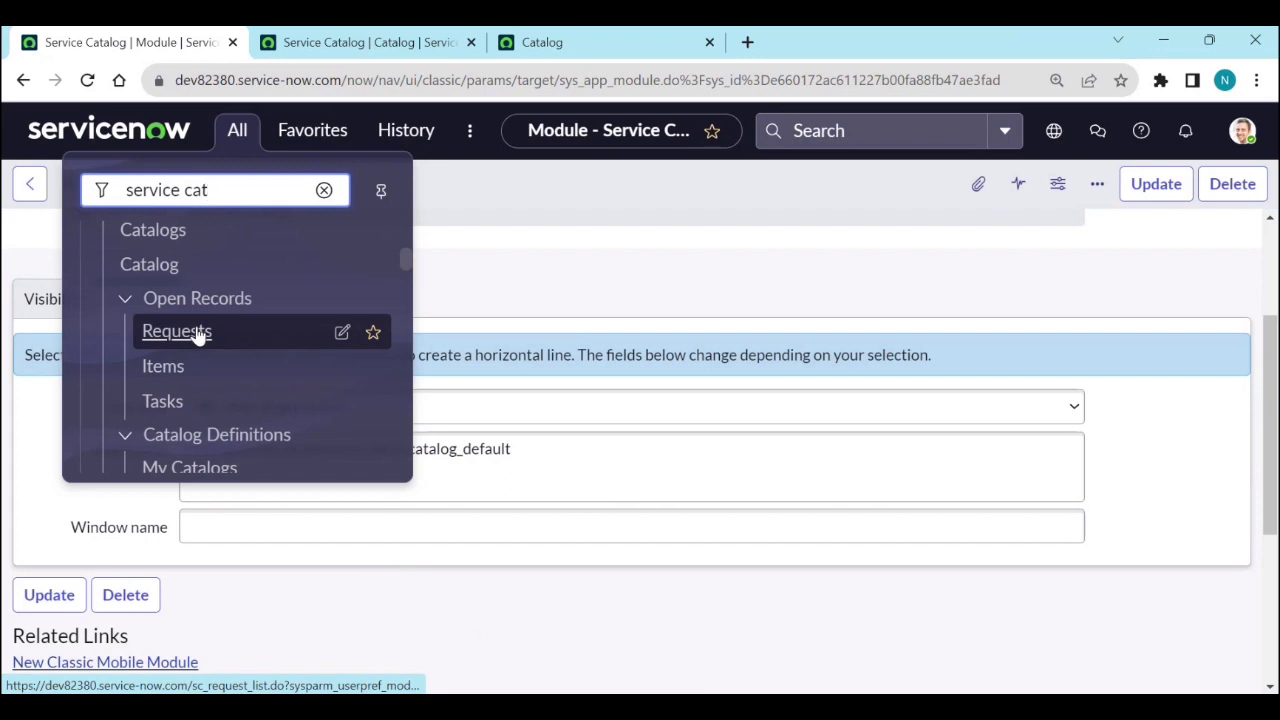
pyautogui.scroll(-4, 200, 335)
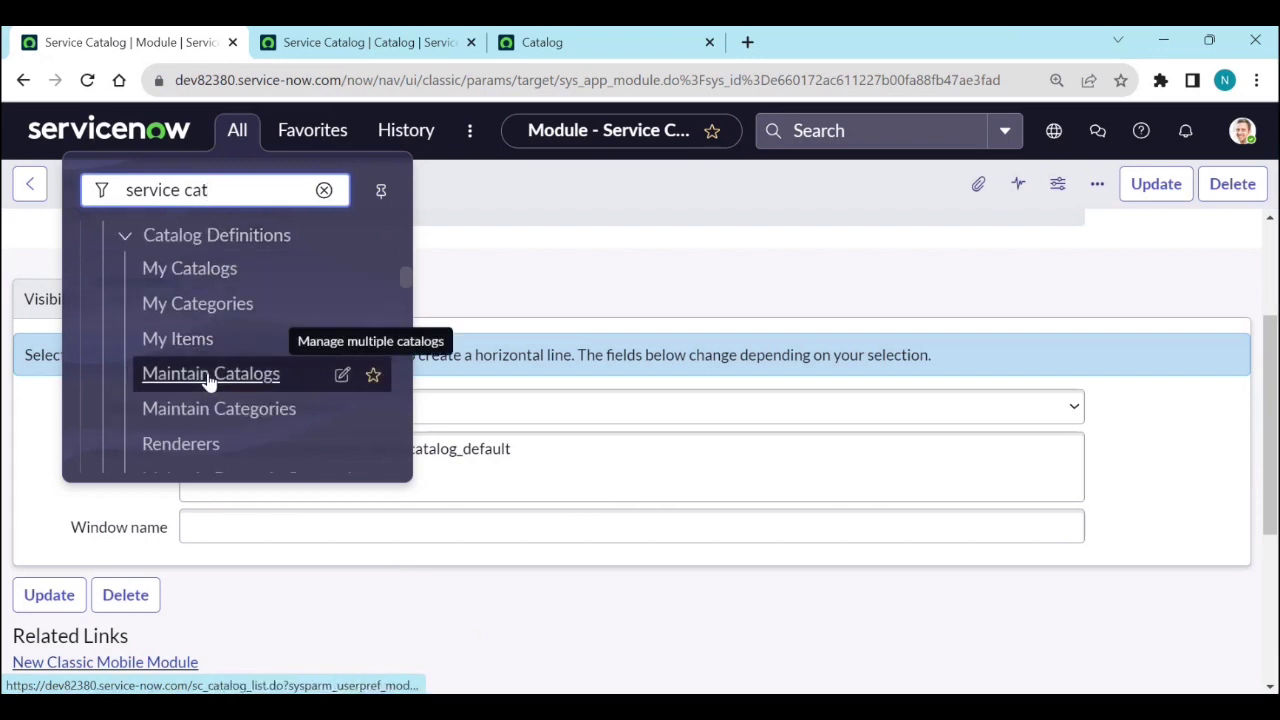
pyautogui.middleClick(210, 375)
pyautogui.click(870, 42)
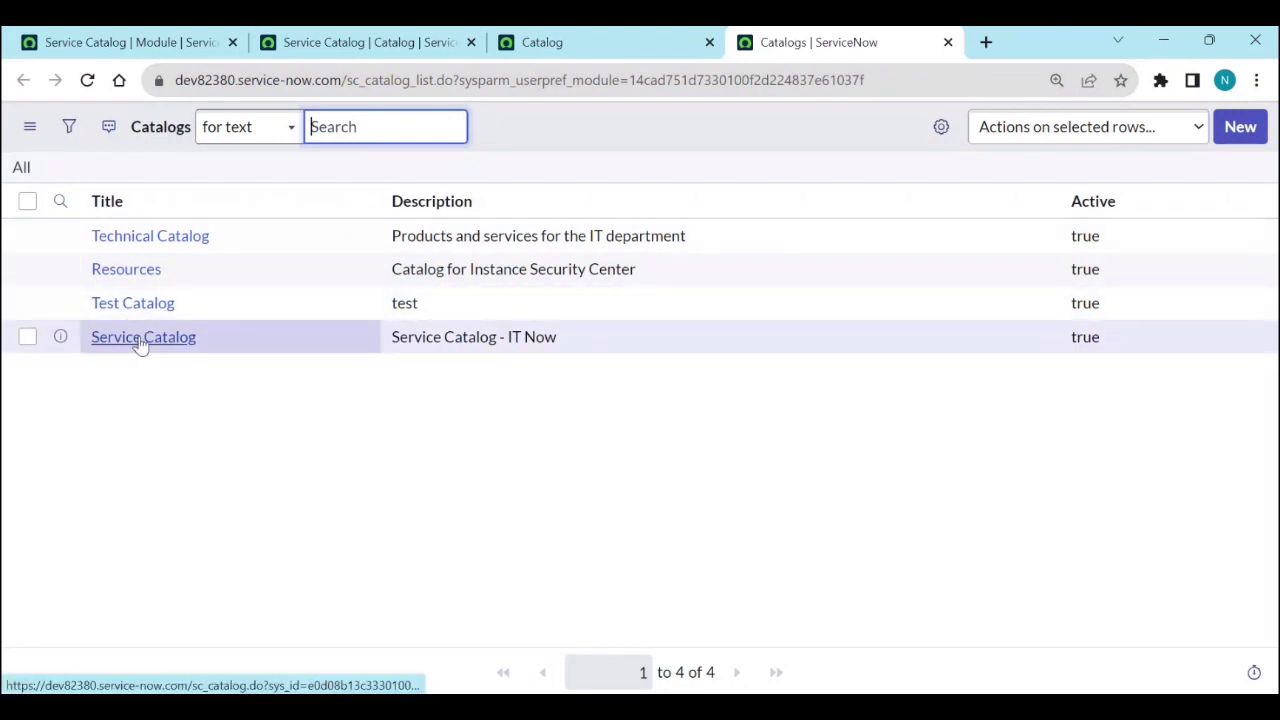
# Step: Open the Technical Catalog record and display its Catalog Items related list
pyautogui.click(179, 251)
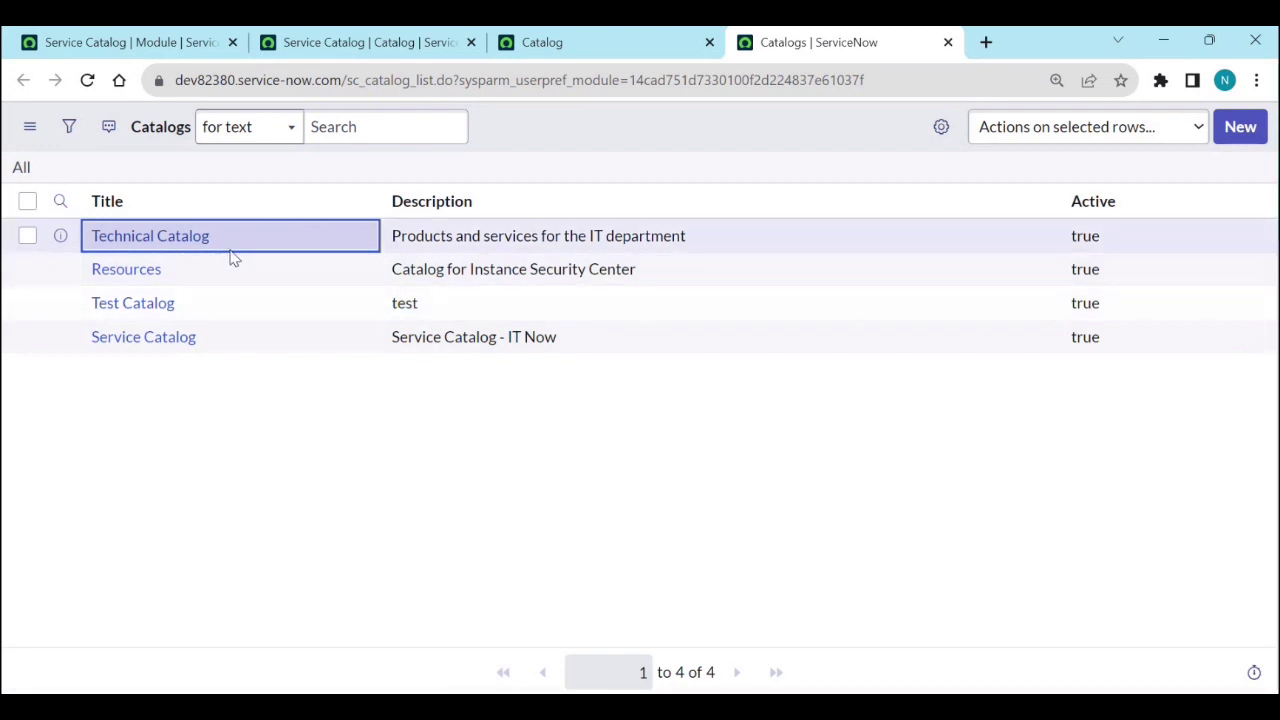
pyautogui.click(175, 238)
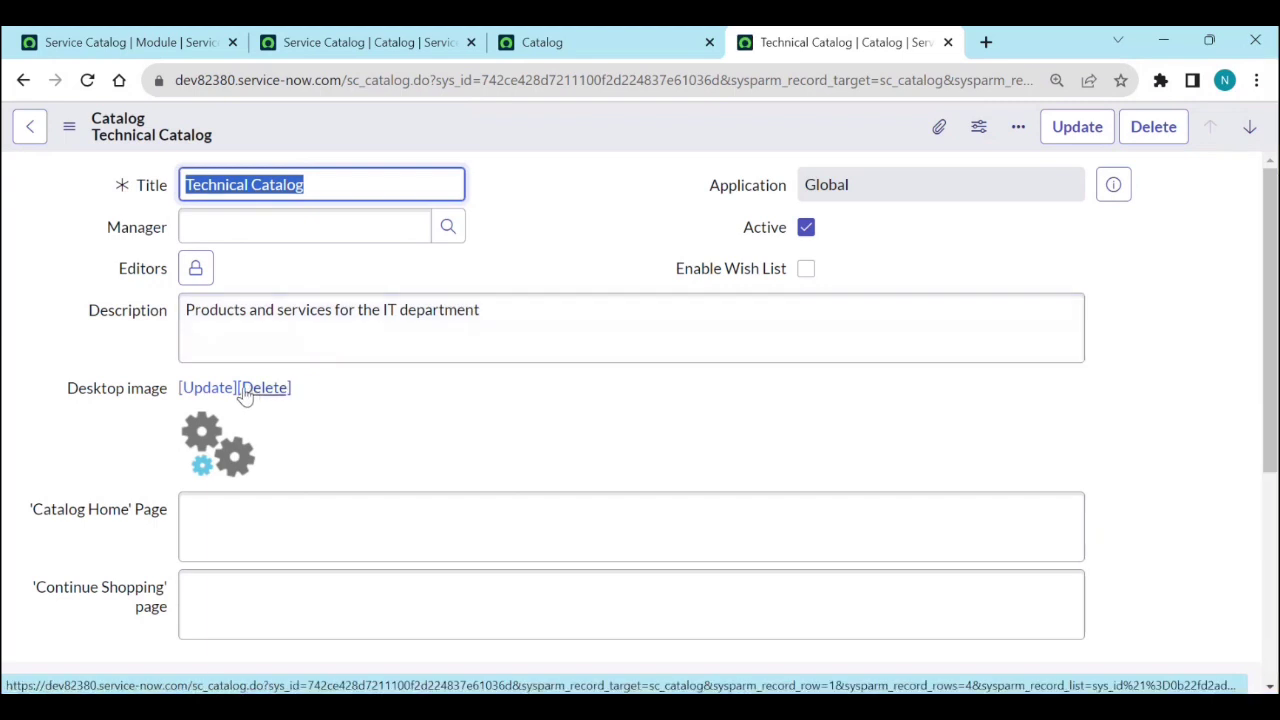
pyautogui.scroll(-4, 250, 390)
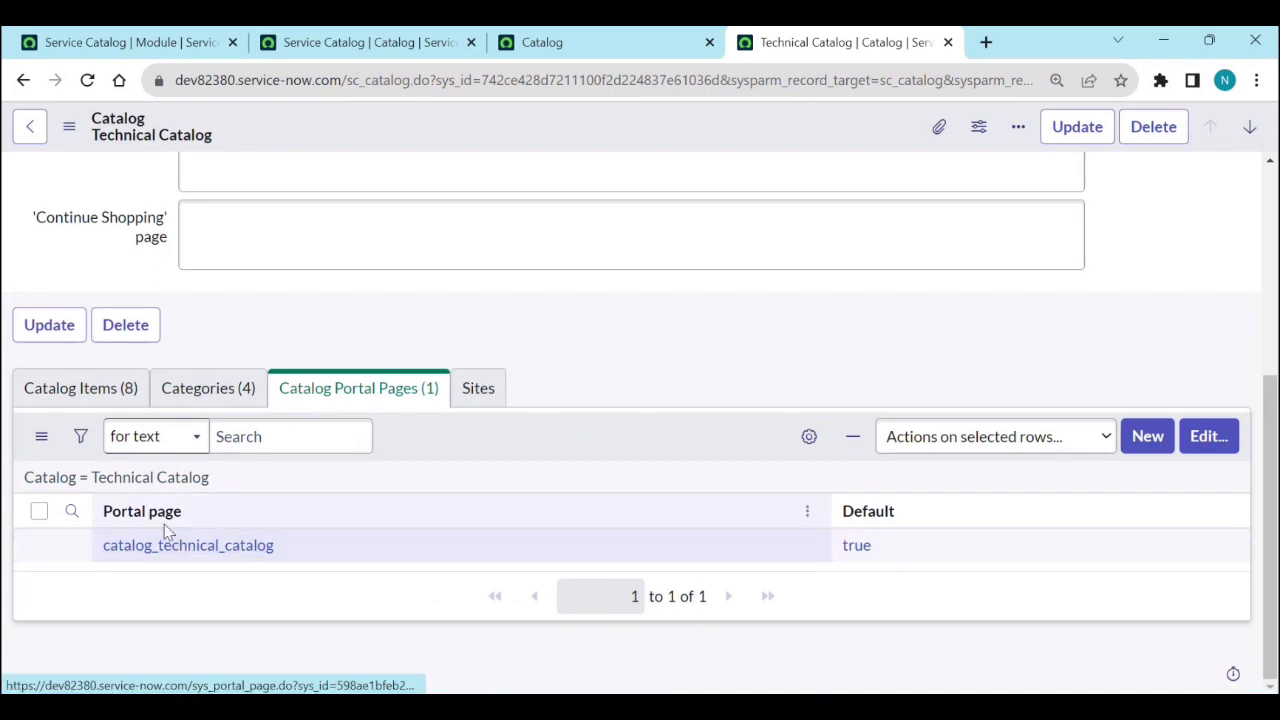
pyautogui.click(93, 389)
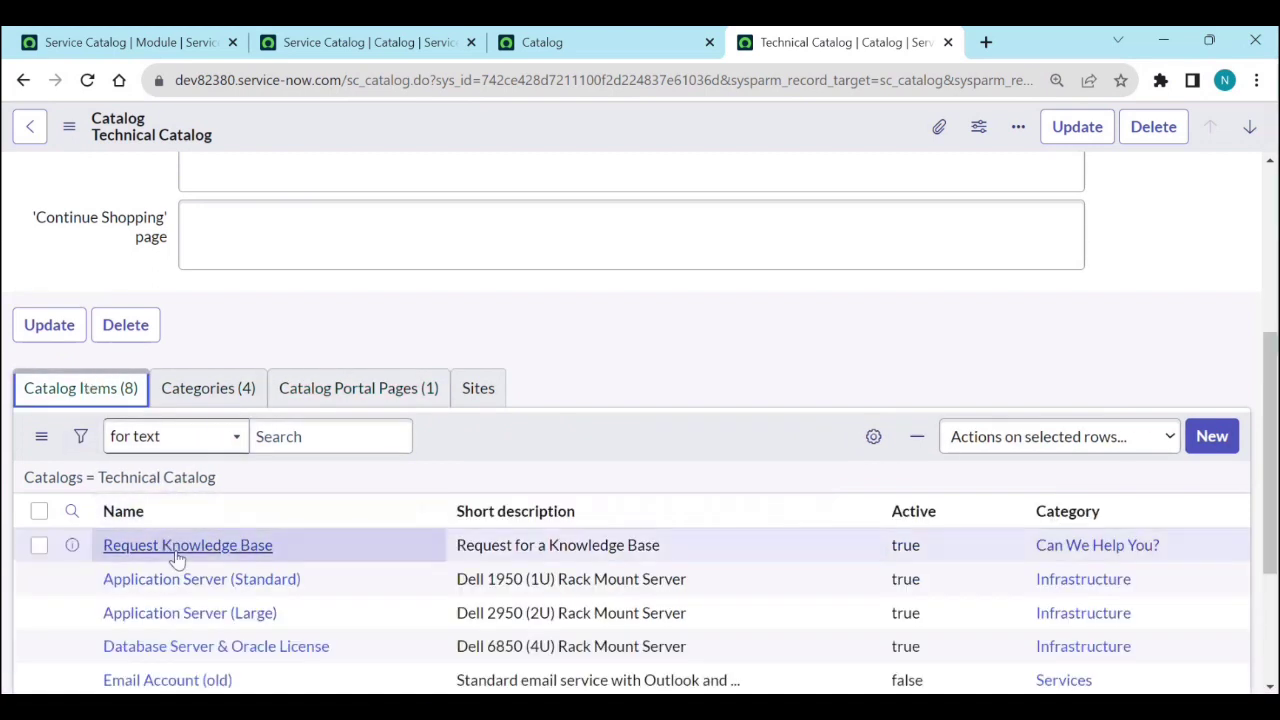
# Step: Open Request Knowledge Base in a new browser tab, preview its request form with Try It, and return to the catalog homepage tab
pyautogui.middleClick(178, 552)
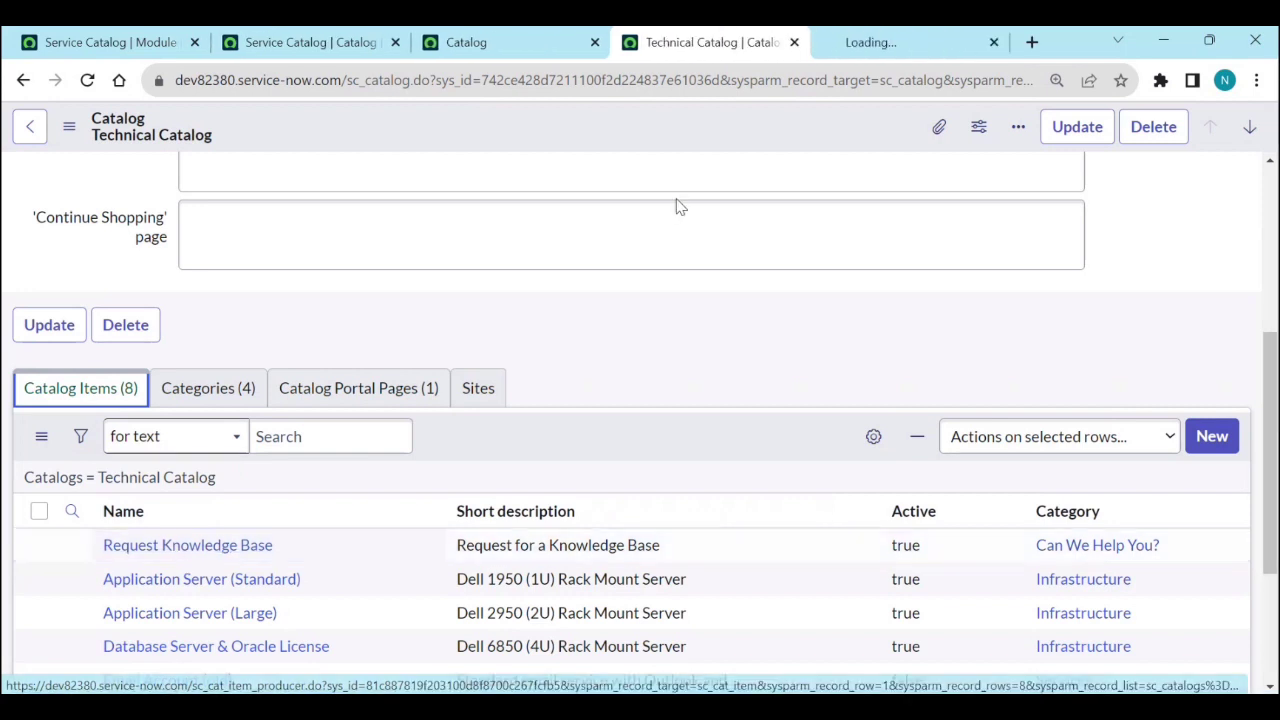
pyautogui.click(872, 50)
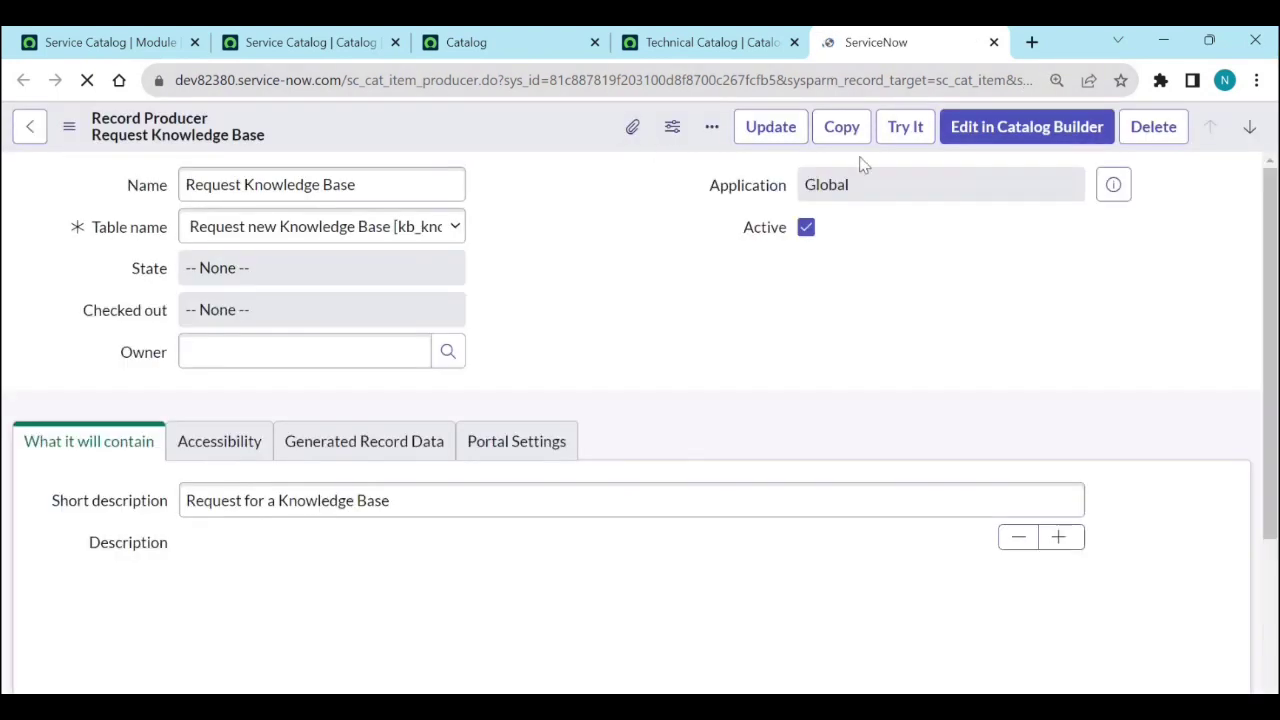
pyautogui.click(905, 128)
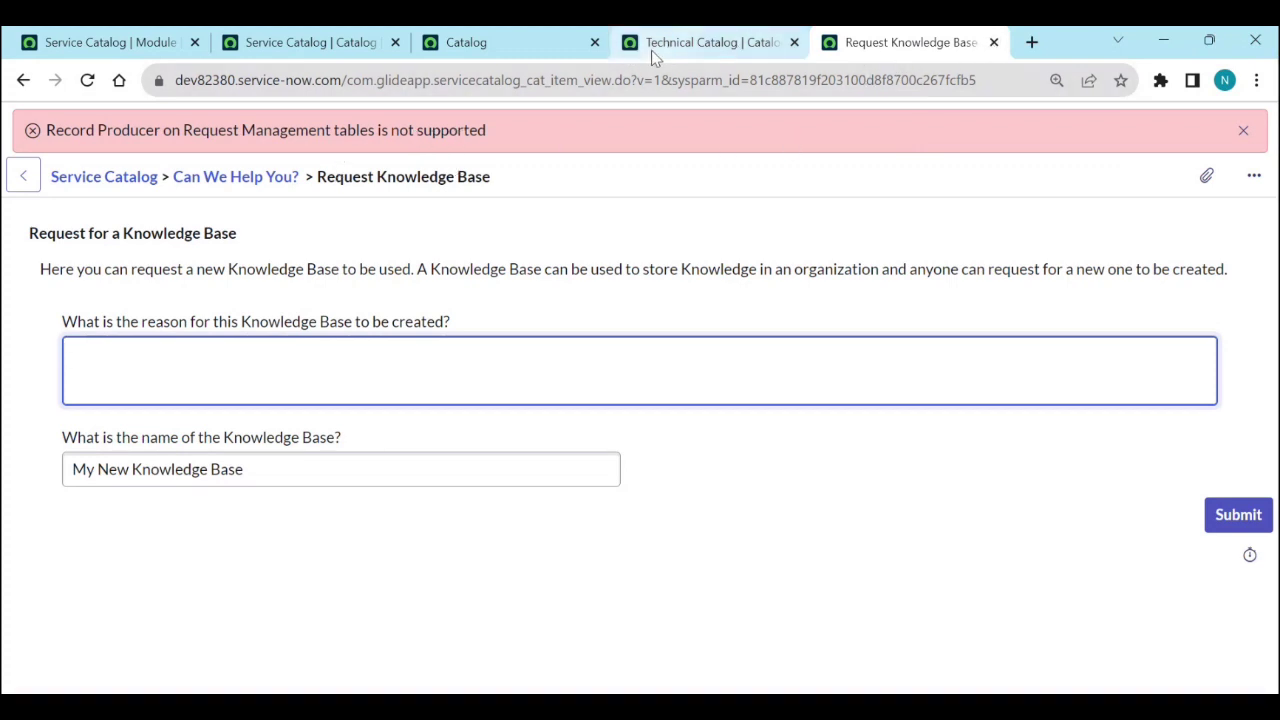
pyautogui.click(455, 45)
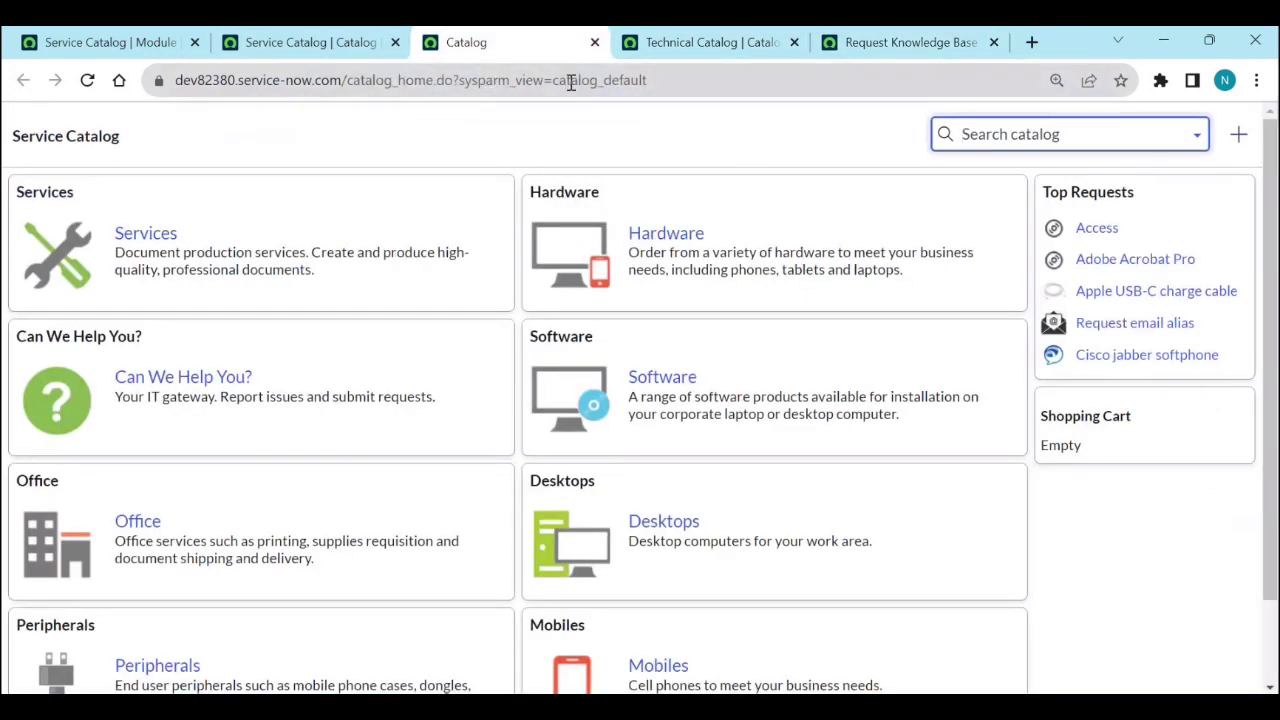
# Step: Load the Technical Catalog homepage by changing the view parameter in the page address to catalog_technical_catalog
pyautogui.click(605, 85)
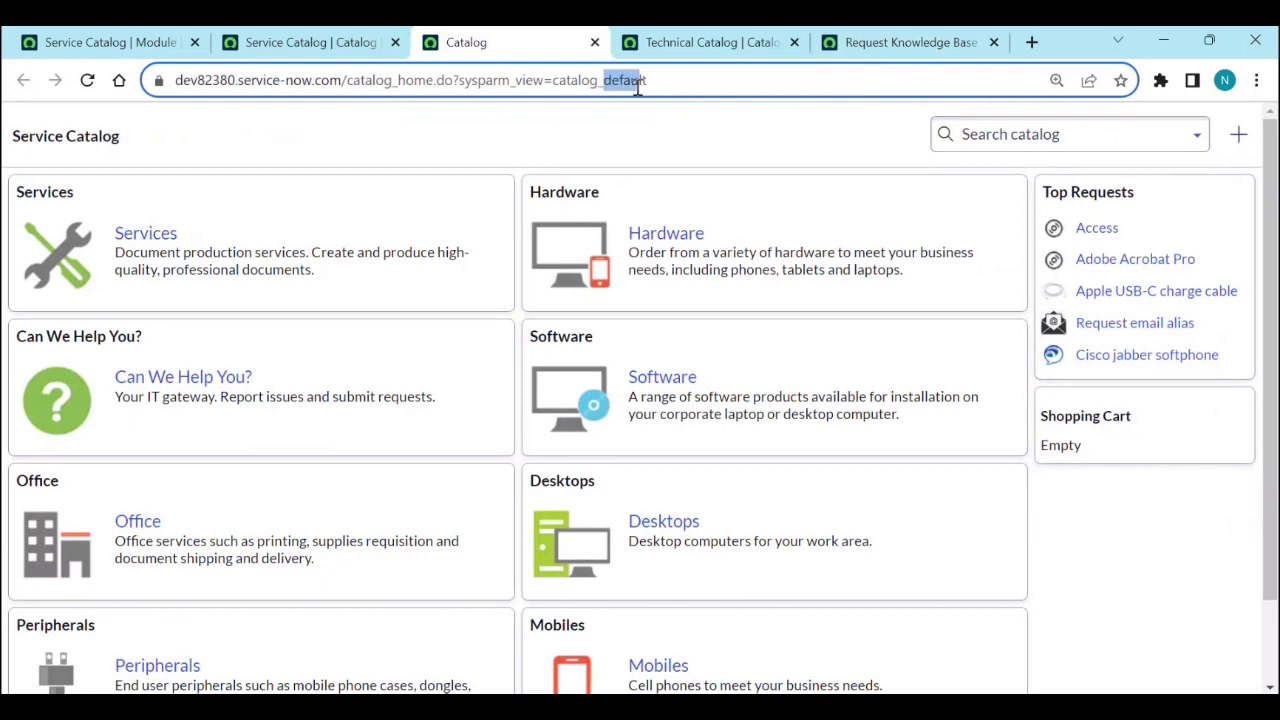
pyautogui.moveTo(637, 88); pyautogui.dragTo(650, 88)
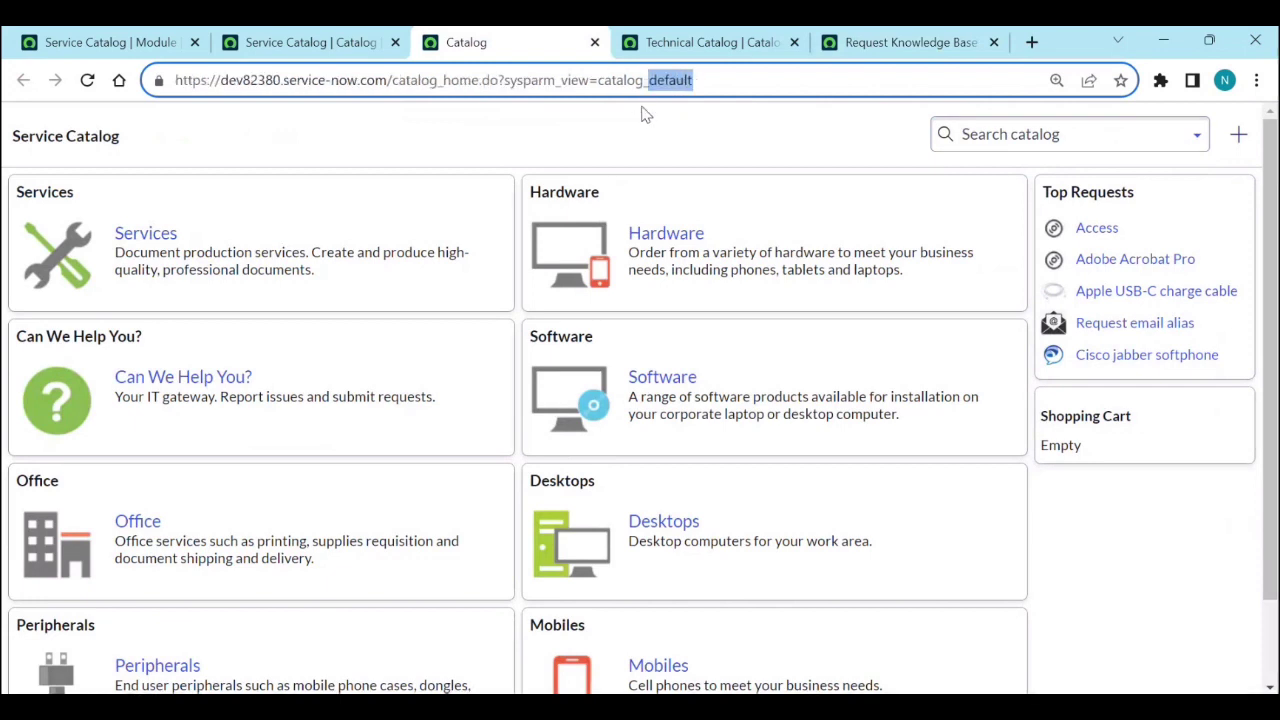
pyautogui.write('tech')
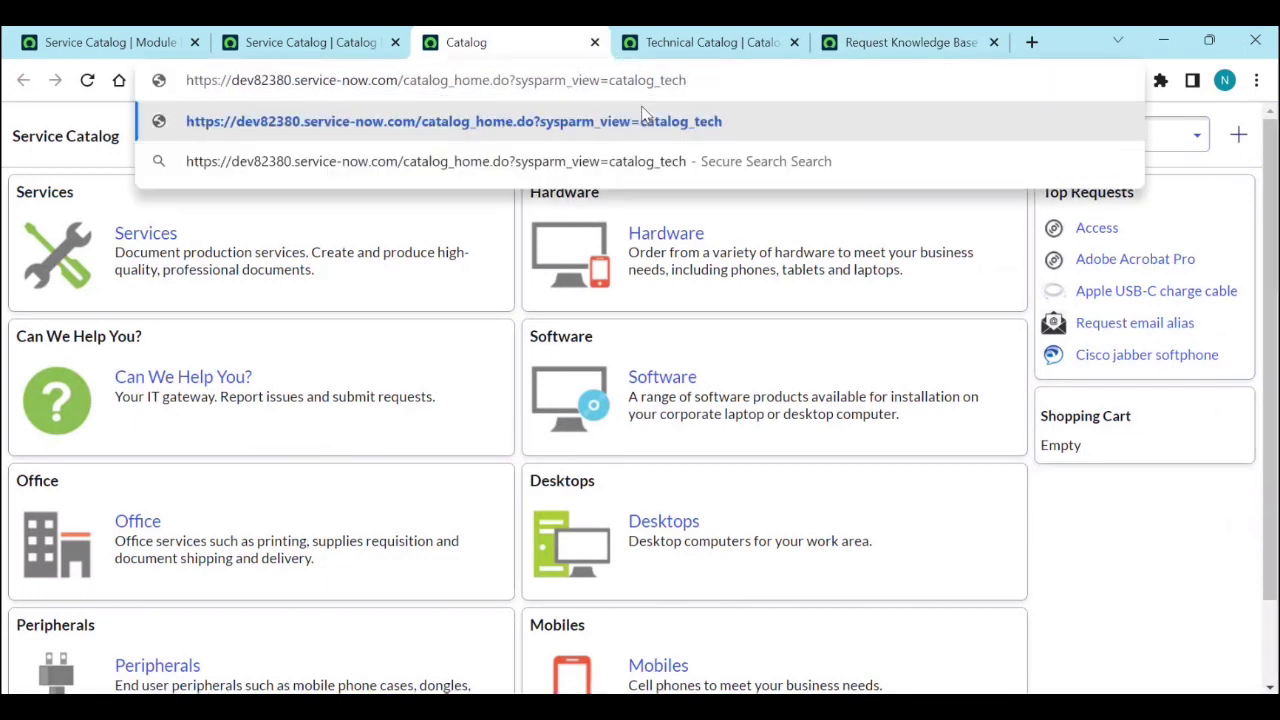
pyautogui.write('nical')
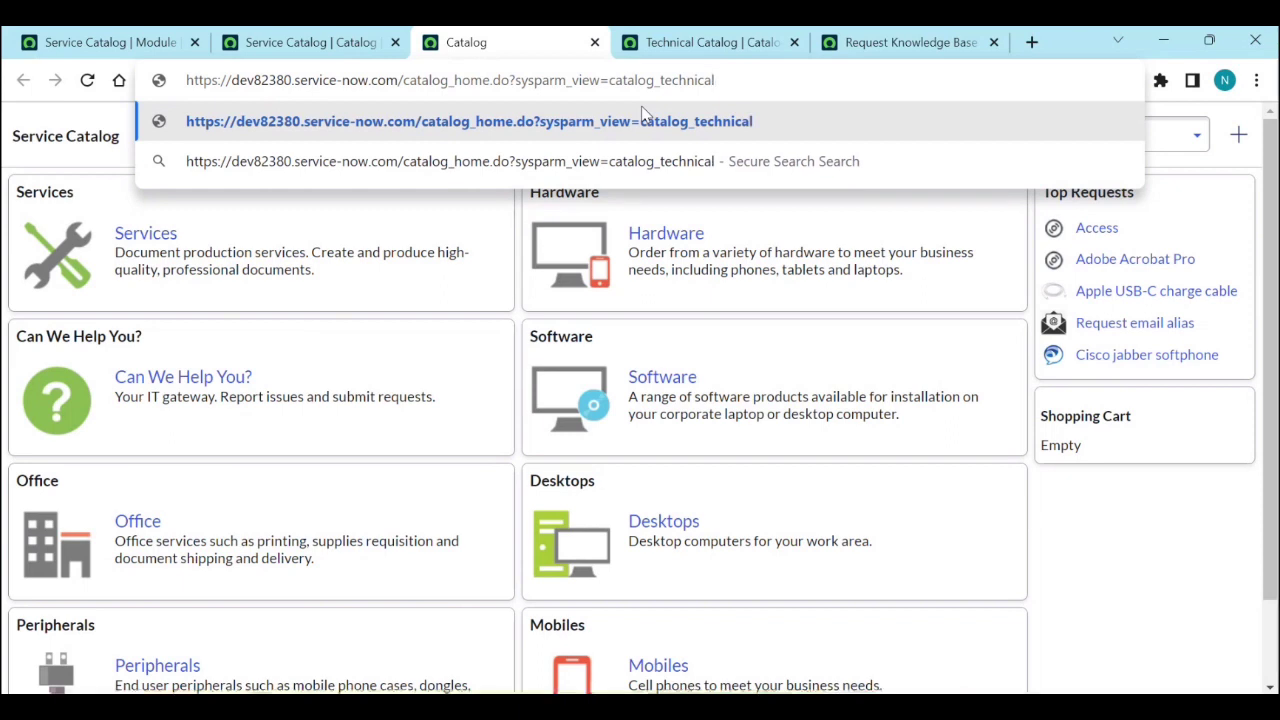
pyautogui.write('_')
pyautogui.write('catalog')
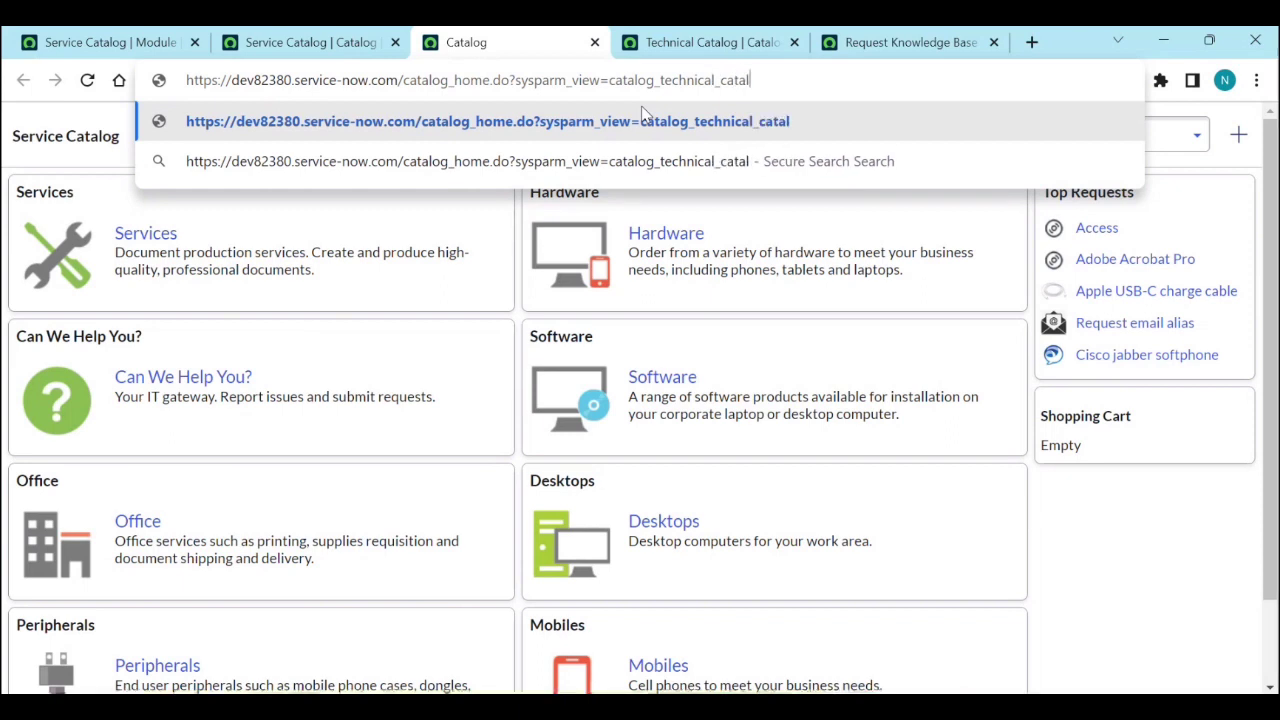
pyautogui.press('Return')
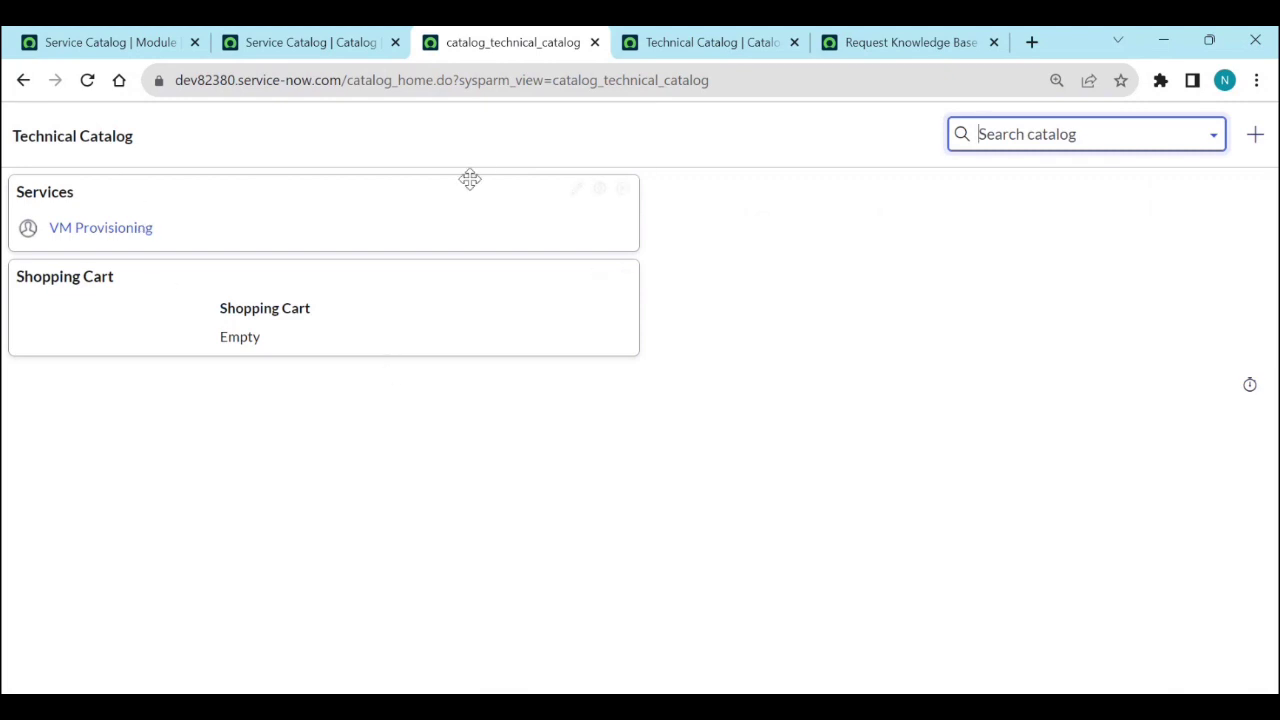
# Step: Examine the Categories related list of the Technical Catalog record and compare it with the Technical Catalog homepage
pyautogui.moveTo(710, 80); pyautogui.dragTo(346, 75)
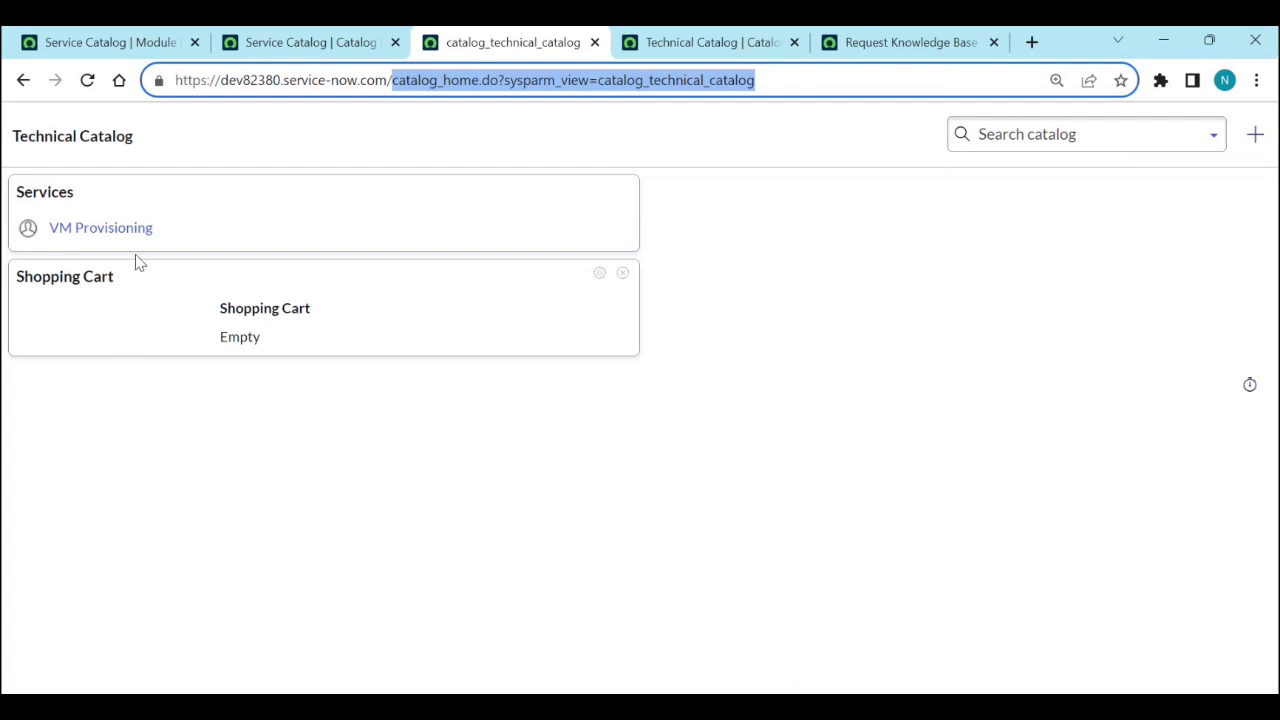
pyautogui.click(728, 55)
pyautogui.click(205, 390)
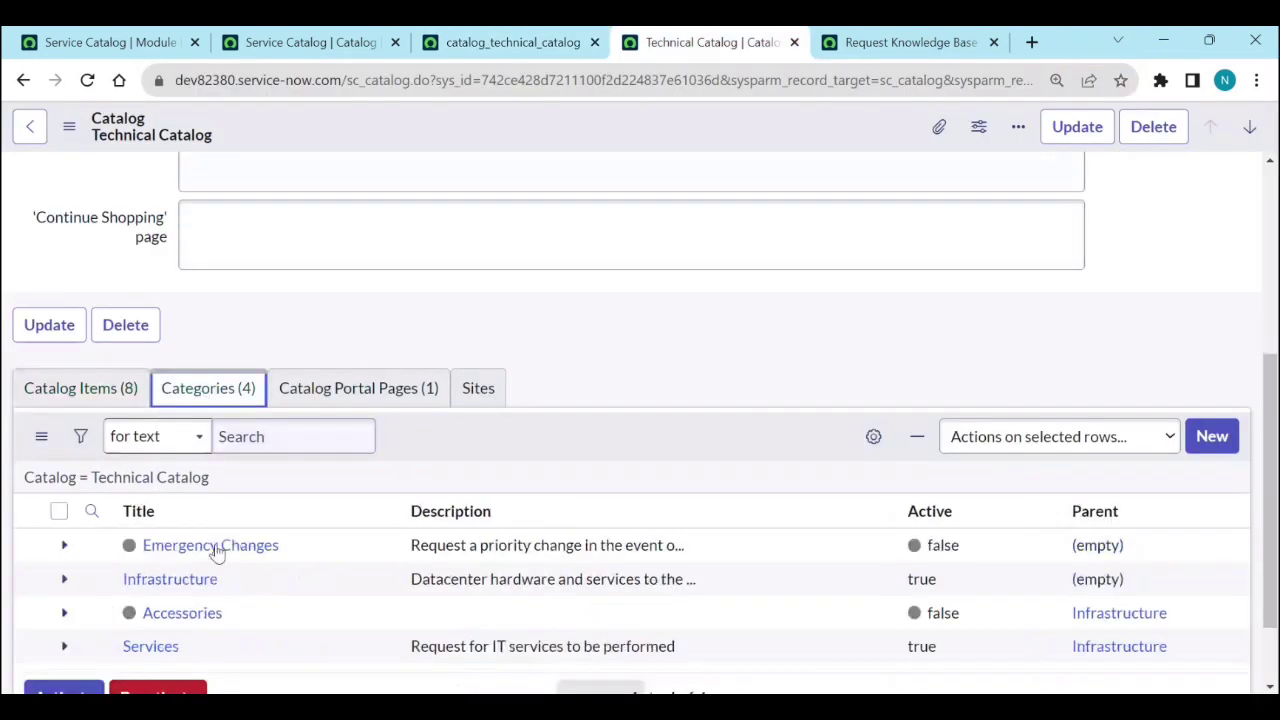
pyautogui.scroll(-1, 217, 553)
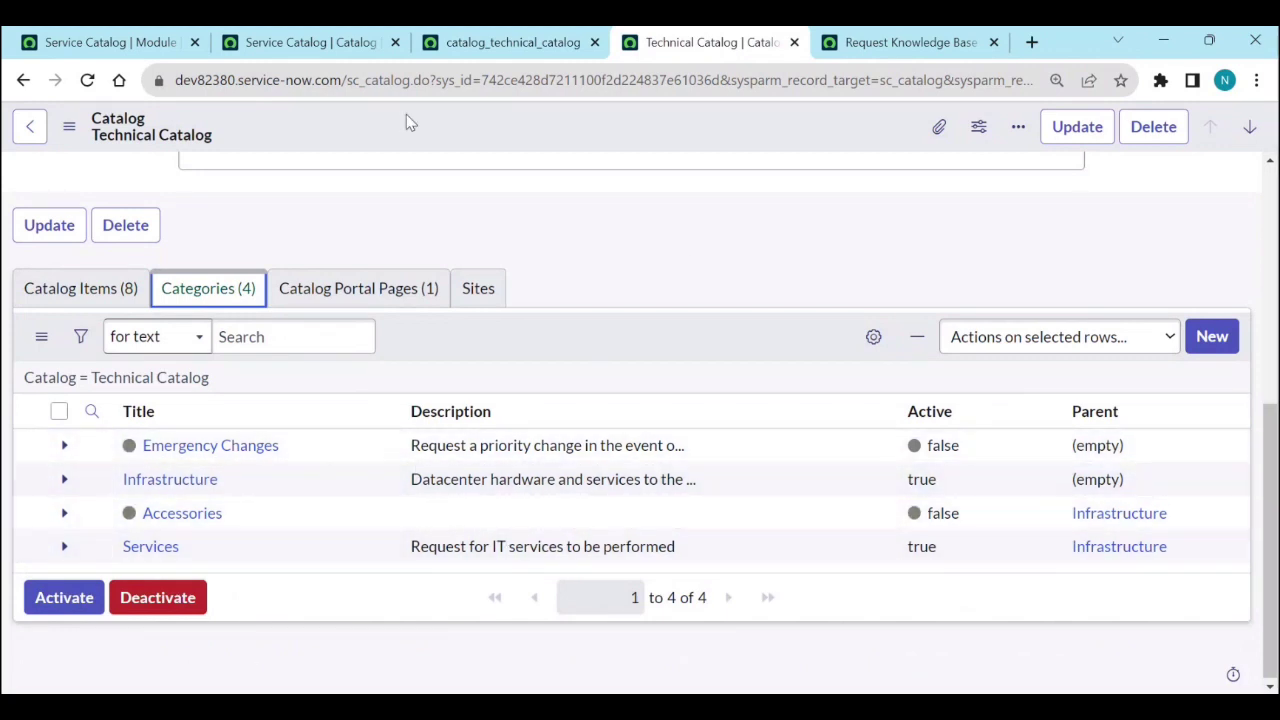
pyautogui.click(318, 40)
pyautogui.click(488, 44)
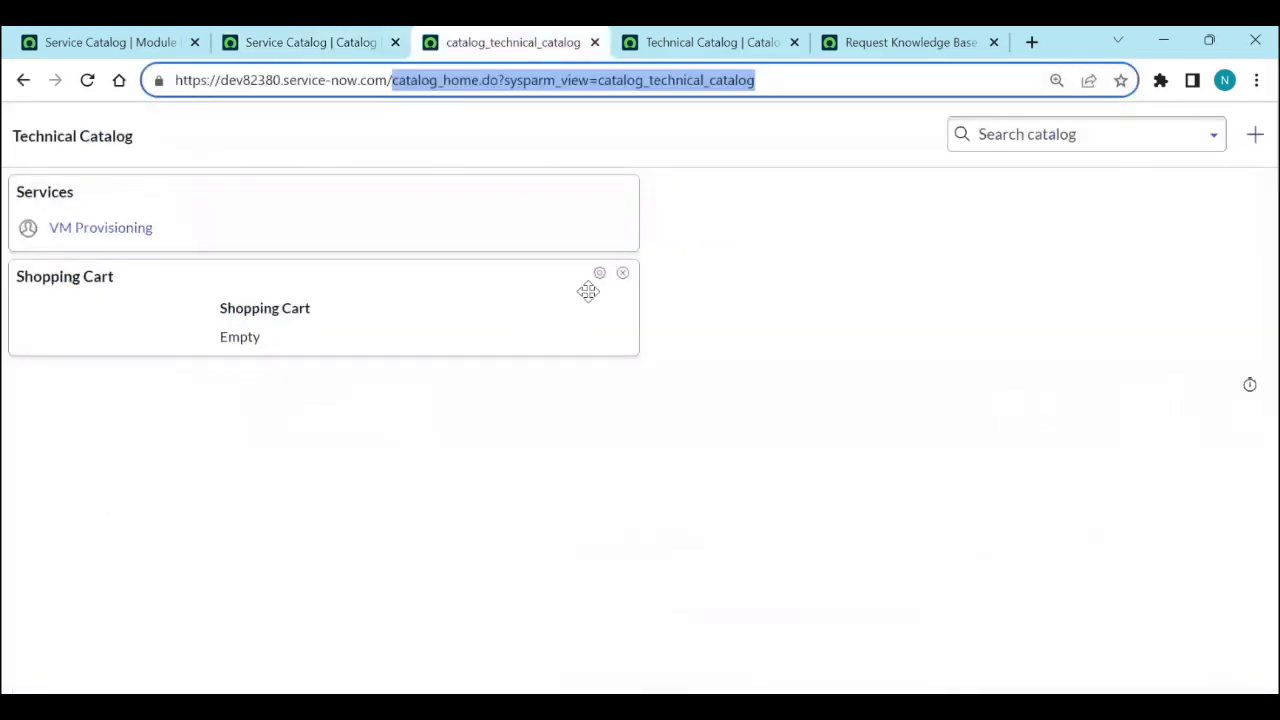
# Step: Leave the Service Catalog module record, open the Self-Service Service Catalog homepage from the navigator, and check its recent searches
pyautogui.click(278, 45)
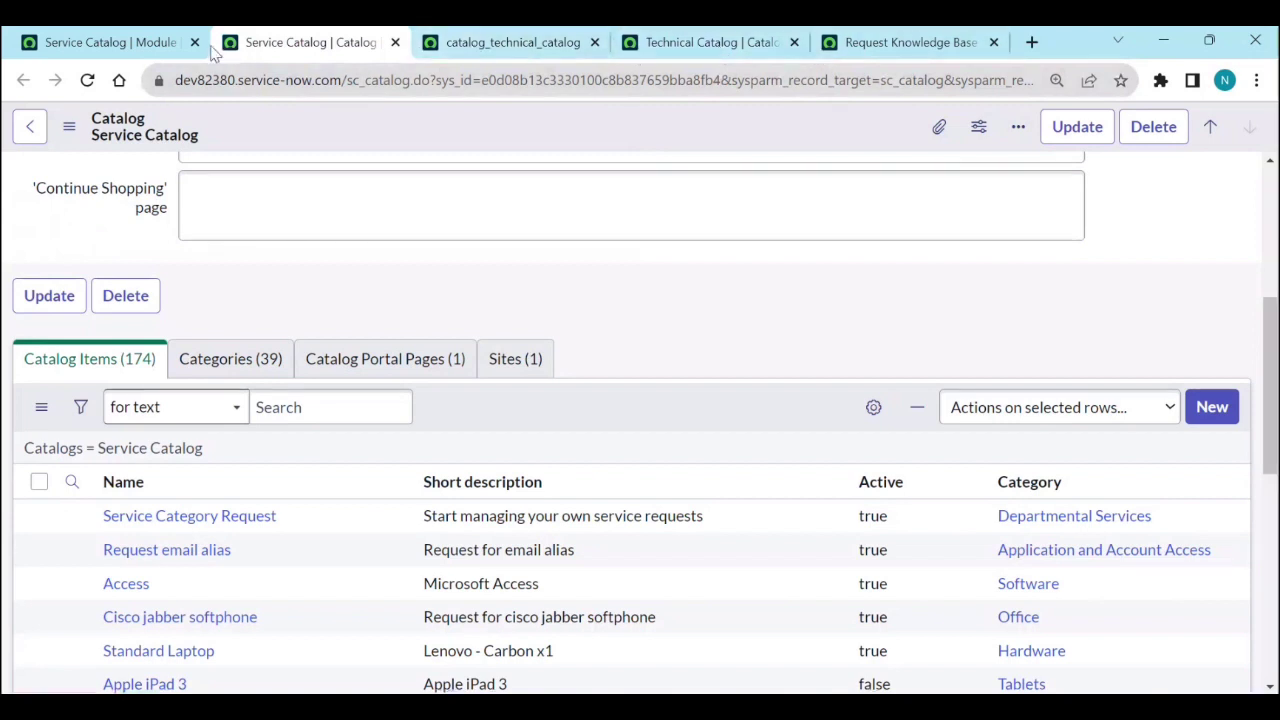
pyautogui.click(110, 43)
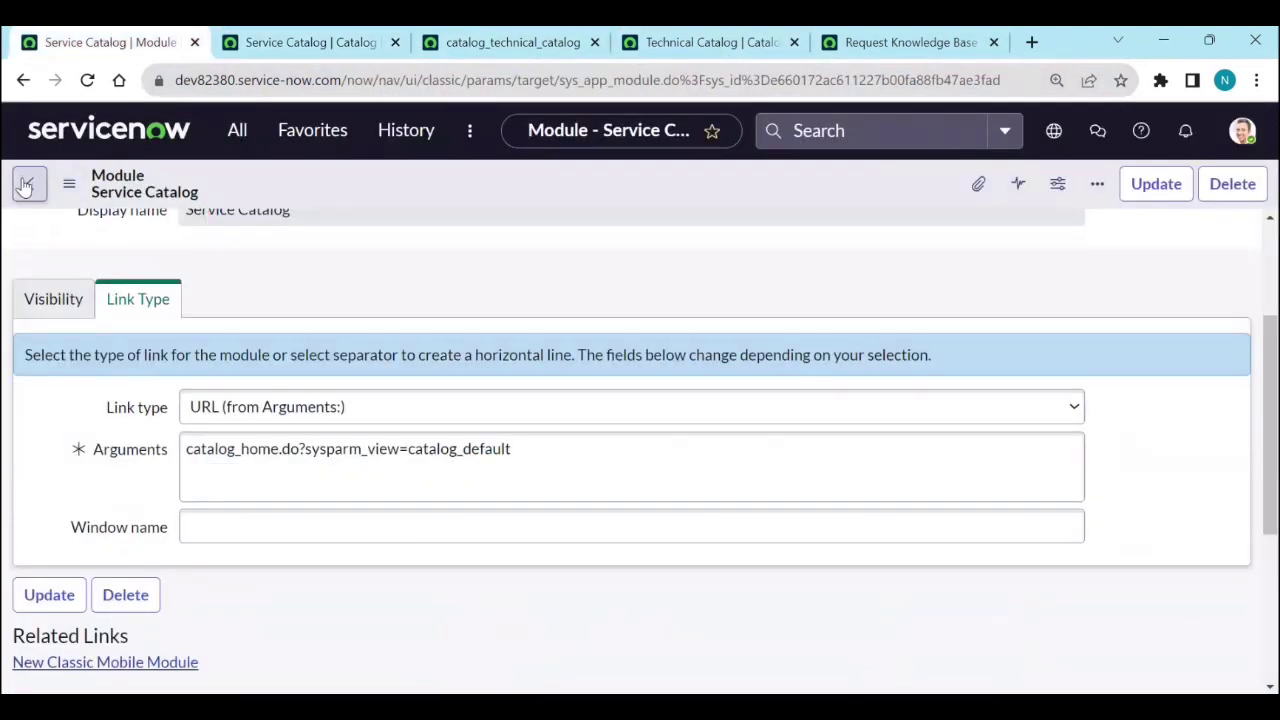
pyautogui.click(29, 183)
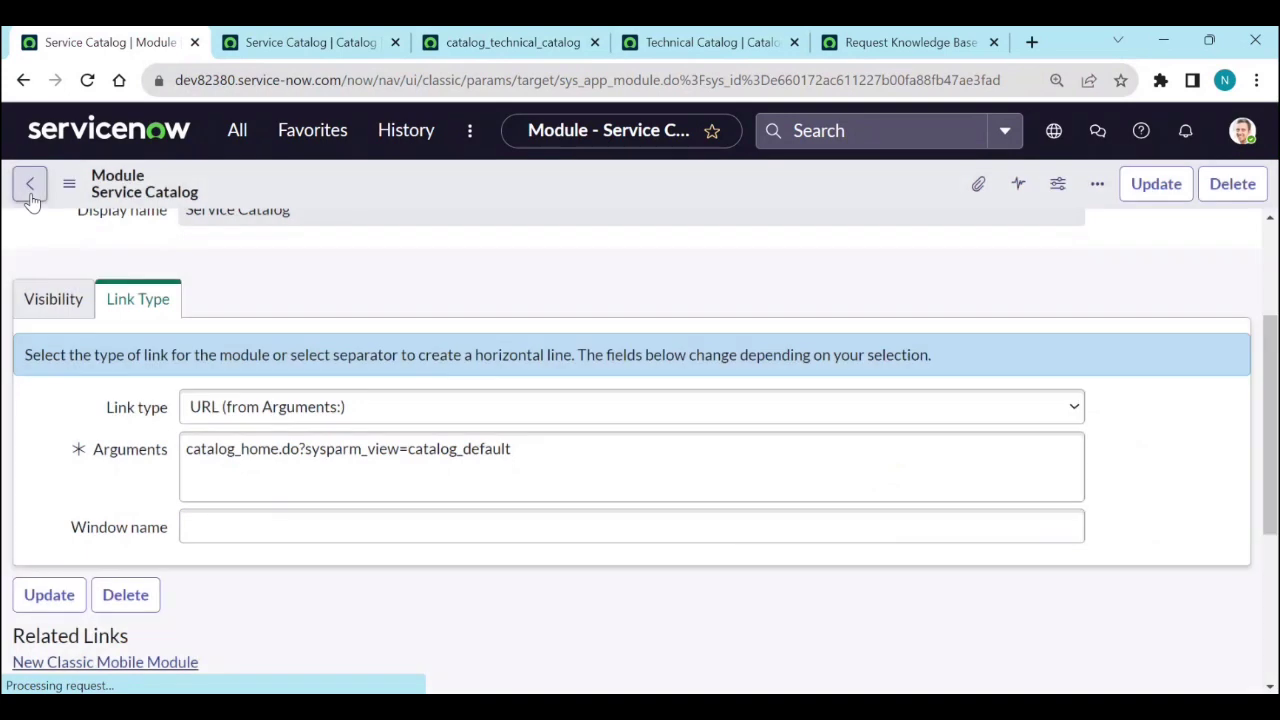
pyautogui.click(255, 138)
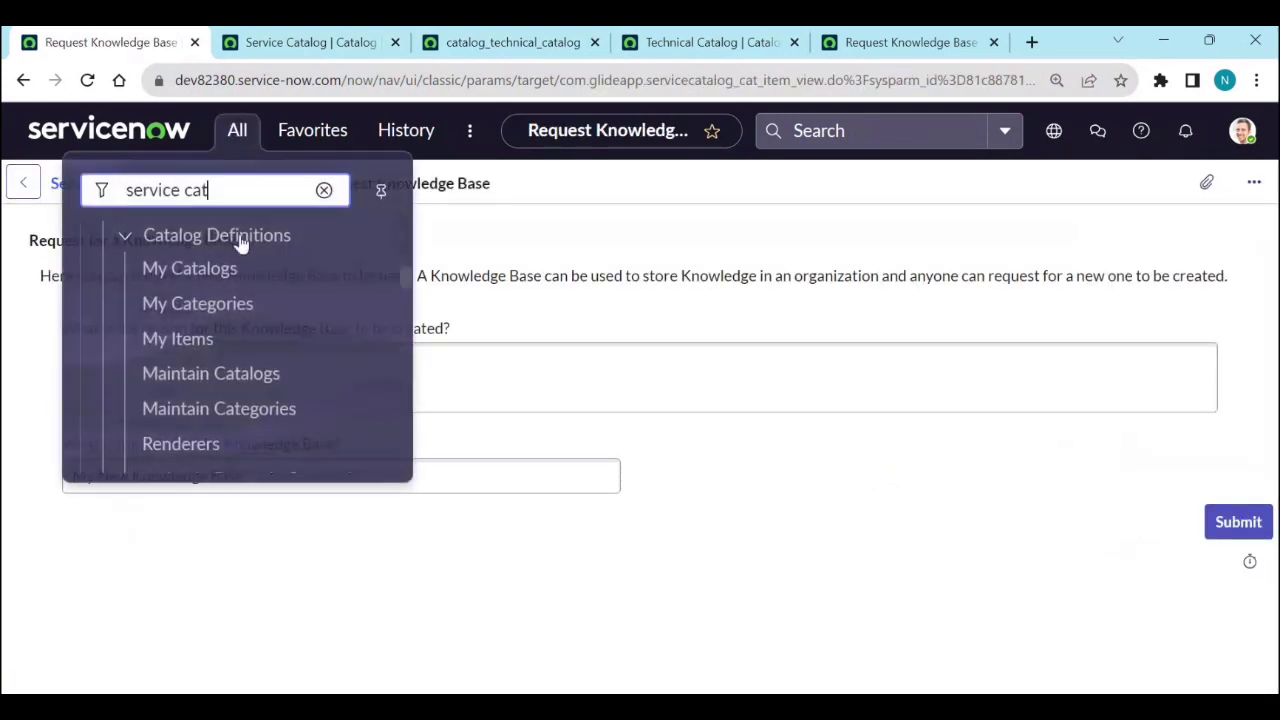
pyautogui.scroll(1, 205, 336)
pyautogui.scroll(5, 205, 336)
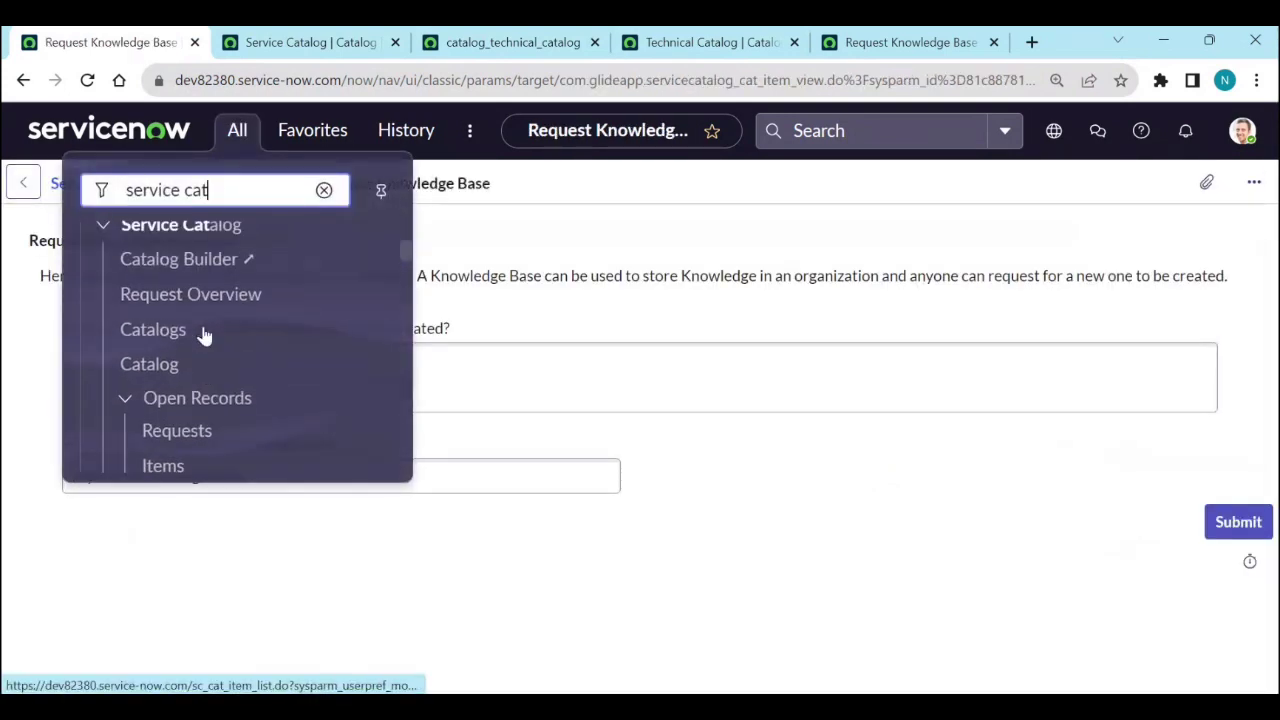
pyautogui.click(166, 392)
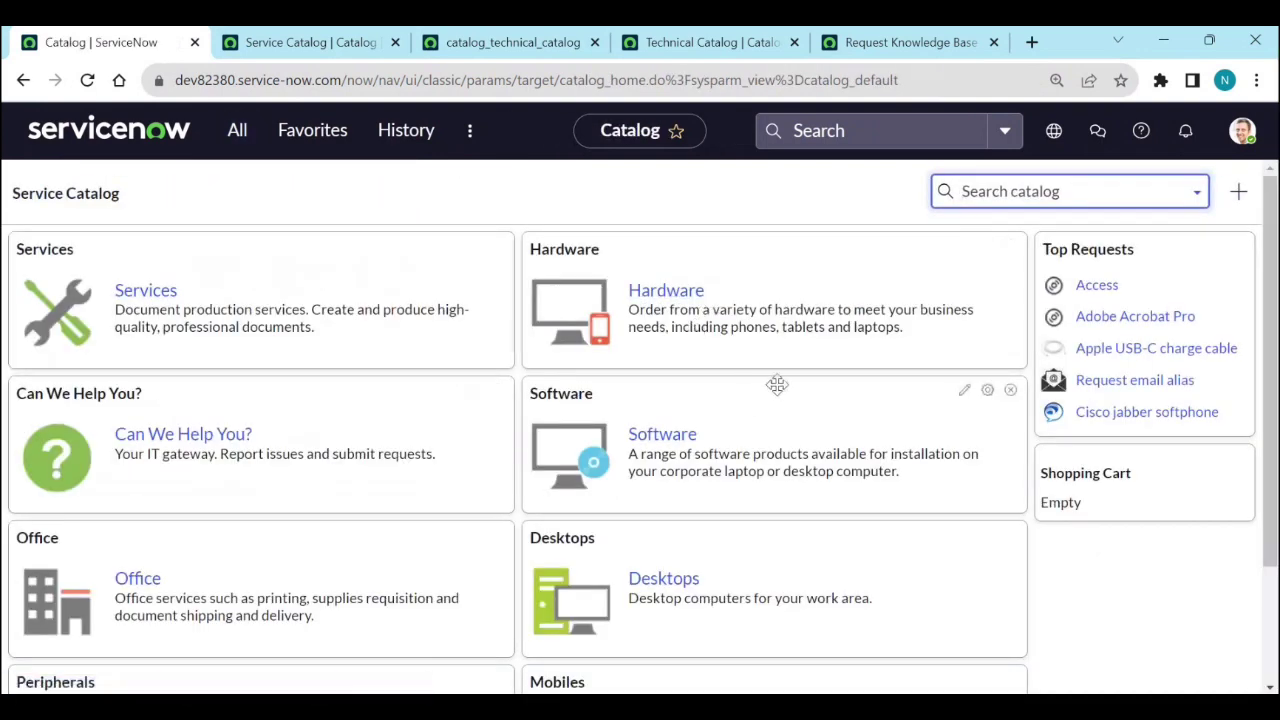
pyautogui.click(1196, 193)
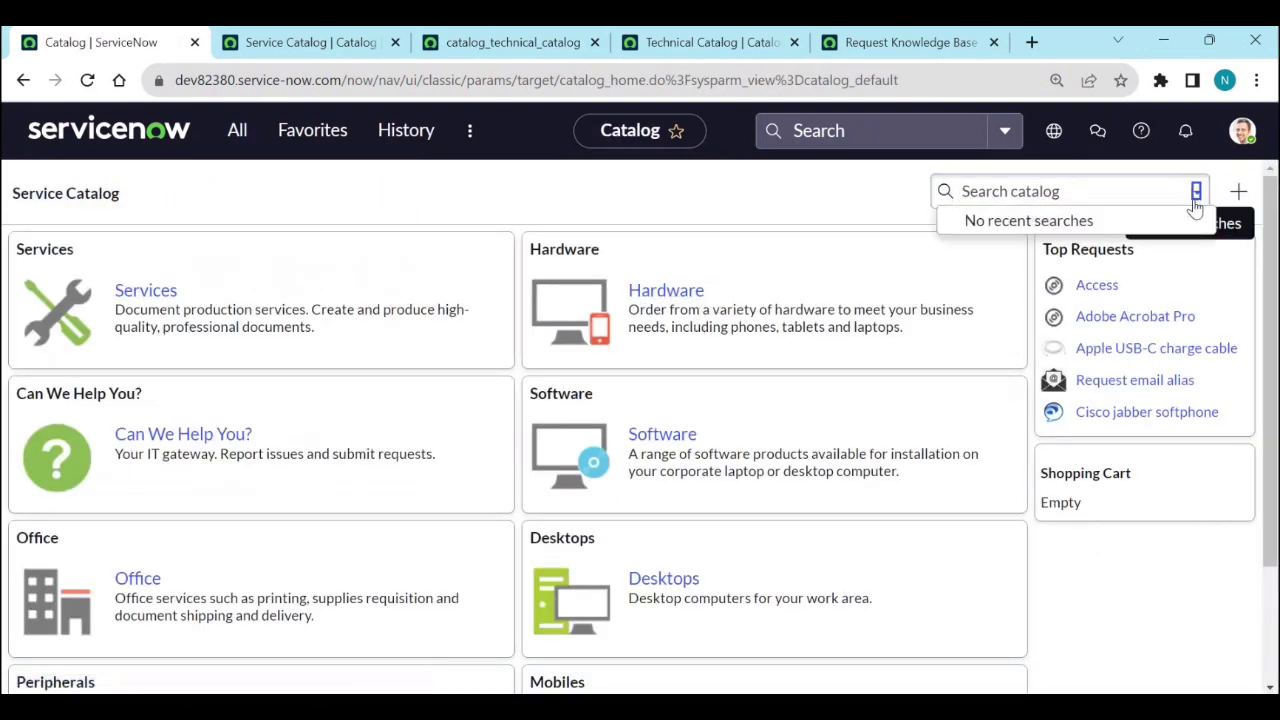
pyautogui.click(1196, 193)
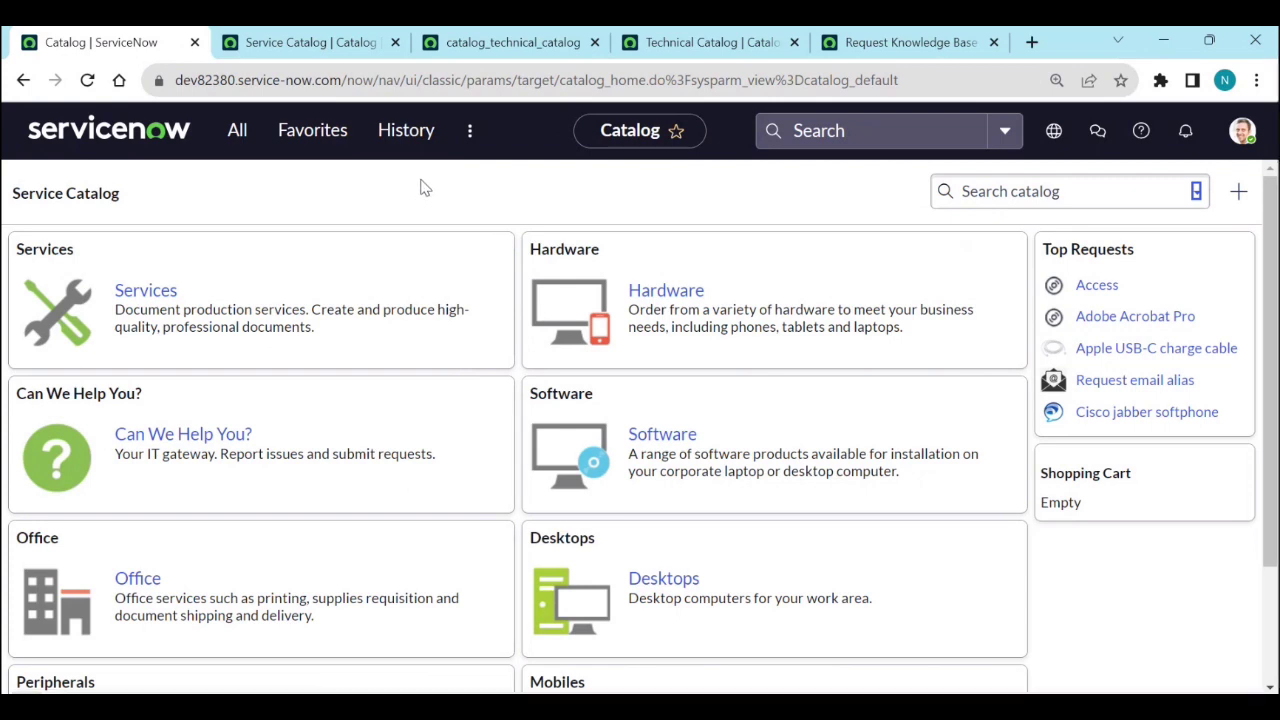
# Step: Load the Test Catalog homepage by replacing "technical" with "test" in the Technical Catalog page's view parameter
pyautogui.click(493, 52)
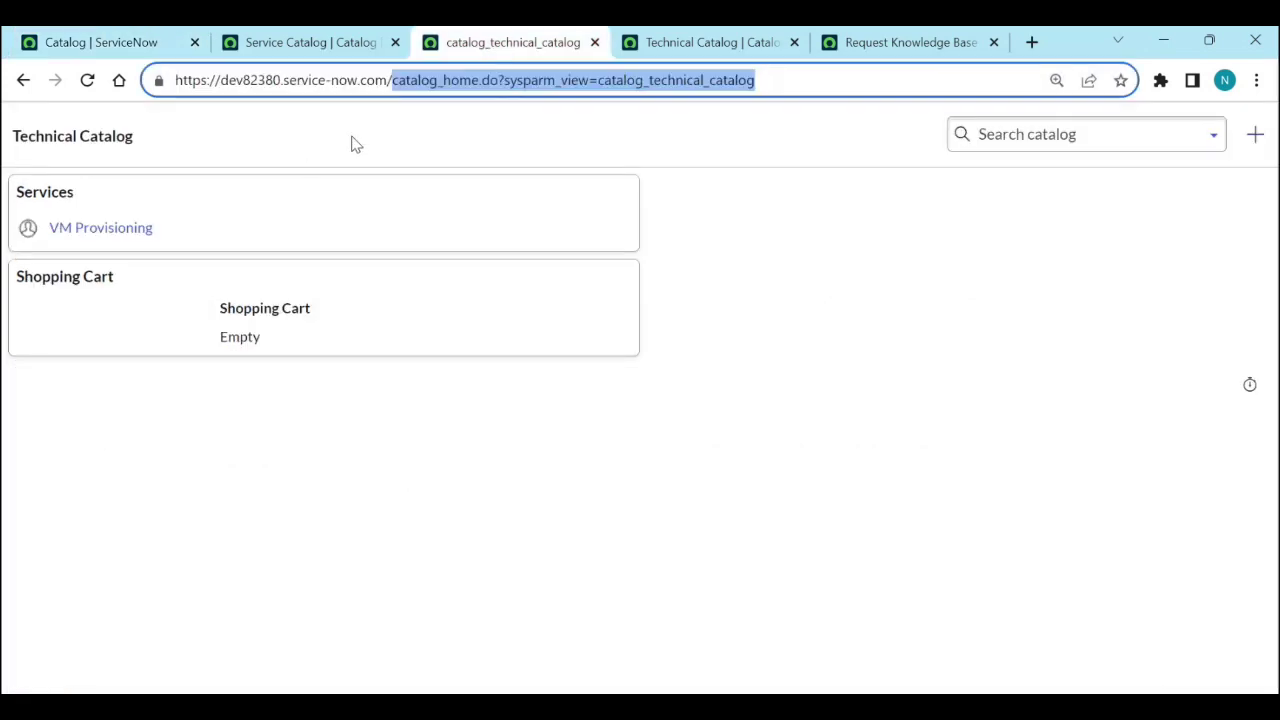
pyautogui.click(480, 128)
pyautogui.moveTo(606, 84); pyautogui.dragTo(643, 84)
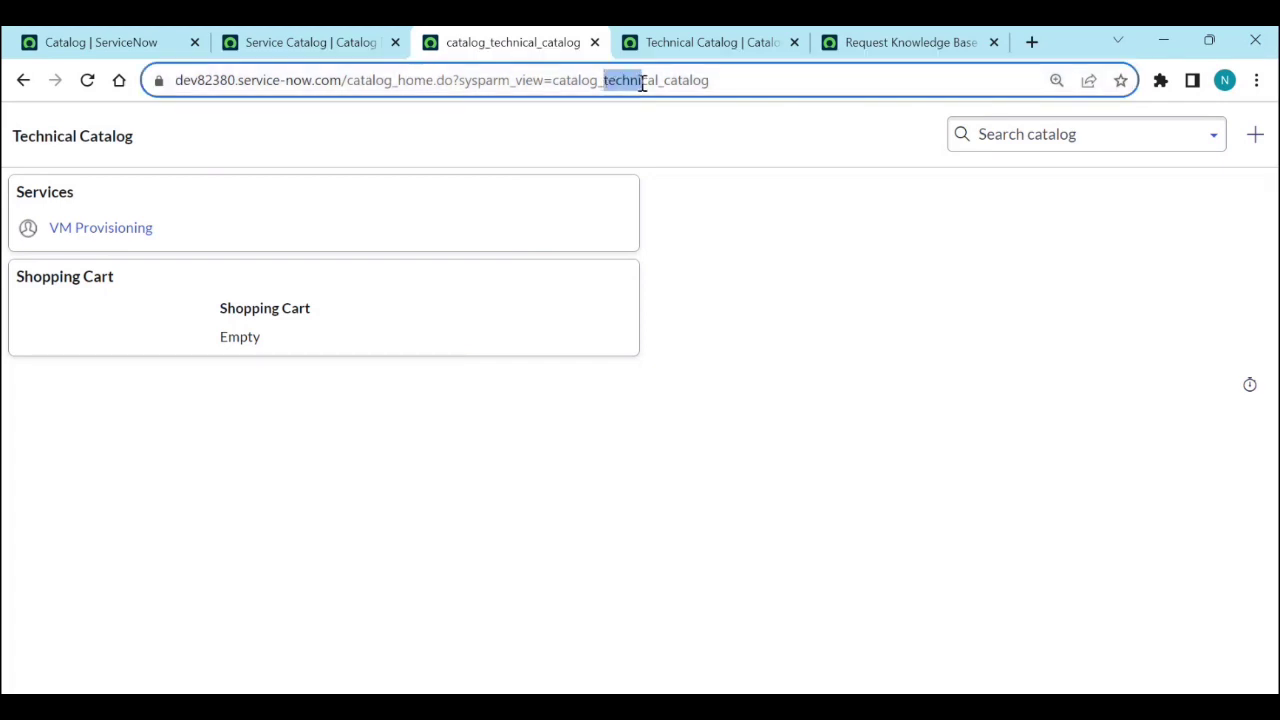
pyautogui.moveTo(657, 80); pyautogui.dragTo(659, 88)
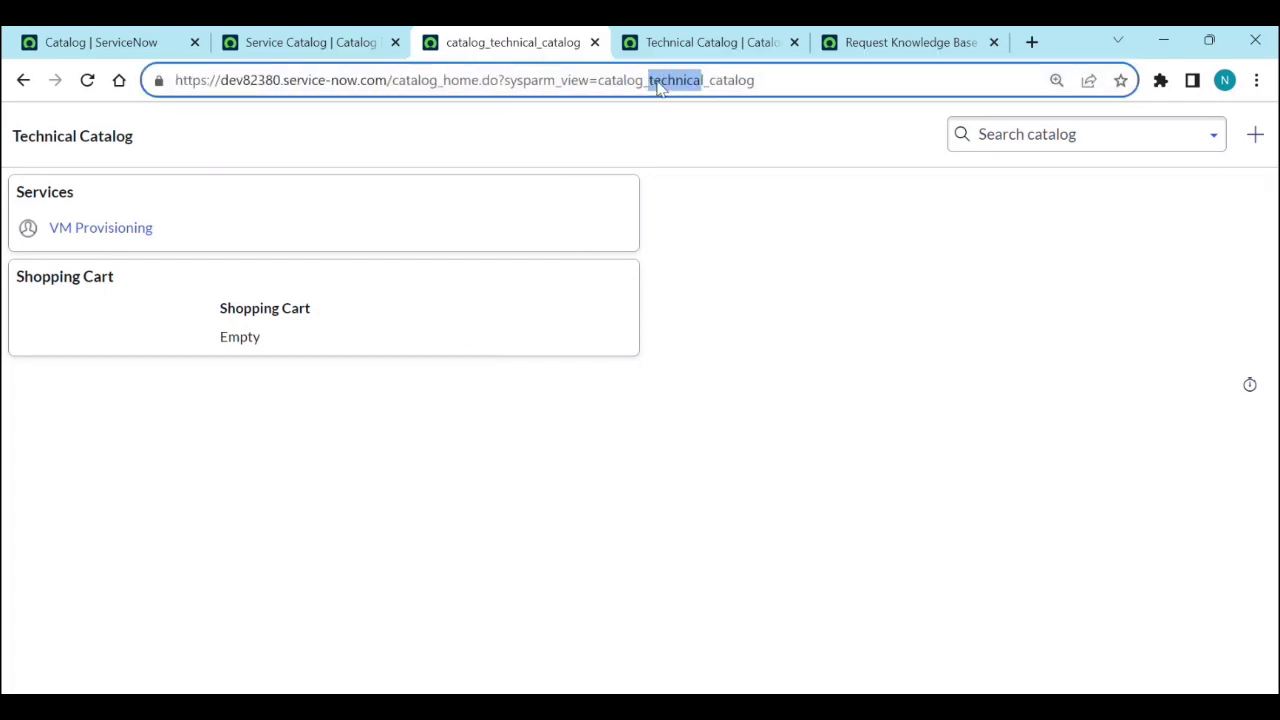
pyautogui.press('BackSpace')
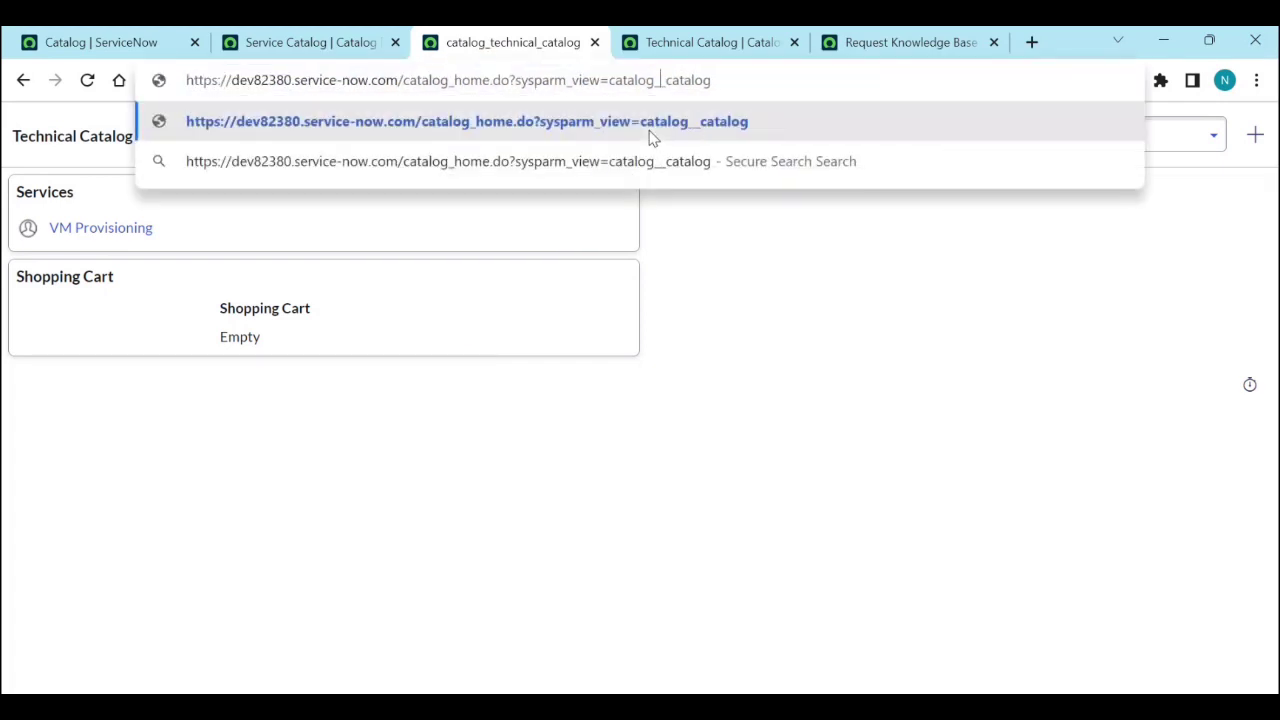
pyautogui.write('test')
pyautogui.press('Return')
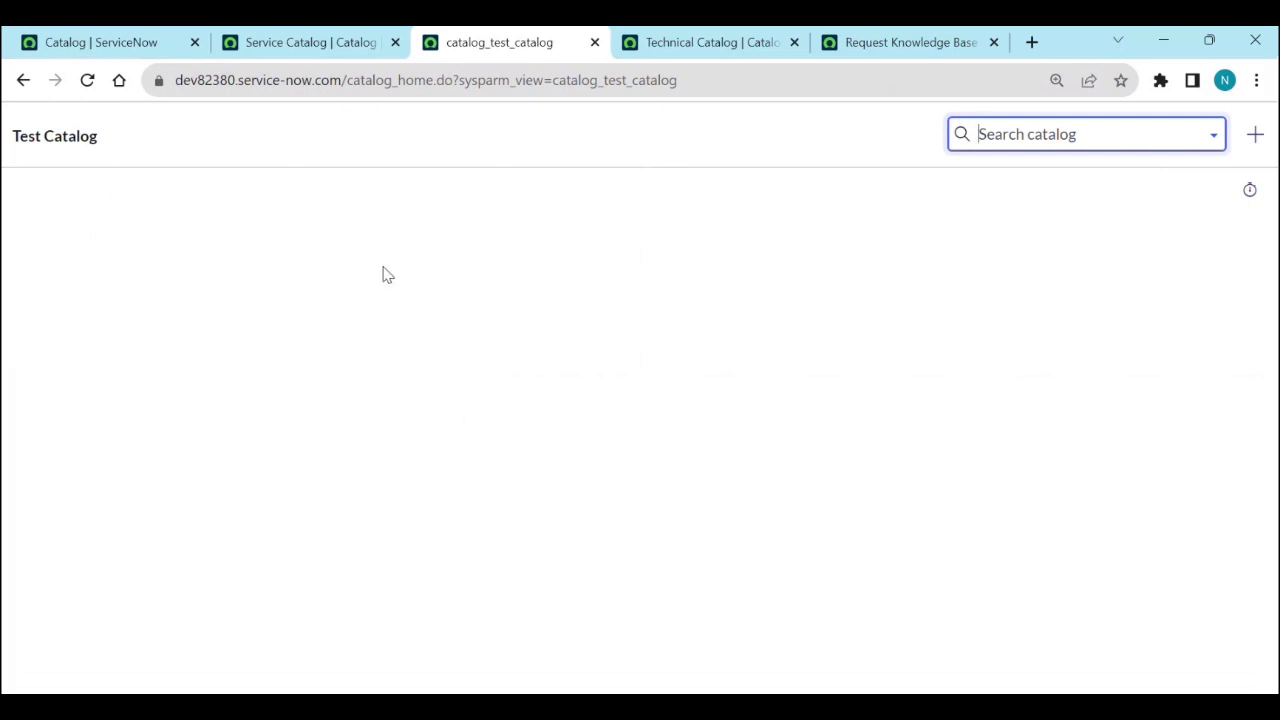
# Step: Return to the Service Catalog homepage, look through the "service cat" navigator results, and open My Categories
pyautogui.click(306, 44)
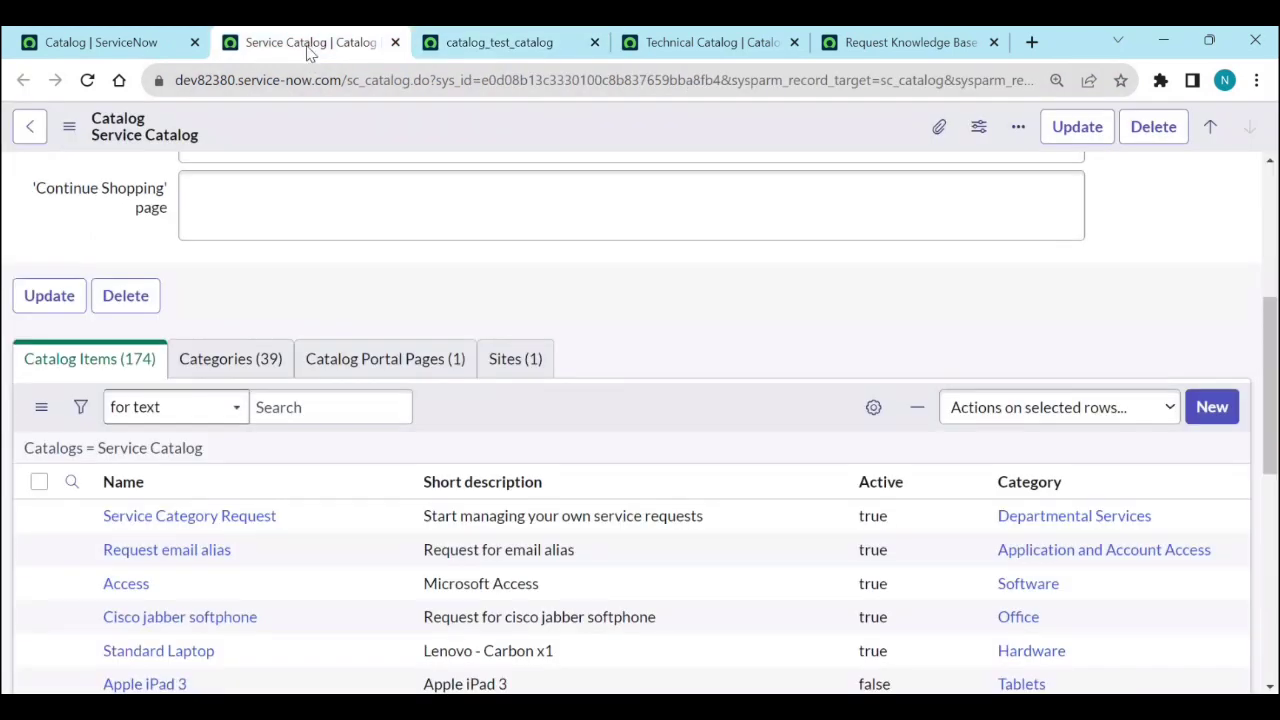
pyautogui.click(111, 48)
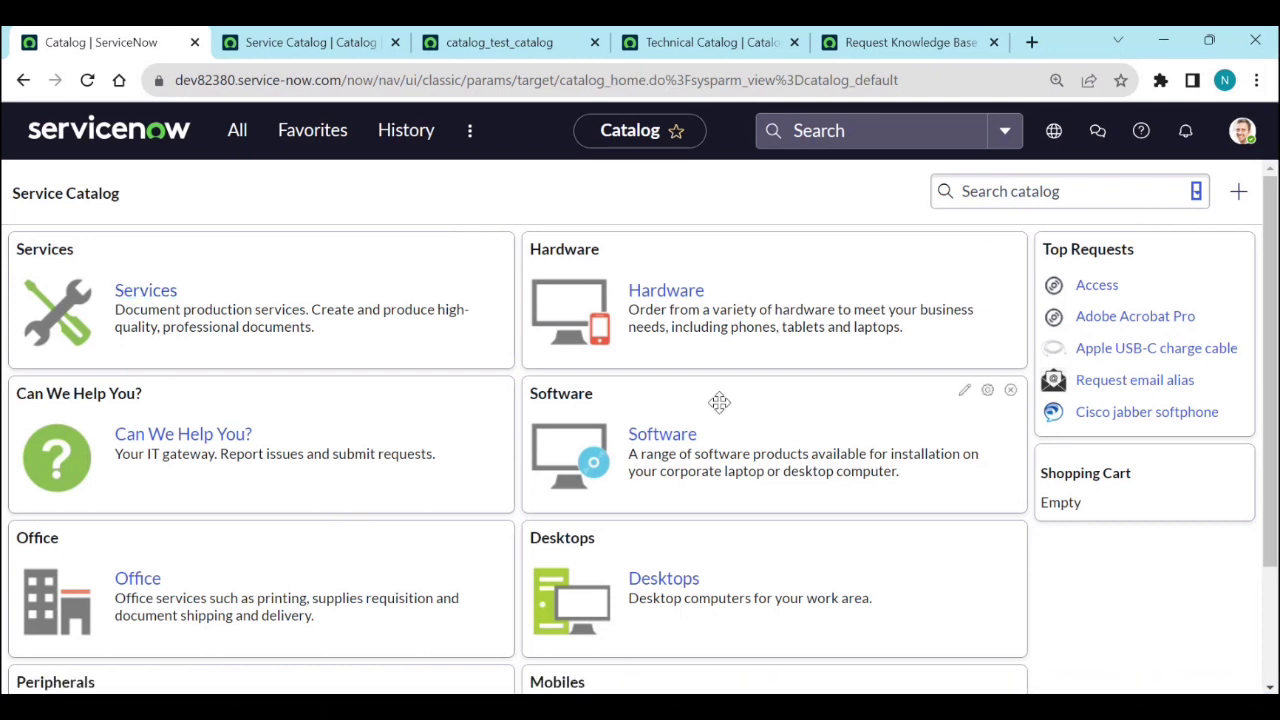
pyautogui.click(246, 135)
pyautogui.write('service cat')
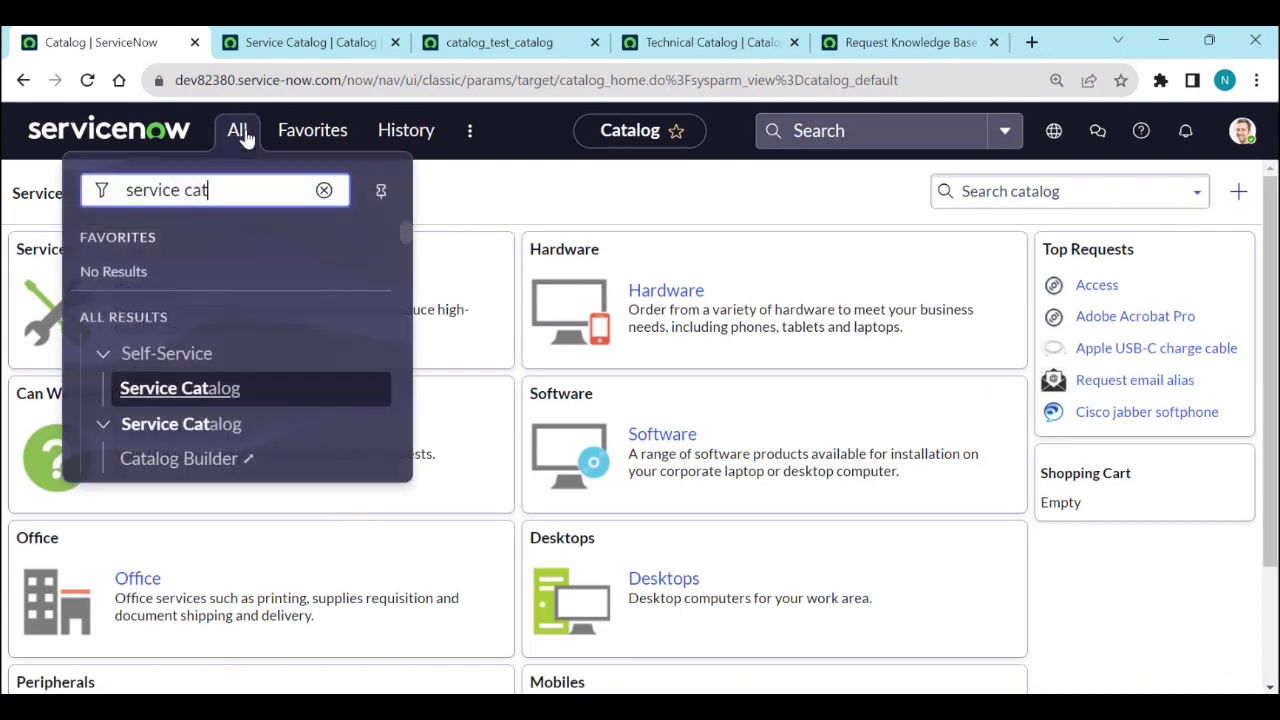
pyautogui.scroll(-3, 225, 345)
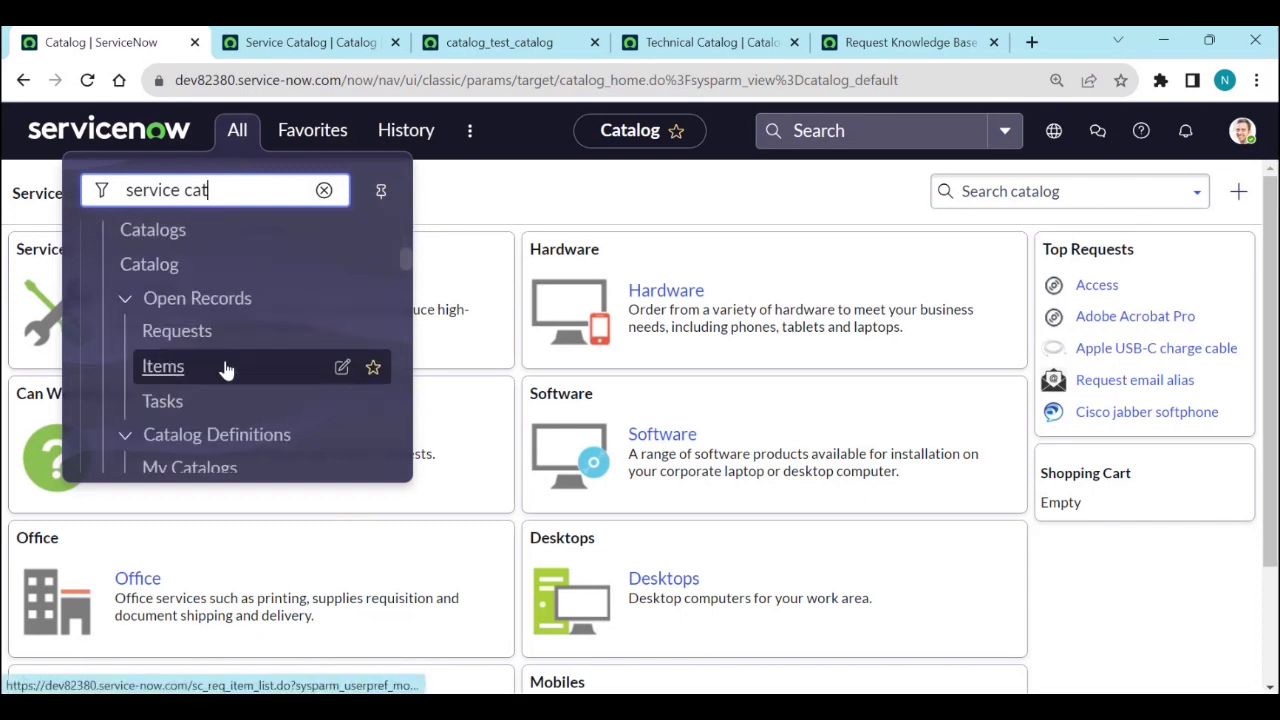
pyautogui.scroll(-1, 226, 366)
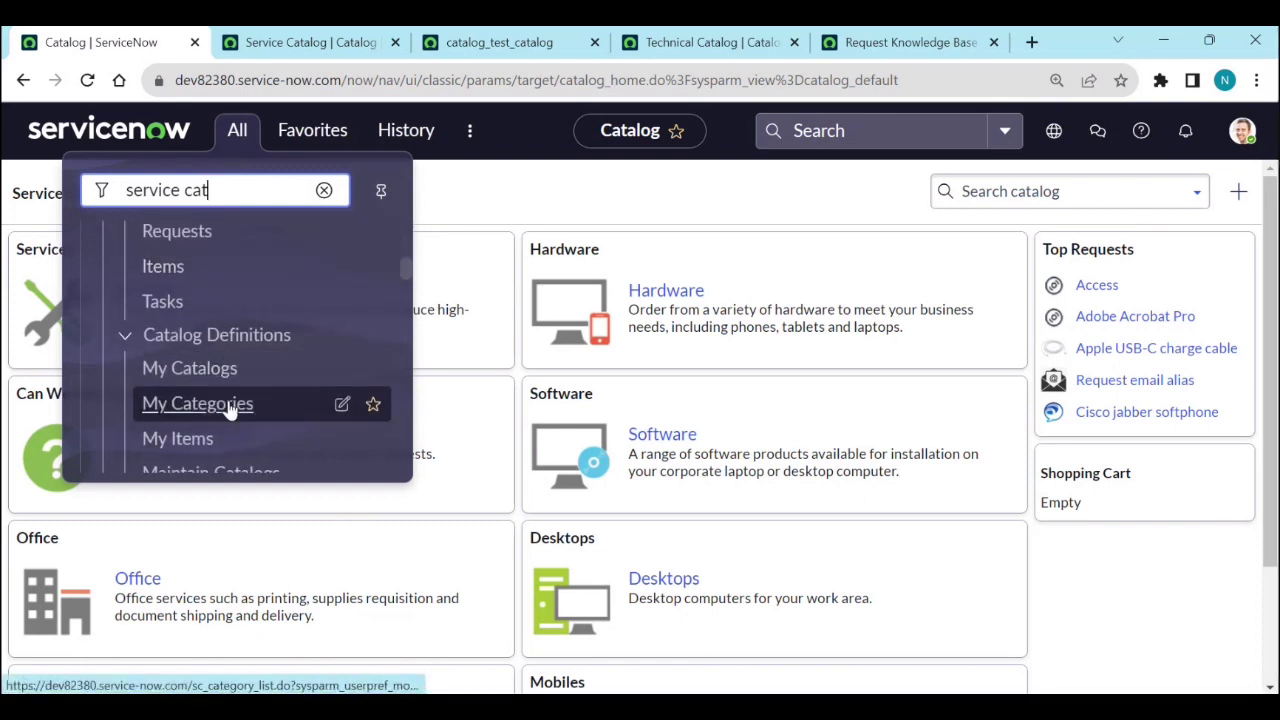
pyautogui.scroll(-2, 230, 408)
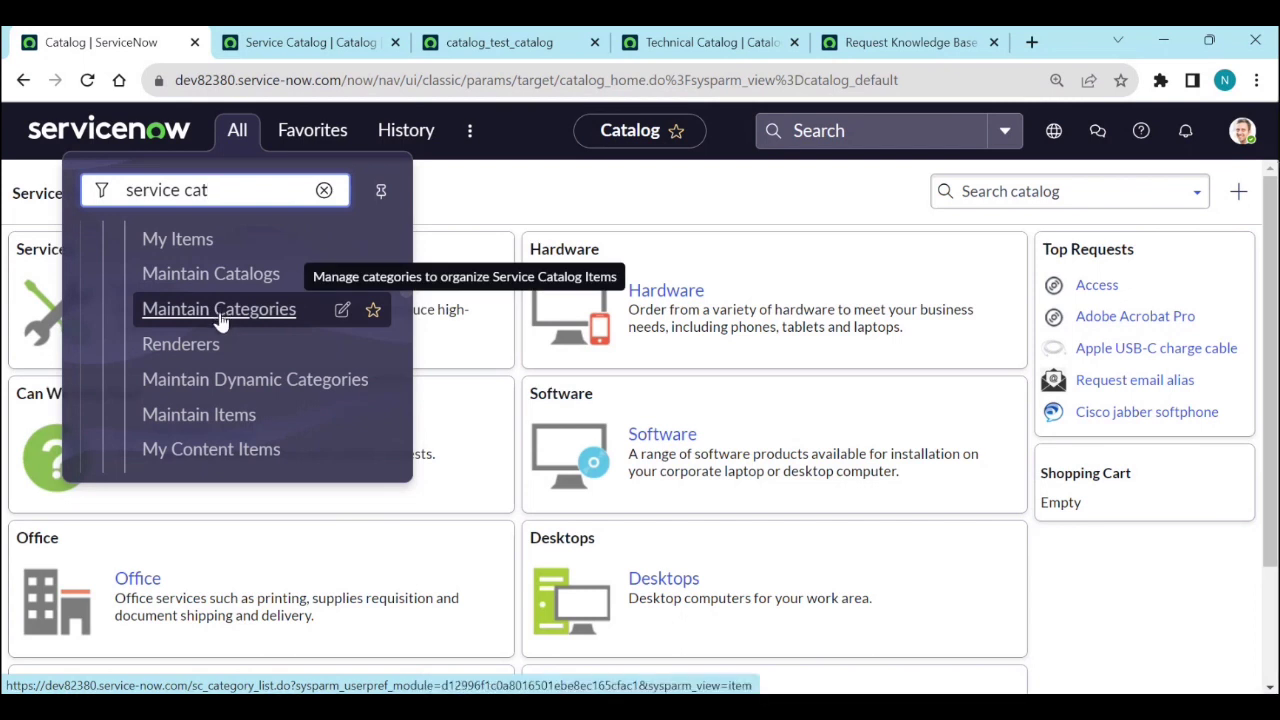
pyautogui.scroll(1, 220, 322)
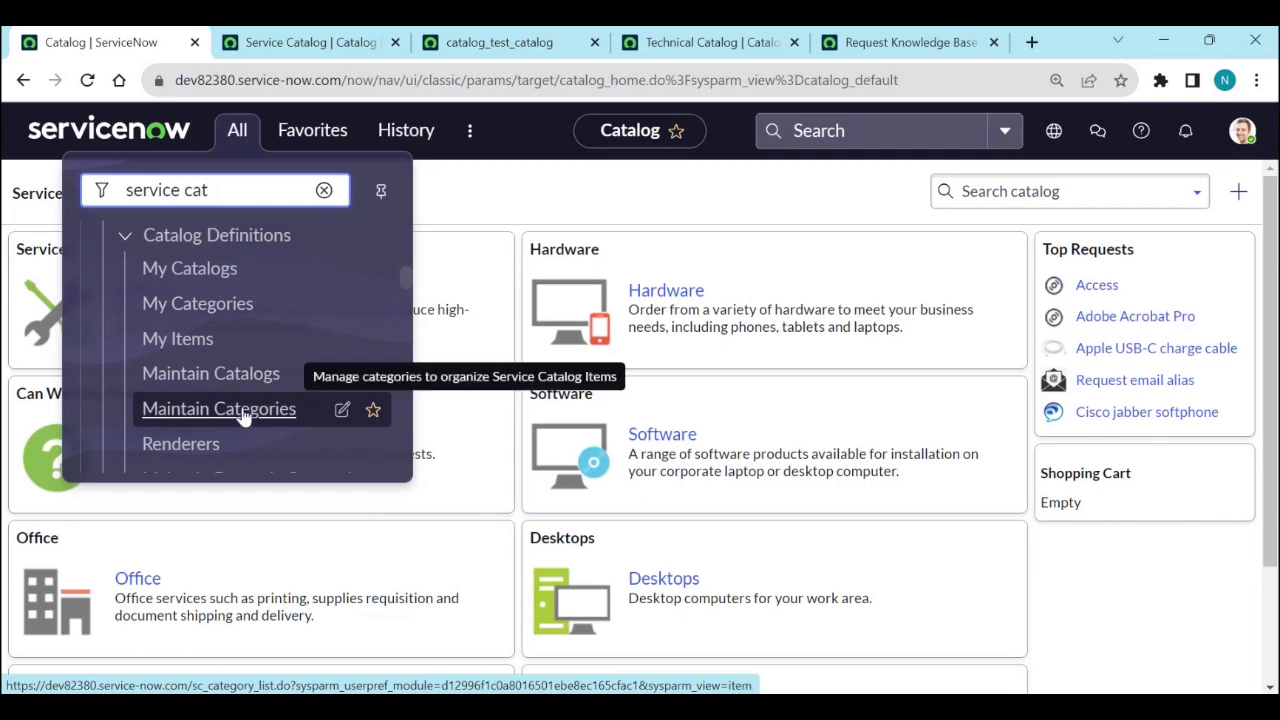
pyautogui.click(225, 311)
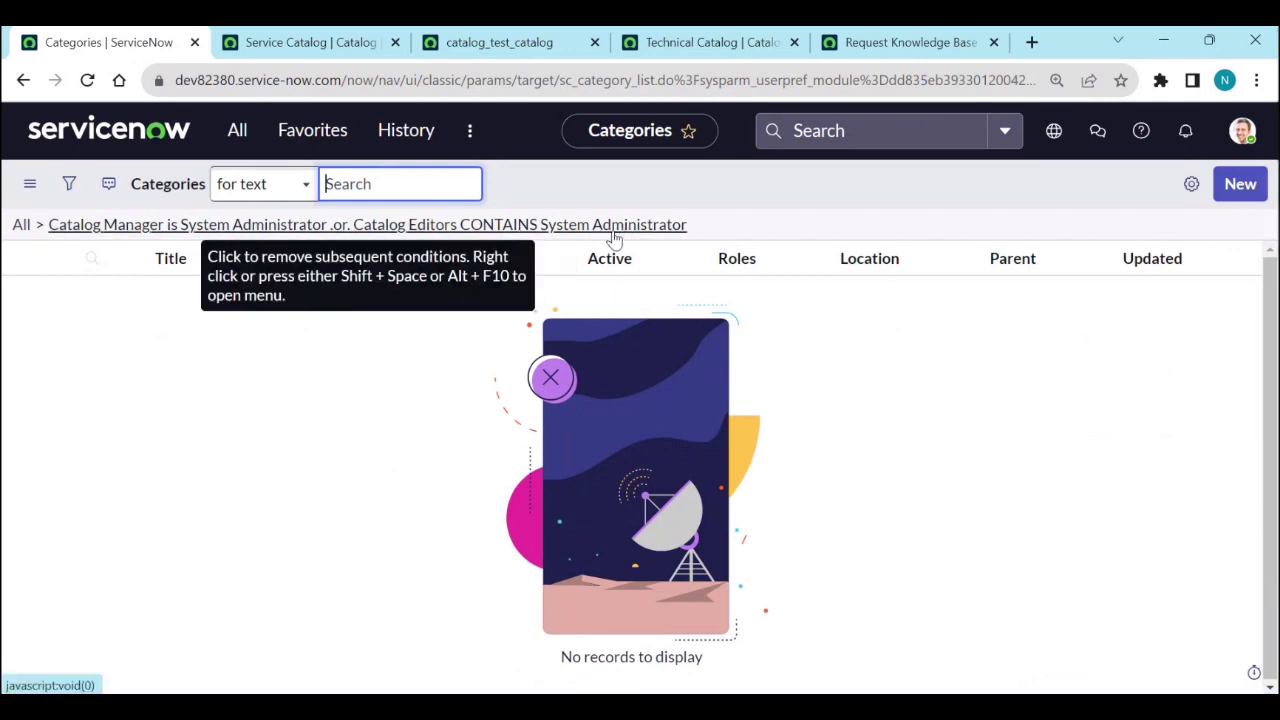
# Step: Open the Maintain Categories list, and go back to the Test Catalog homepage and the Service Catalog record
pyautogui.click(227, 146)
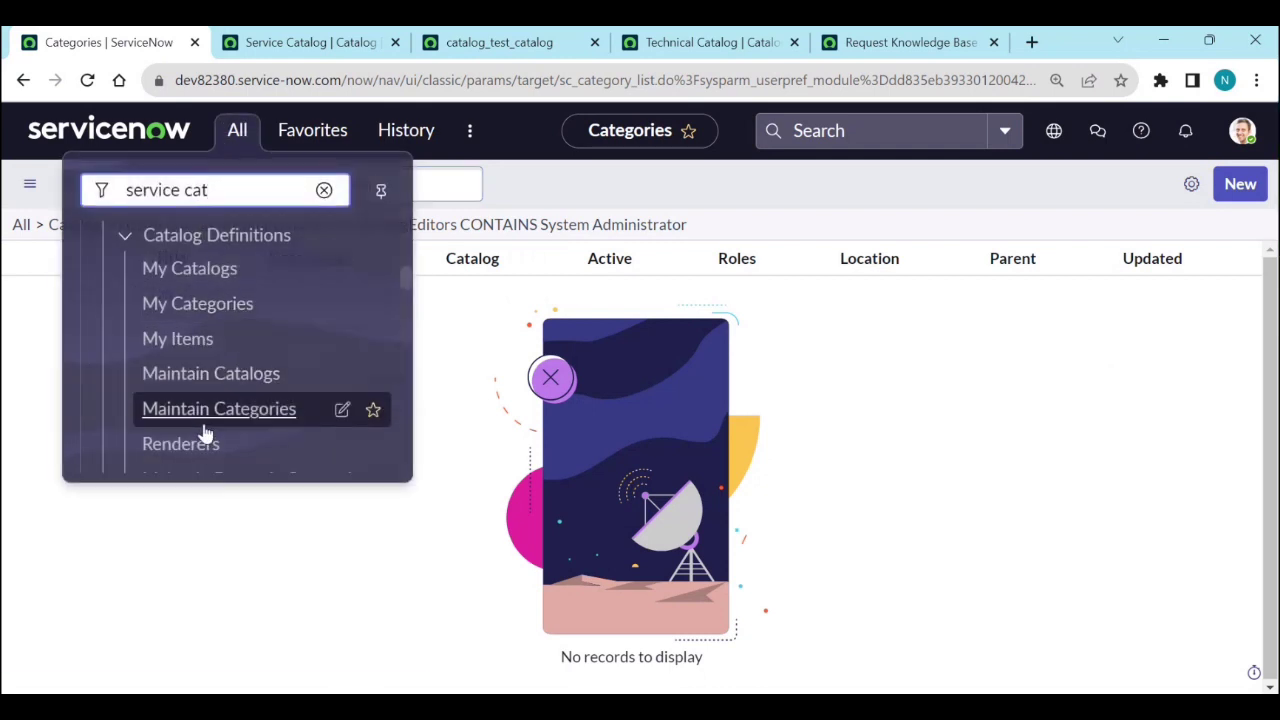
pyautogui.click(209, 412)
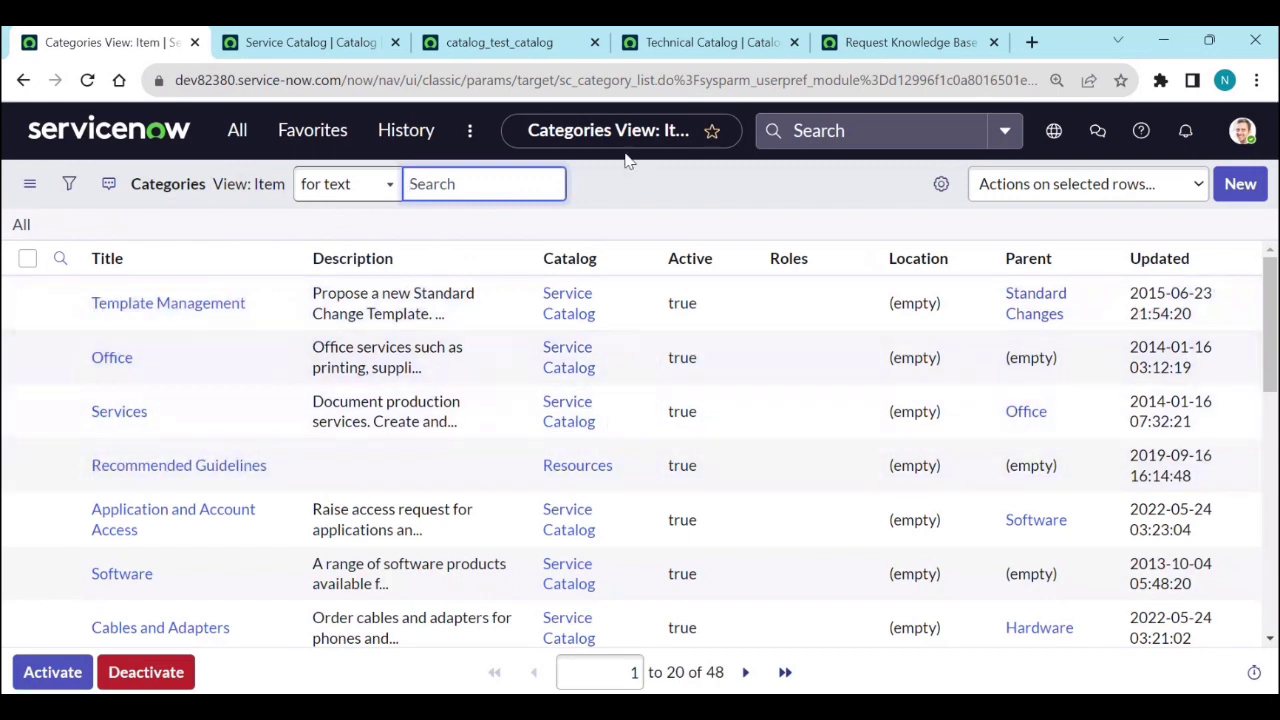
pyautogui.click(505, 57)
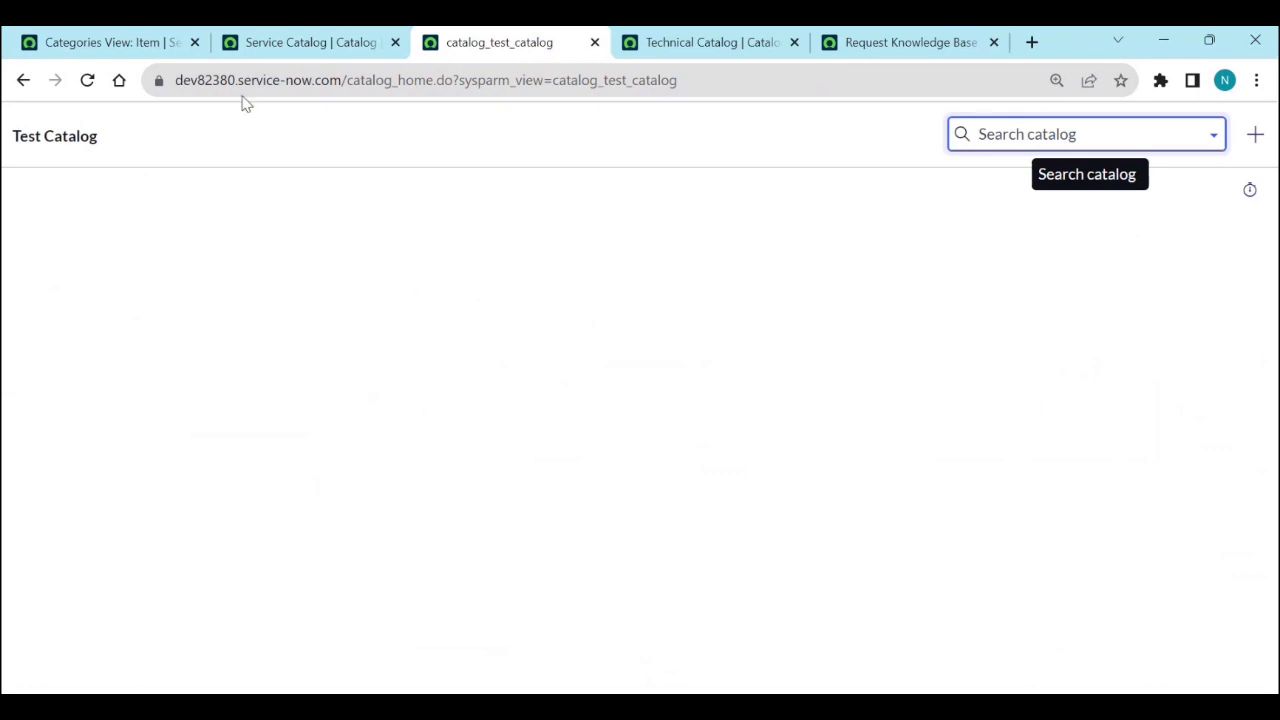
pyautogui.click(293, 50)
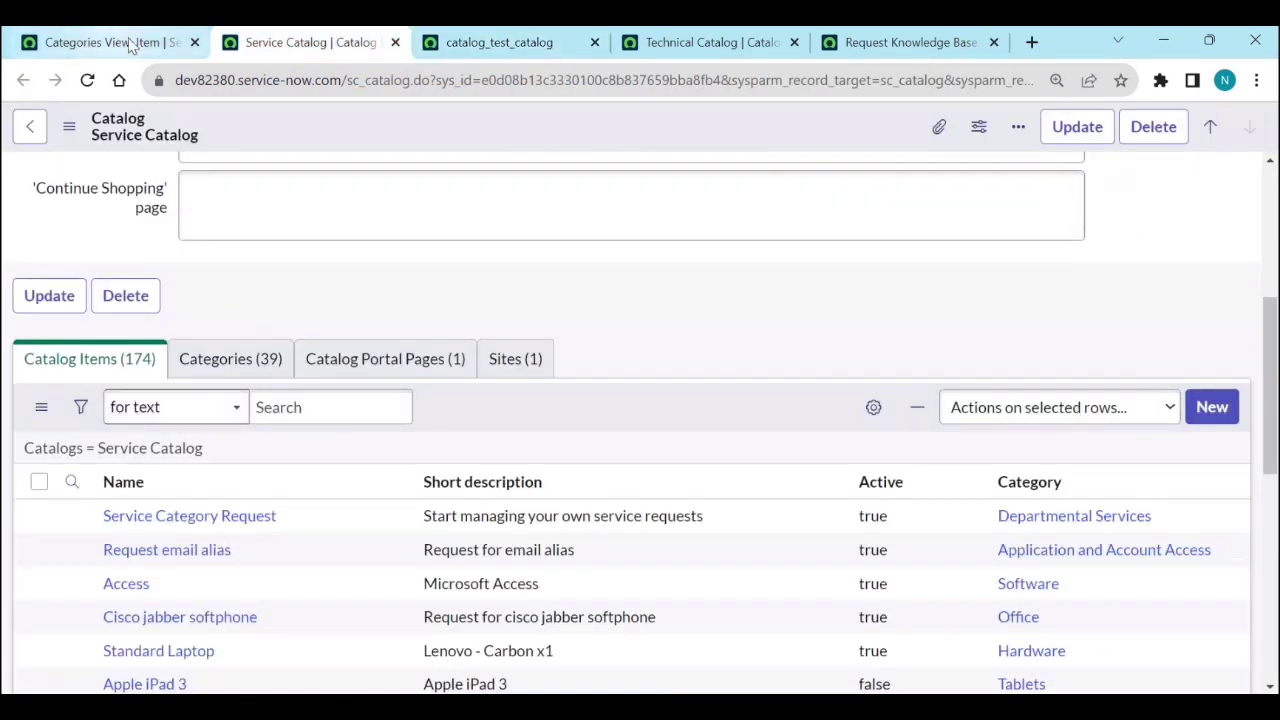
# Step: Check the Test Catalog homepage, then reopen the Maintain Categories list by filtering the navigator for "service cat"
pyautogui.click(505, 52)
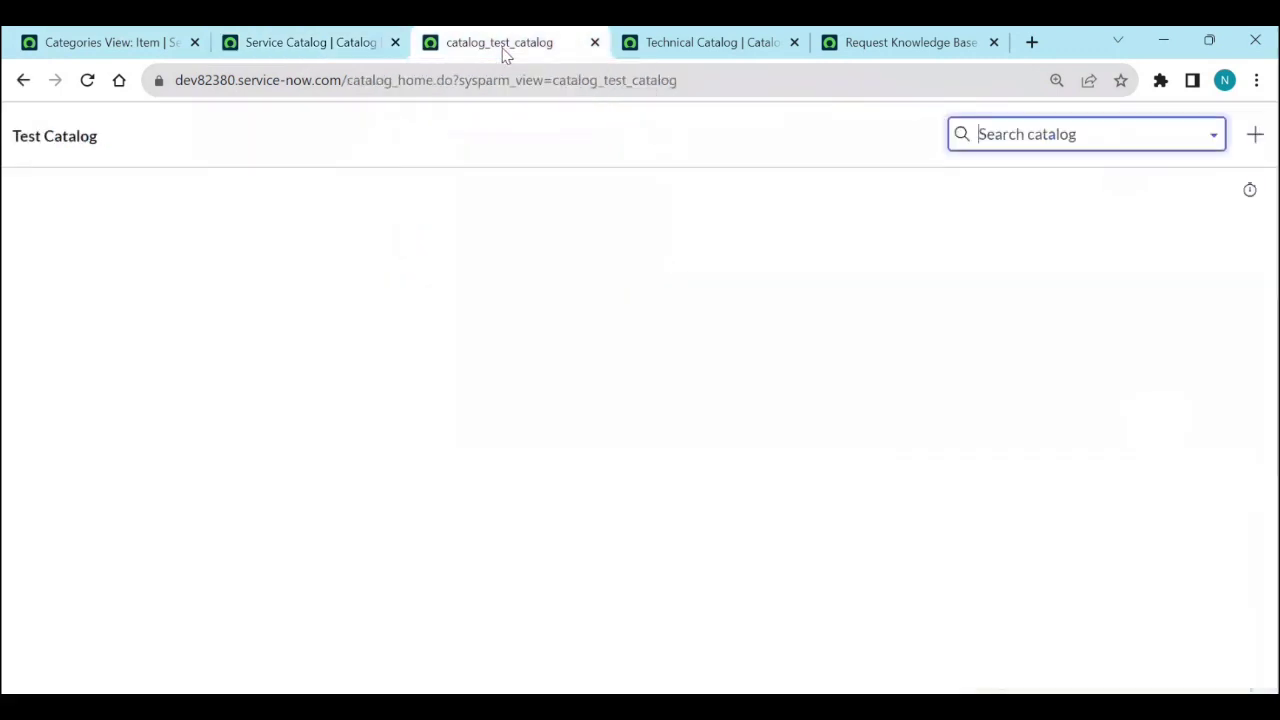
pyautogui.click(126, 50)
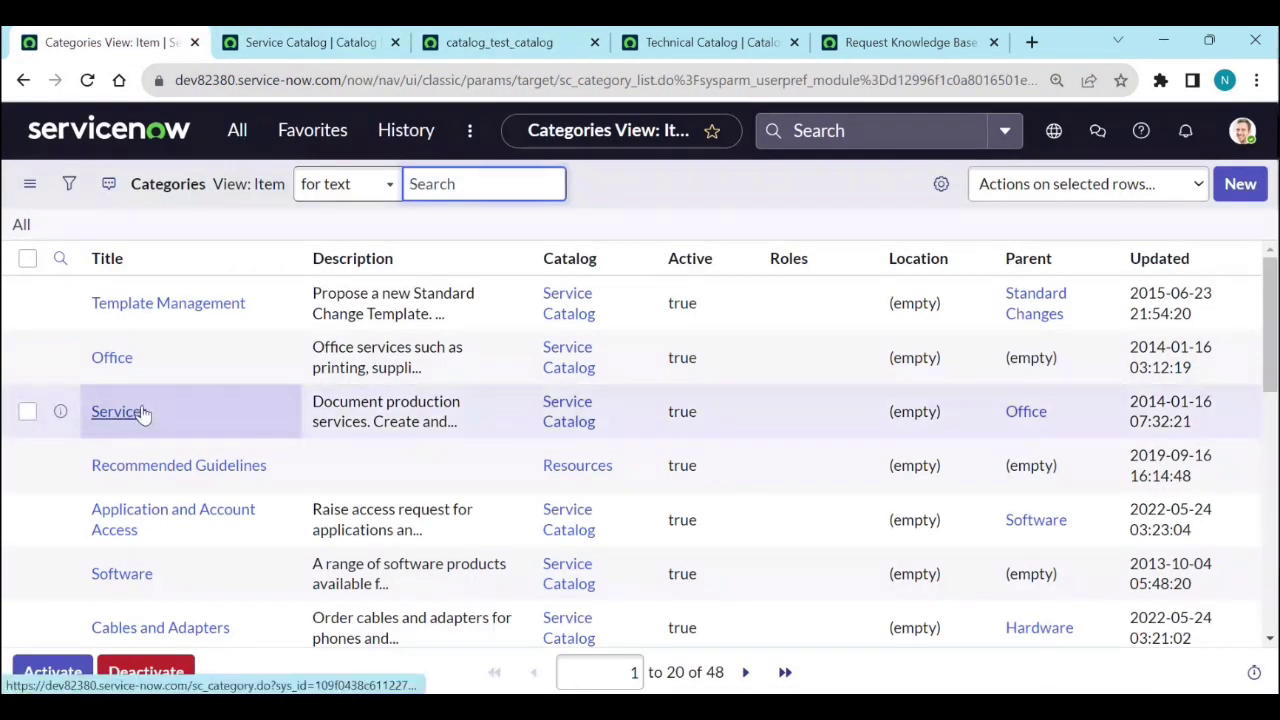
pyautogui.click(237, 130)
pyautogui.write('service cat')
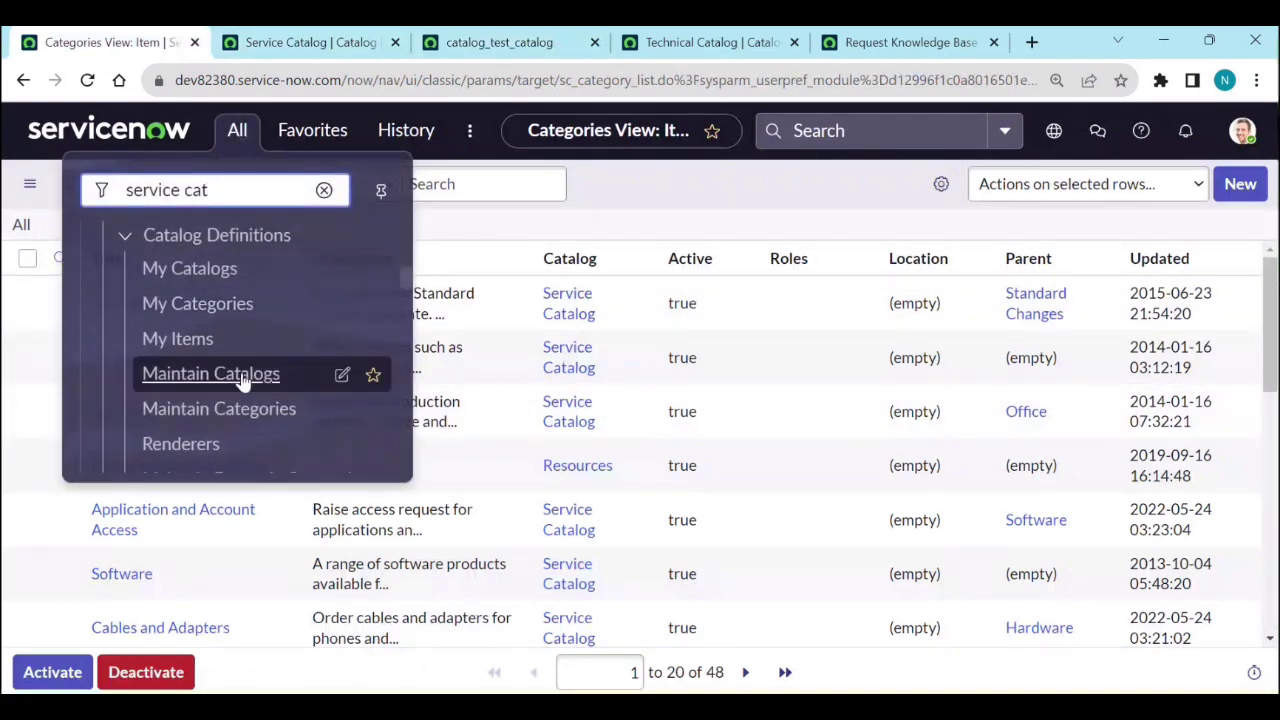
pyautogui.click(243, 416)
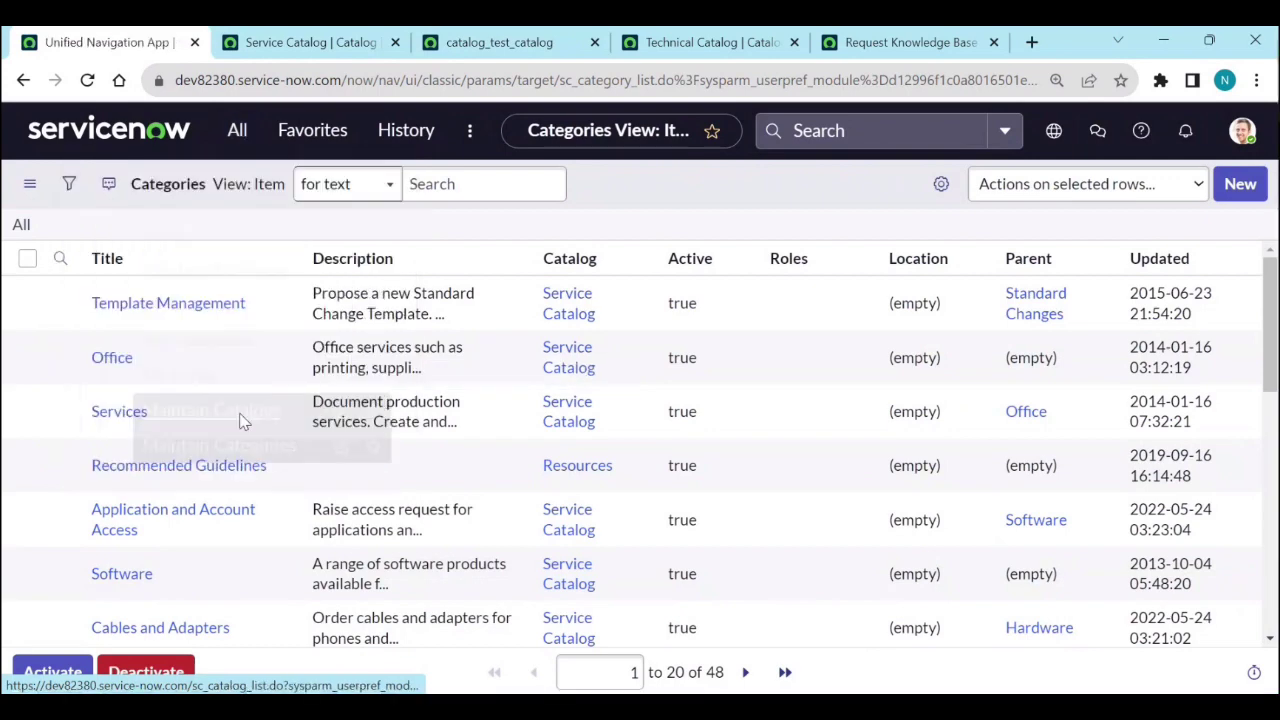
# Step: Start a new category record, look through the available catalogs, and title the category "Test category"
pyautogui.click(1240, 192)
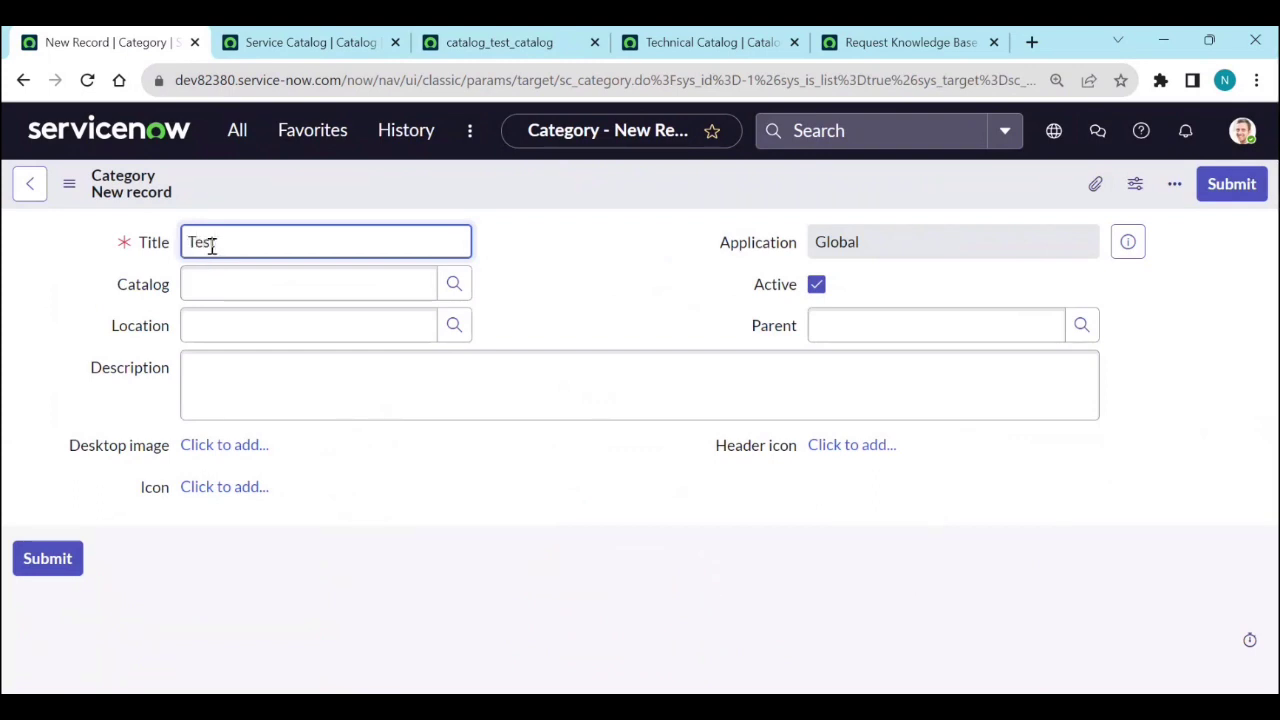
pyautogui.click(488, 286)
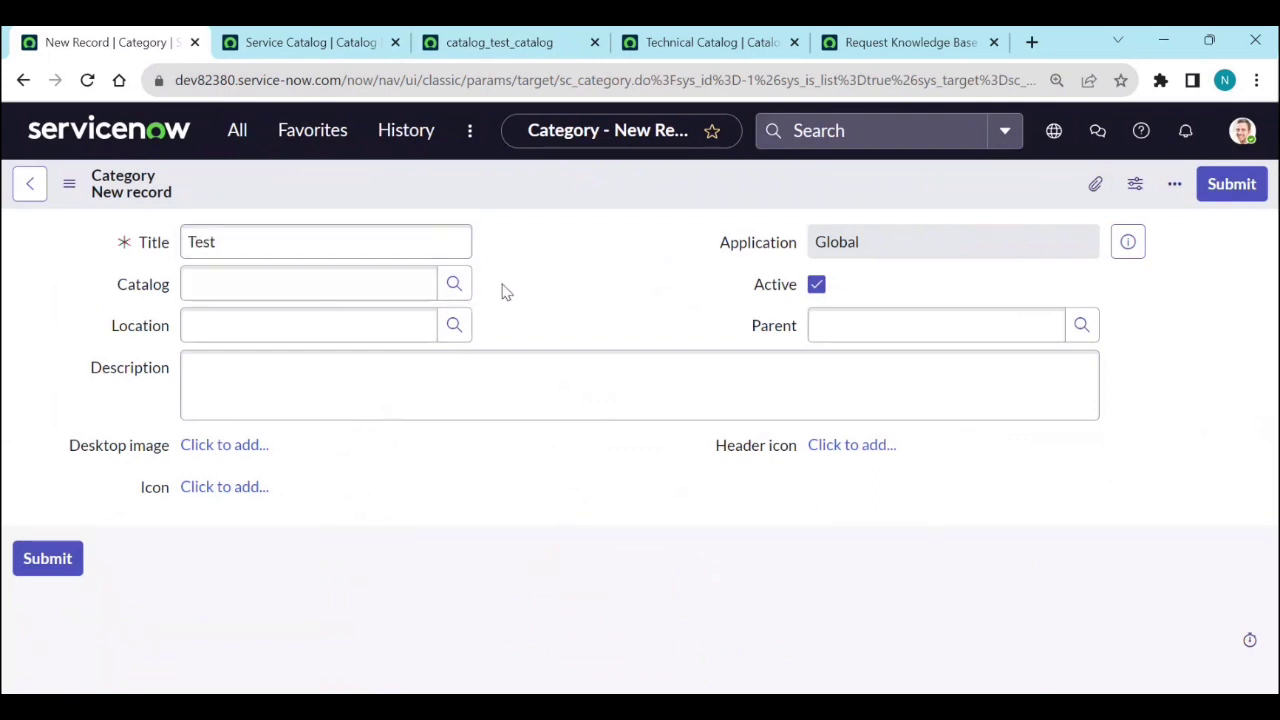
pyautogui.click(331, 290)
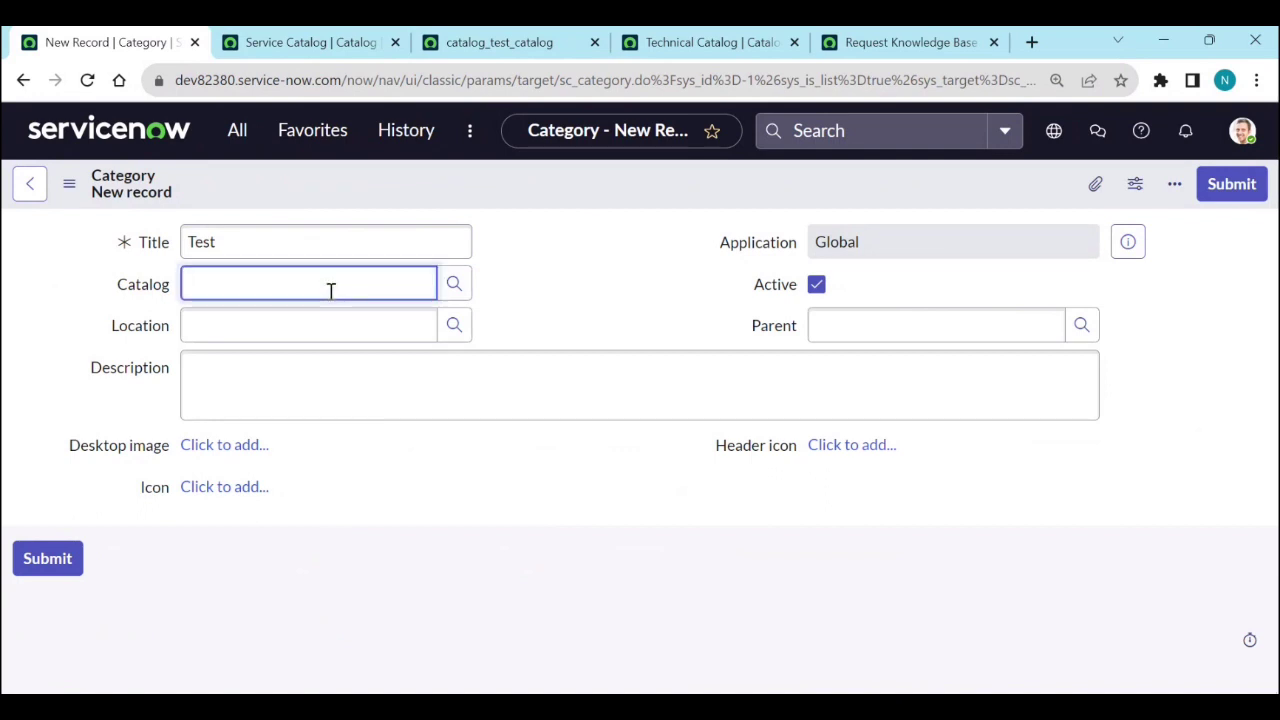
pyautogui.click(467, 284)
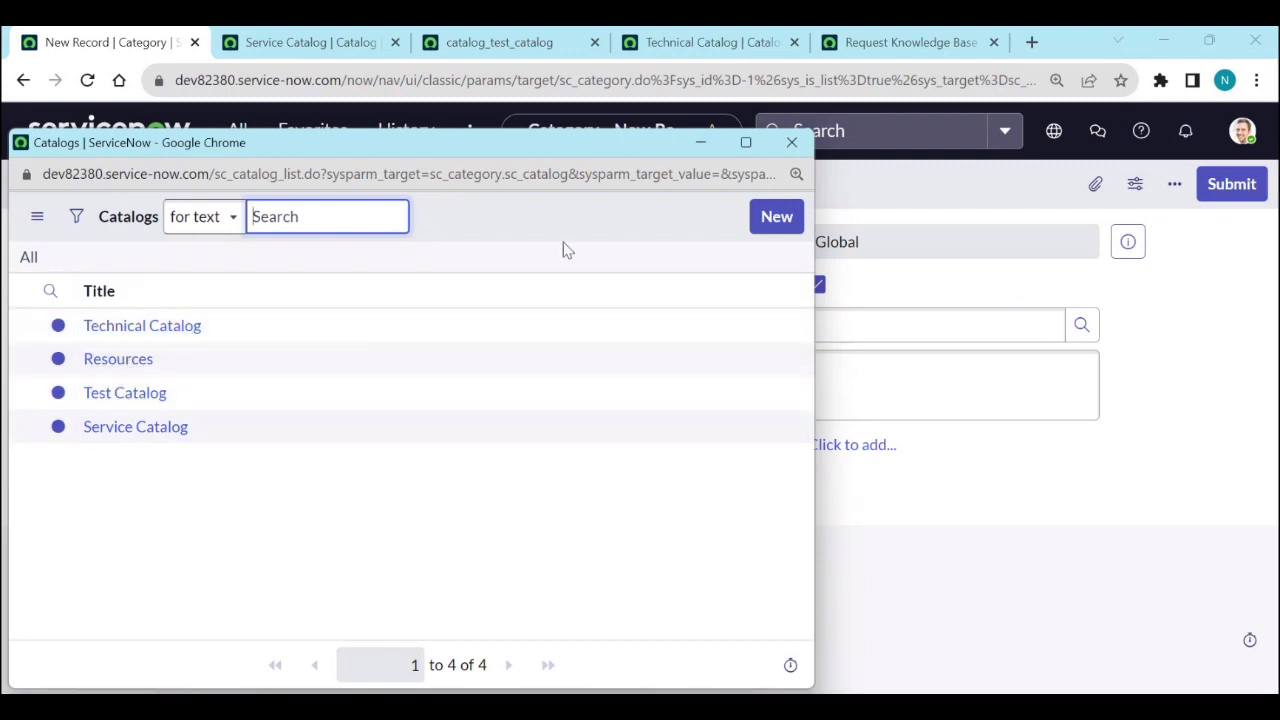
pyautogui.click(791, 142)
pyautogui.click(328, 252)
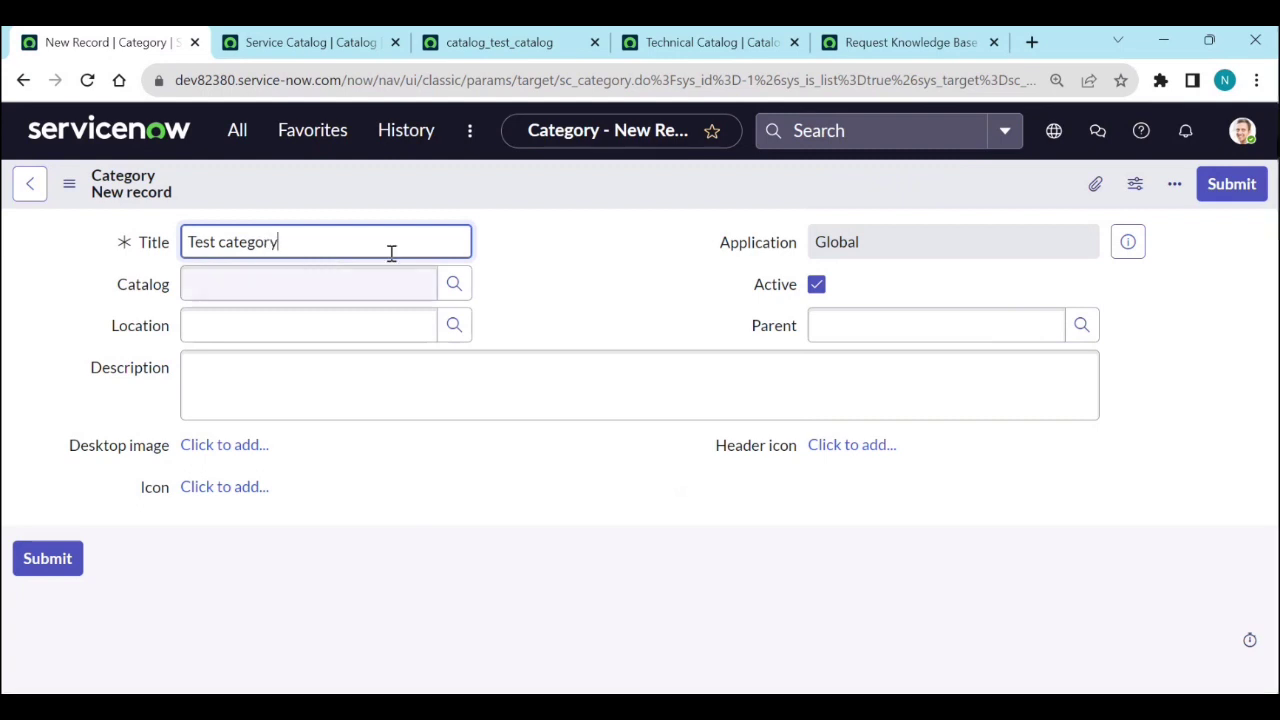
# Step: Assign the new category to Test Catalog and save the record while keeping its form open
pyautogui.click(455, 286)
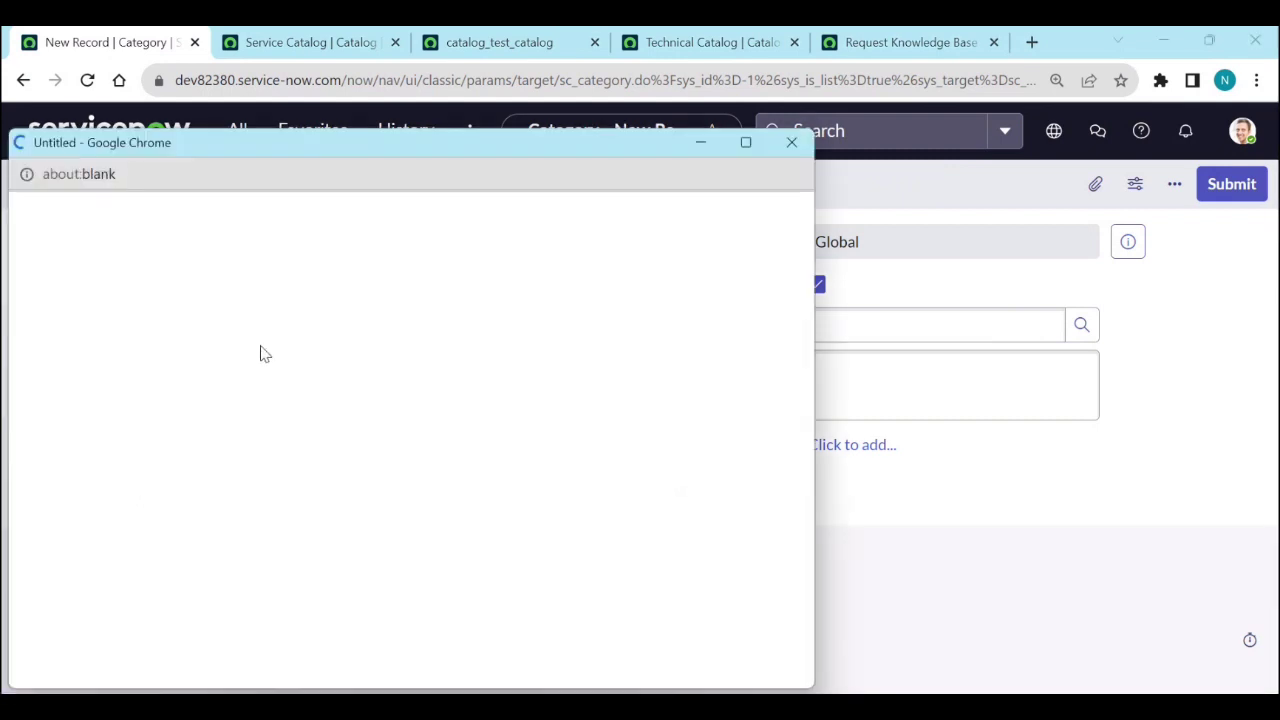
pyautogui.click(140, 400)
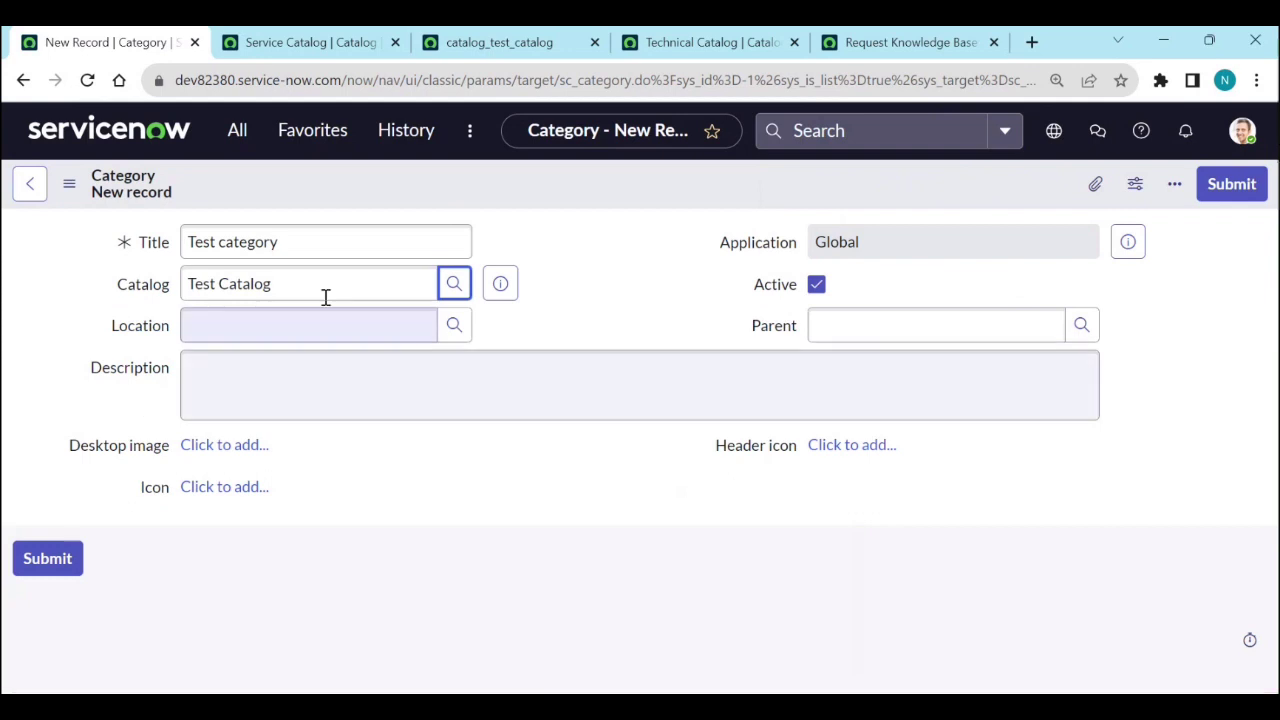
pyautogui.click(262, 376)
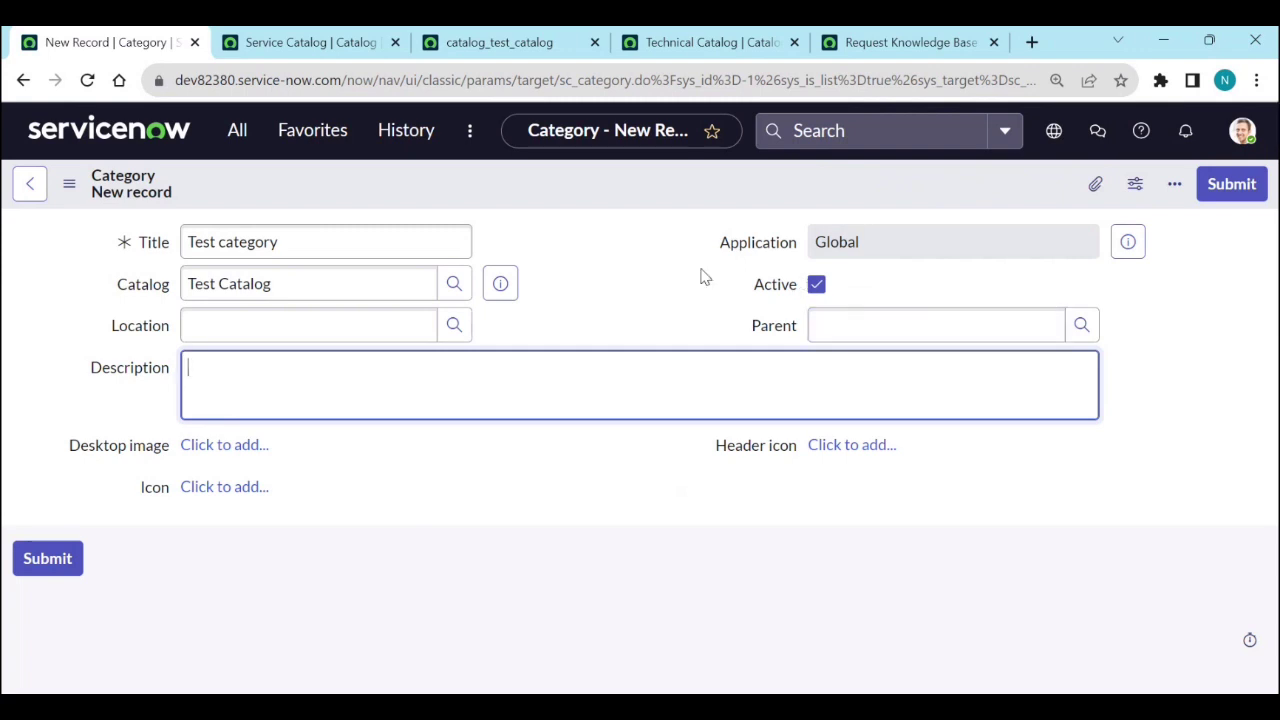
pyautogui.rightClick(704, 189)
pyautogui.click(738, 197)
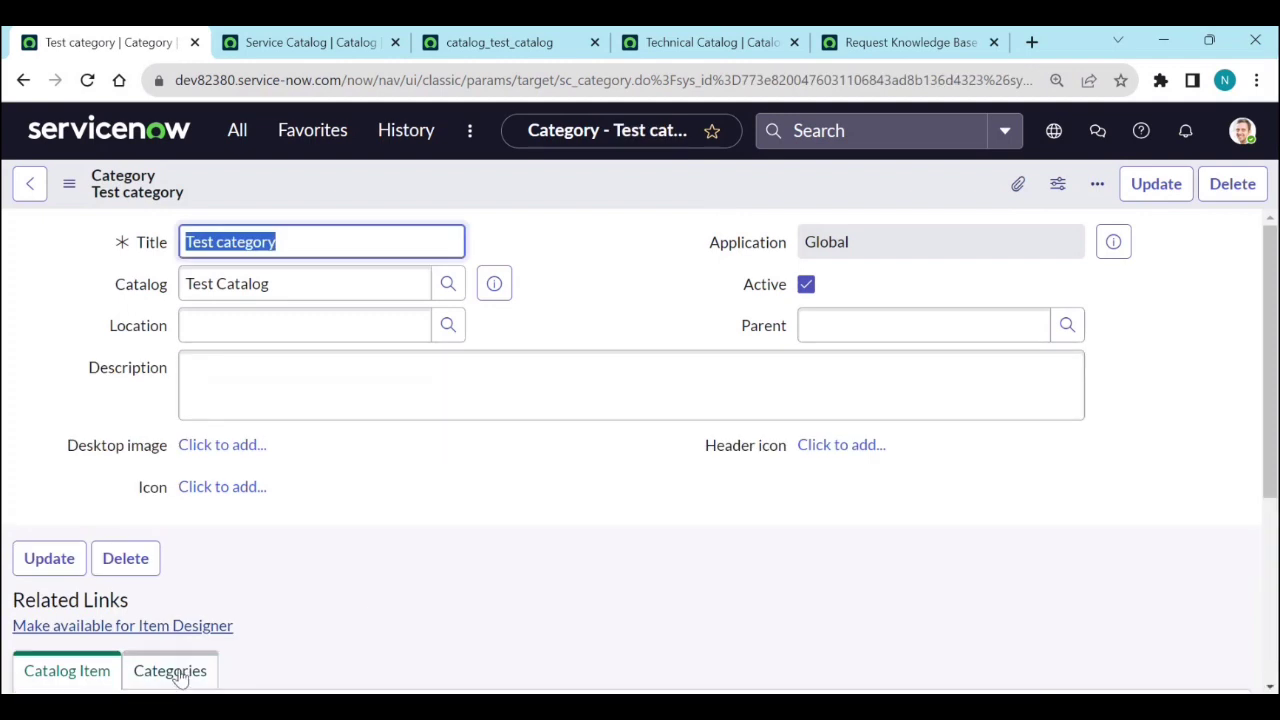
# Step: Reload the Test Catalog homepage to check for the new category, and compare it with the Service Catalog and Test category records
pyautogui.click(615, 346)
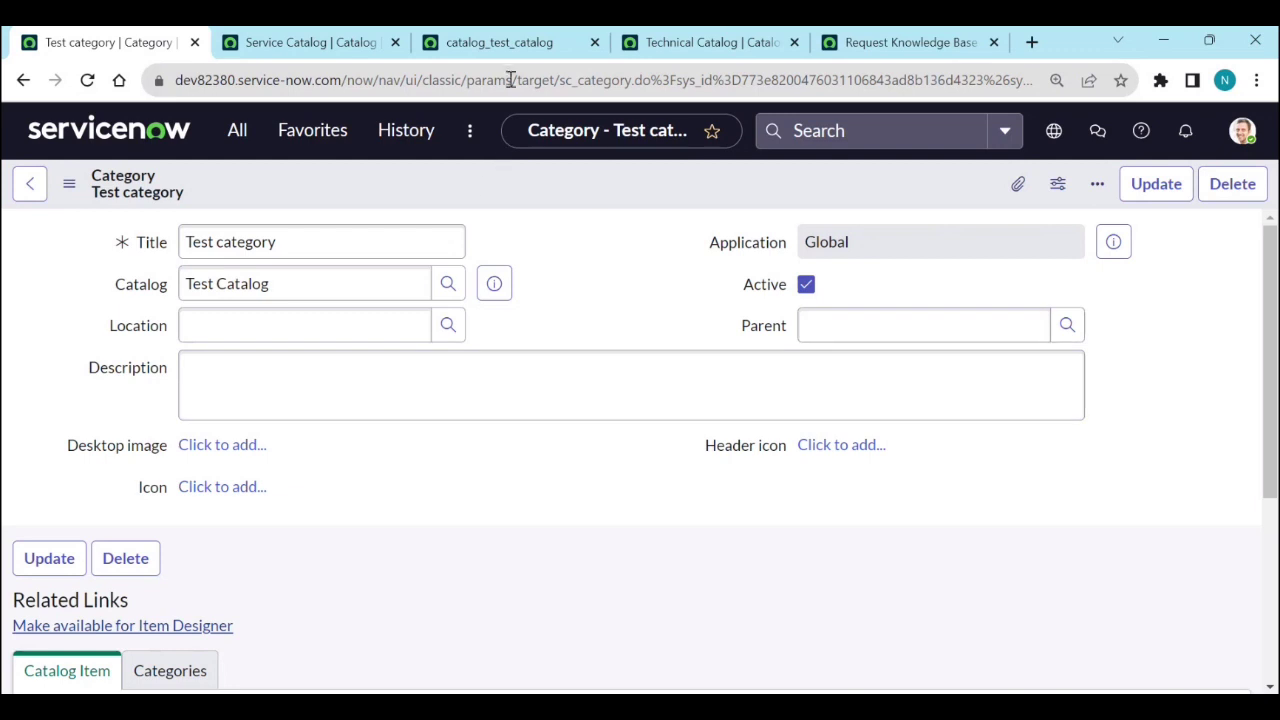
pyautogui.click(500, 48)
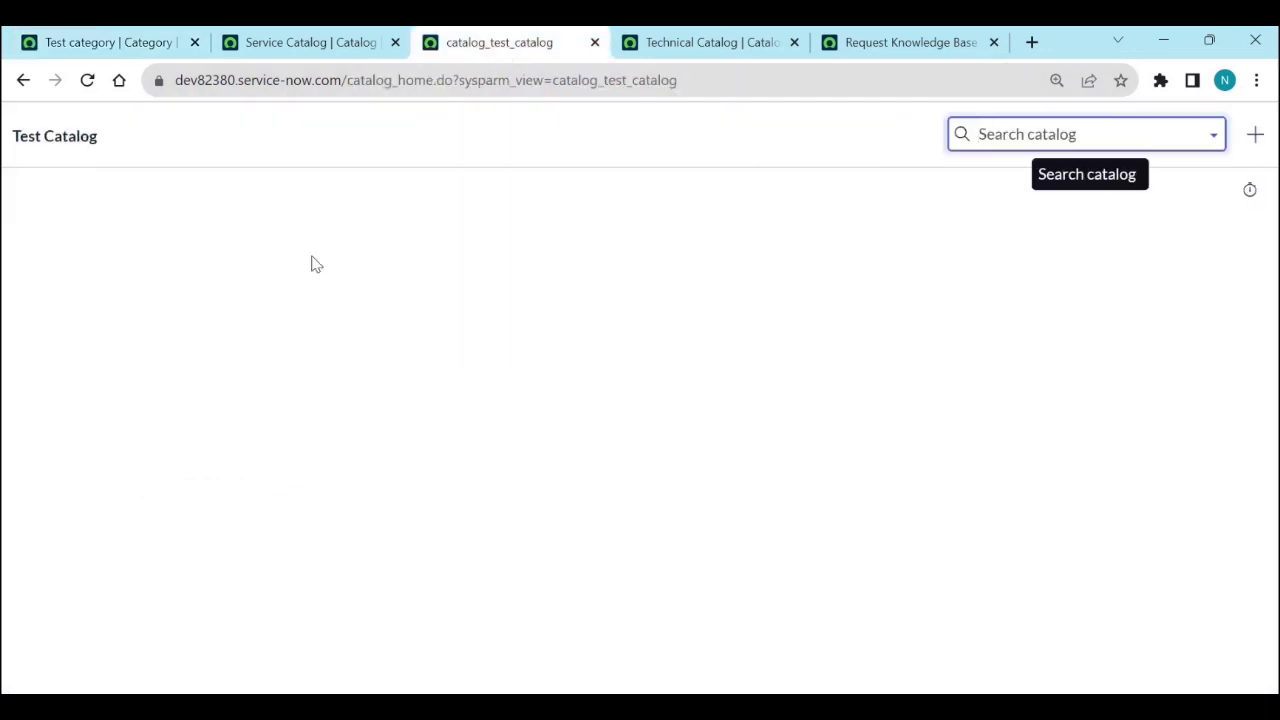
pyautogui.click(88, 80)
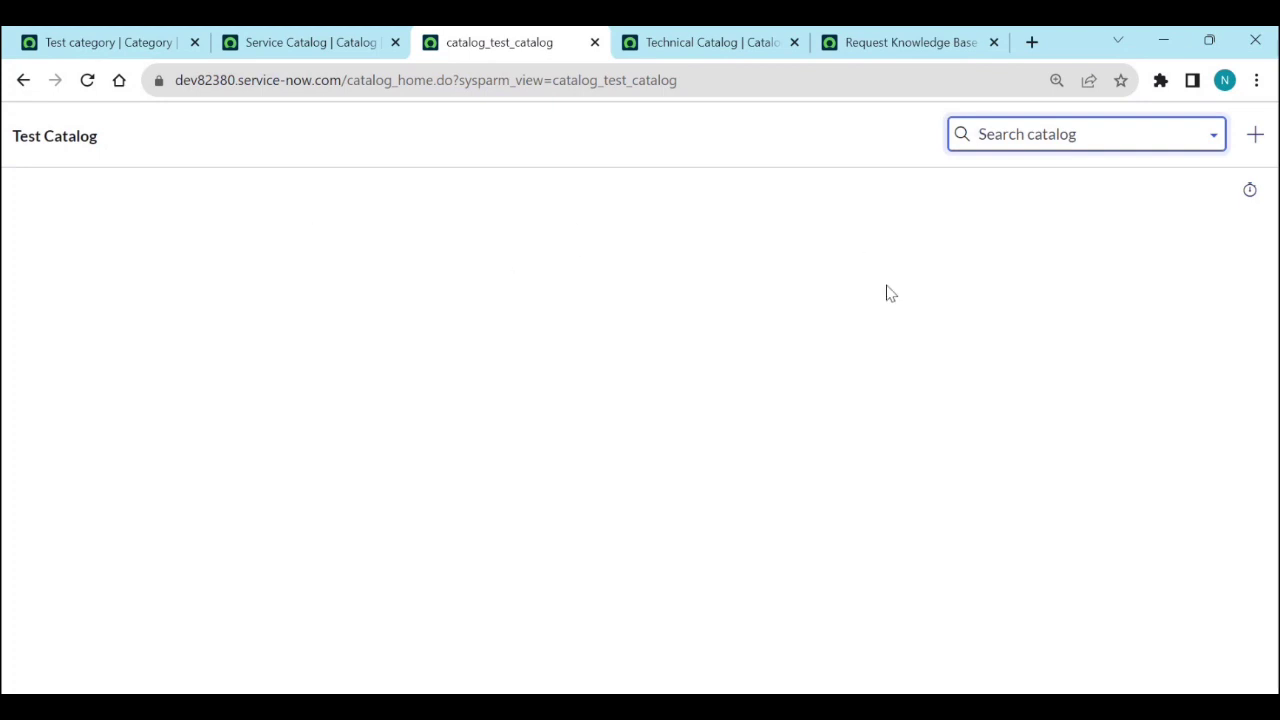
pyautogui.click(318, 46)
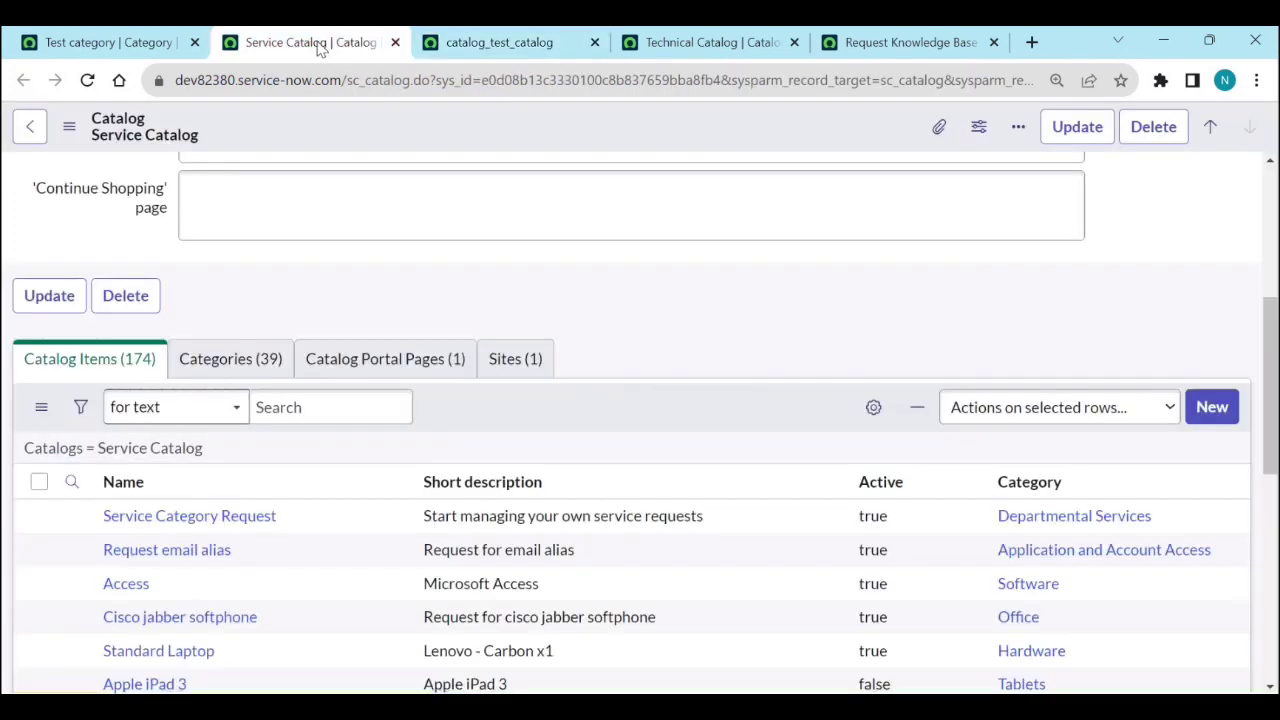
pyautogui.click(127, 50)
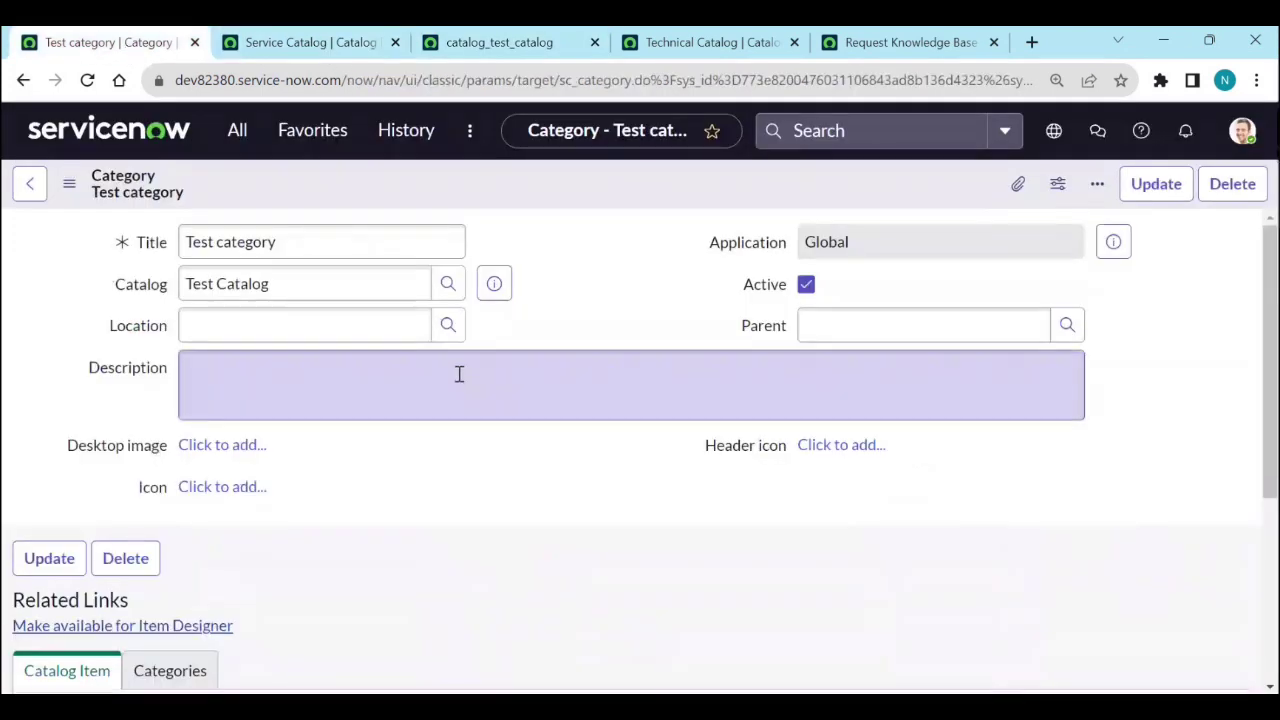
pyautogui.click(510, 48)
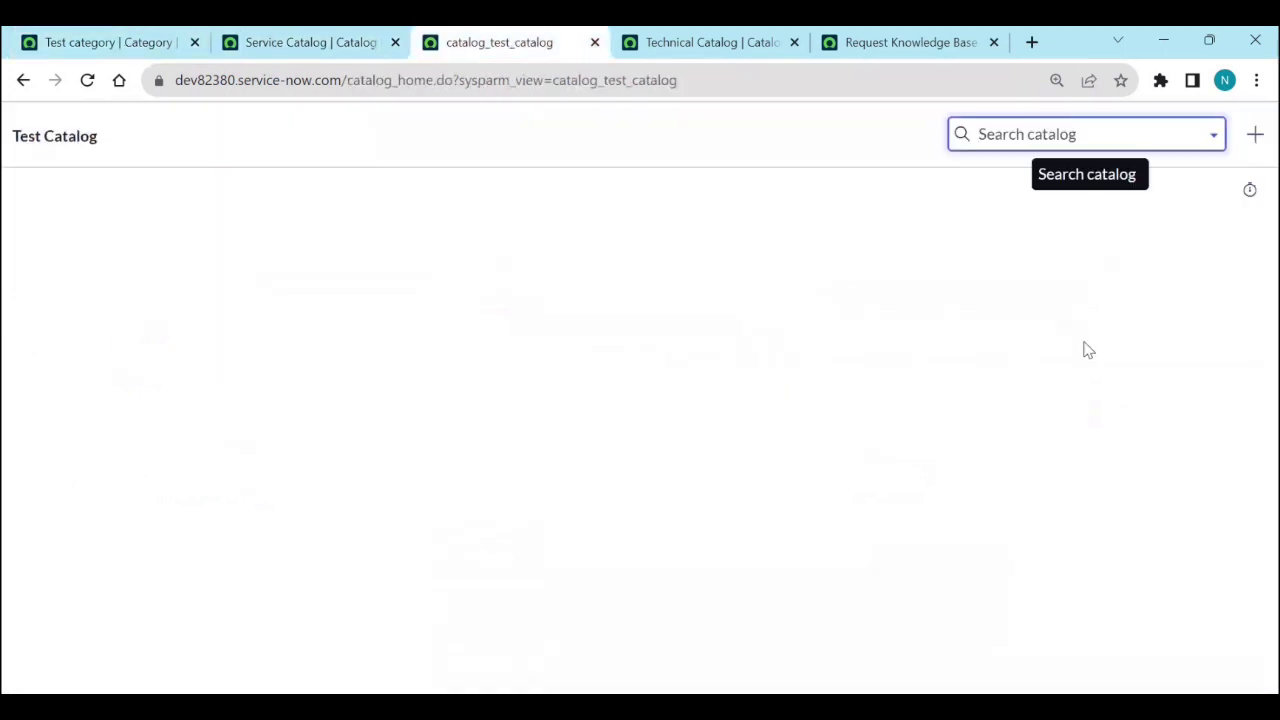
# Step: Add the Category Details section of Test category to the full-width top slot of the Test Catalog homepage
pyautogui.click(1248, 147)
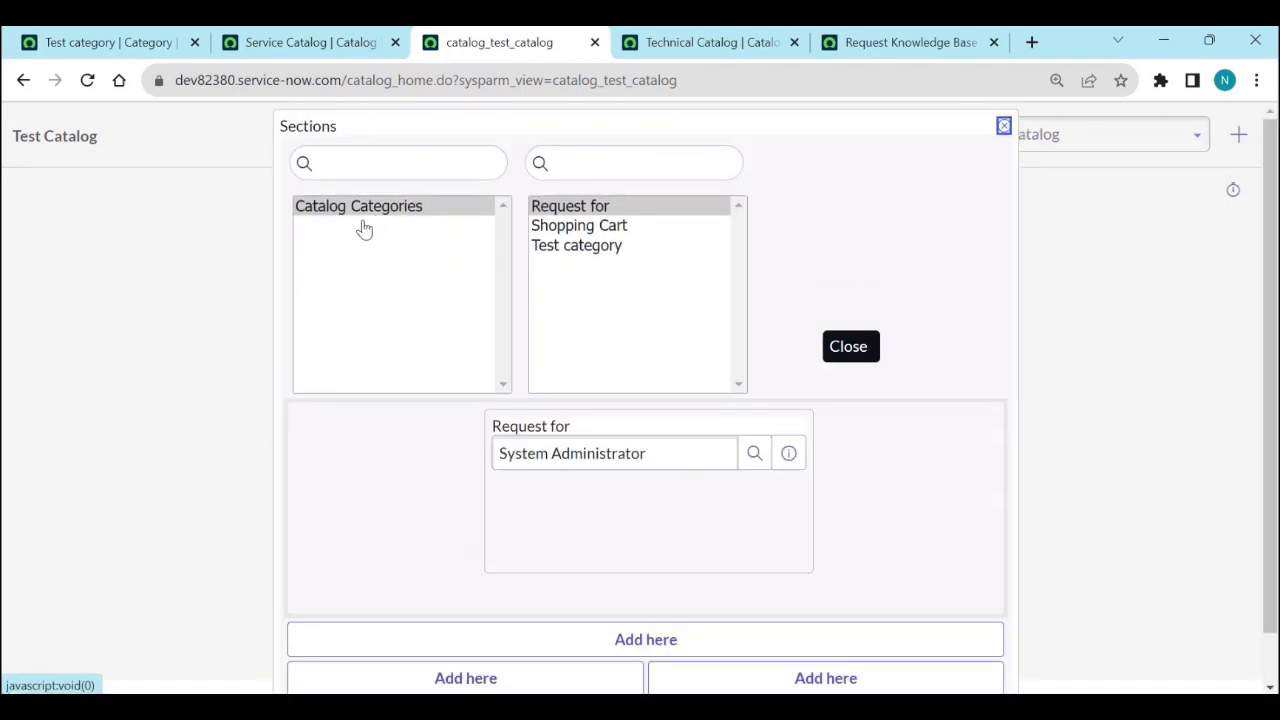
pyautogui.click(579, 230)
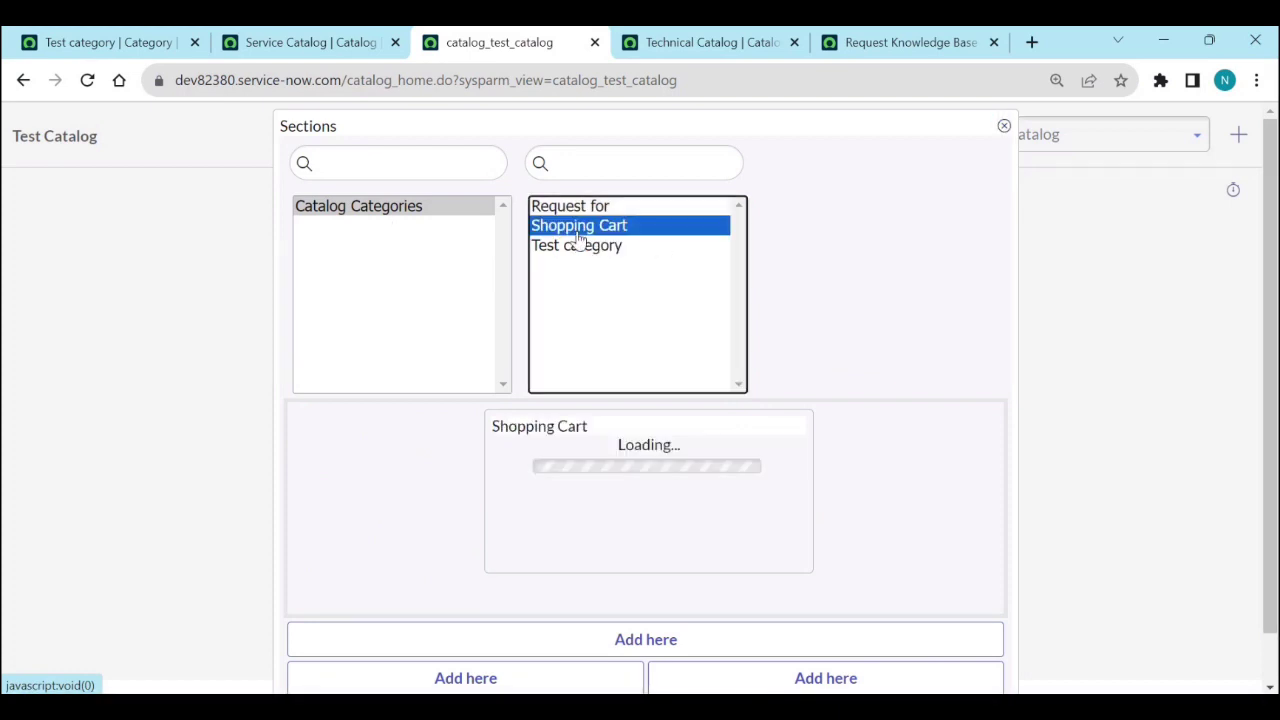
pyautogui.click(575, 252)
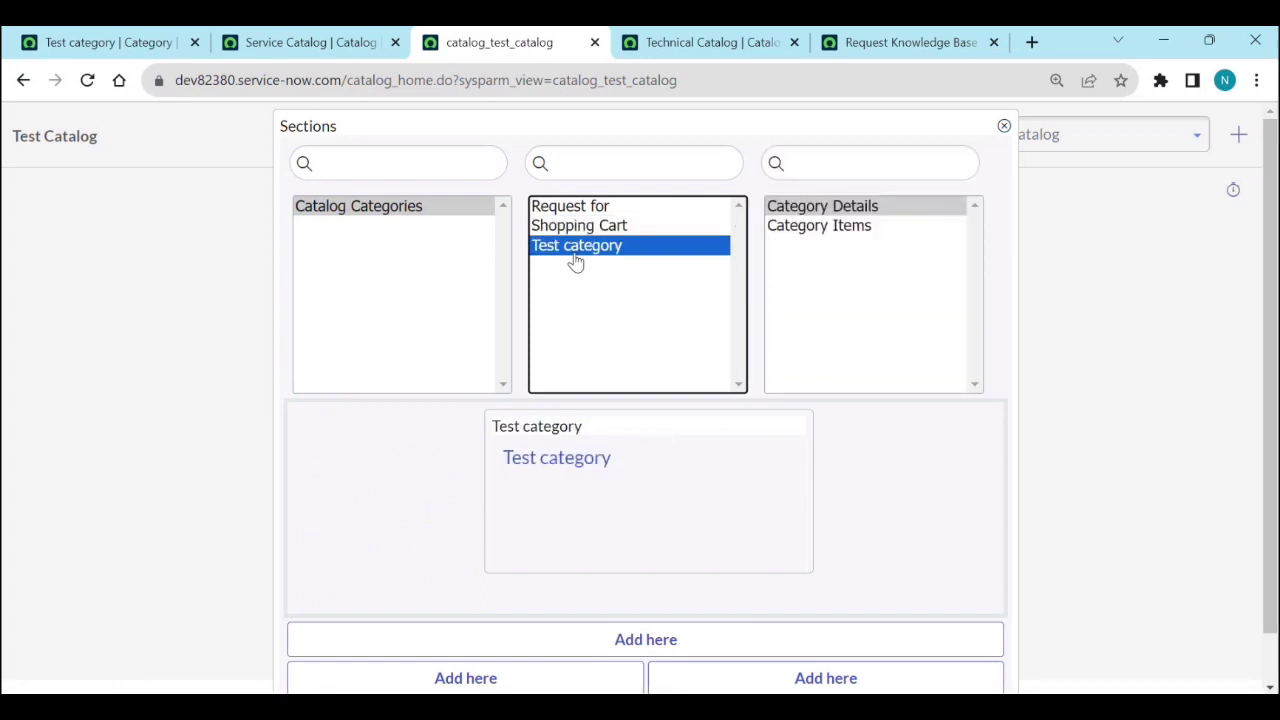
pyautogui.click(851, 210)
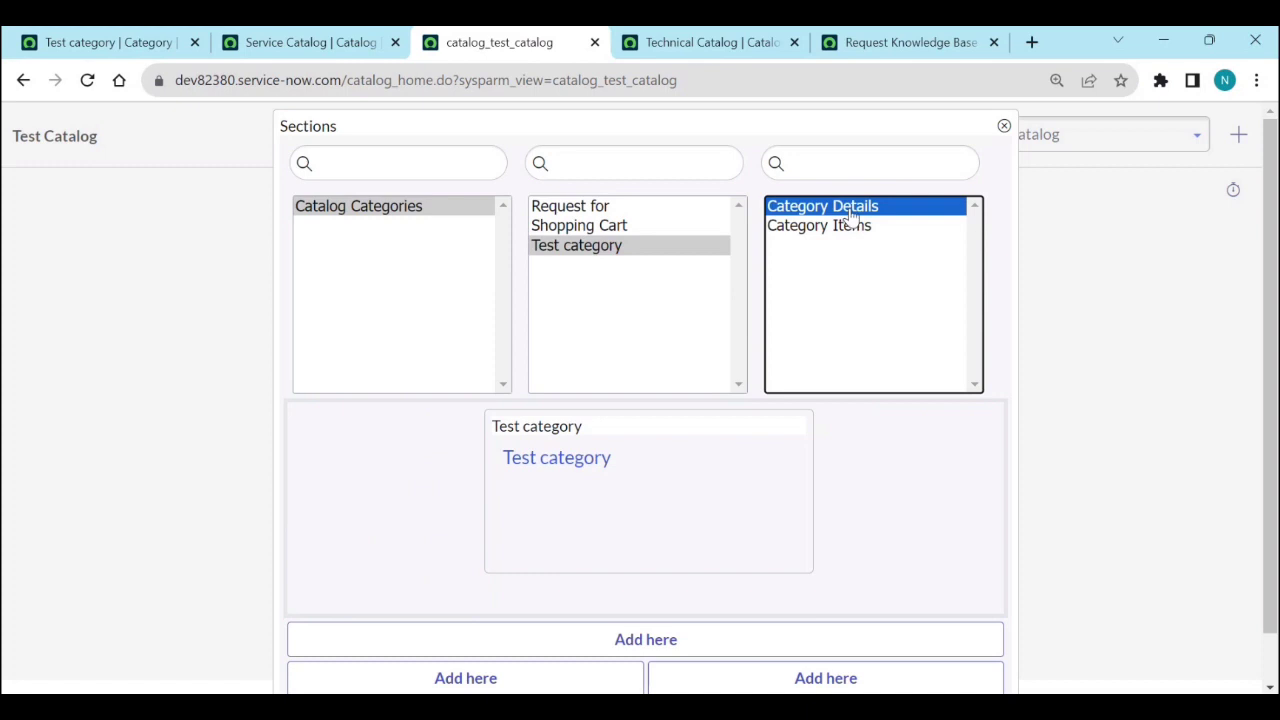
pyautogui.click(836, 232)
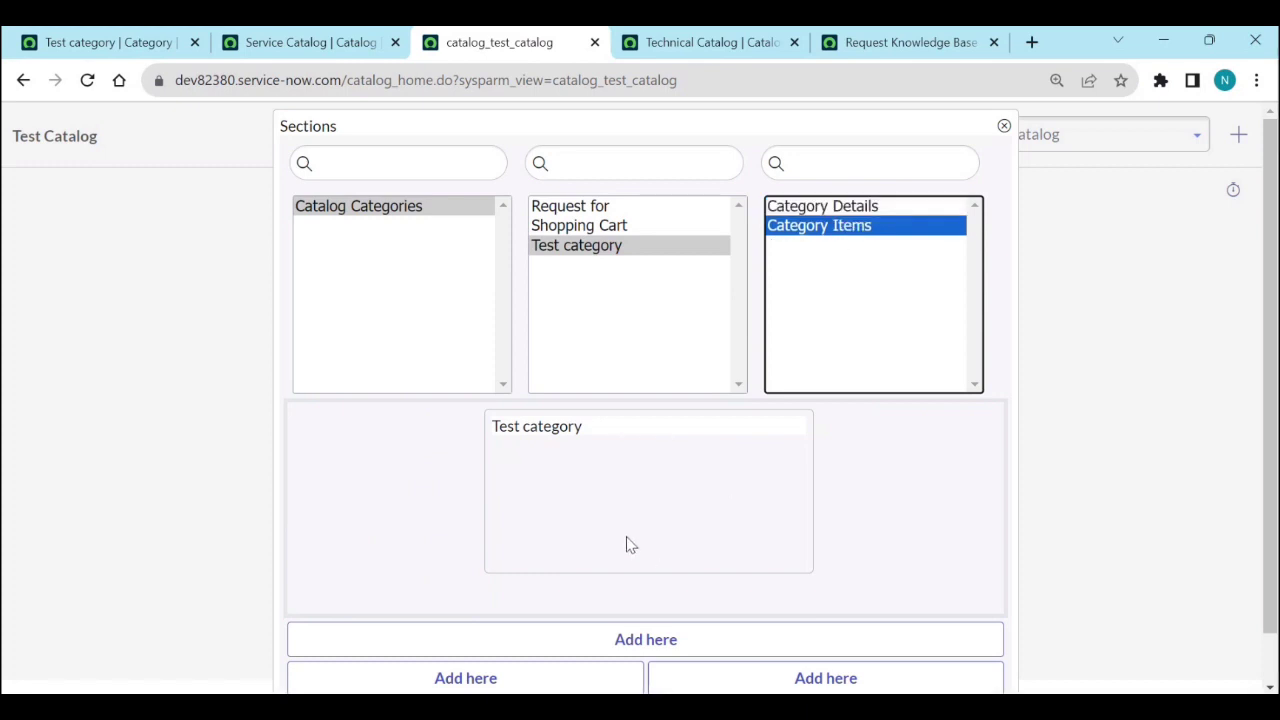
pyautogui.click(853, 212)
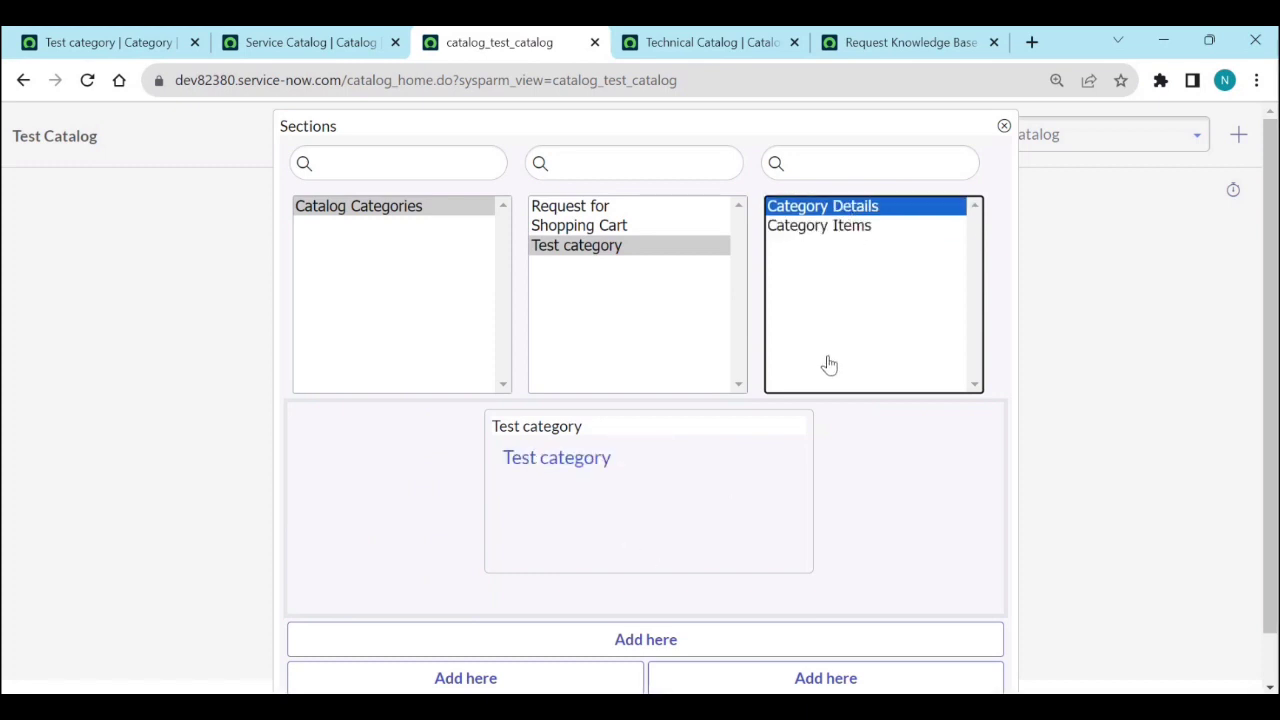
pyautogui.click(749, 645)
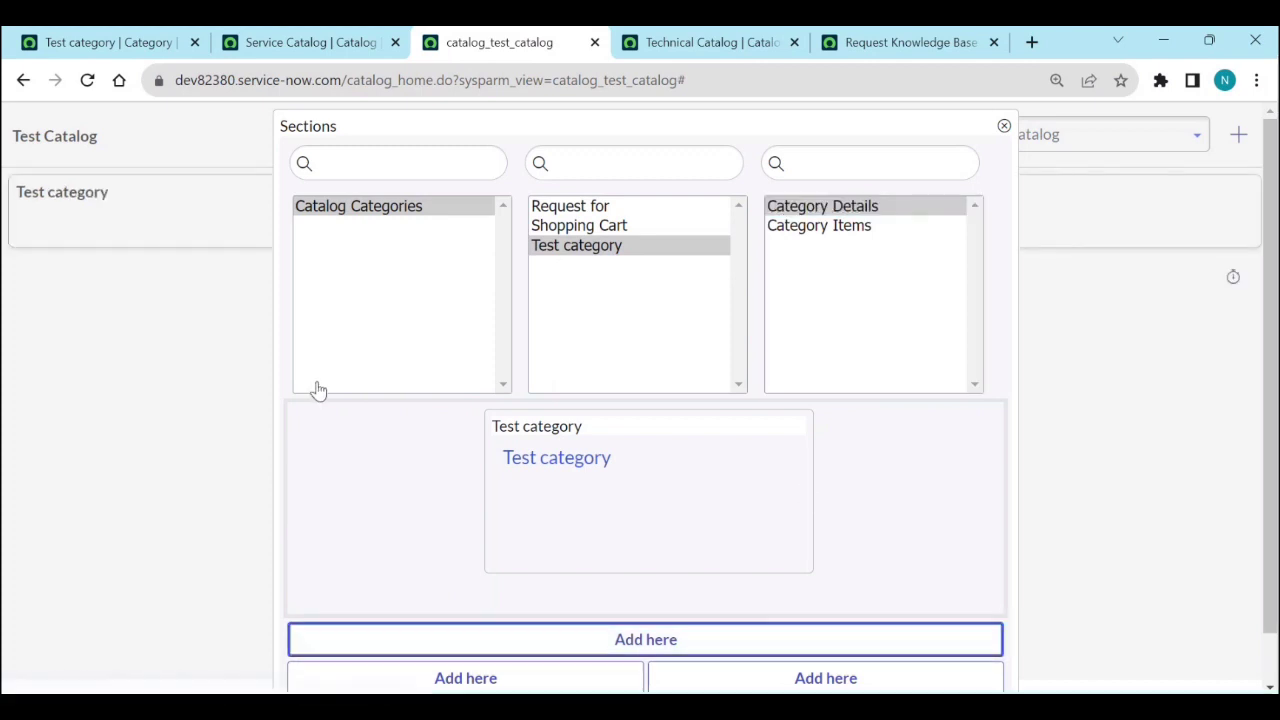
pyautogui.click(1004, 128)
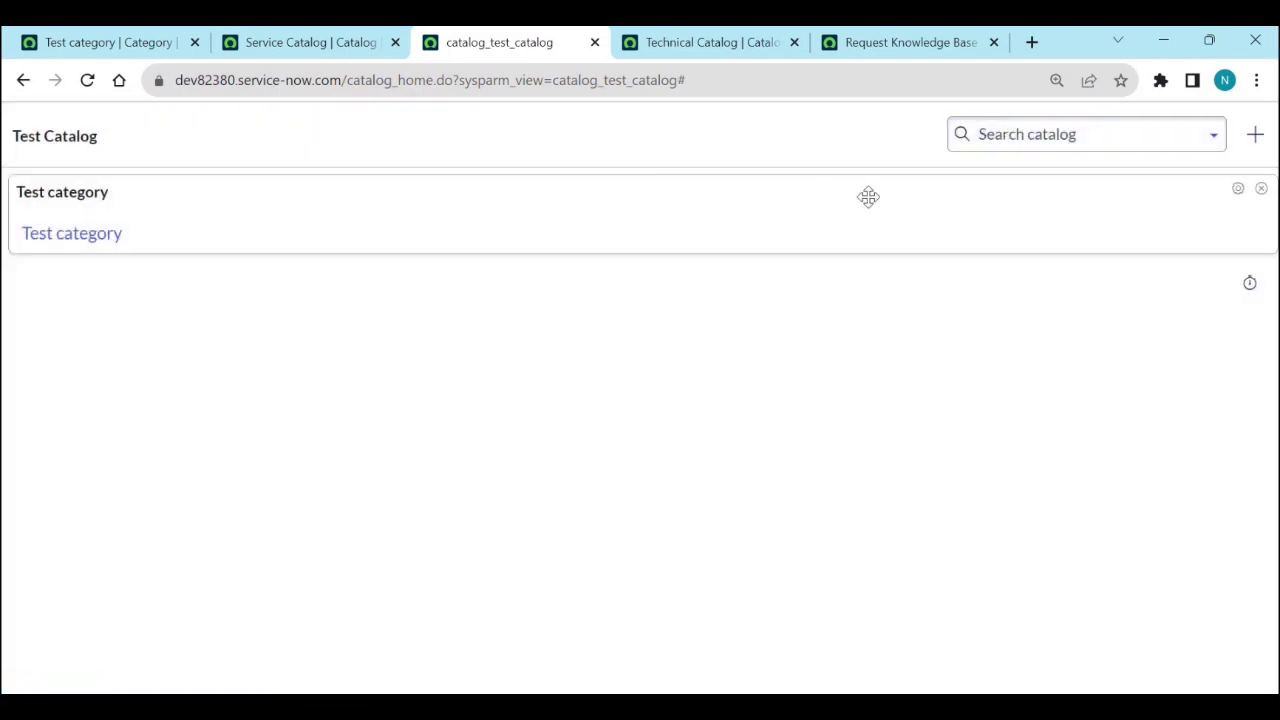
# Step: Return to the Test category record and open the Self-Service Service Catalog homepage from the navigator
pyautogui.click(280, 40)
pyautogui.click(110, 42)
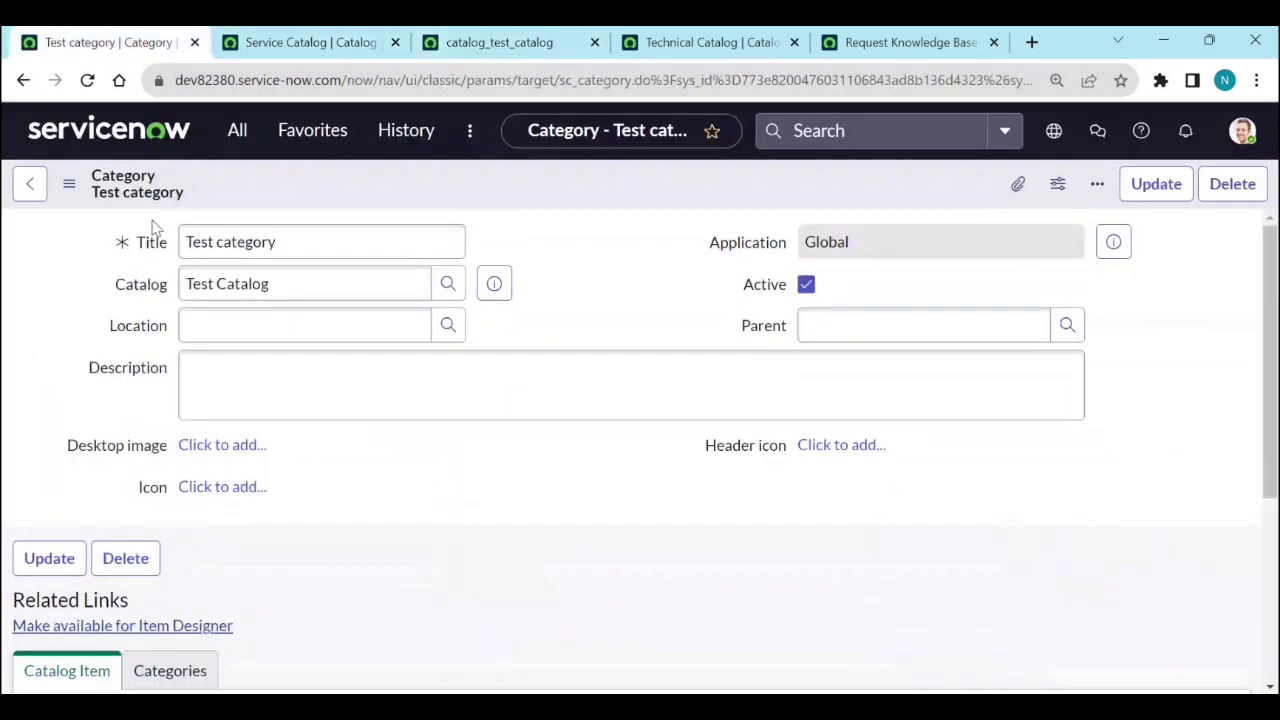
pyautogui.click(237, 130)
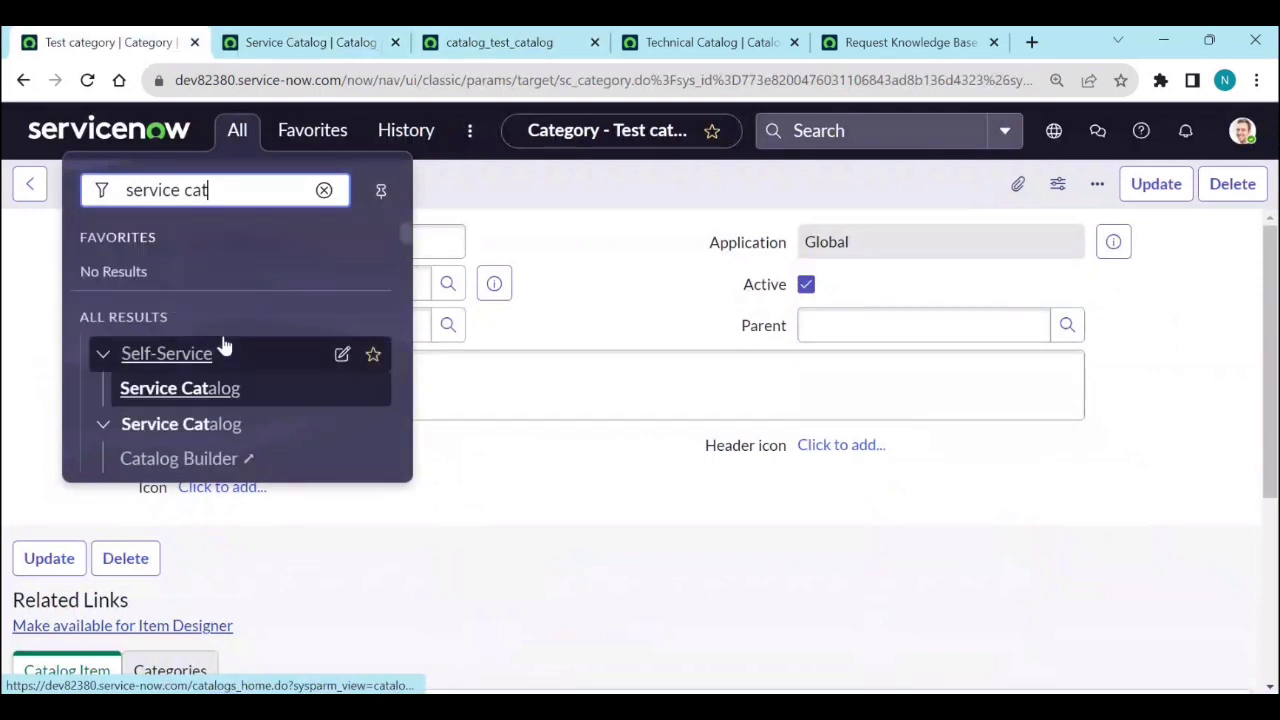
pyautogui.click(204, 394)
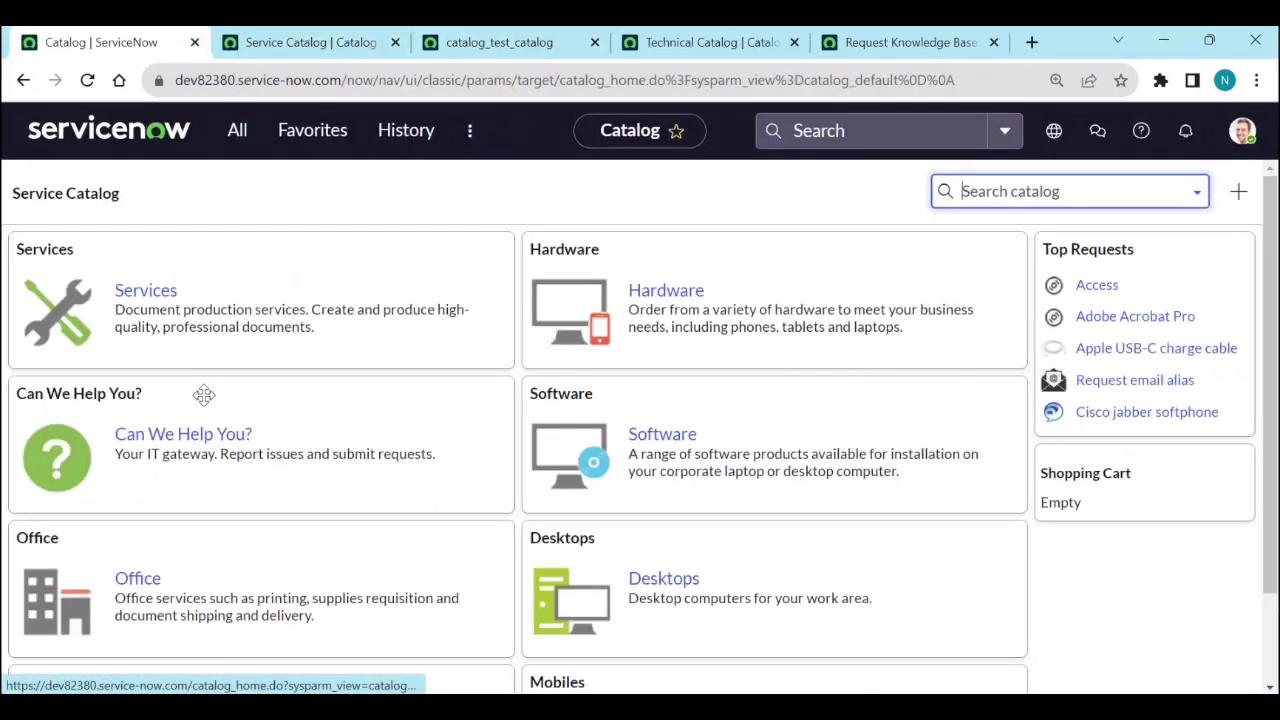
# Step: Open the Service Catalog homepage's section picker and examine the catalog categories and layout slots available for adding content
pyautogui.click(1238, 191)
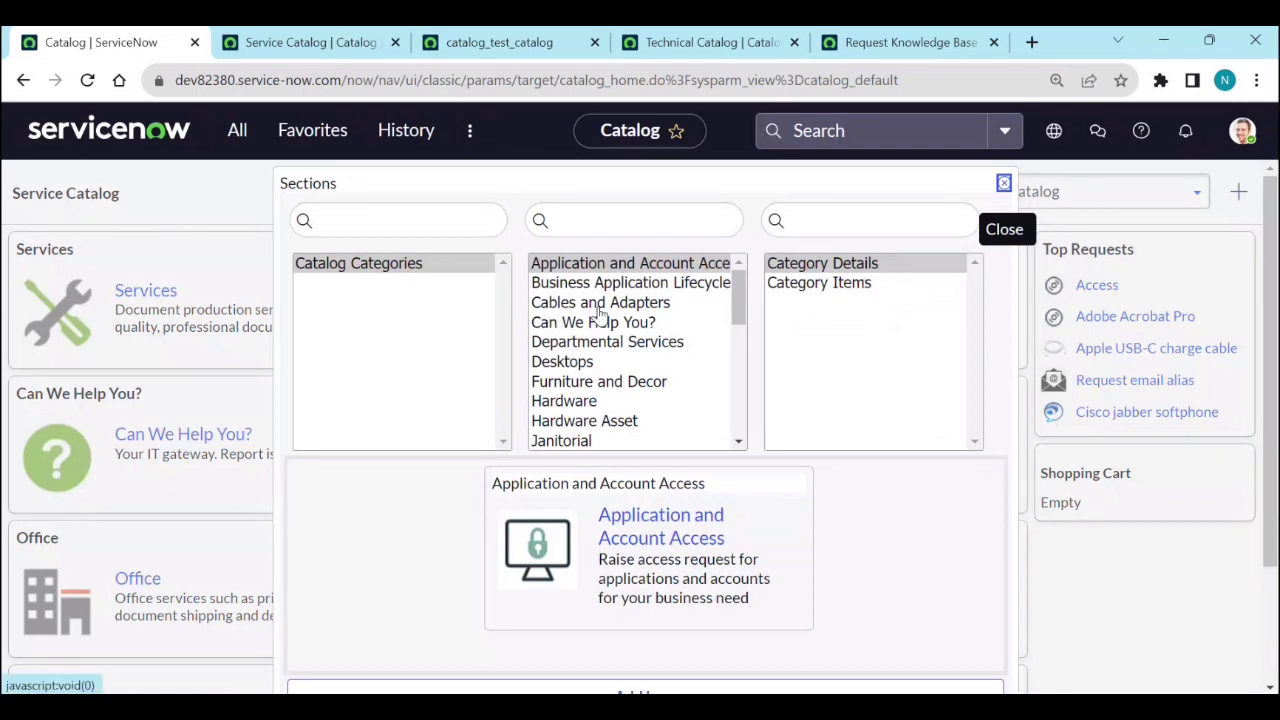
pyautogui.scroll(-4, 605, 325)
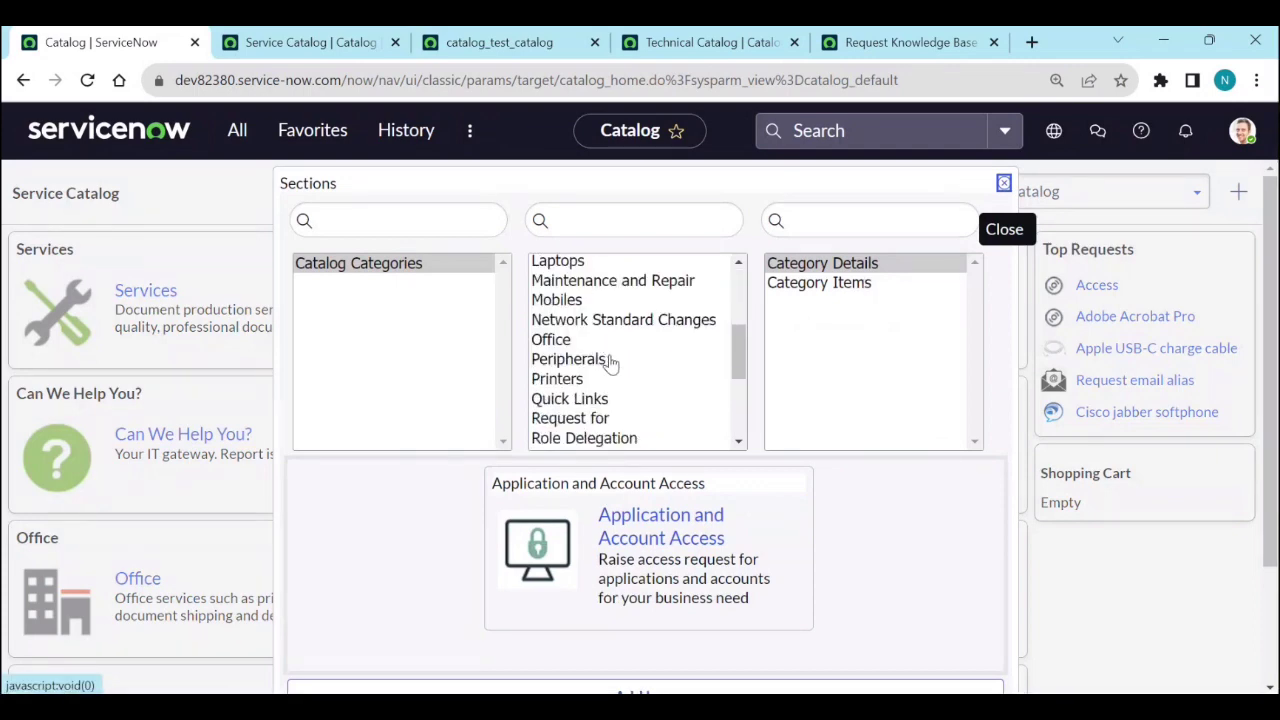
pyautogui.scroll(-4, 610, 362)
pyautogui.scroll(-1, 610, 376)
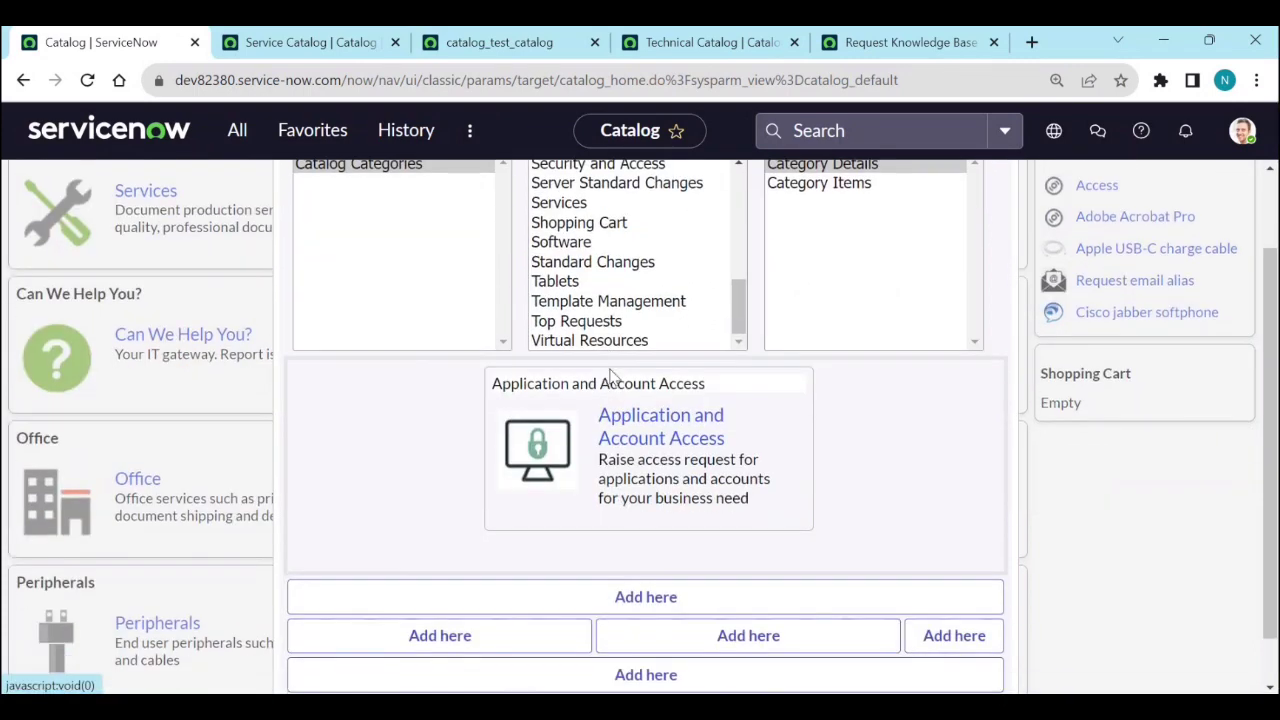
pyautogui.scroll(2, 628, 325)
pyautogui.scroll(6, 634, 311)
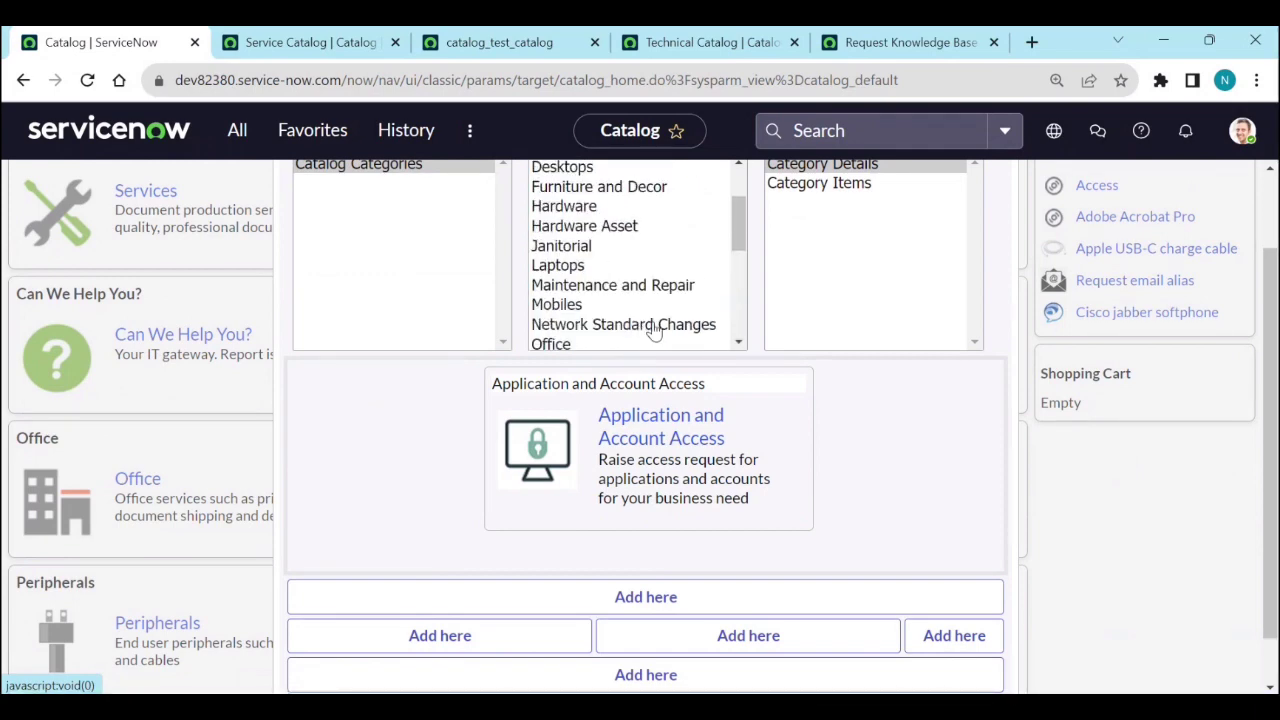
pyautogui.scroll(1, 740, 365)
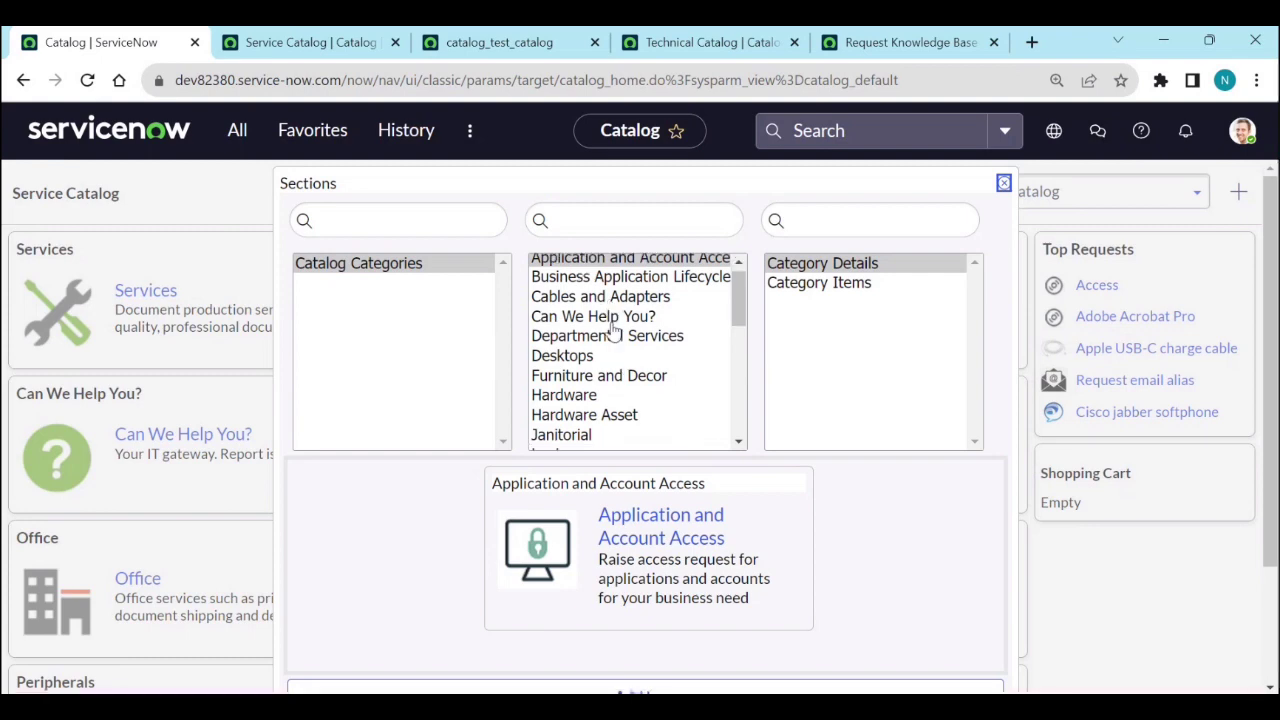
# Step: Look through the full list of catalog categories and the layout slots in the Sections picker, then dismiss it
pyautogui.scroll(-4, 615, 340)
pyautogui.scroll(-1, 610, 389)
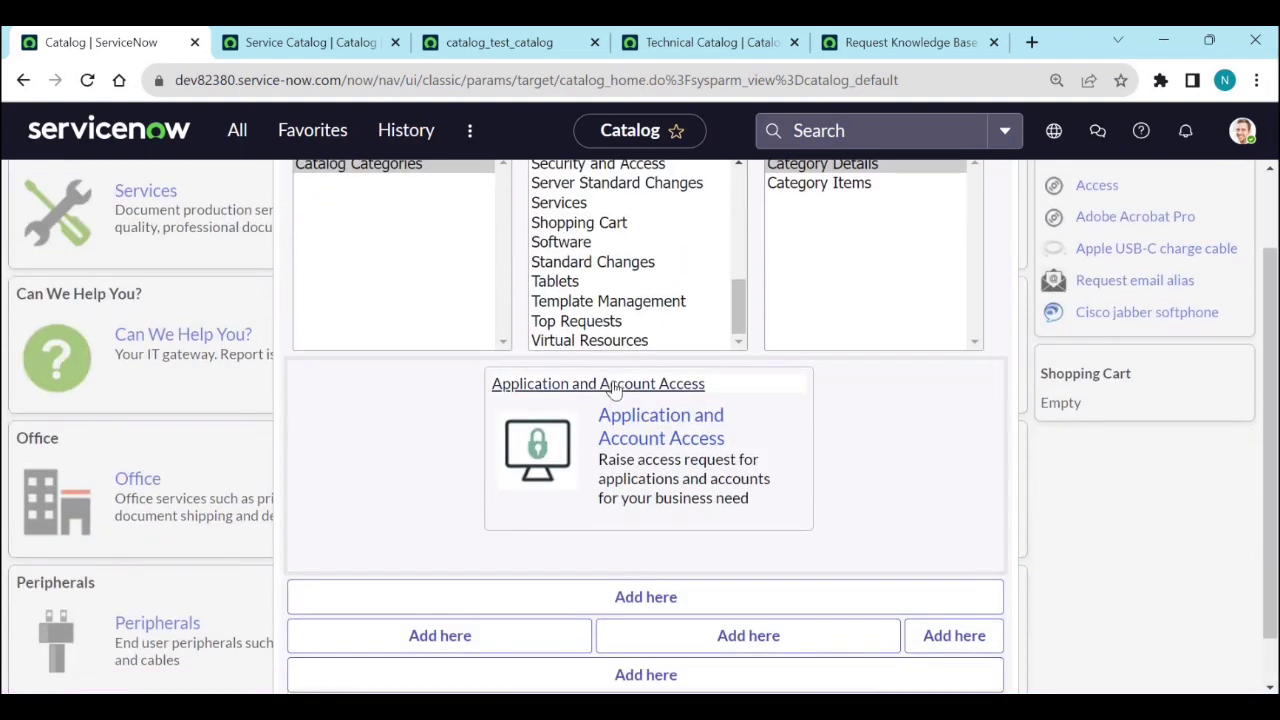
pyautogui.scroll(5, 622, 330)
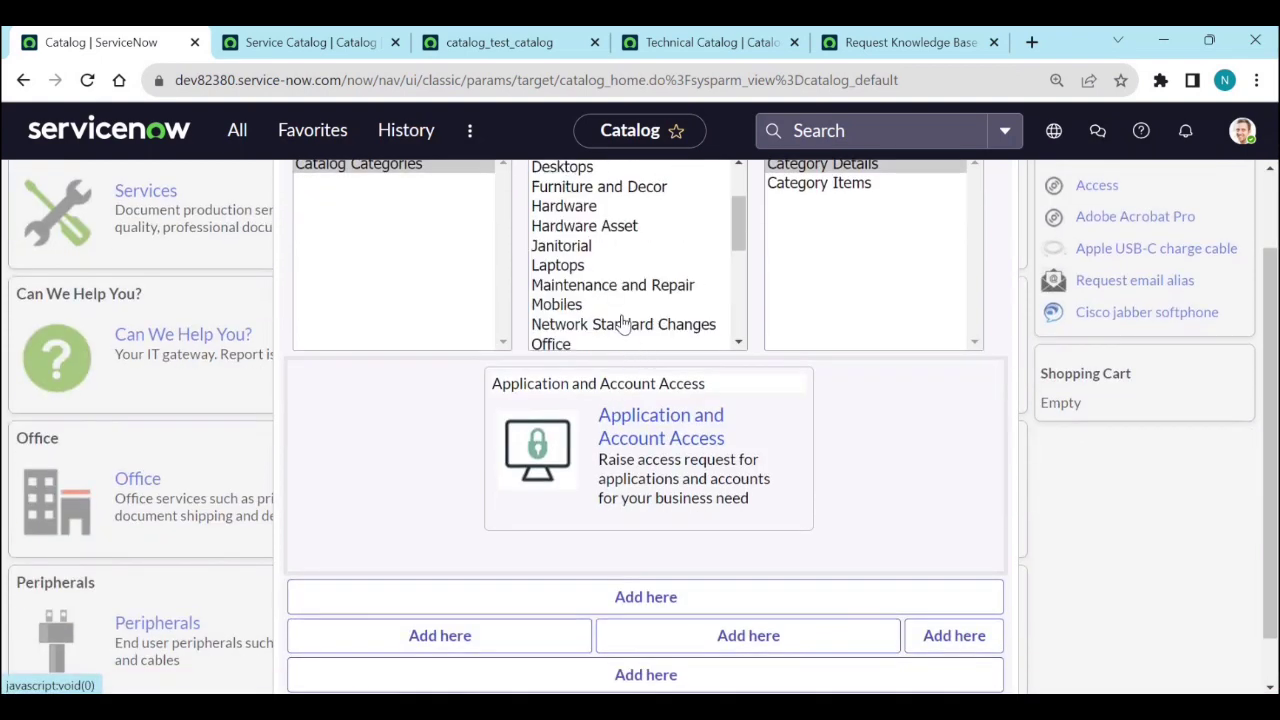
pyautogui.scroll(1, 766, 322)
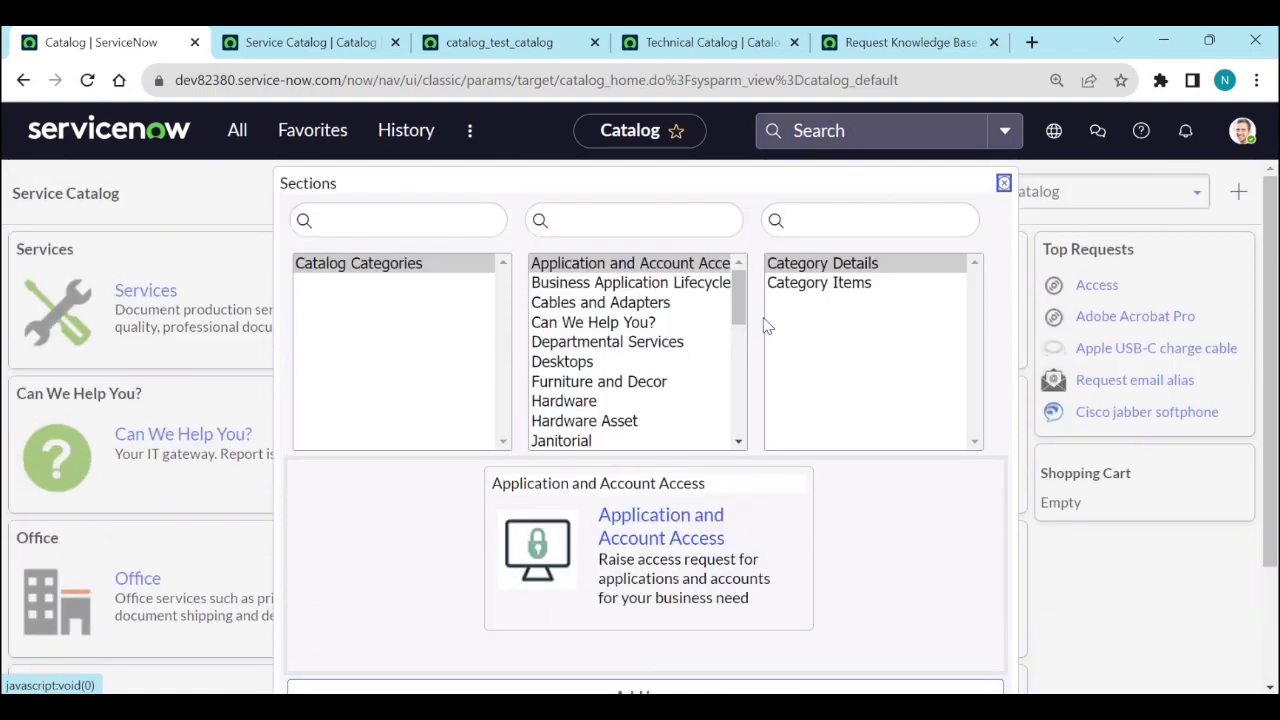
pyautogui.click(1004, 185)
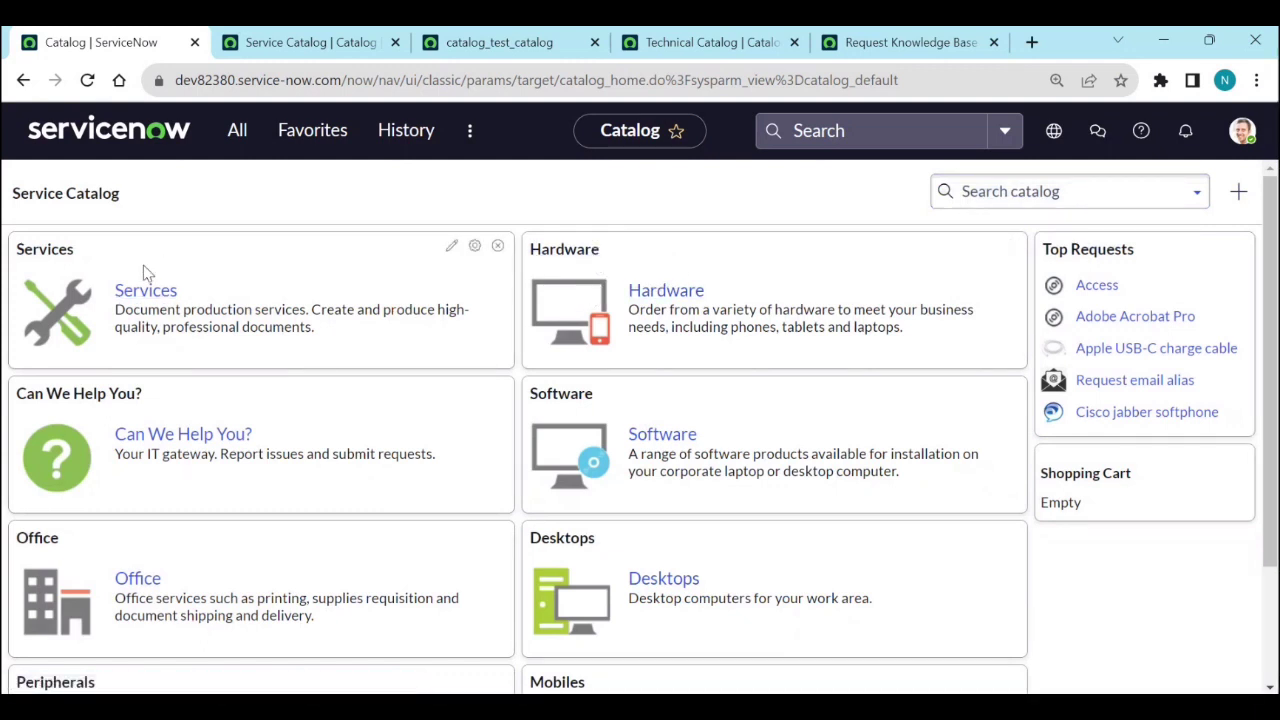
# Step: Rearrange the Service Catalog homepage so Hardware heads the first column, followed by Can We Help You? and Services
pyautogui.moveTo(682, 248); pyautogui.dragTo(145, 263)
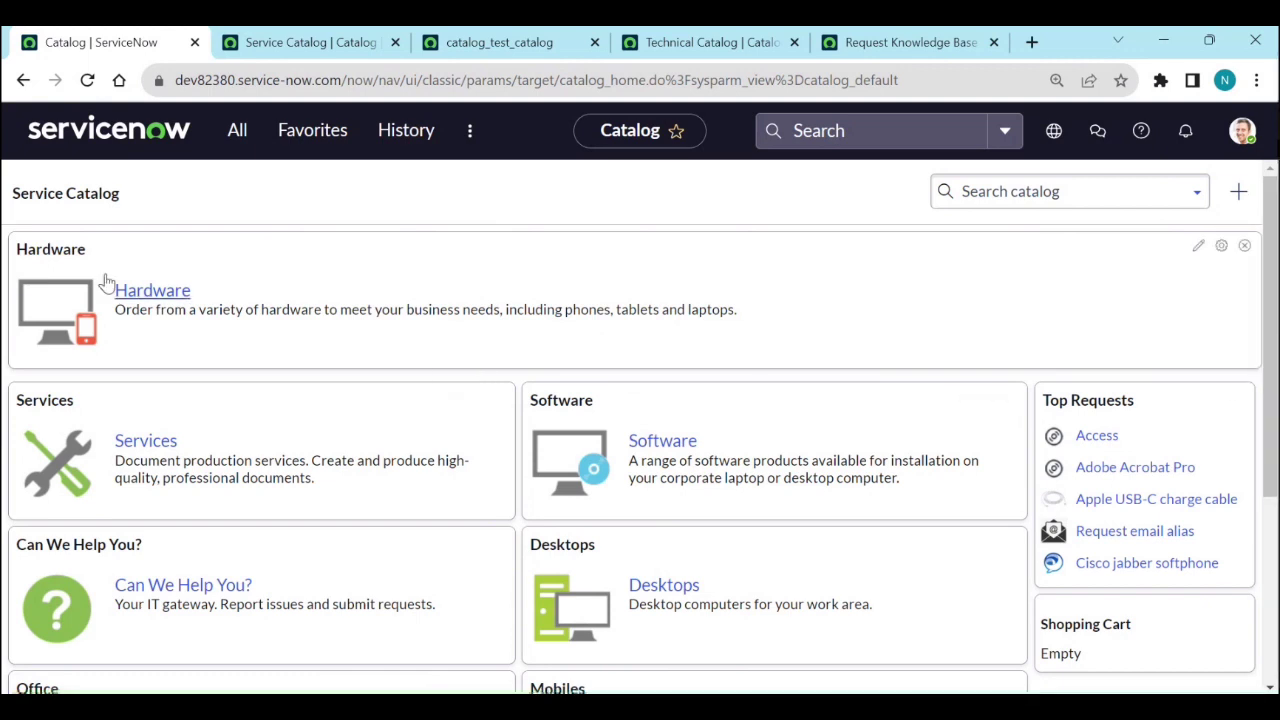
pyautogui.moveTo(57, 234); pyautogui.dragTo(72, 384)
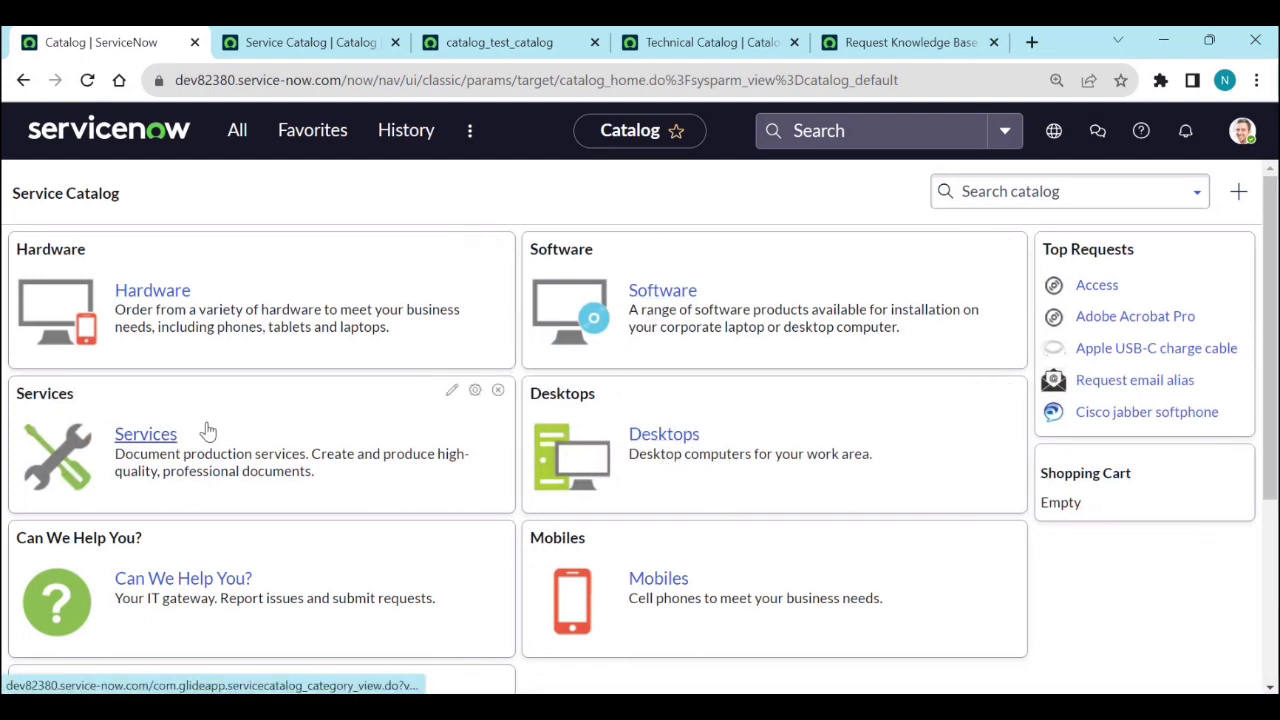
pyautogui.moveTo(179, 527); pyautogui.dragTo(199, 398)
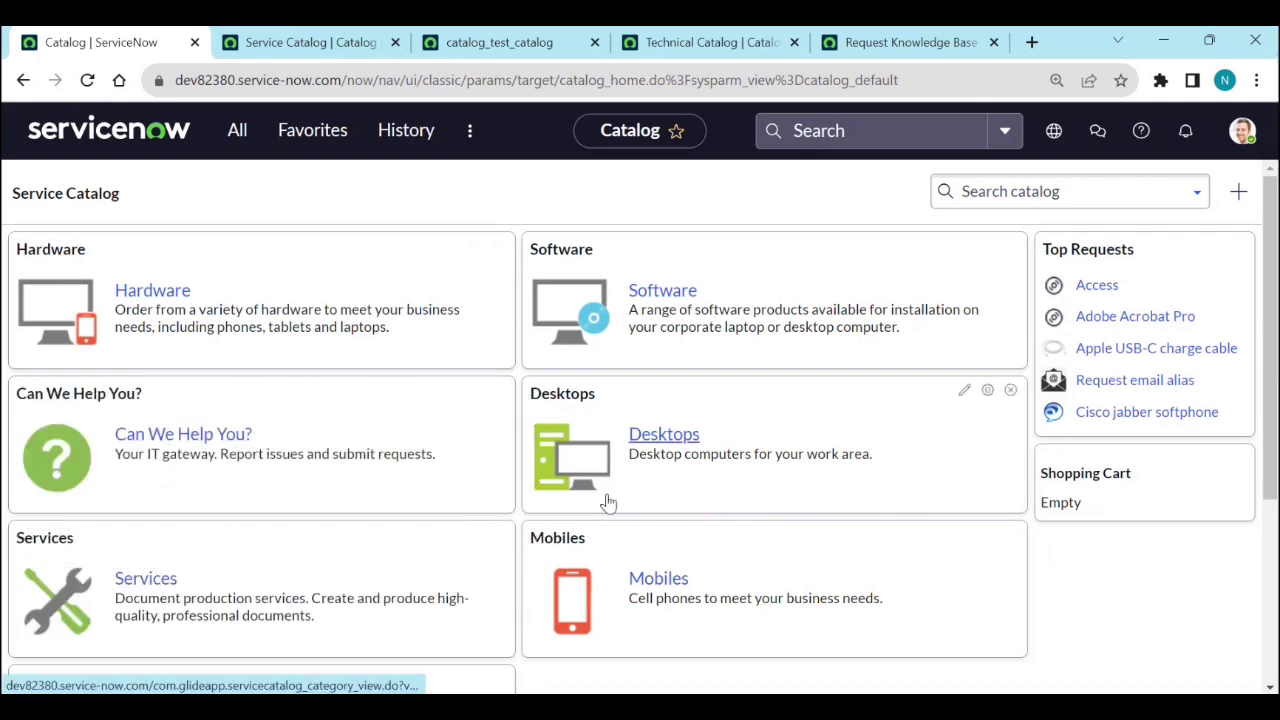
# Step: Open the Peripherals category record for editing from its widget on the Service Catalog homepage
pyautogui.scroll(-3, 660, 577)
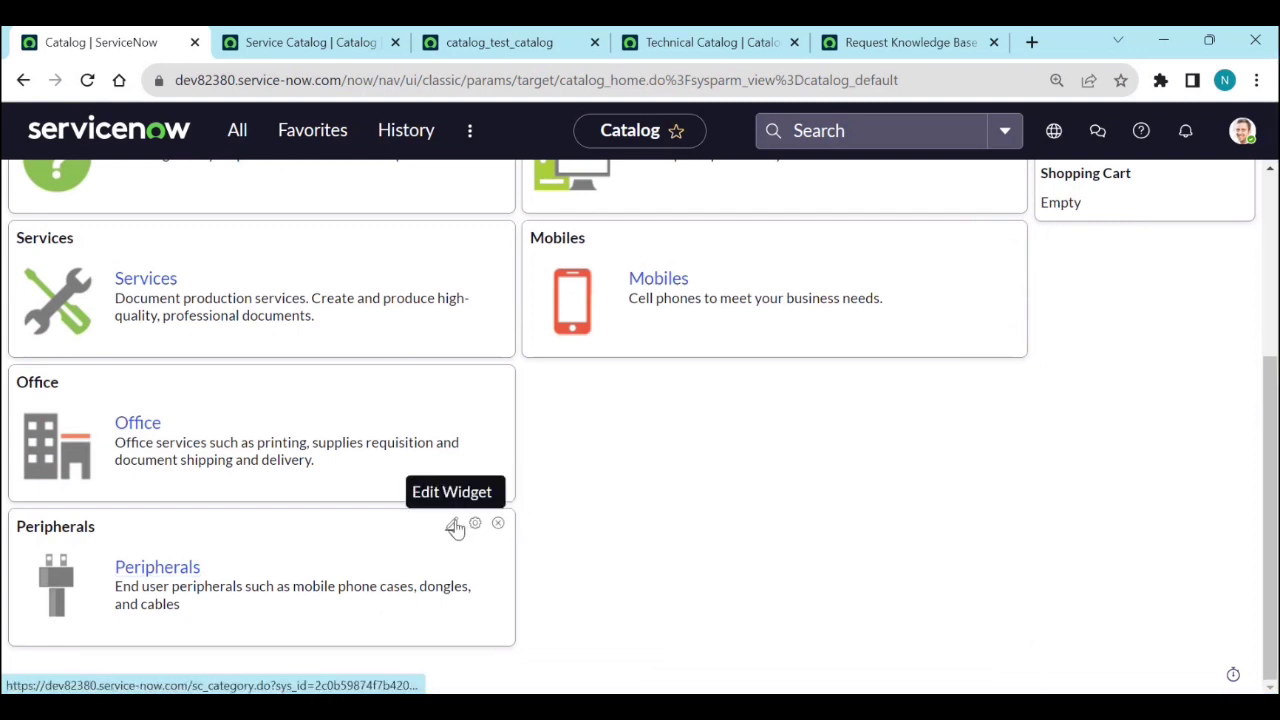
pyautogui.click(453, 525)
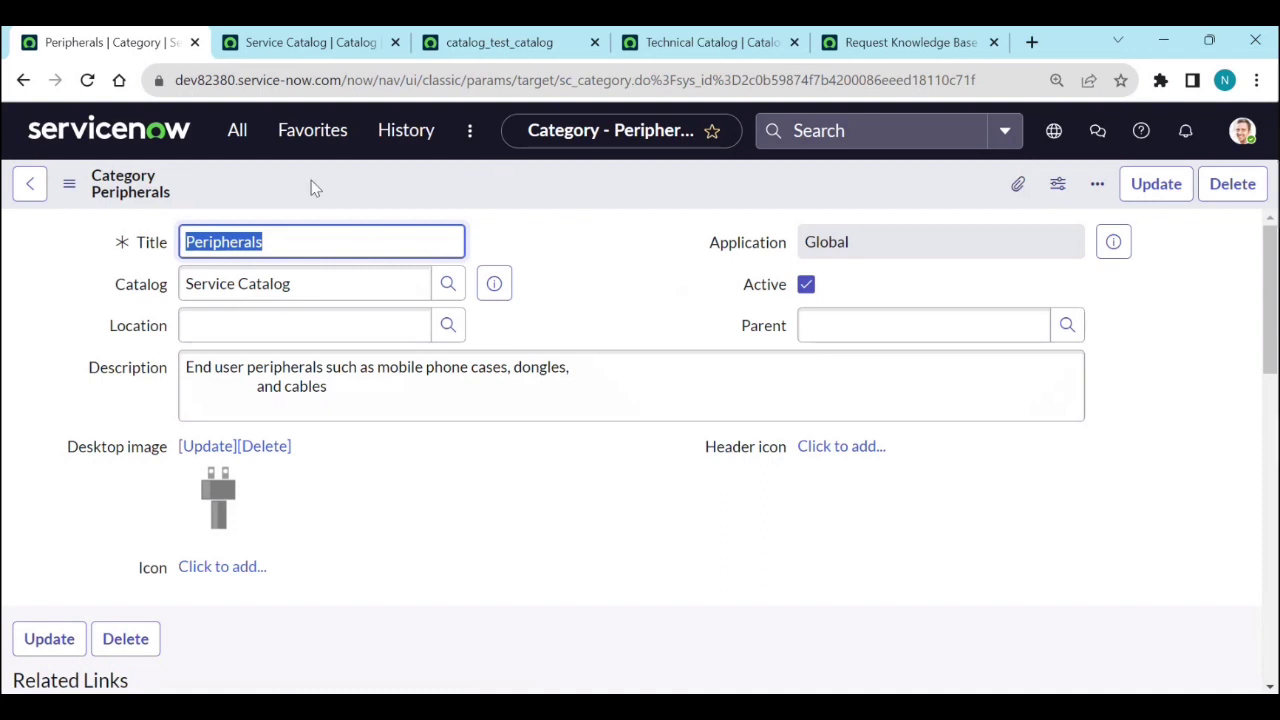
# Step: Open the Test Catalog record from the Maintain Catalogs list
pyautogui.click(250, 131)
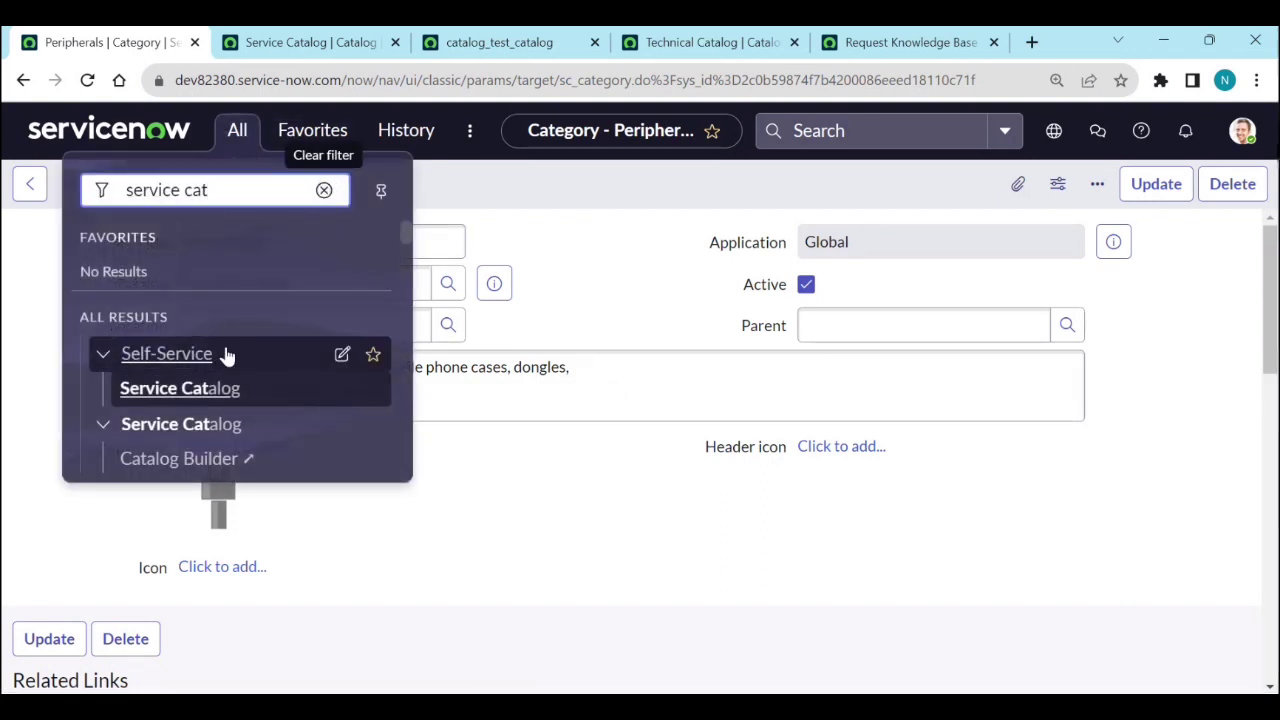
pyautogui.scroll(-4, 229, 392)
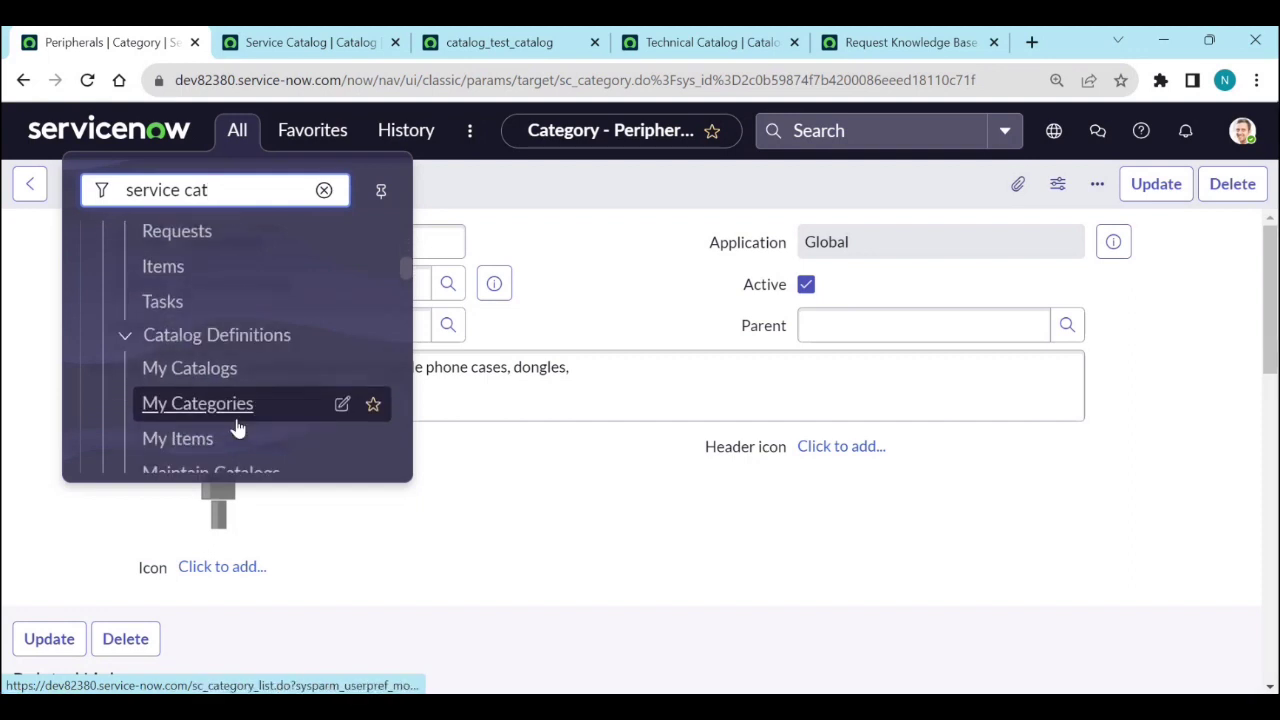
pyautogui.scroll(-4, 234, 426)
pyautogui.click(211, 276)
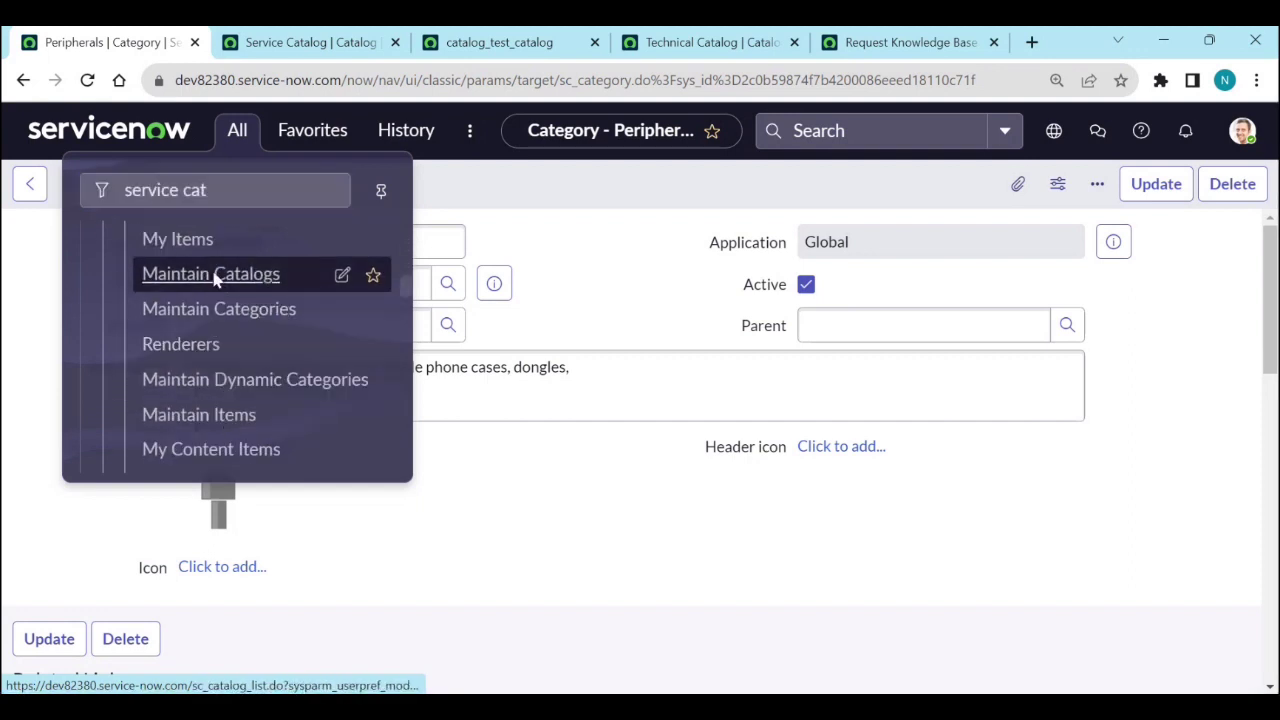
pyautogui.click(144, 367)
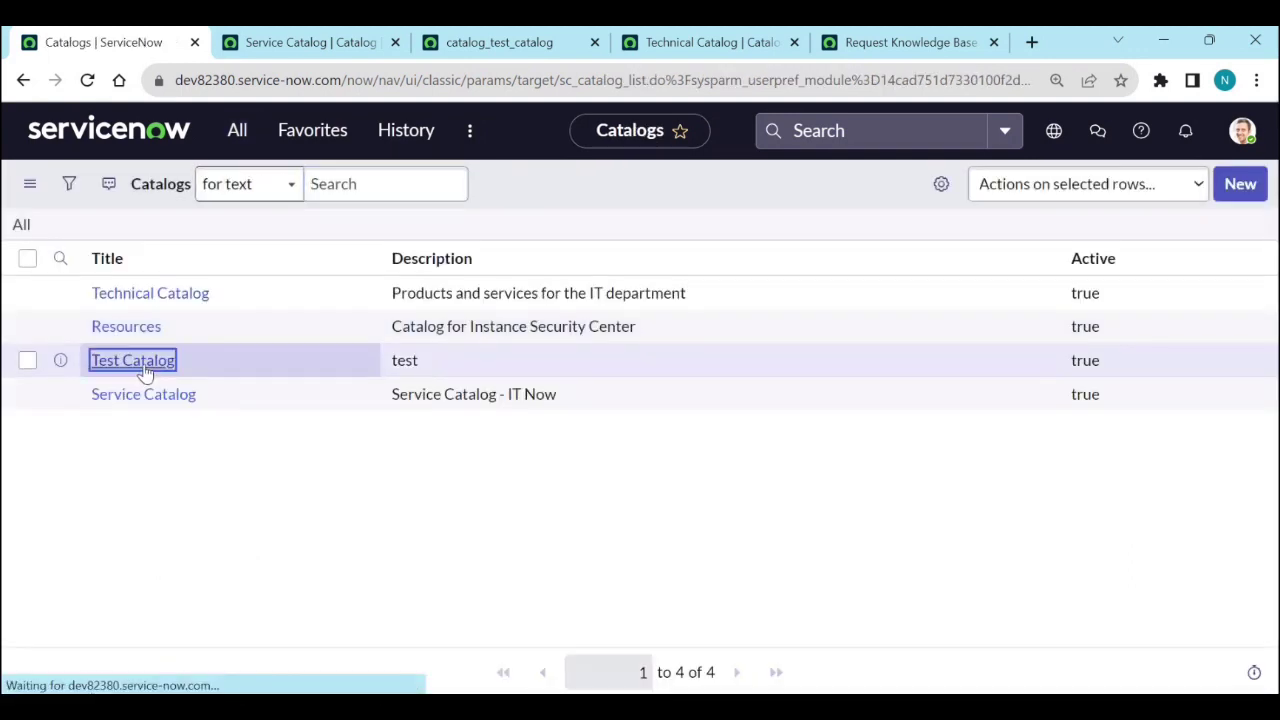
# Step: Create a new category titled "Test cat 2" from the Test Catalog record's related categories and submit it
pyautogui.scroll(-5, 257, 449)
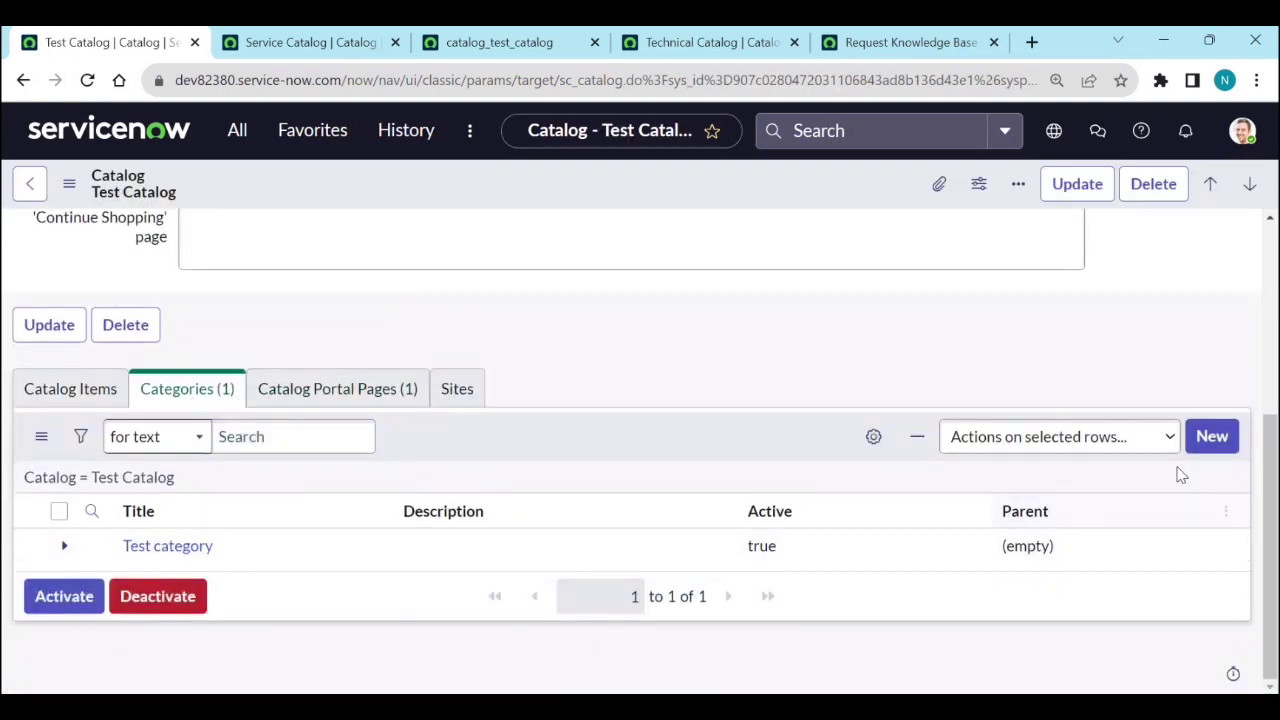
pyautogui.click(1210, 437)
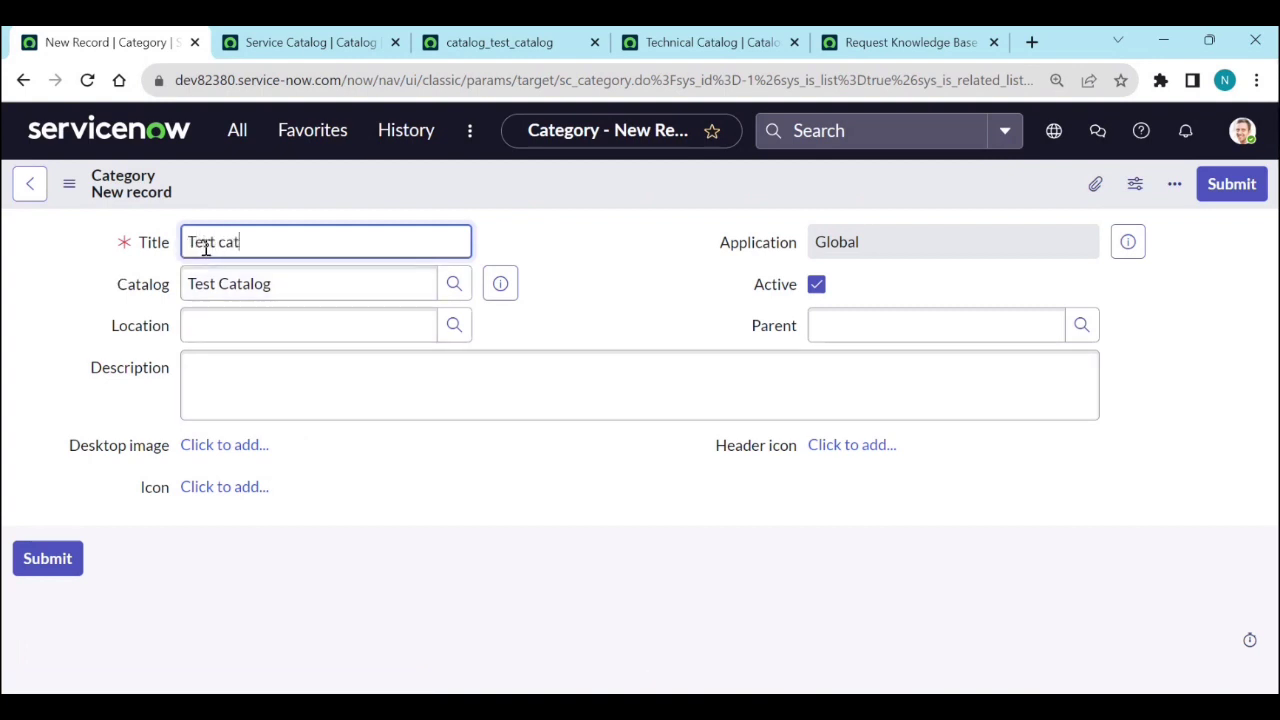
pyautogui.write('Test cat 2')
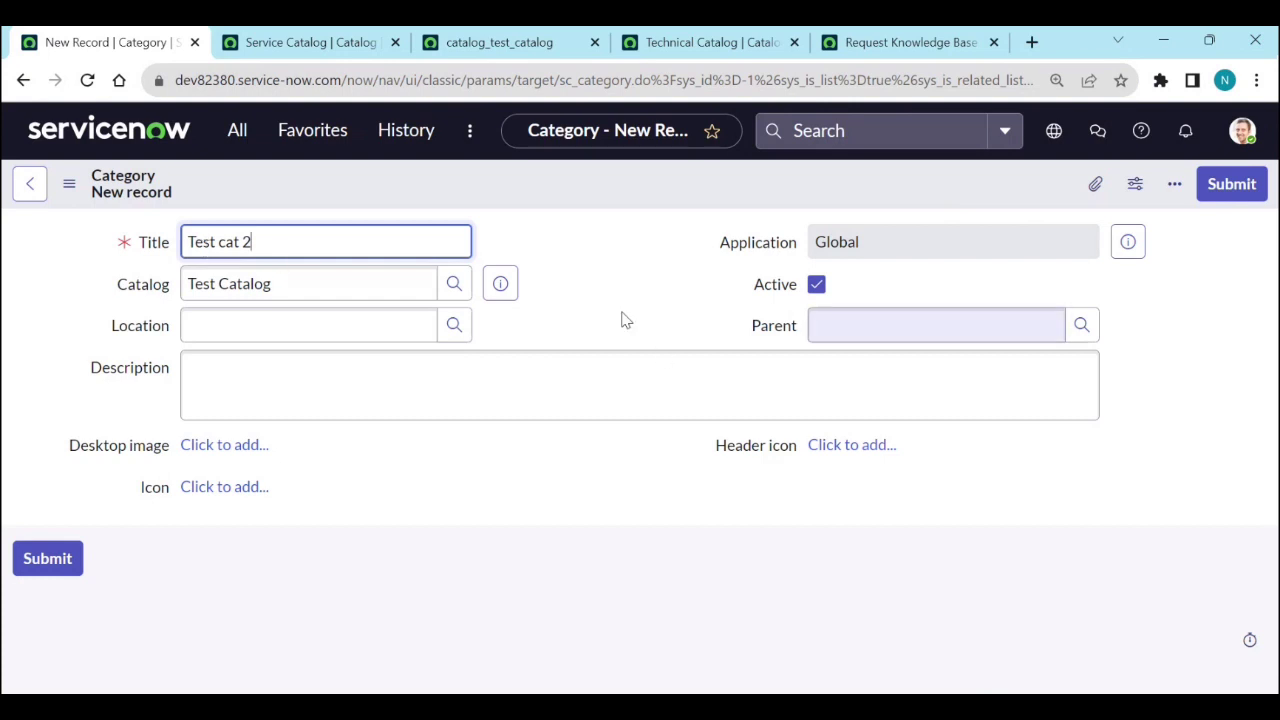
pyautogui.click(603, 313)
pyautogui.click(1231, 185)
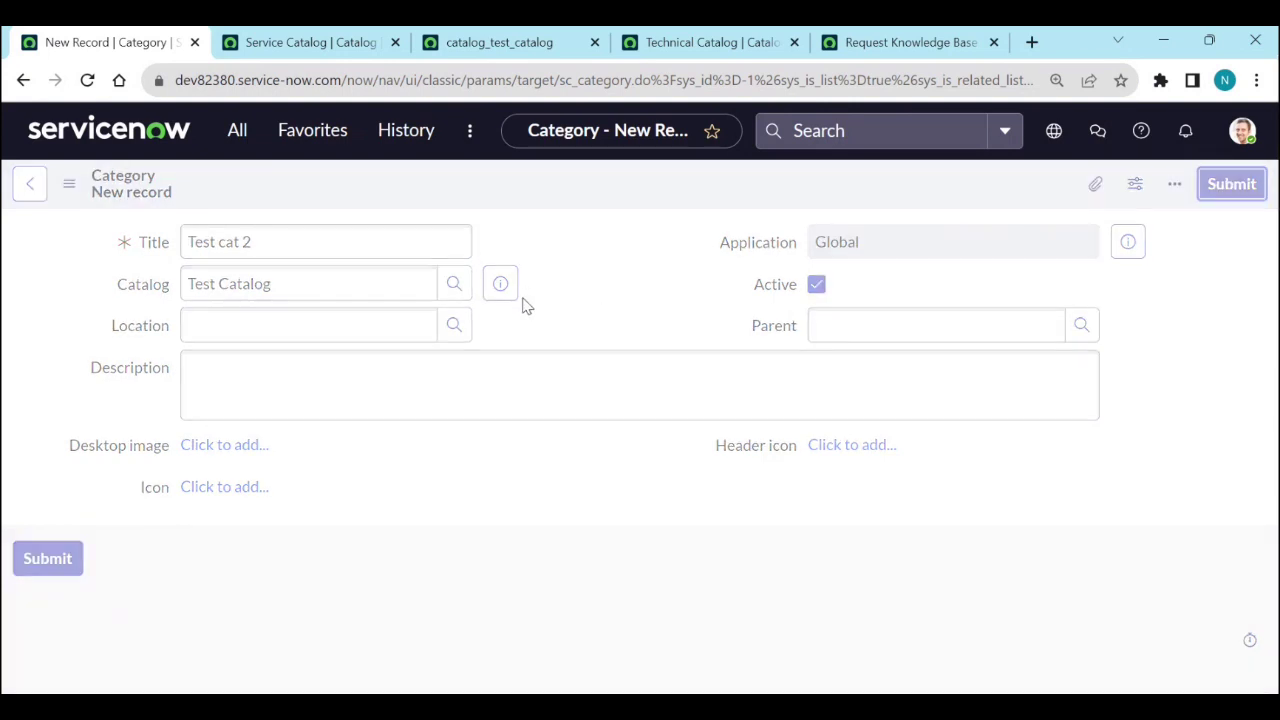
# Step: Add the Category Details section of Test cat 2 to the second-column slot of the Test Catalog homepage
pyautogui.click(708, 44)
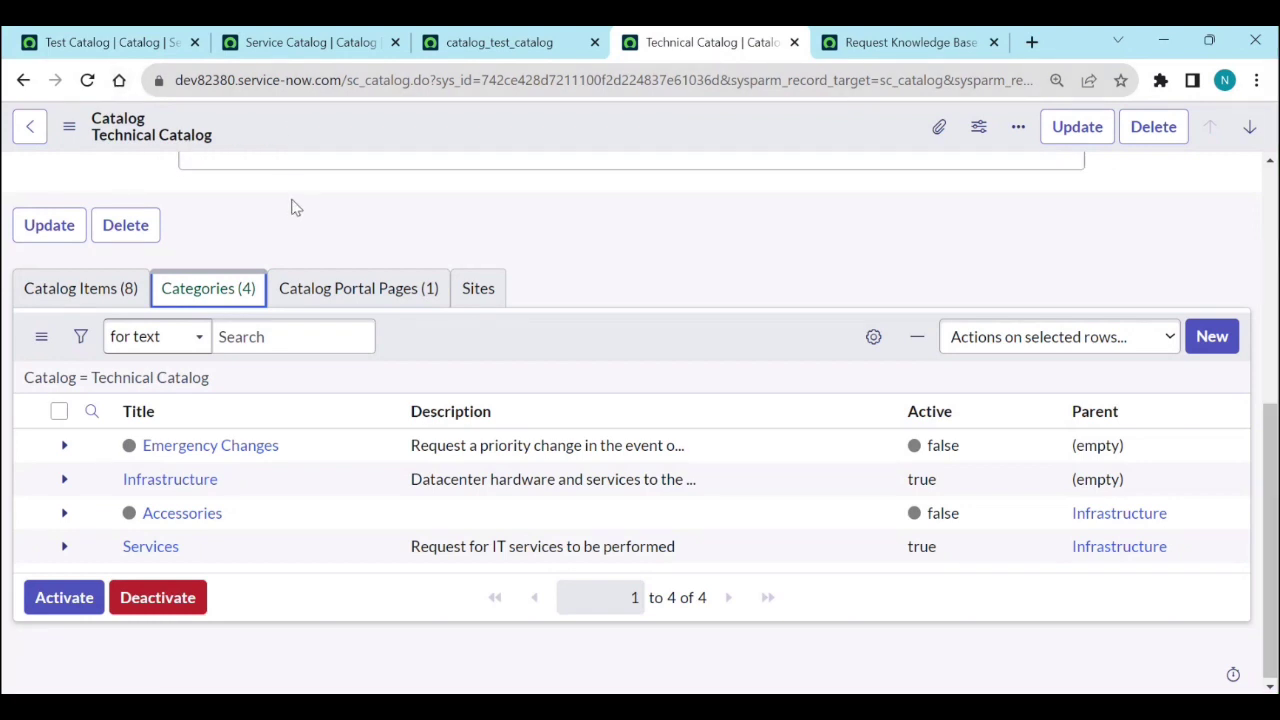
pyautogui.click(511, 44)
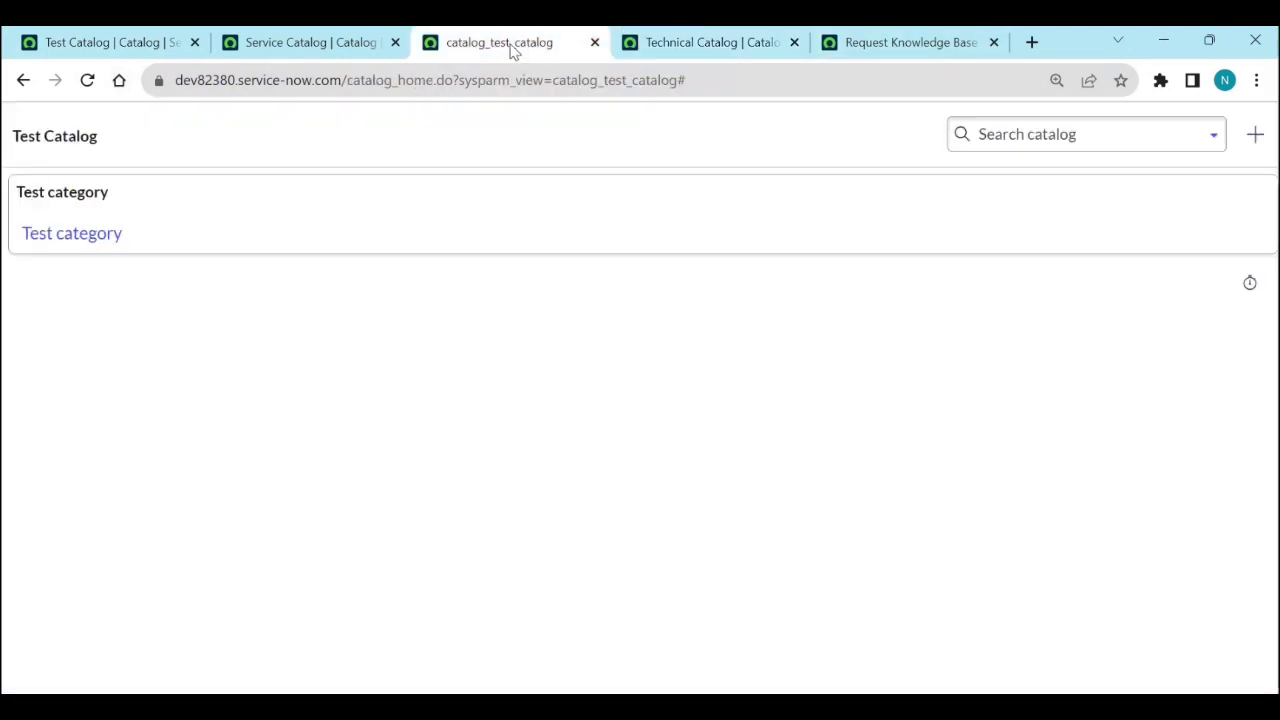
pyautogui.click(1256, 138)
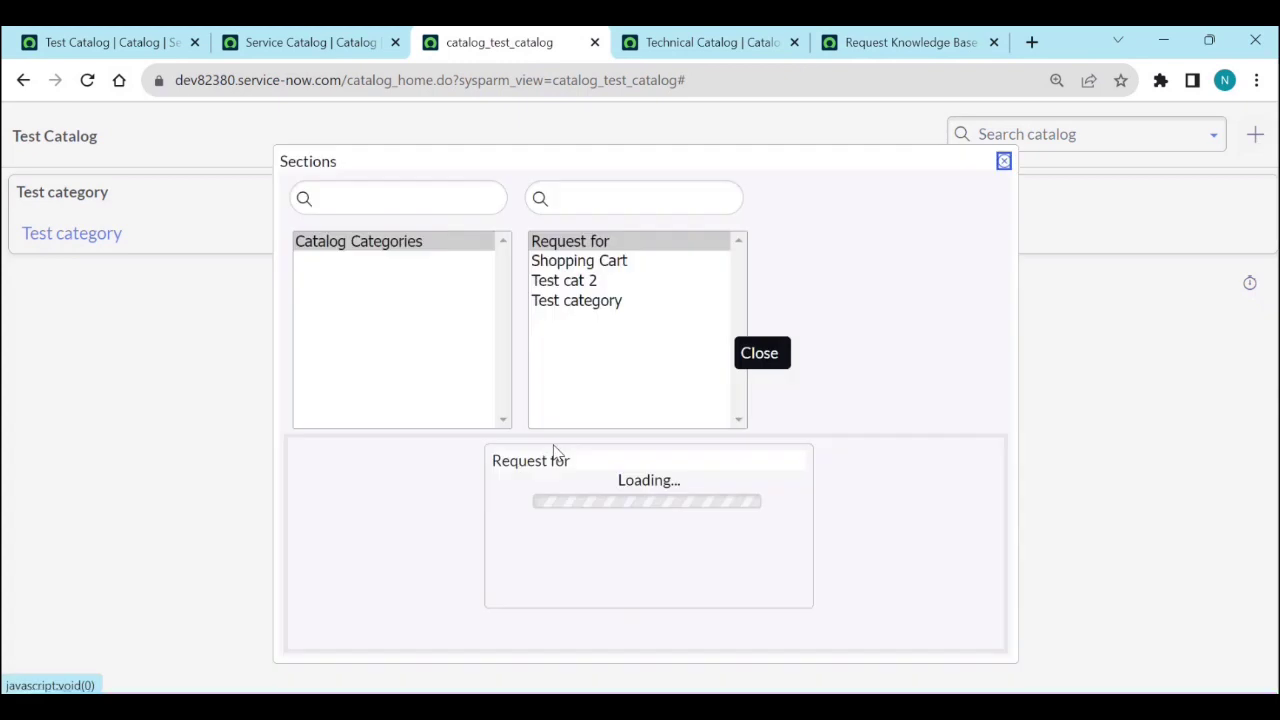
pyautogui.click(587, 247)
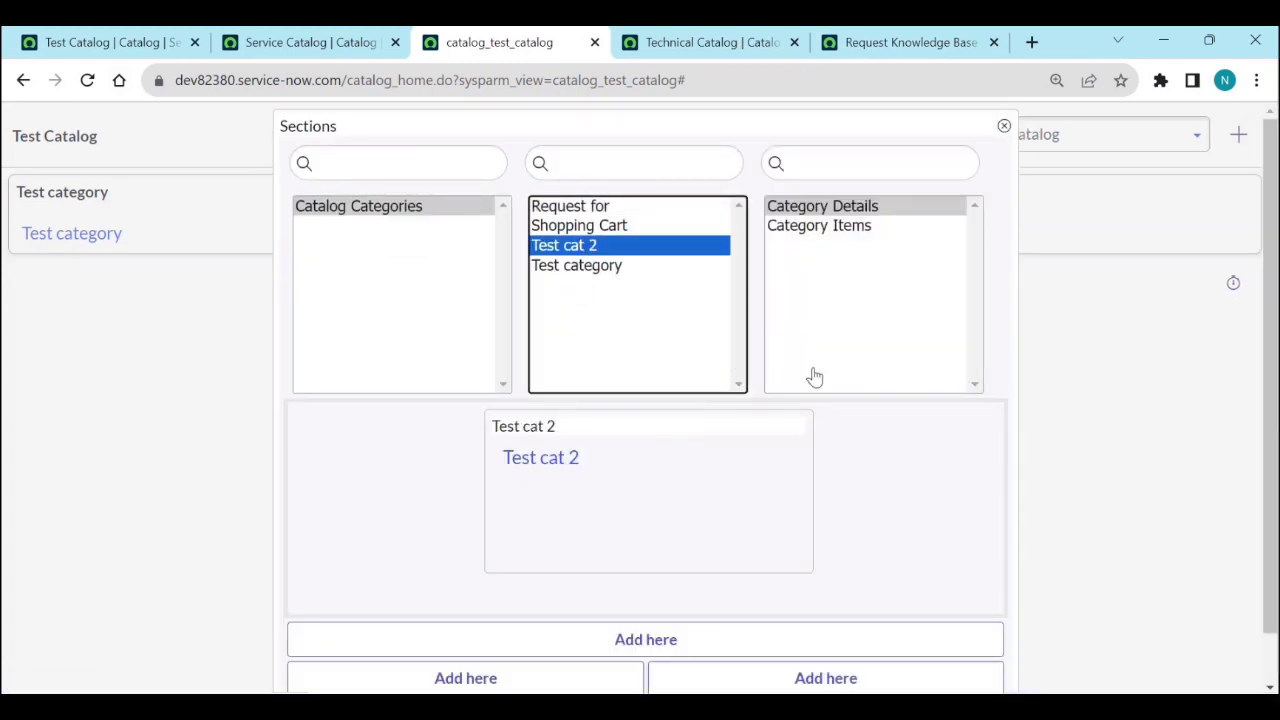
pyautogui.click(774, 684)
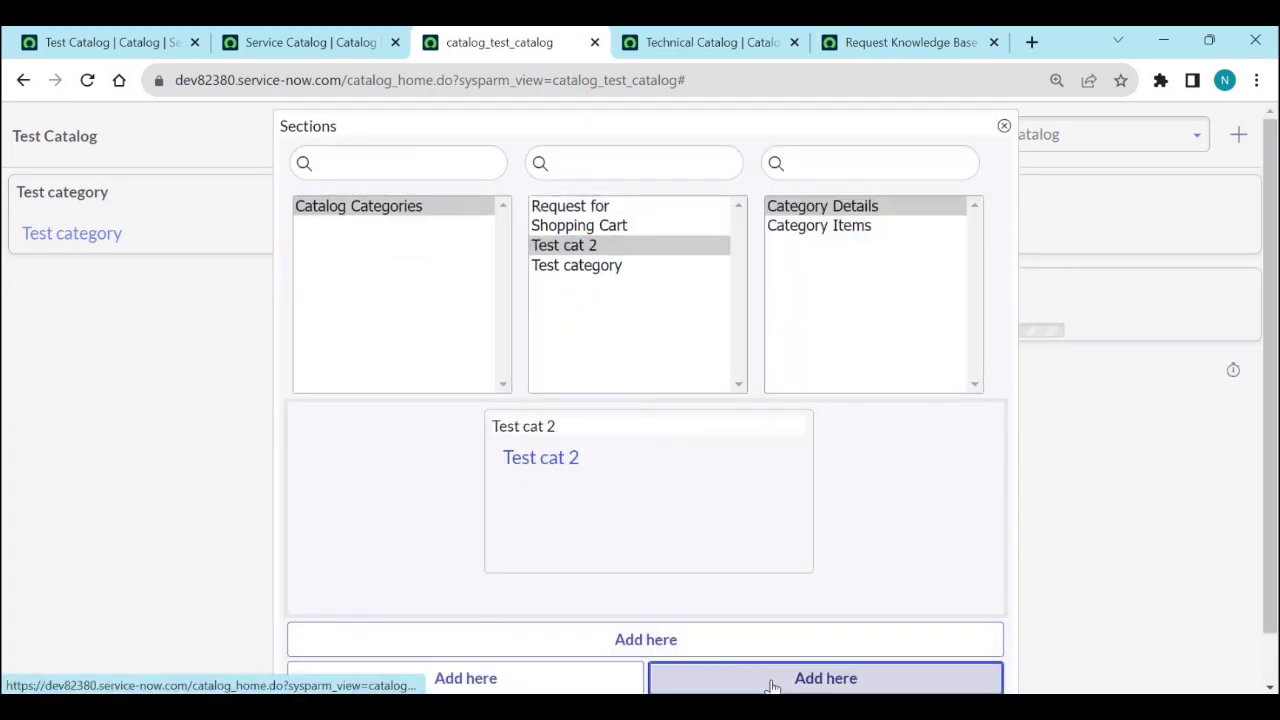
# Step: Close the Sections picker and move the Test category widget into the first column beside Test cat 2
pyautogui.scroll(-1, 998, 500)
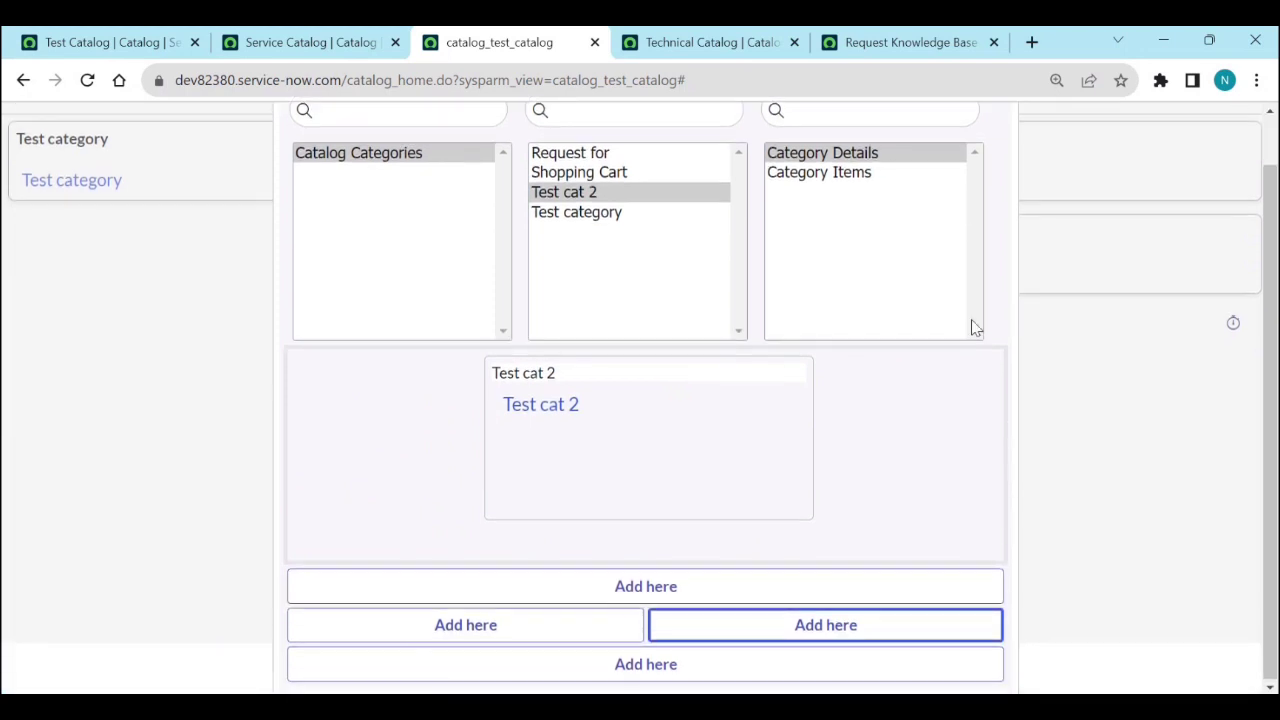
pyautogui.scroll(1, 978, 300)
pyautogui.click(1004, 127)
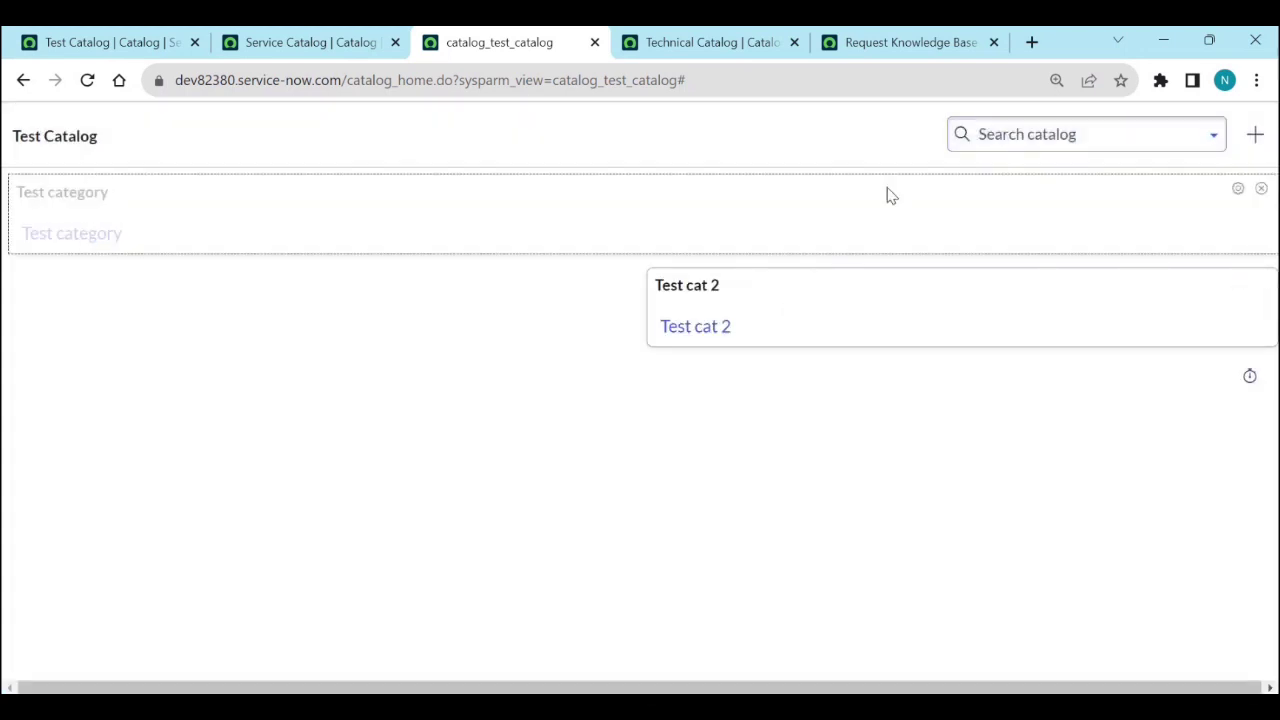
pyautogui.moveTo(950, 185); pyautogui.dragTo(314, 251)
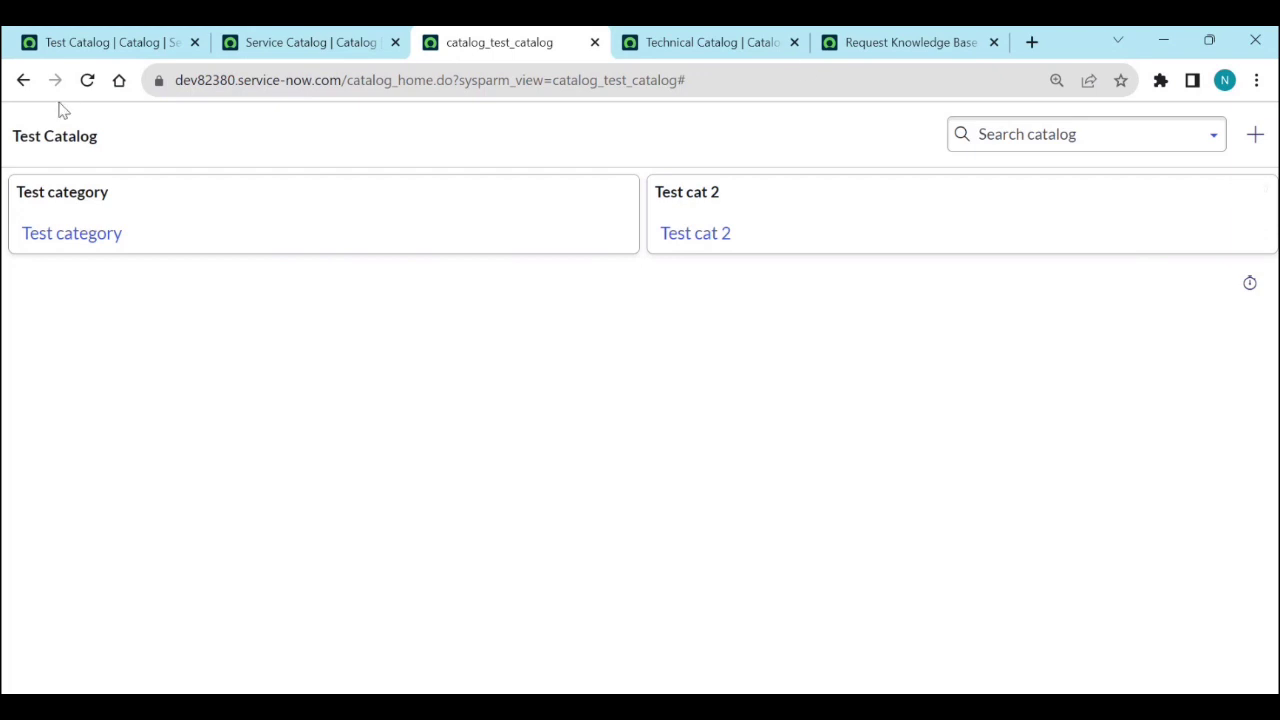
# Step: Review the sections offered for the Test Catalog homepage, dismiss the picker, and return to the Test Catalog record
pyautogui.click(1253, 140)
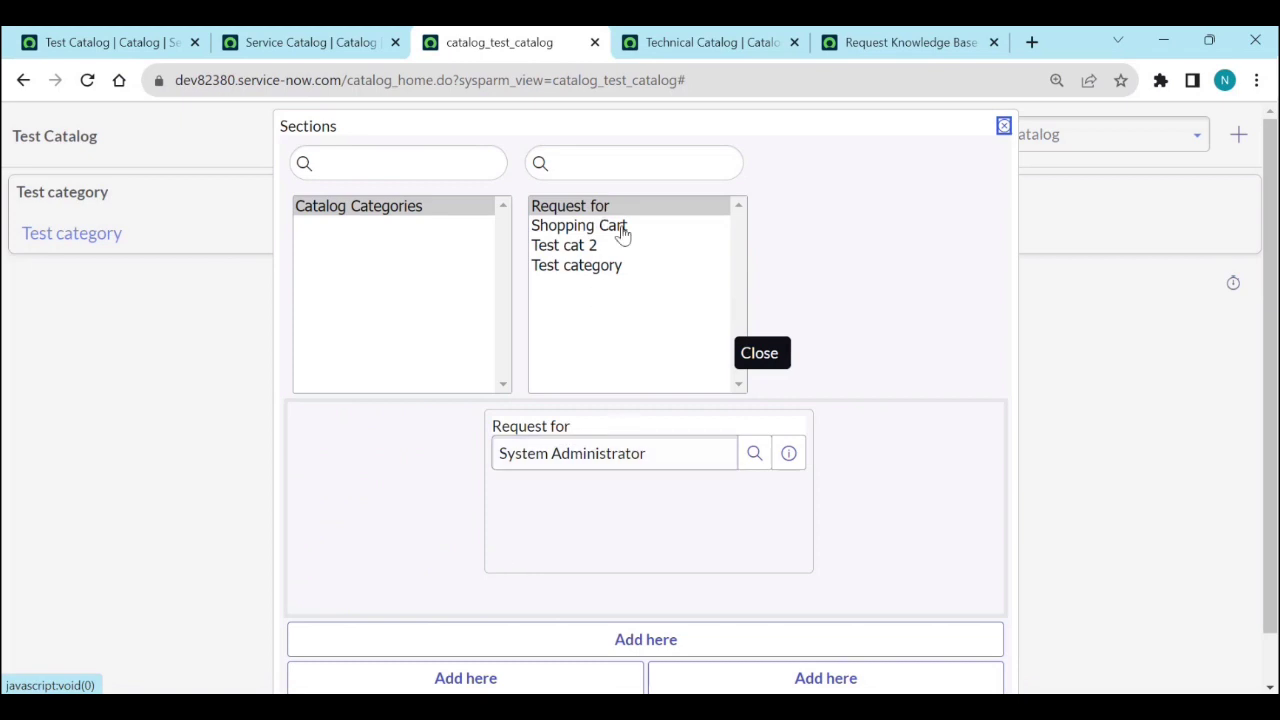
pyautogui.click(1003, 126)
pyautogui.click(270, 40)
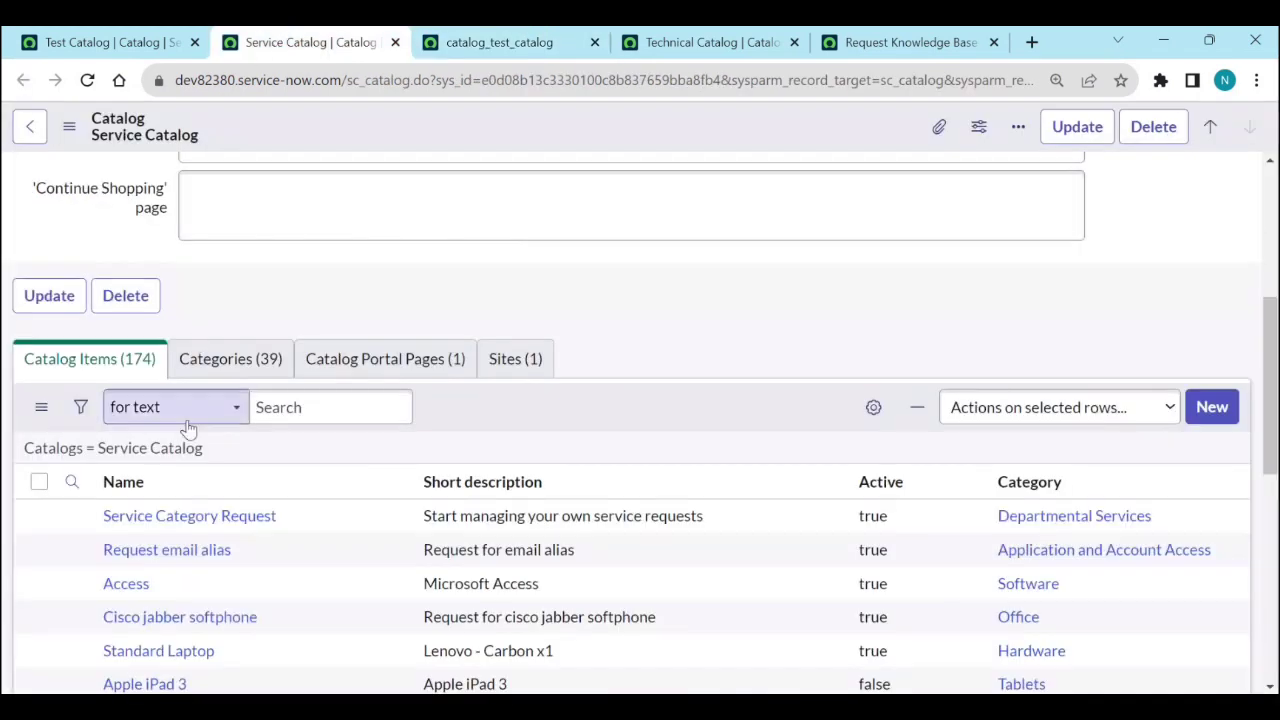
pyautogui.click(86, 42)
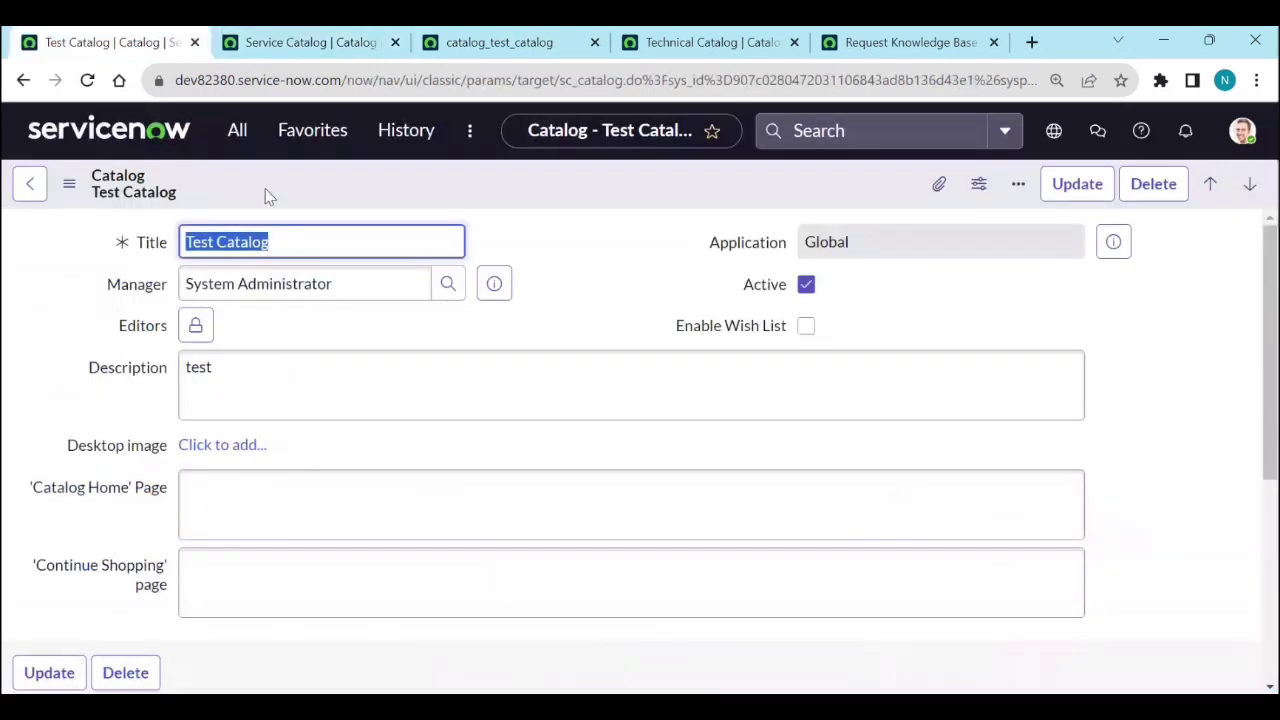
# Step: Open the My Categories list under Catalog Definitions
pyautogui.click(237, 130)
pyautogui.scroll(3, 222, 365)
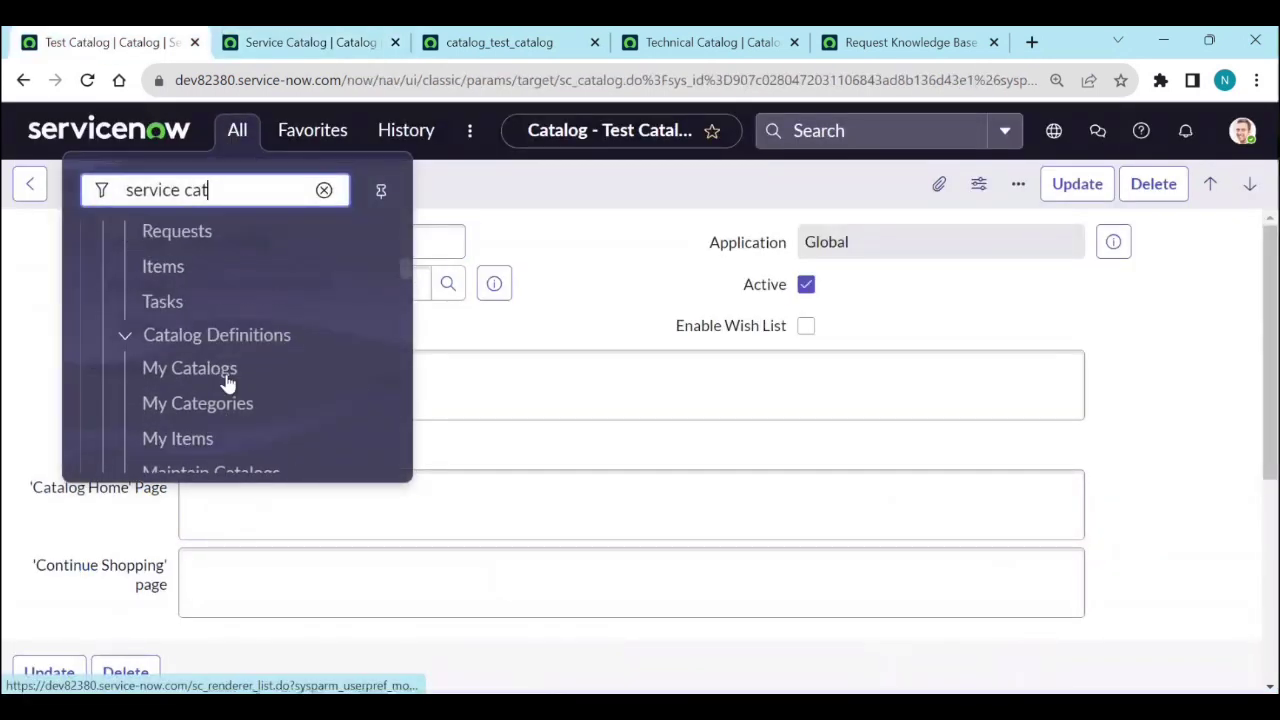
pyautogui.click(229, 405)
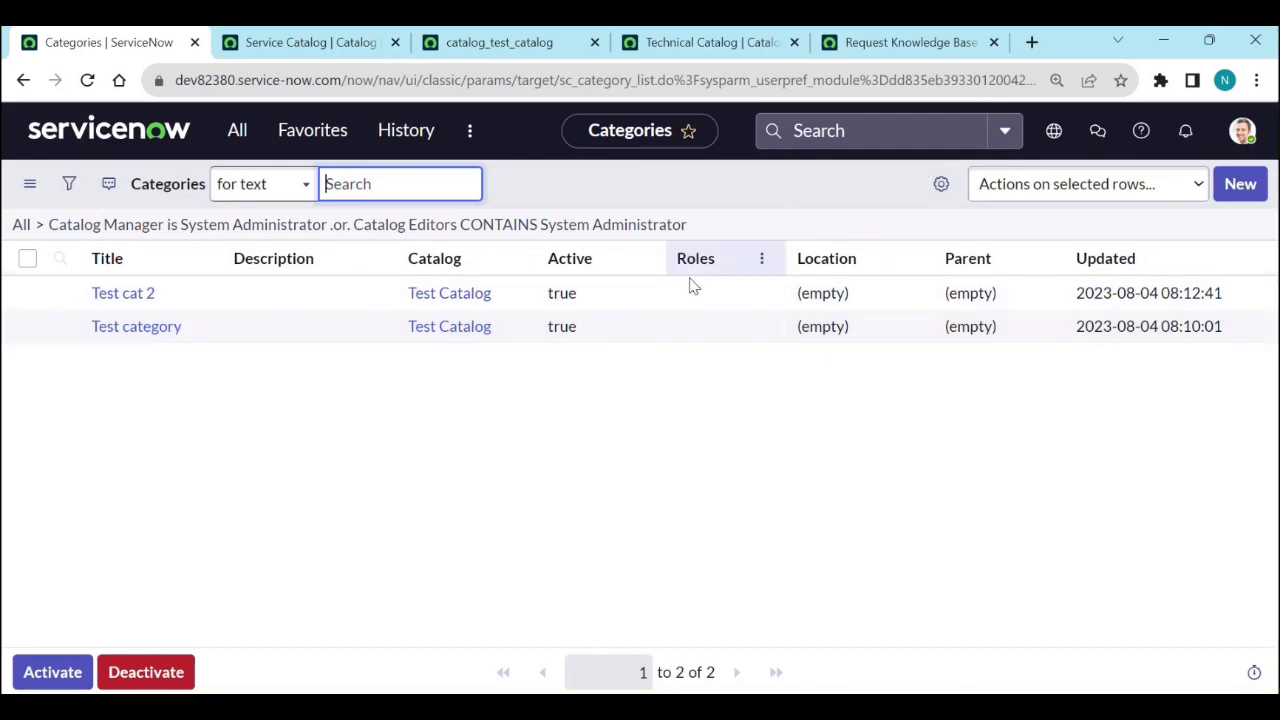
# Step: Revisit the Test Catalog homepage and the Service Catalog record, then return to the Categories list
pyautogui.click(488, 48)
pyautogui.click(303, 45)
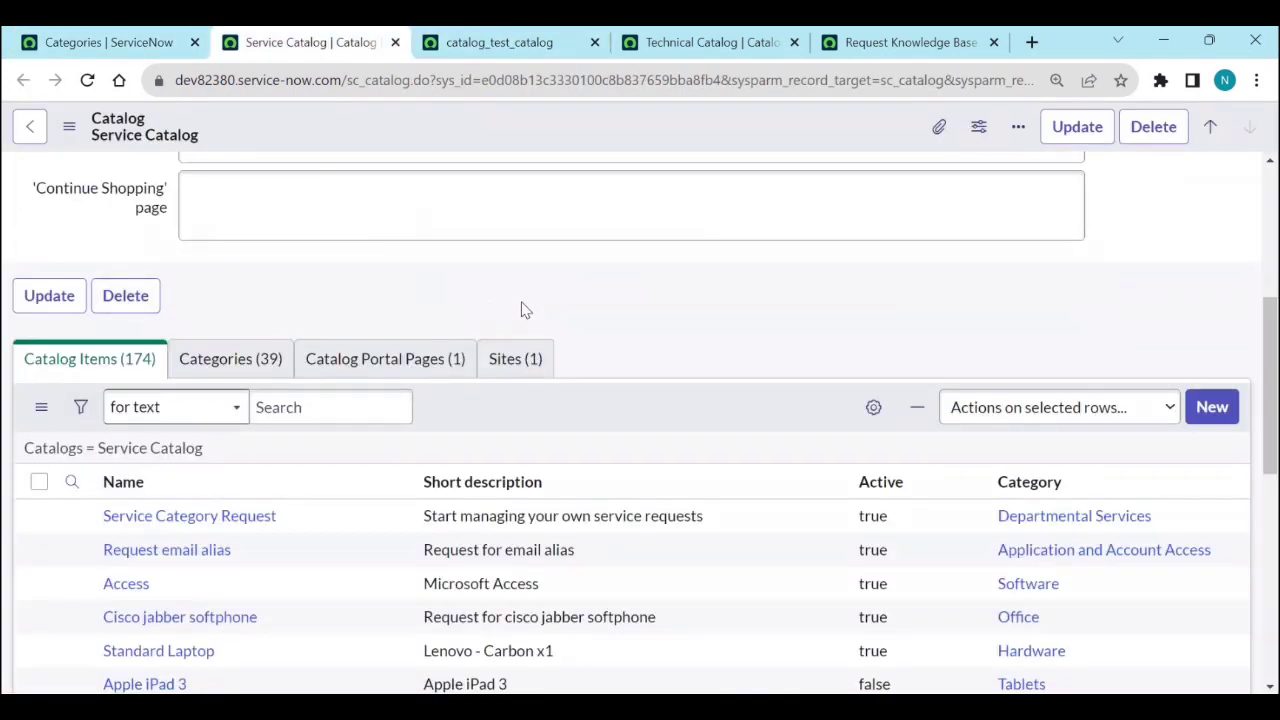
pyautogui.click(105, 43)
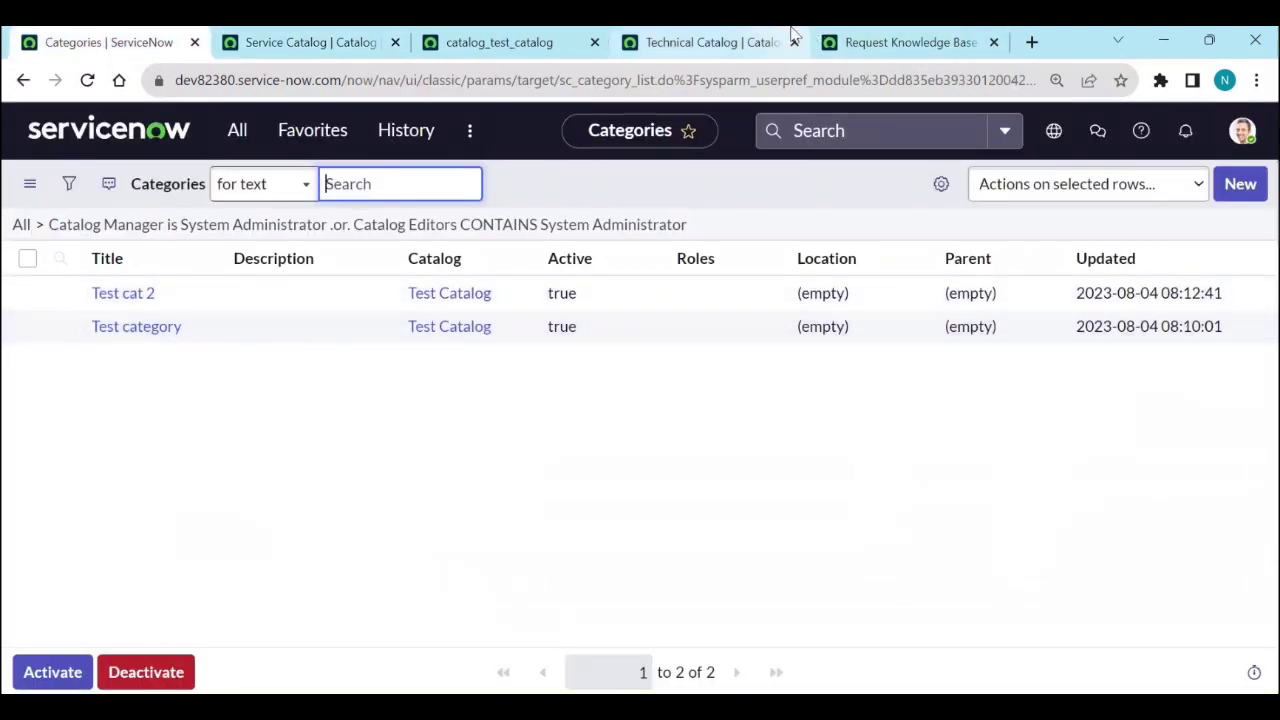
# Step: Close the Service Catalog, Test Catalog homepage, Technical Catalog and Request Knowledge Base pages, keeping only the Categories list open
pyautogui.click(305, 42)
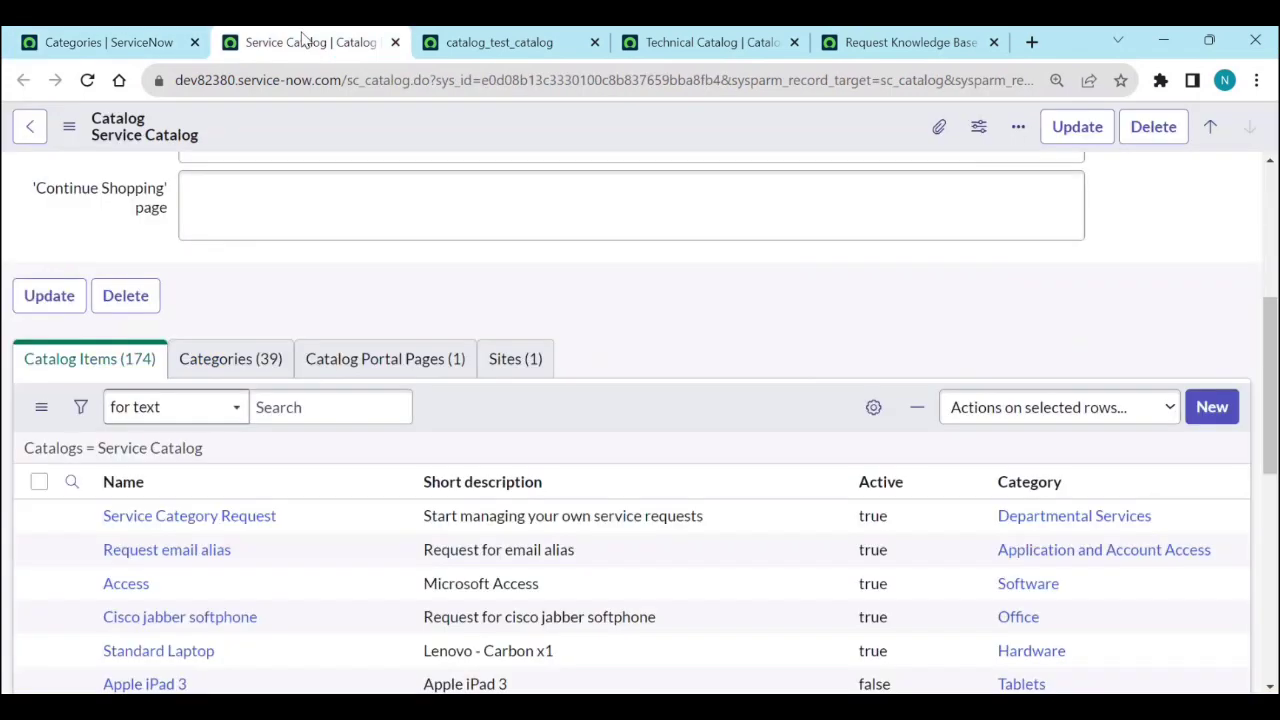
pyautogui.click(395, 42)
pyautogui.click(394, 42)
pyautogui.click(394, 42)
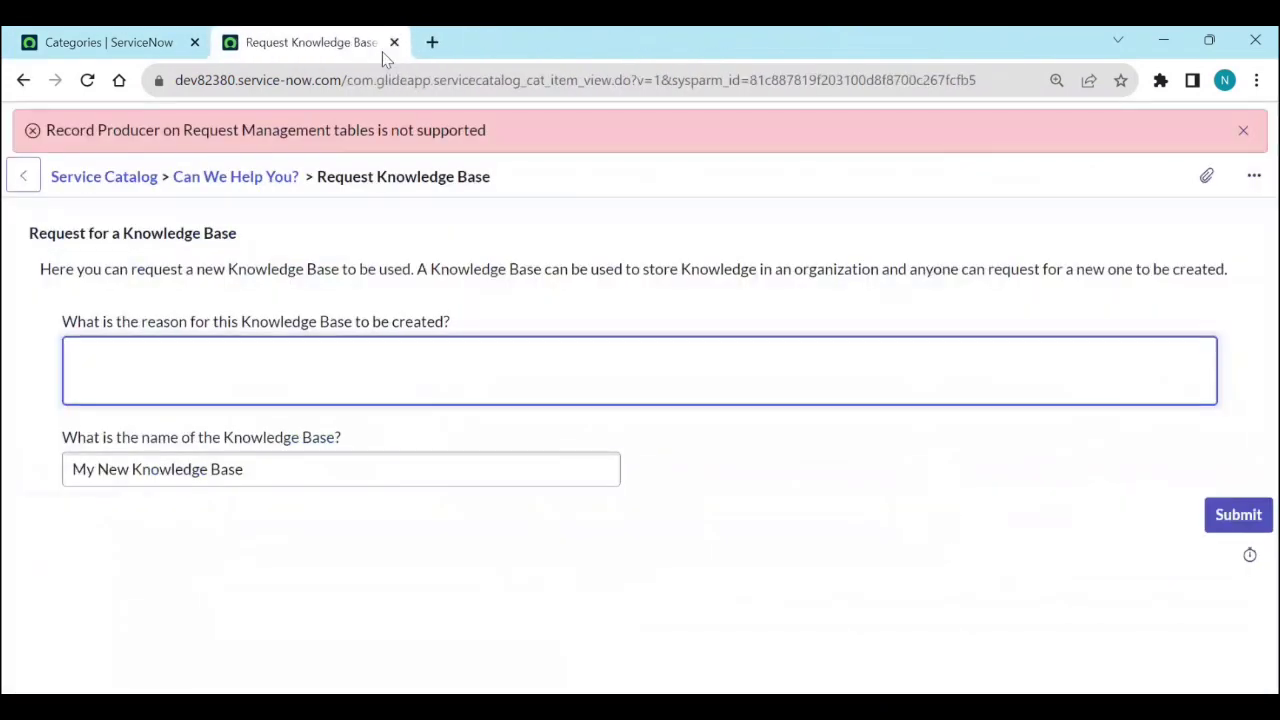
pyautogui.click(394, 42)
# Step: Open the Service Catalog homepage and examine the items listed in its Software category
pyautogui.click(237, 132)
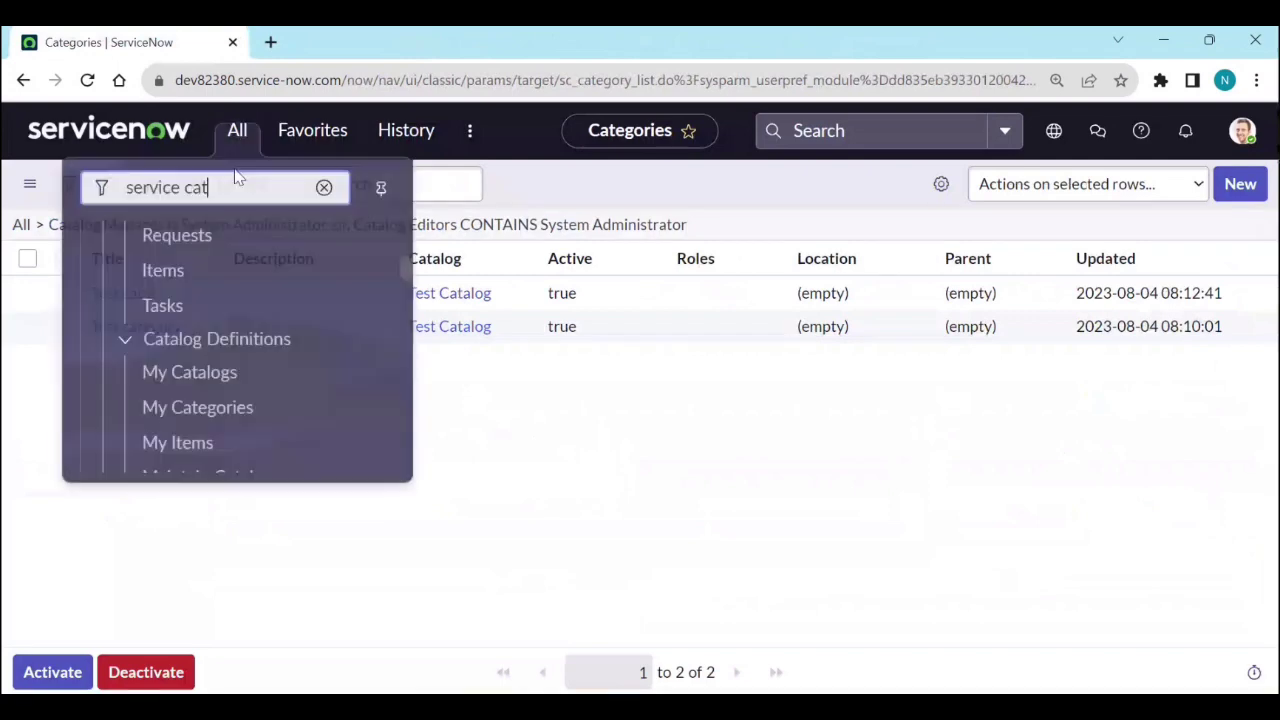
pyautogui.scroll(5, 207, 343)
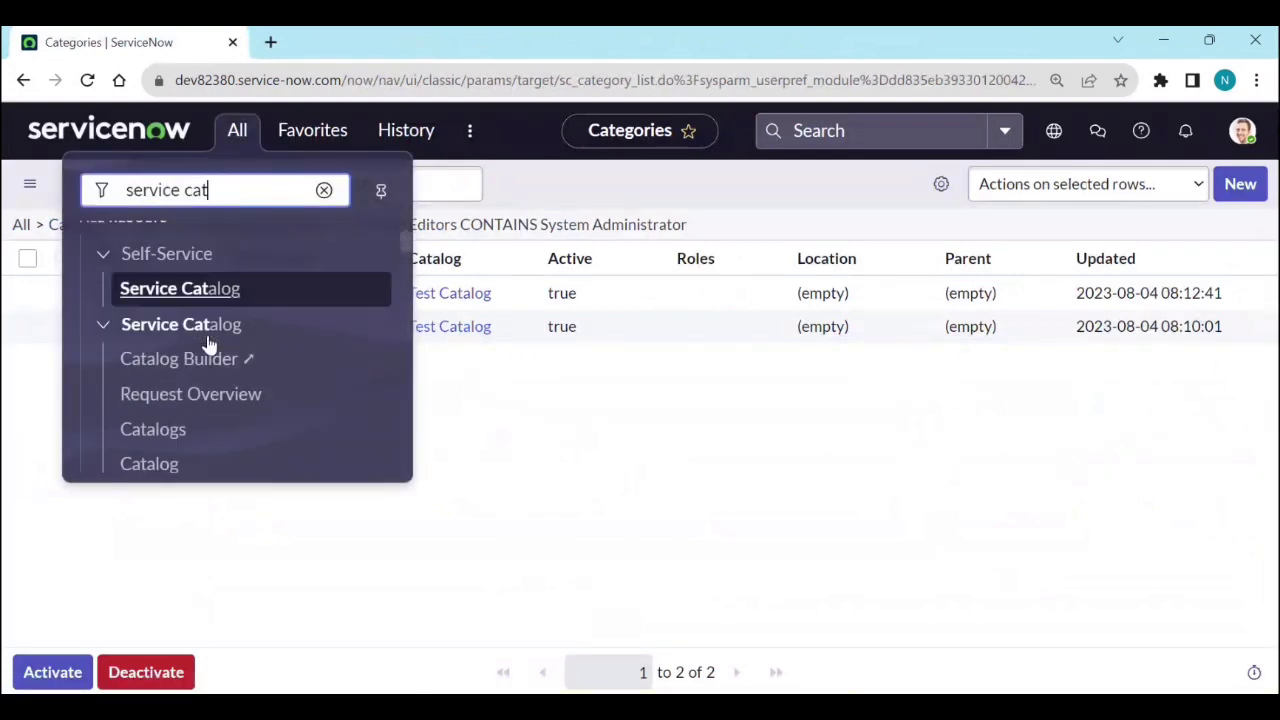
pyautogui.click(210, 294)
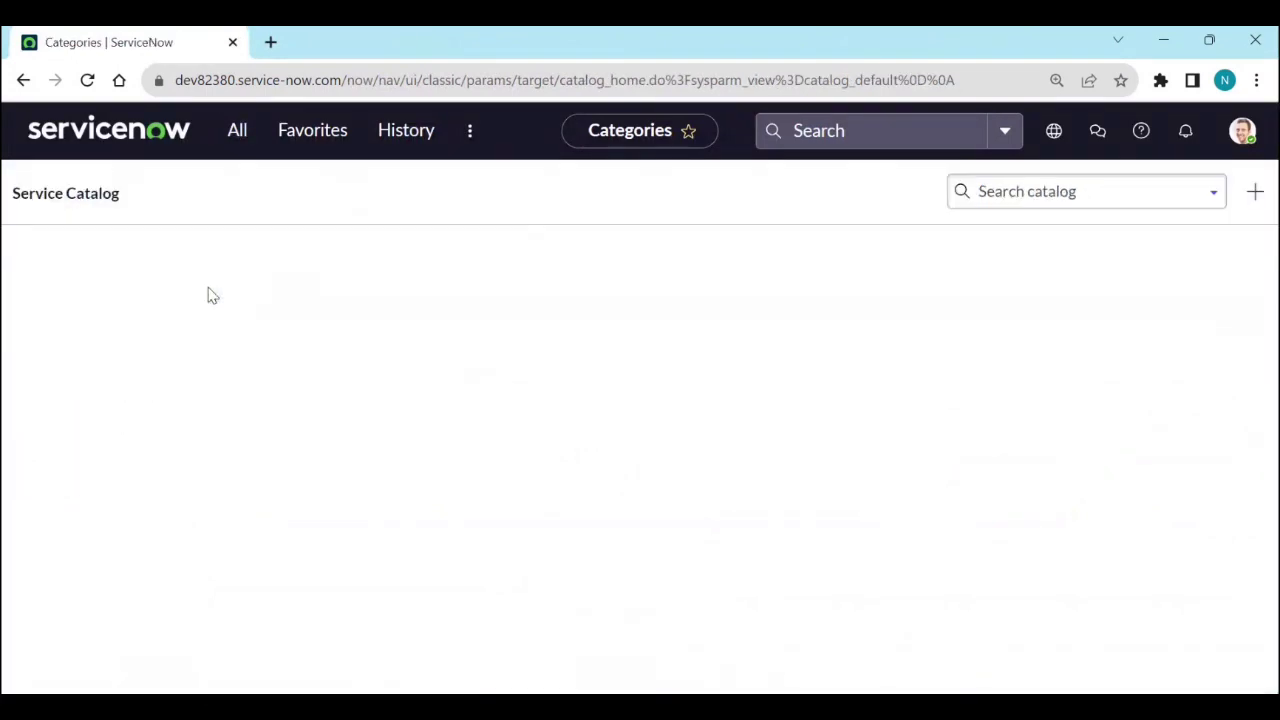
pyautogui.click(647, 292)
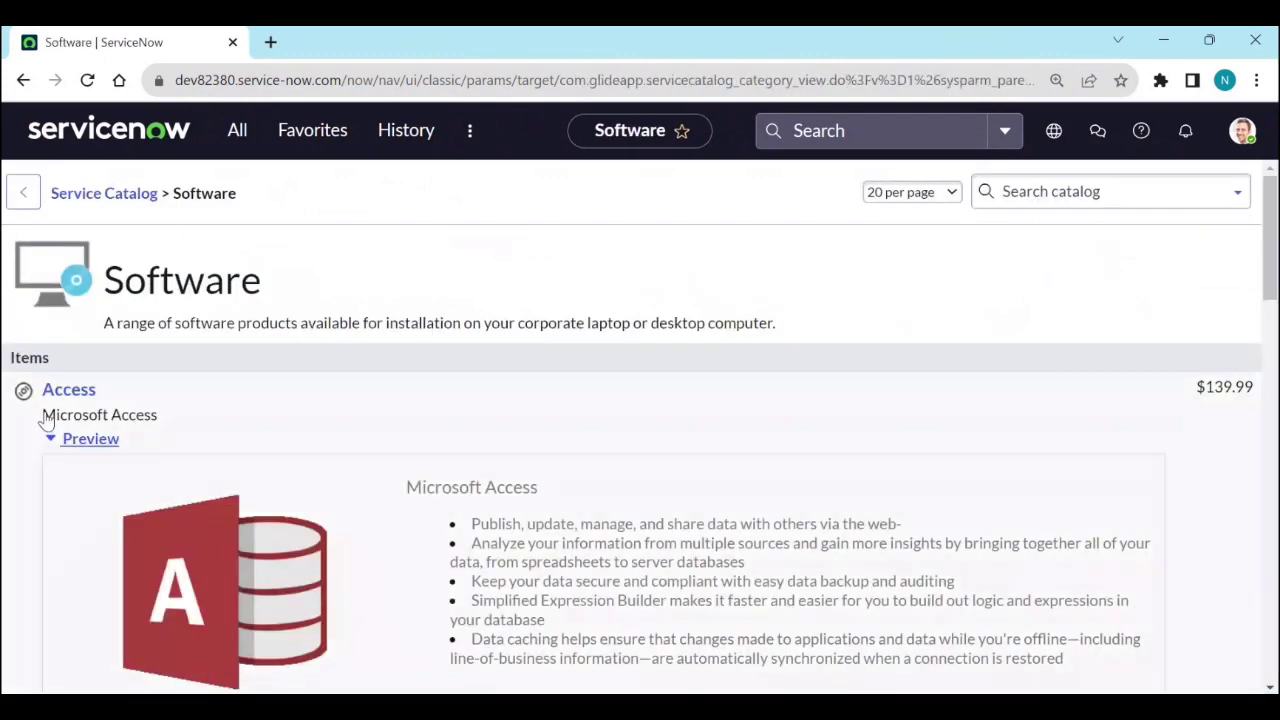
pyautogui.scroll(-1, 74, 576)
pyautogui.scroll(-10, 74, 576)
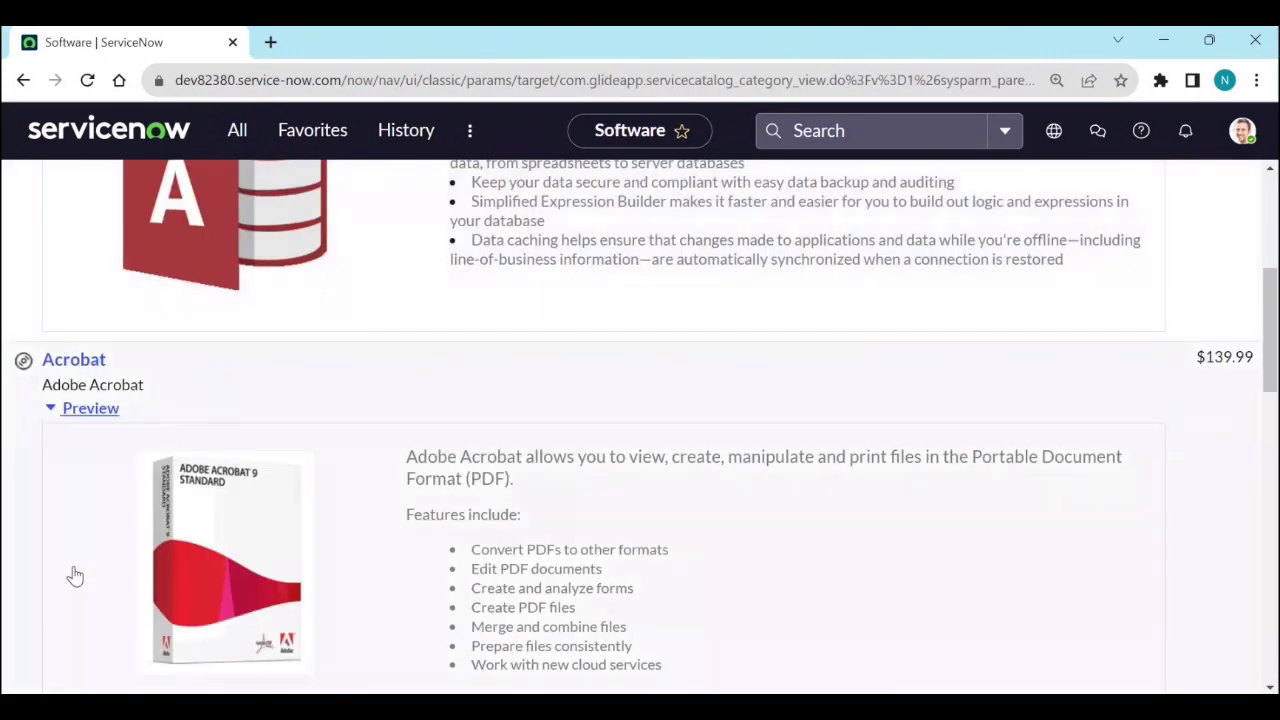
pyautogui.scroll(10, 74, 583)
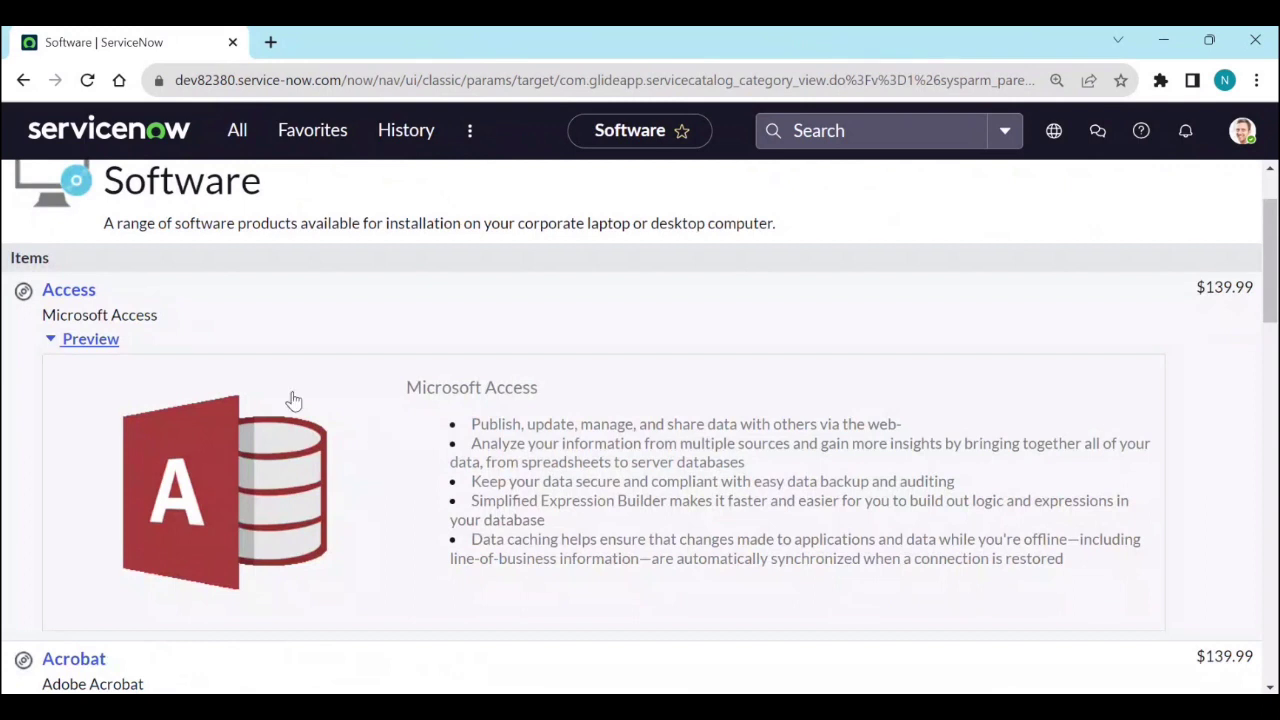
# Step: Open the Maintain Items list under Catalog Definitions and open the Pixel 4a catalog item record
pyautogui.click(237, 135)
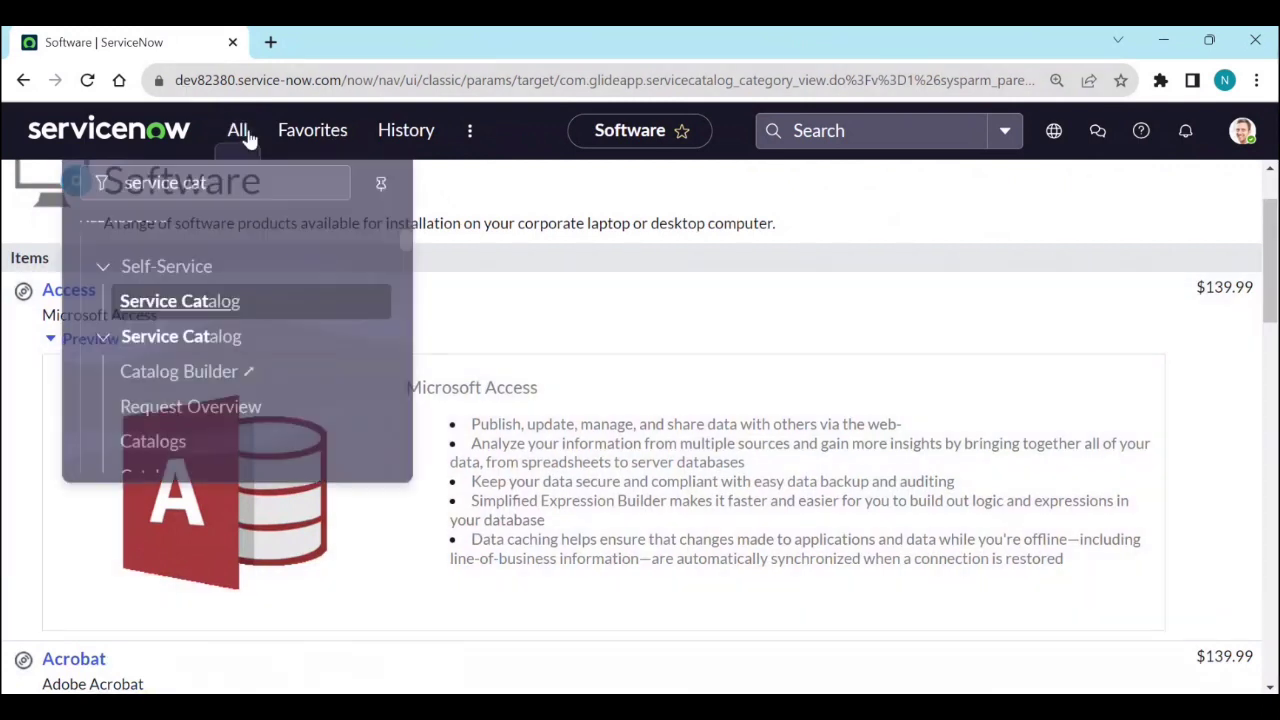
pyautogui.scroll(-2, 205, 378)
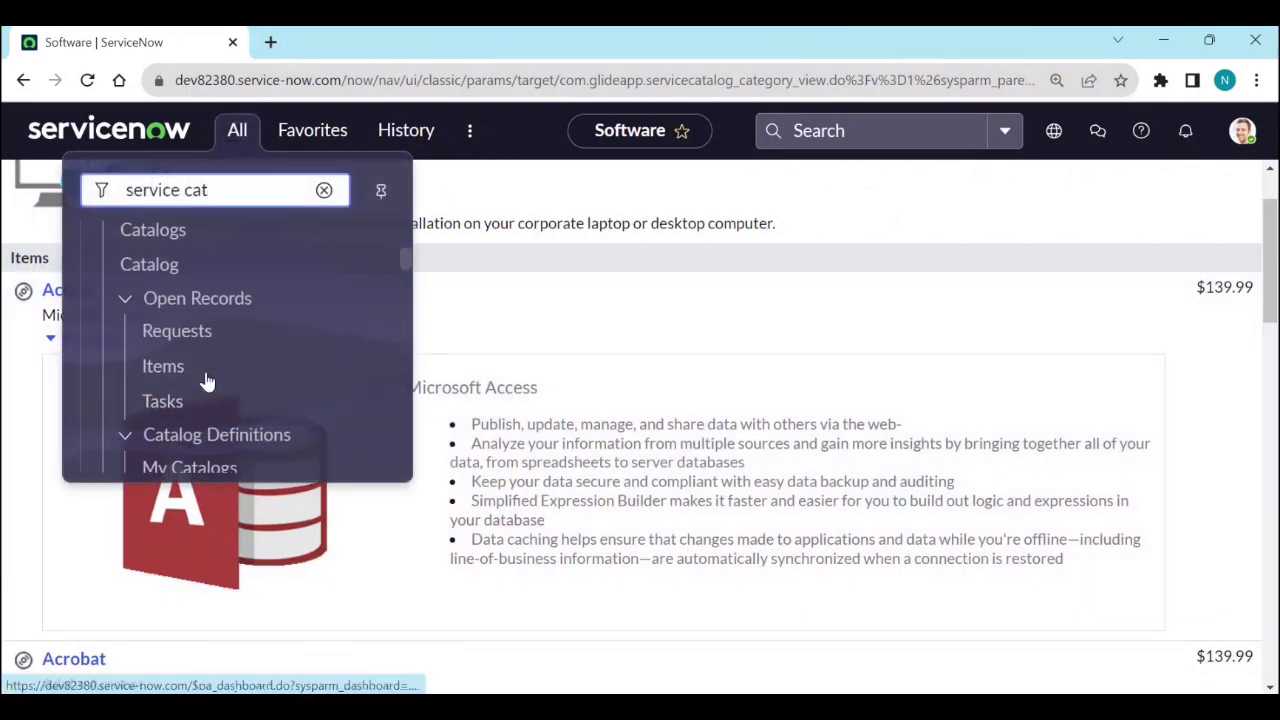
pyautogui.scroll(-2, 254, 390)
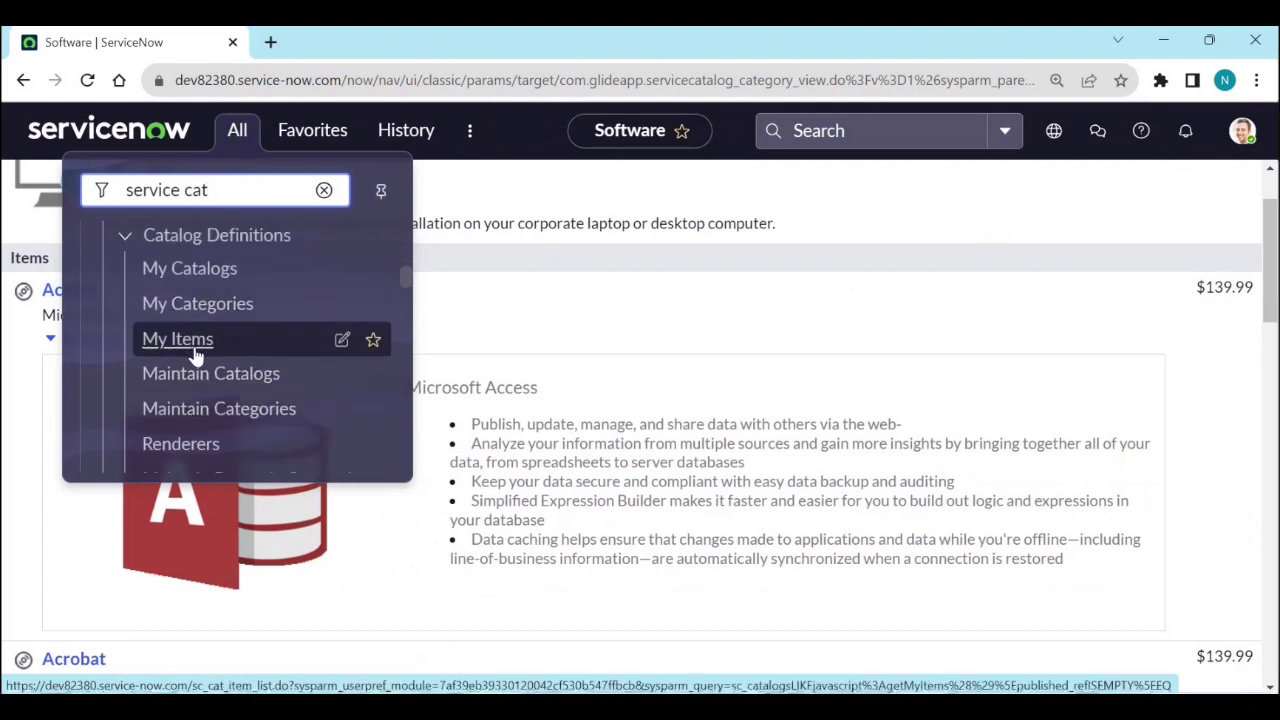
pyautogui.scroll(-1, 205, 362)
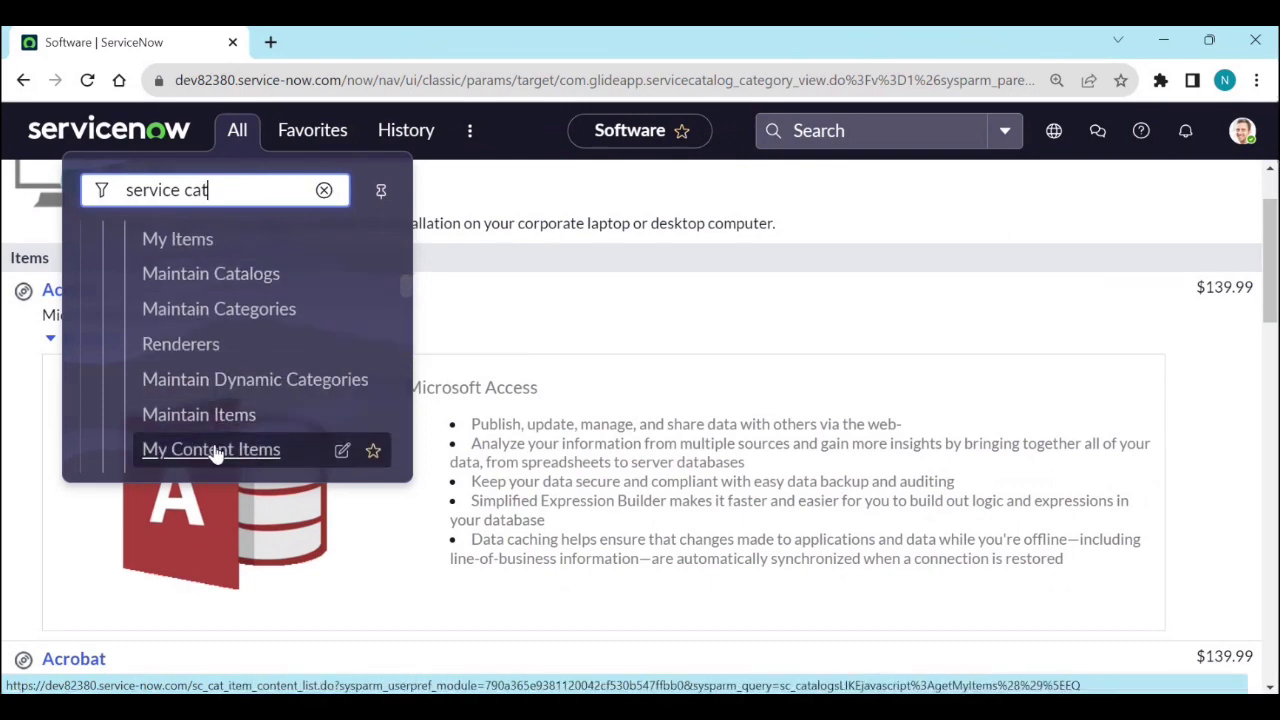
pyautogui.click(205, 414)
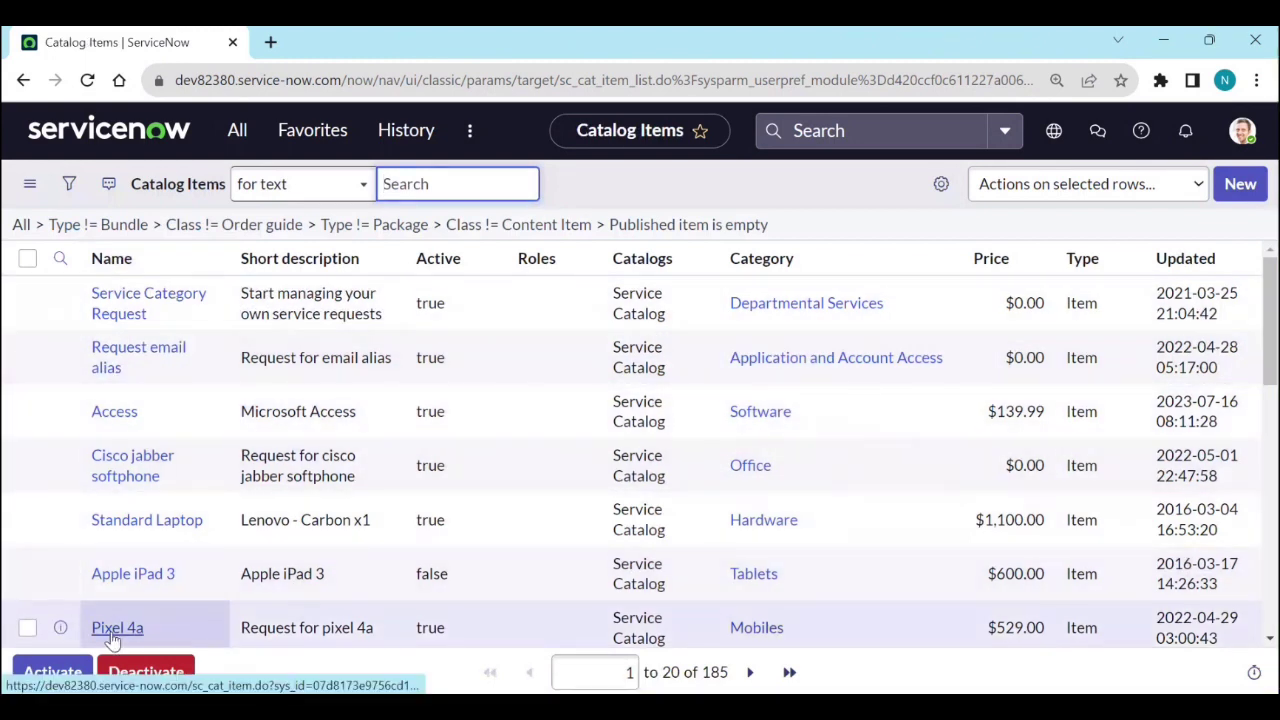
pyautogui.click(113, 632)
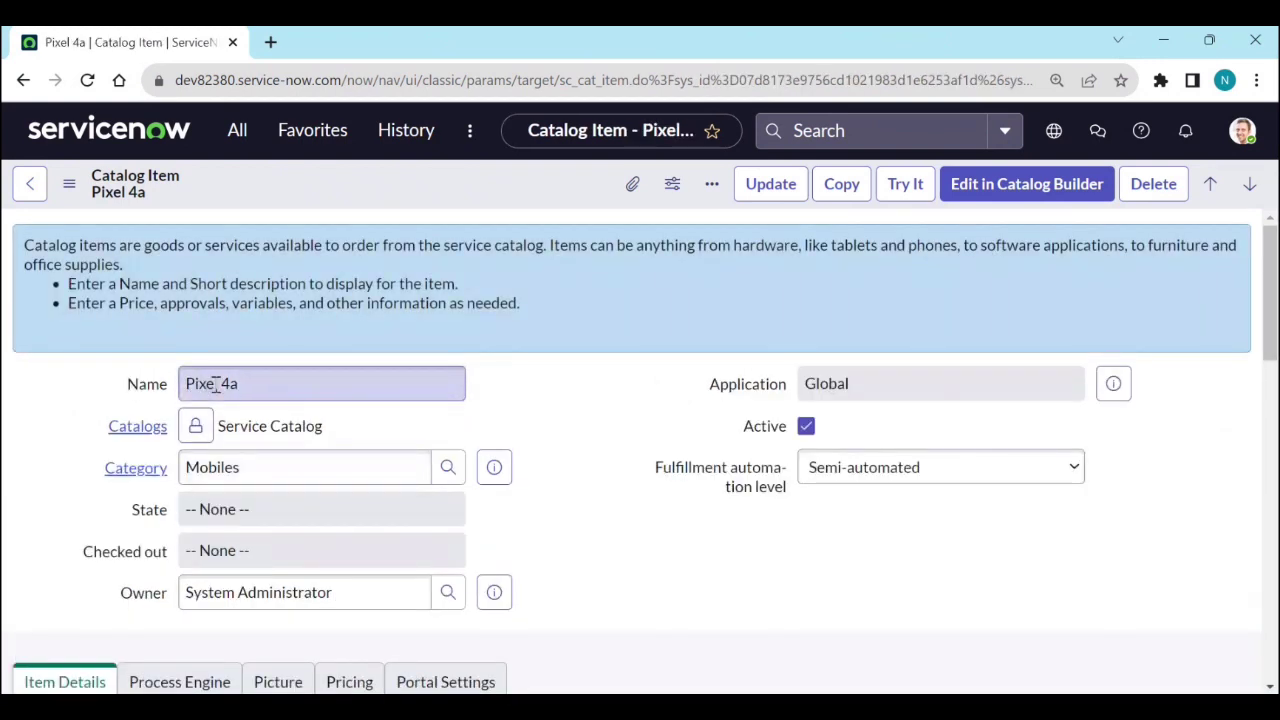
# Step: Add Test Catalog to the Pixel 4a item's Catalogs and lock the list again
pyautogui.click(195, 435)
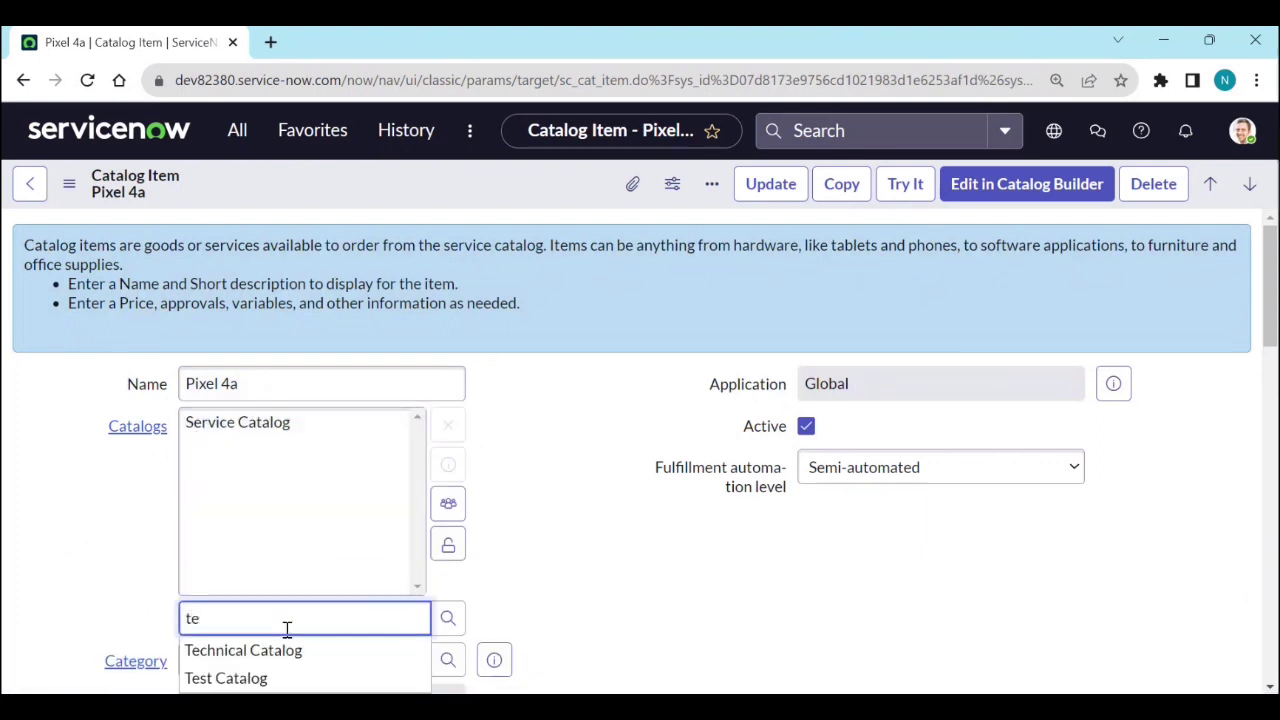
pyautogui.click(286, 678)
pyautogui.click(449, 547)
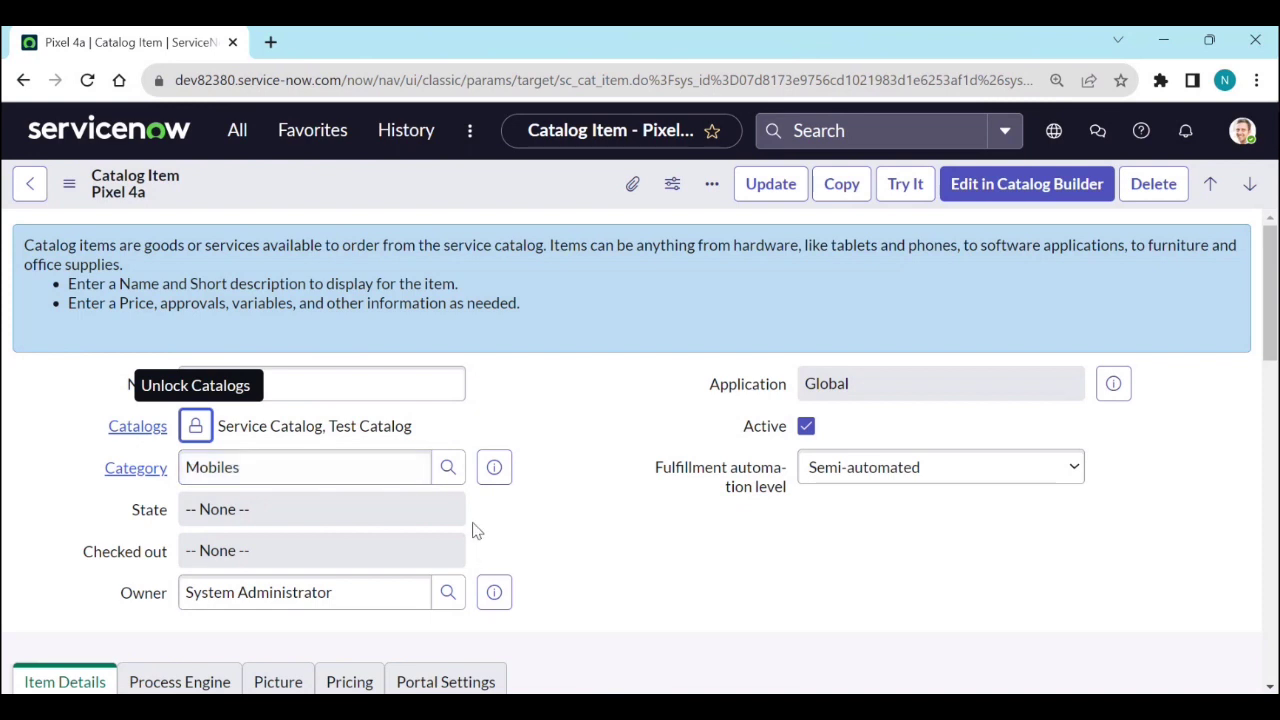
# Step: Preview the Pixel 4a item's Mobiles category, dismiss the preview, and save the catalog item record
pyautogui.click(493, 470)
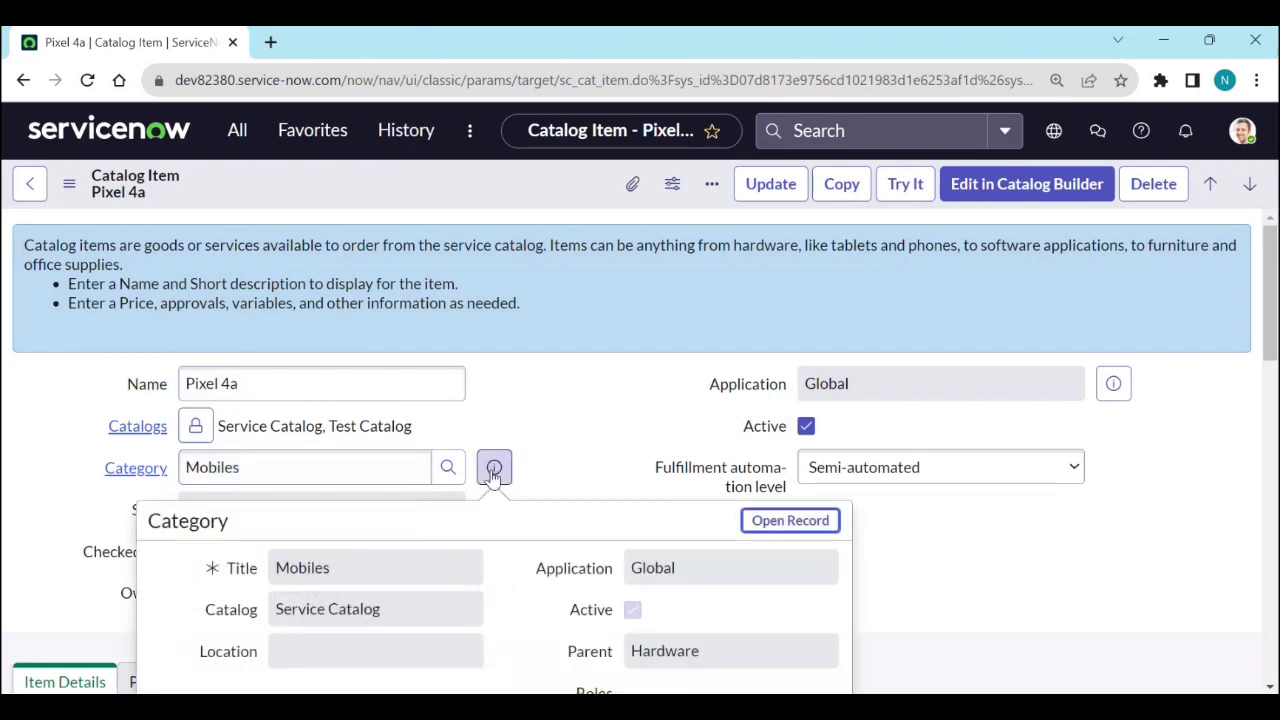
pyautogui.click(591, 432)
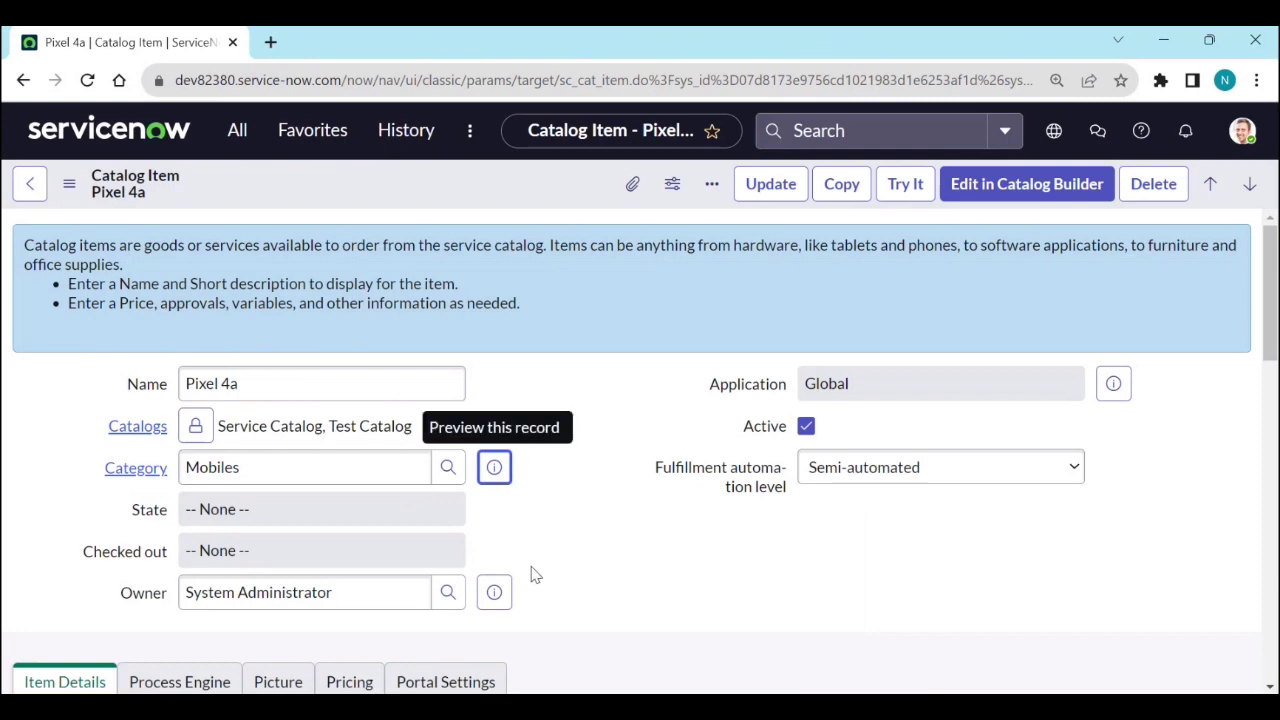
pyautogui.scroll(-3, 504, 561)
pyautogui.scroll(1, 504, 565)
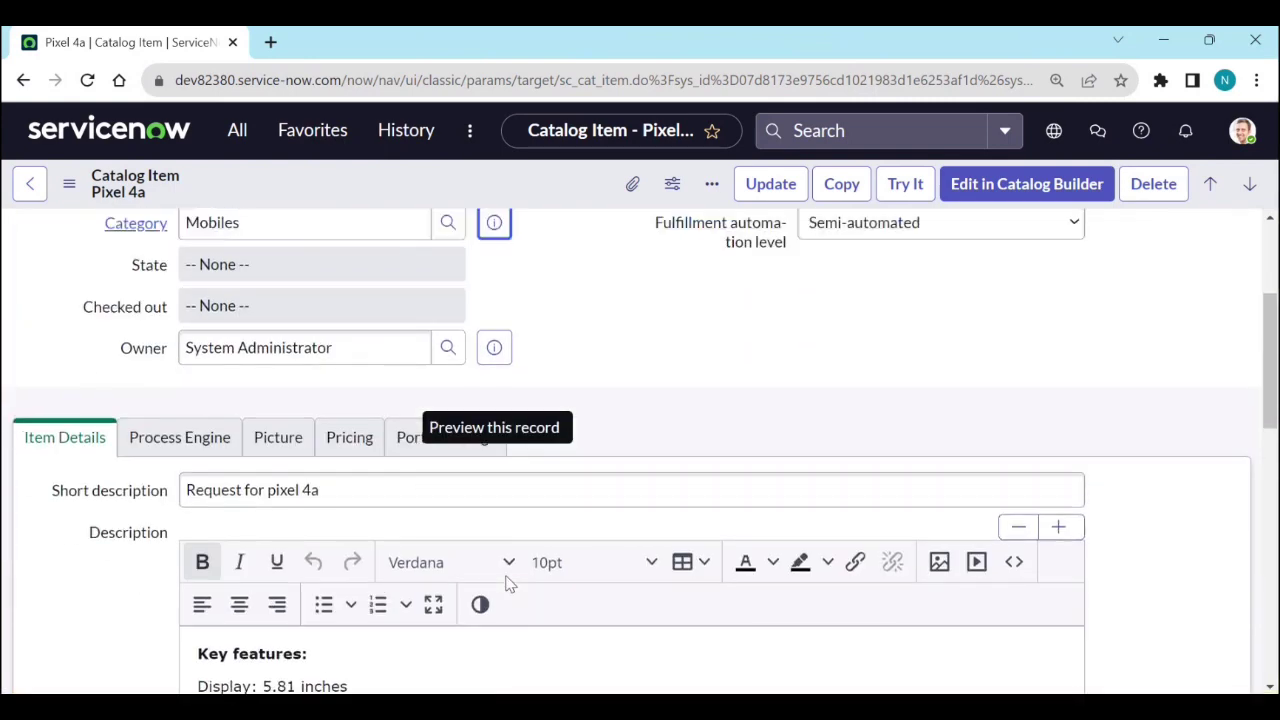
pyautogui.rightClick(533, 195)
pyautogui.click(548, 212)
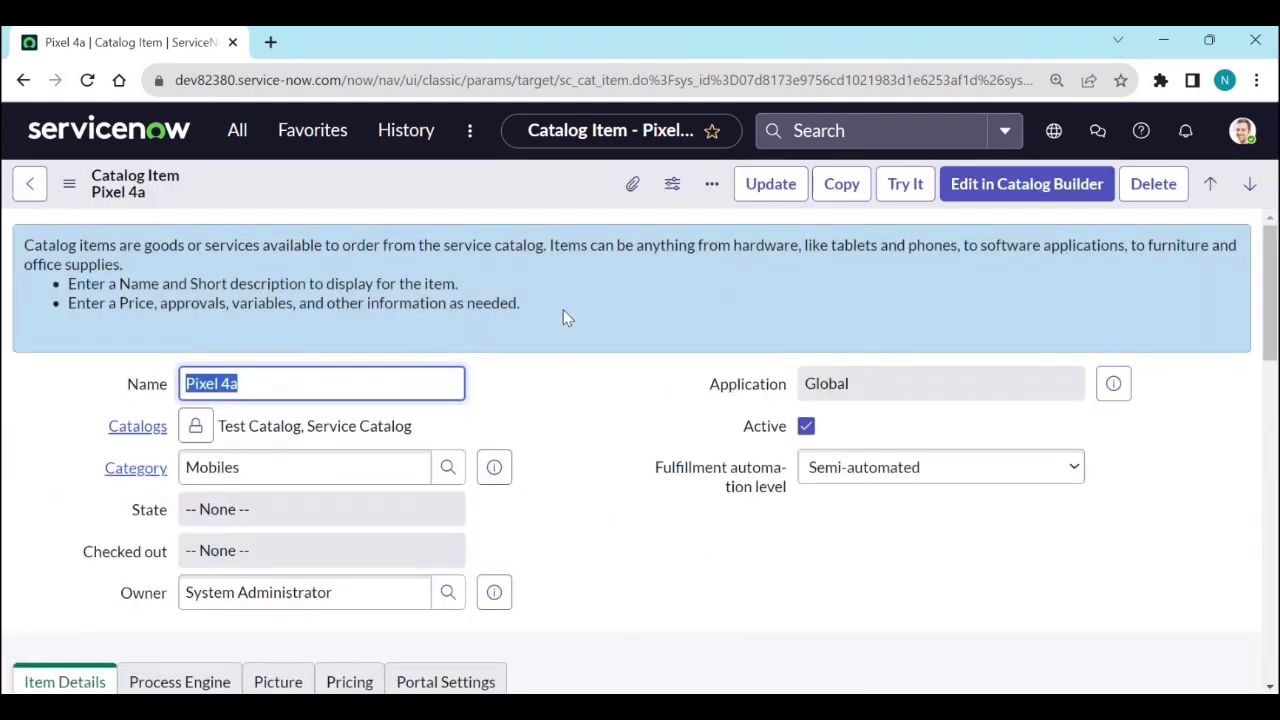
# Step: Find the Service Catalog modules with the filter "service cat" and open the Catalogs homepage
pyautogui.click(237, 131)
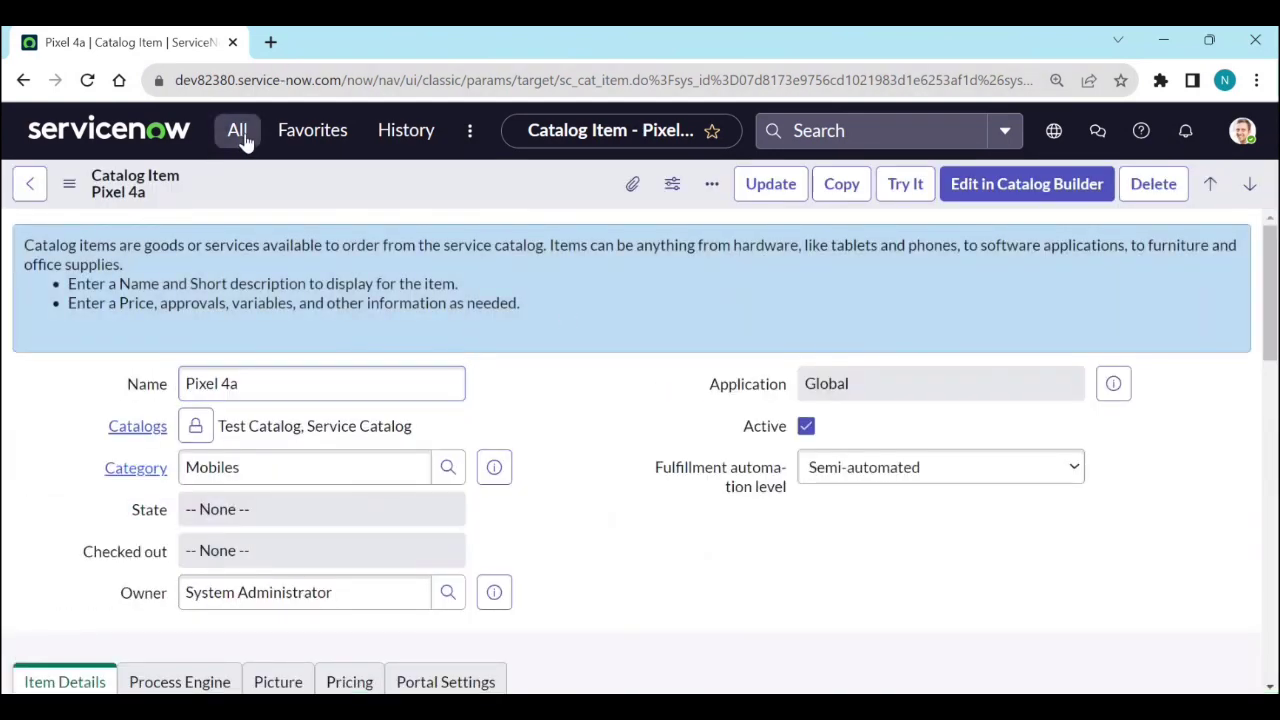
pyautogui.write('service cat')
pyautogui.scroll(5, 237, 354)
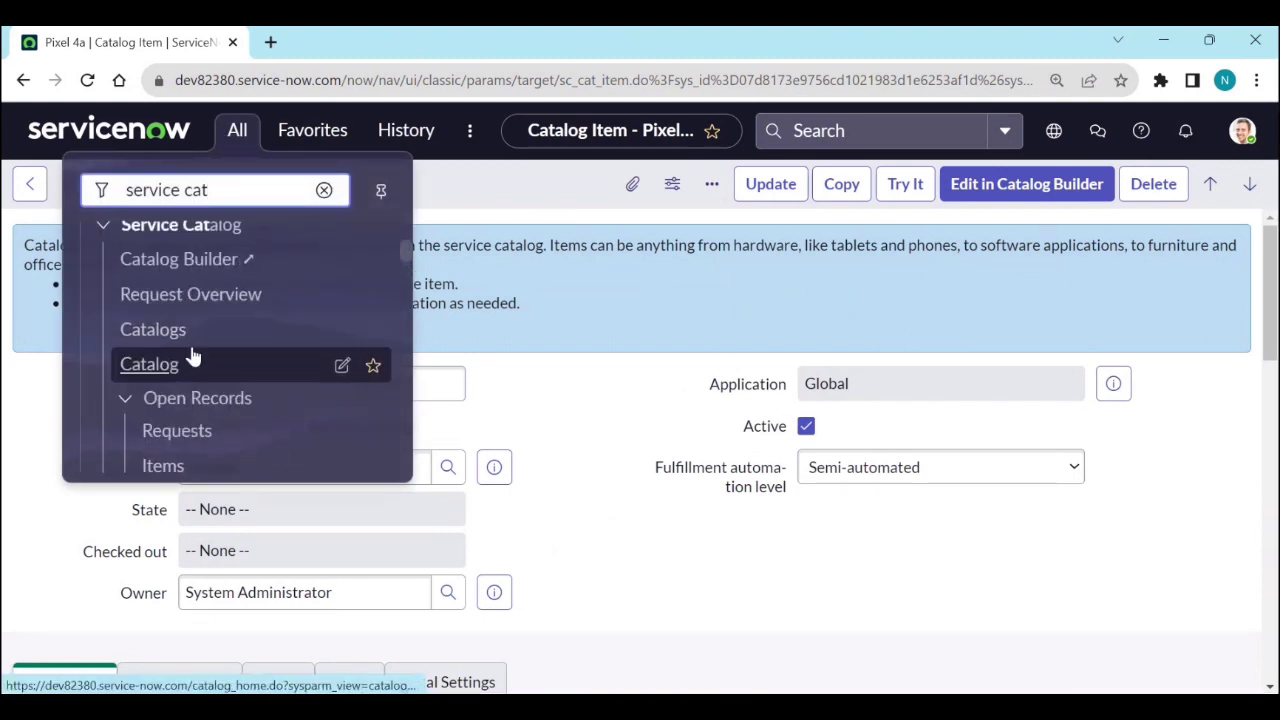
pyautogui.scroll(1, 190, 331)
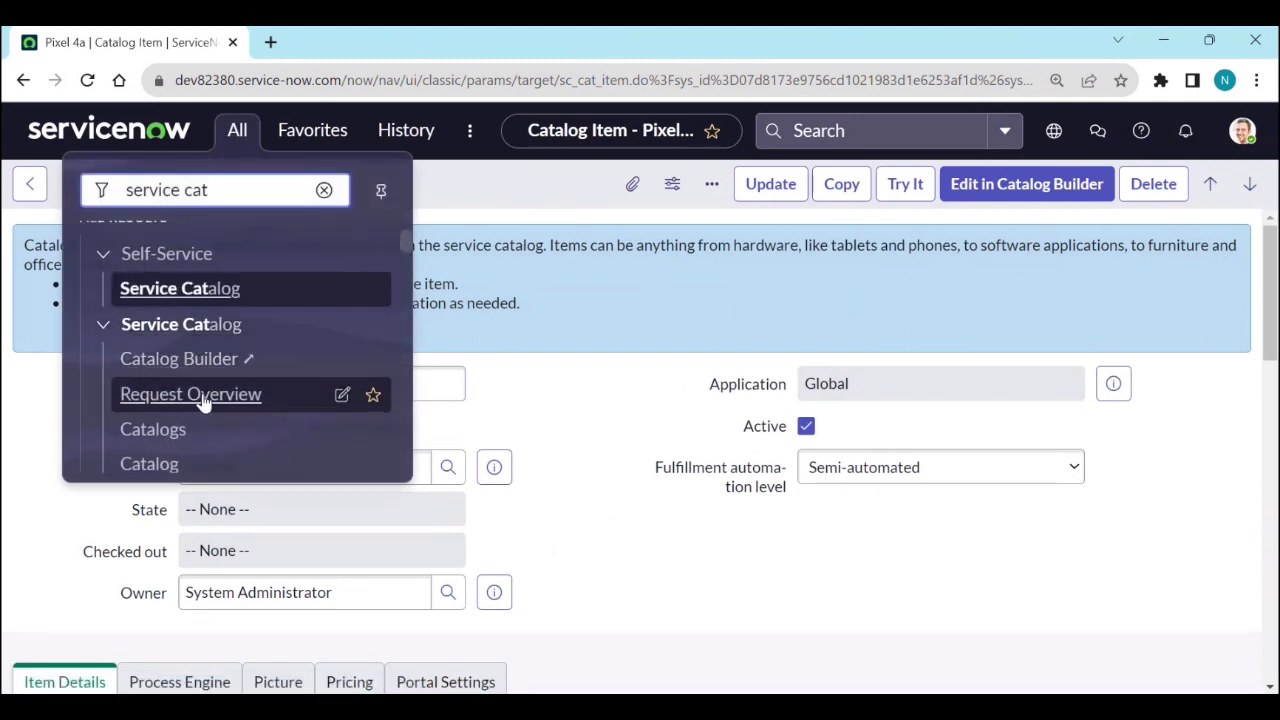
pyautogui.click(190, 431)
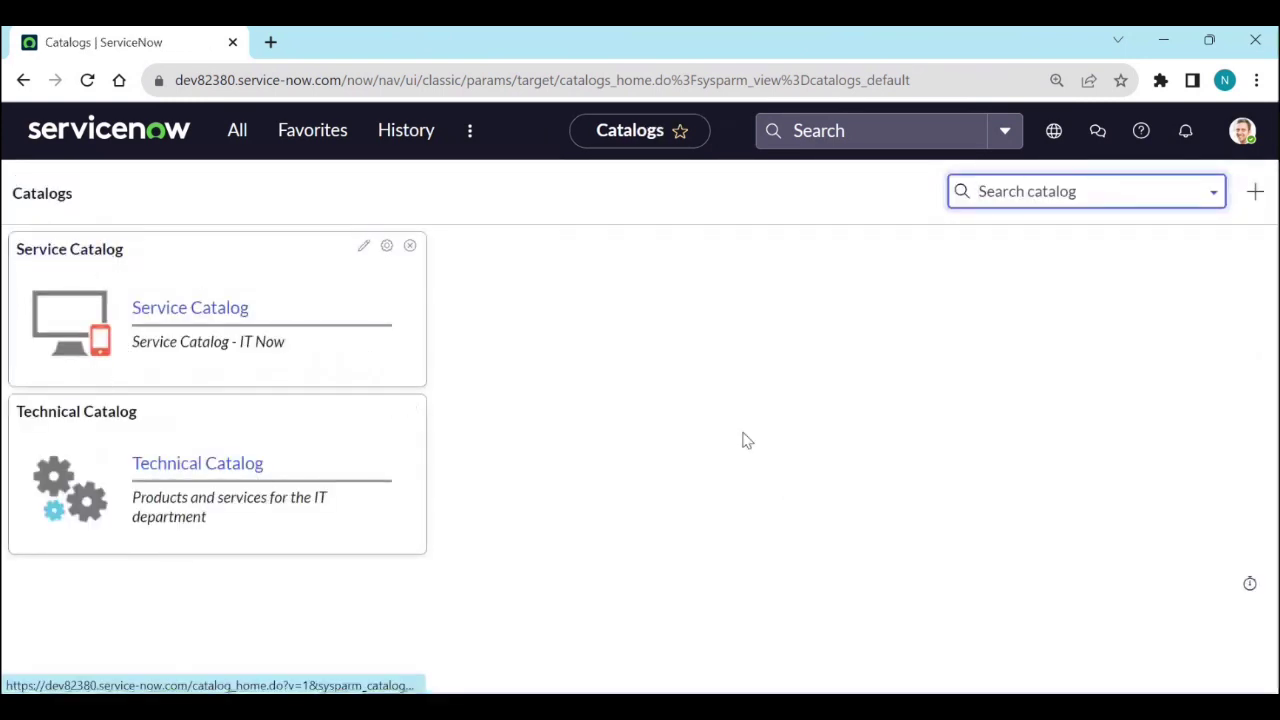
# Step: Add the Test Catalog section with all details to the middle column of the Catalogs homepage and close the section picker
pyautogui.click(1255, 191)
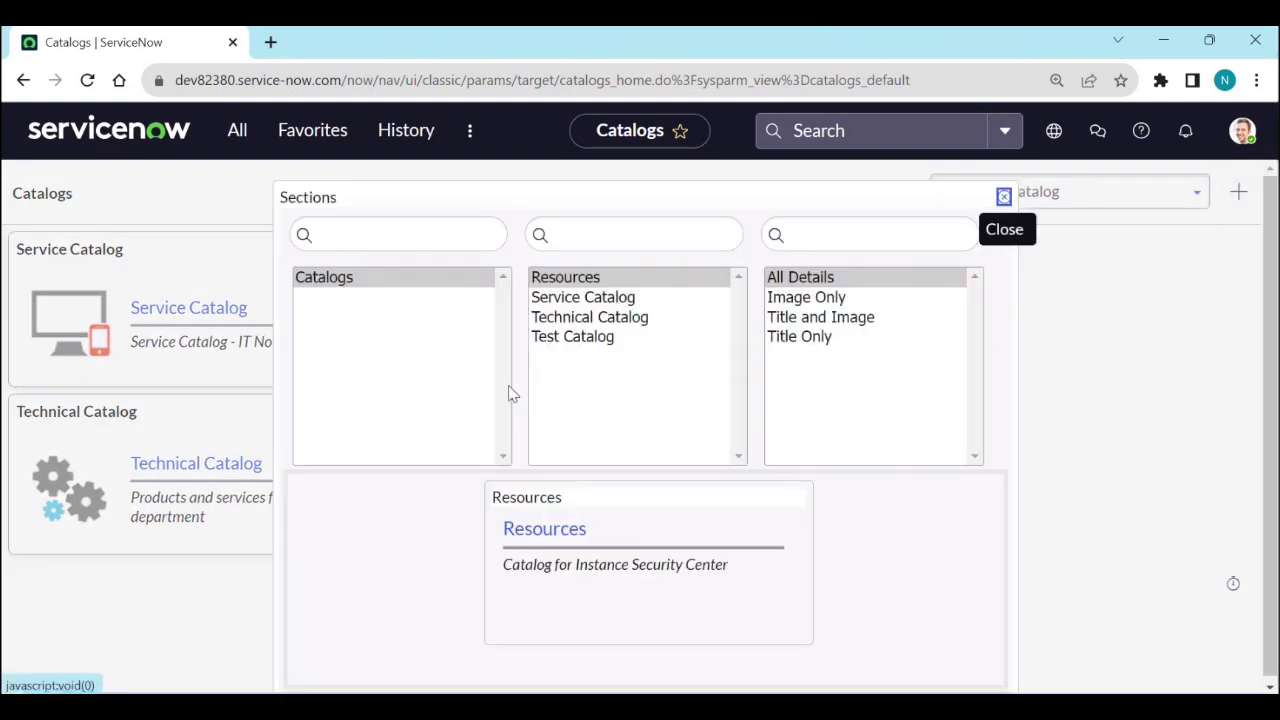
pyautogui.click(567, 326)
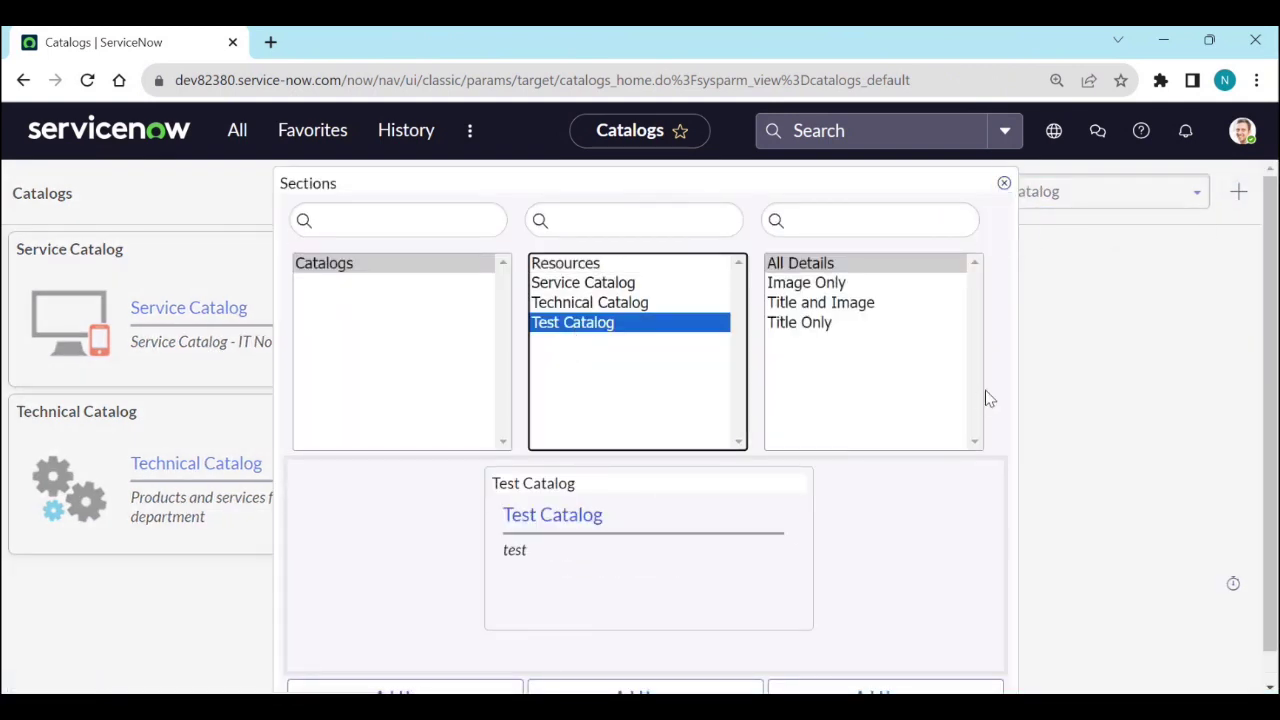
pyautogui.scroll(-1, 903, 614)
pyautogui.click(606, 684)
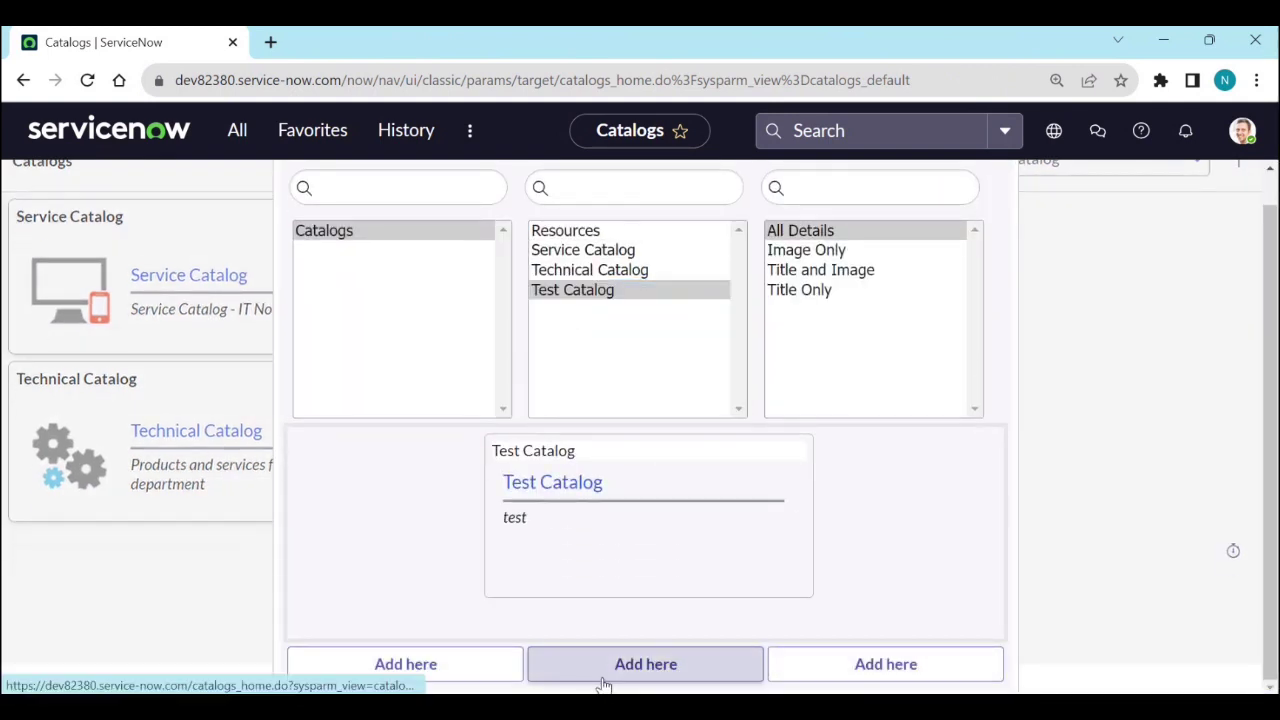
pyautogui.scroll(1, 700, 543)
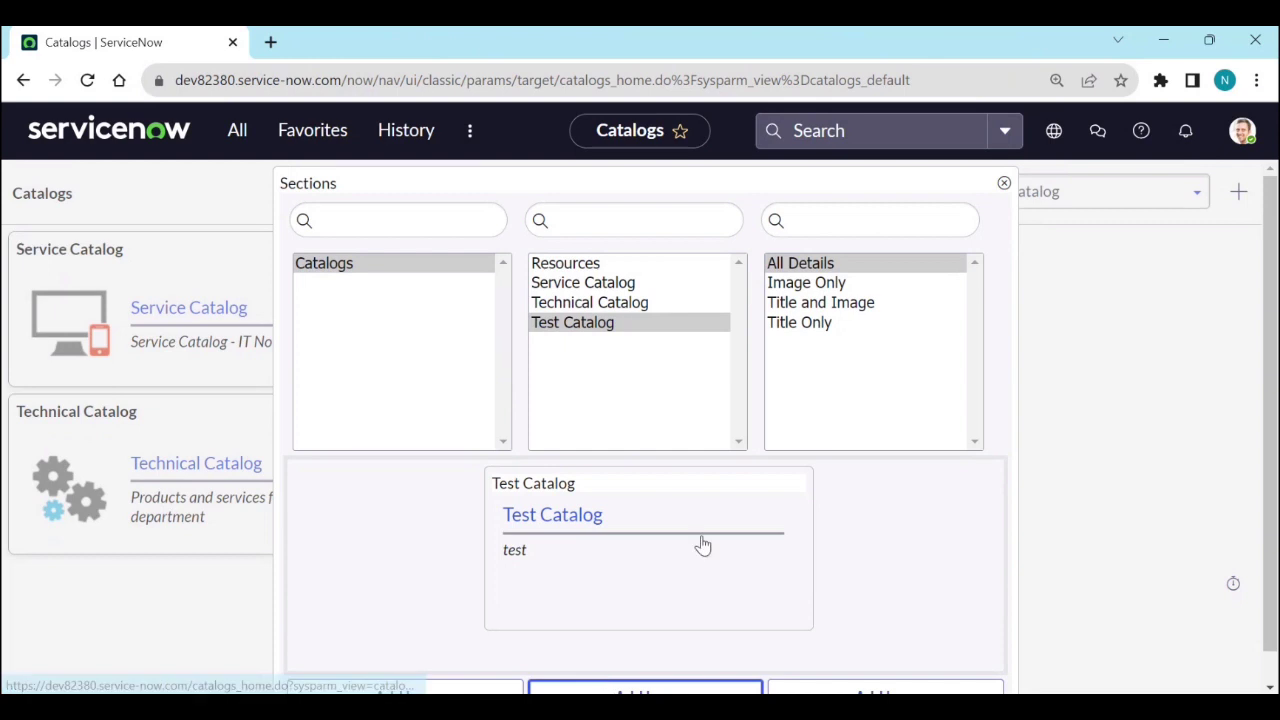
pyautogui.click(1003, 187)
# Step: Open Test Catalog from the Catalogs homepage, check the Test category and Test cat 2 pages for items, and return
pyautogui.click(503, 307)
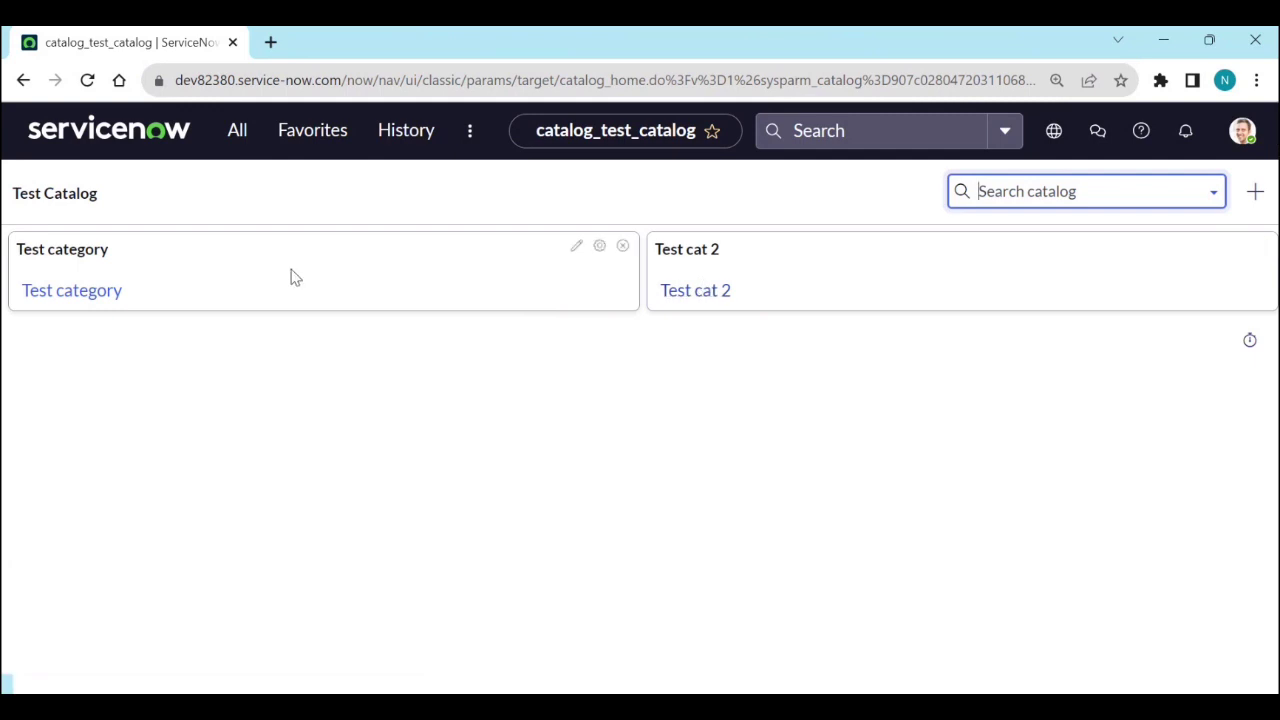
pyautogui.click(98, 292)
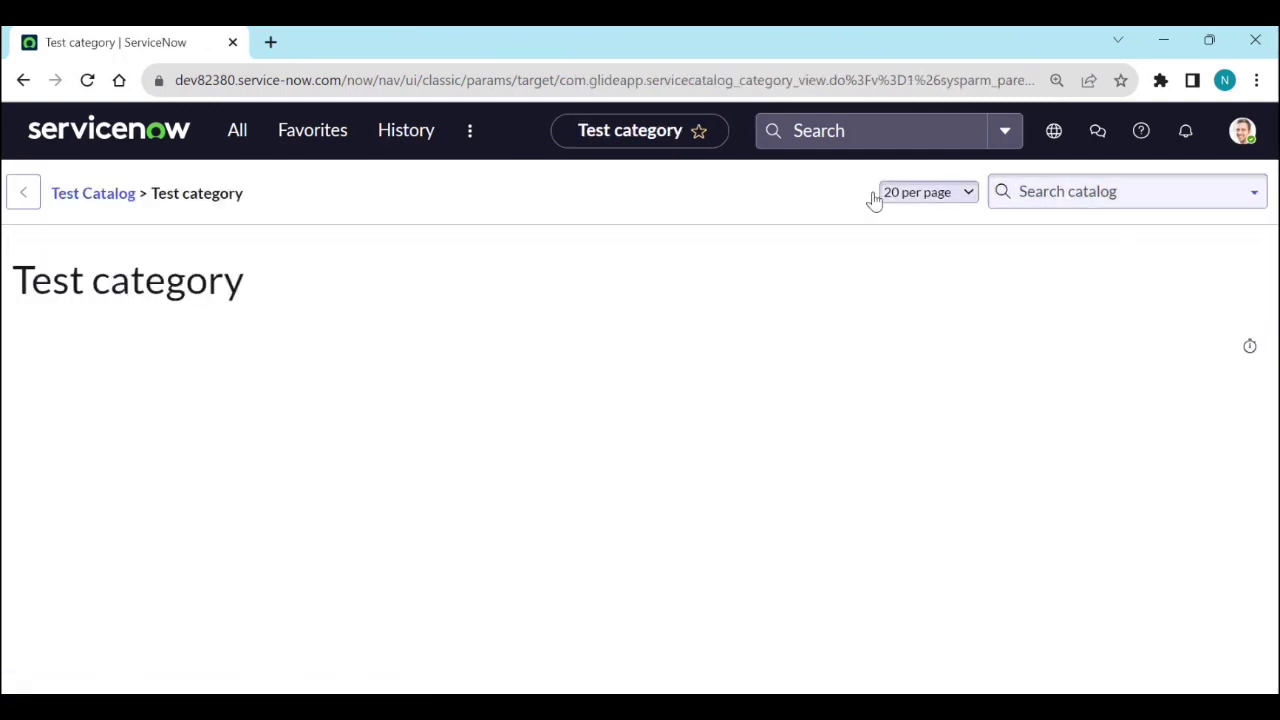
pyautogui.click(130, 195)
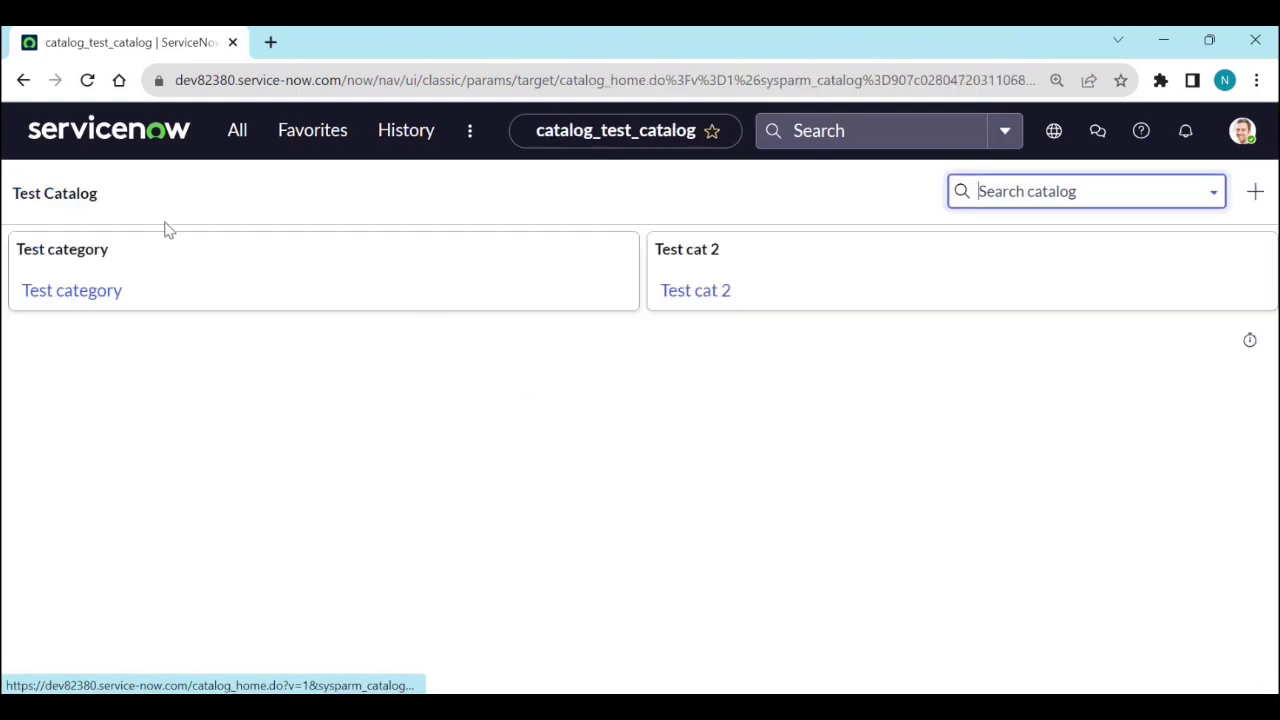
pyautogui.click(724, 292)
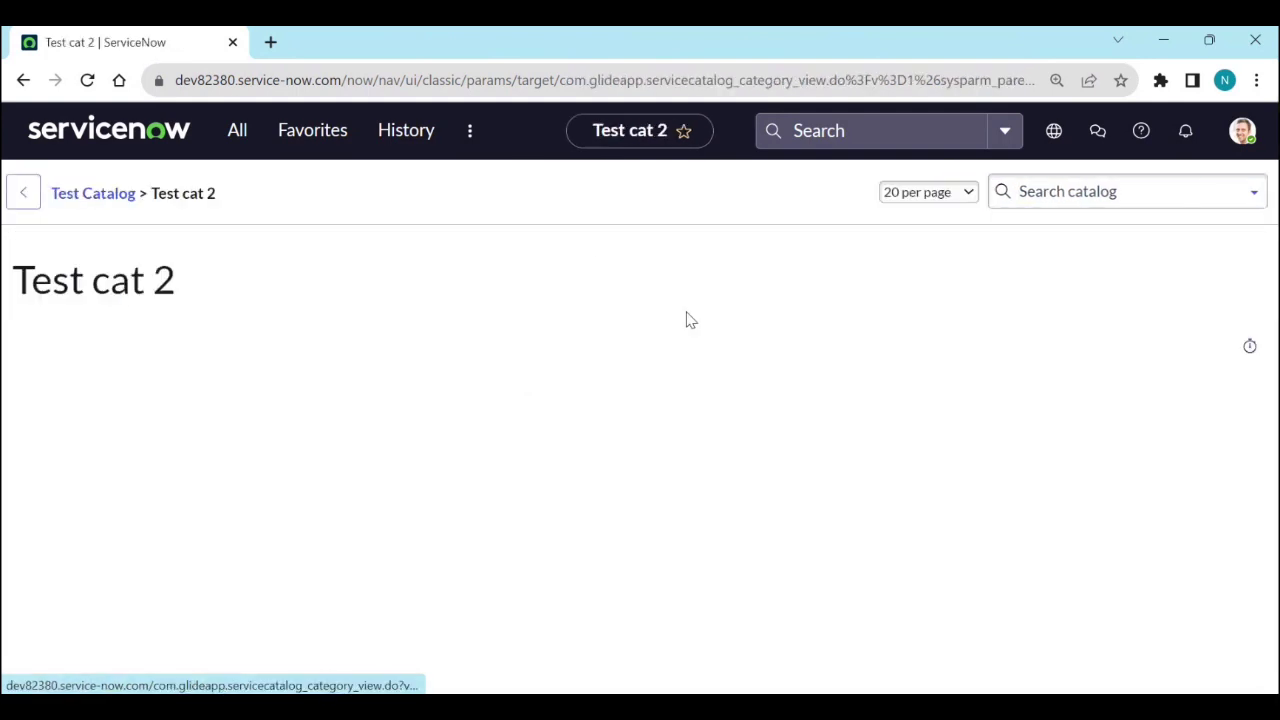
pyautogui.click(24, 195)
# Step: Open the Maintain Categories list and sort it by Updated in descending order
pyautogui.click(236, 134)
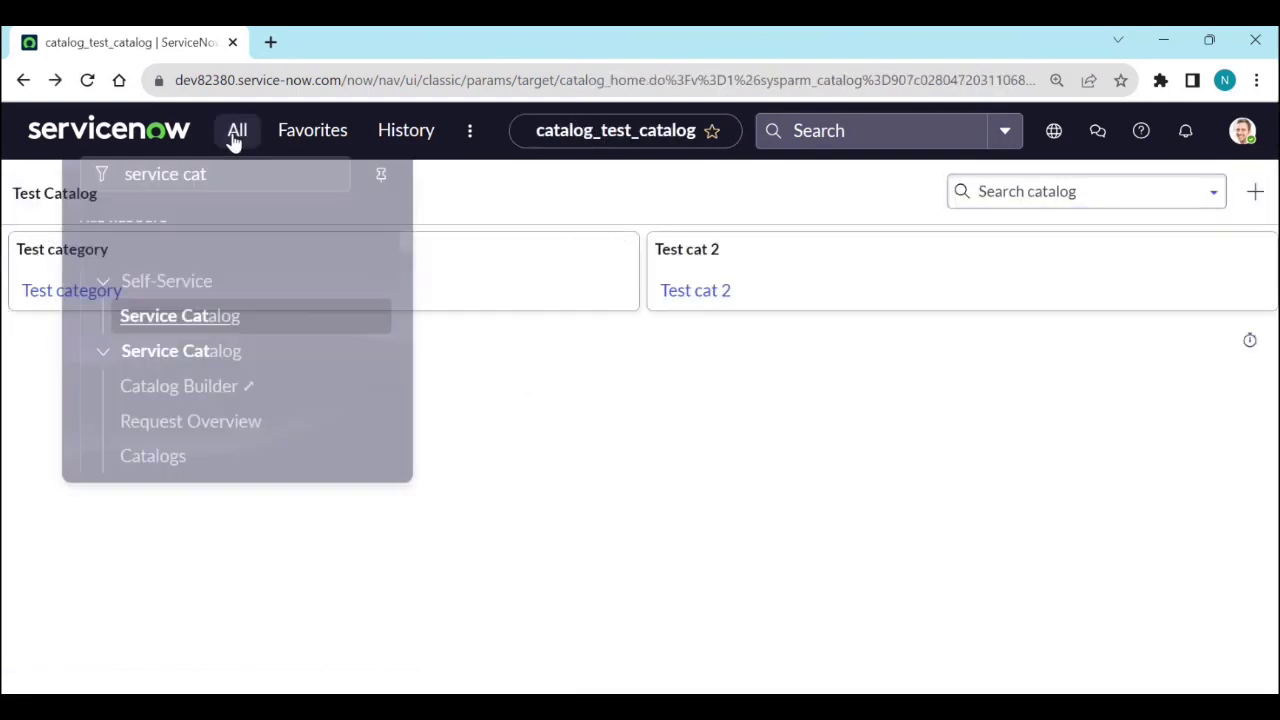
pyautogui.scroll(-1, 205, 400)
pyautogui.scroll(-3, 207, 412)
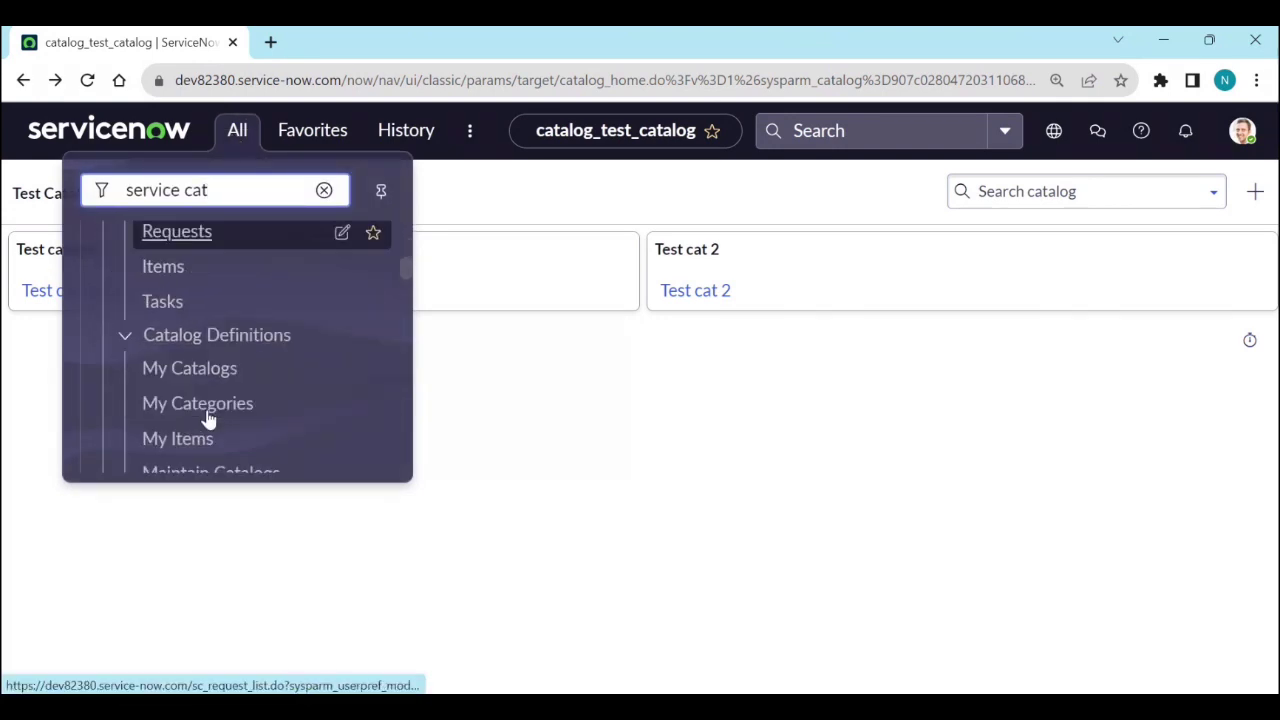
pyautogui.click(210, 412)
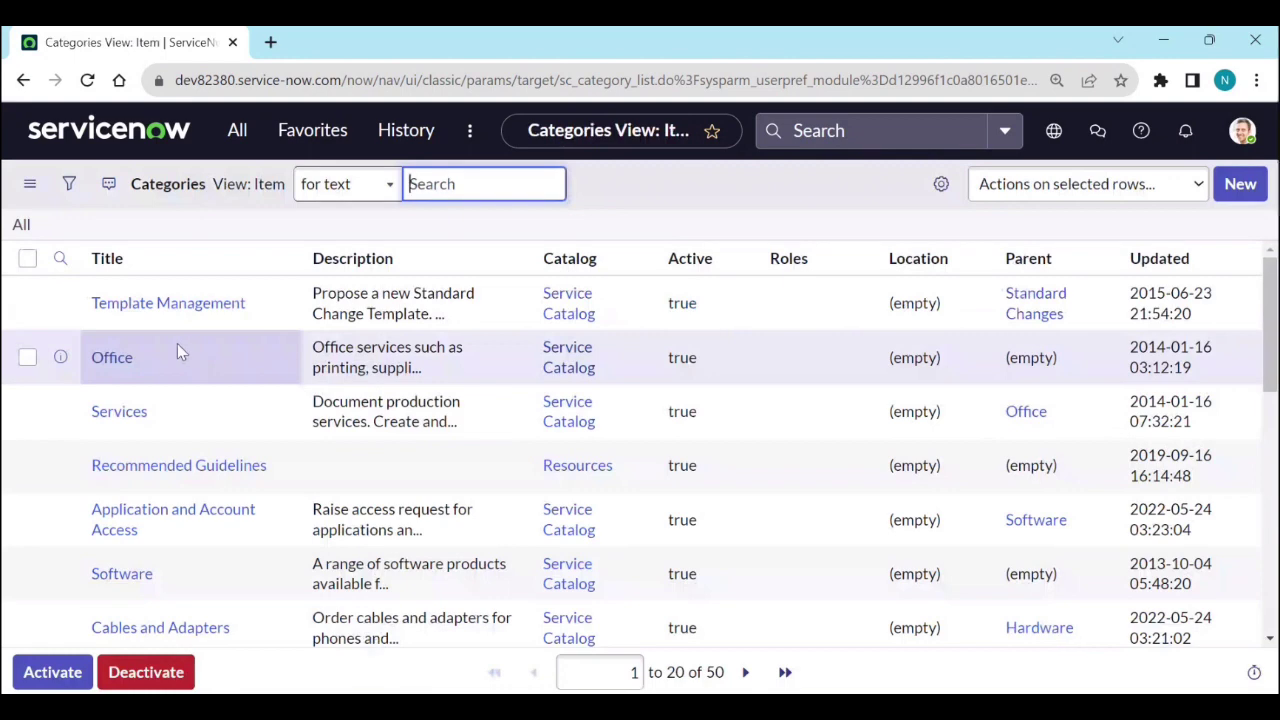
pyautogui.rightClick(1160, 260)
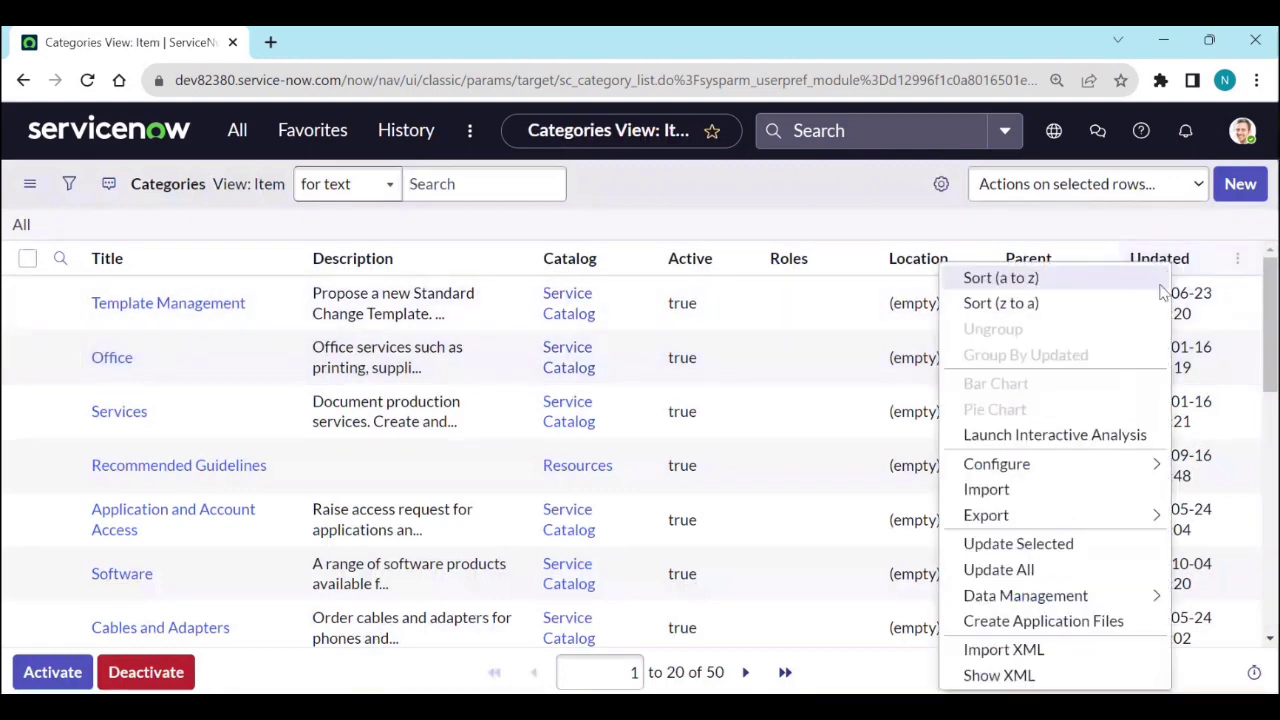
pyautogui.click(1160, 301)
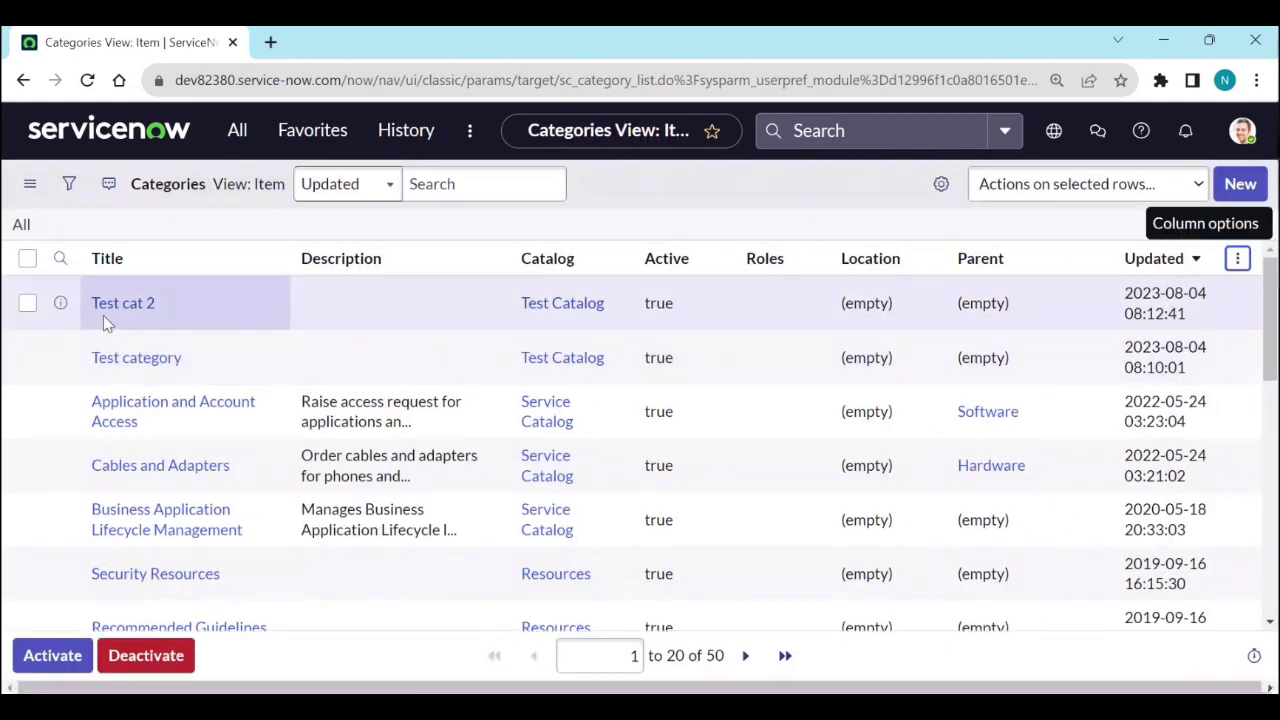
# Step: Add the Pixel 4a catalog item to the Test cat 2 category and save the membership
pyautogui.click(106, 310)
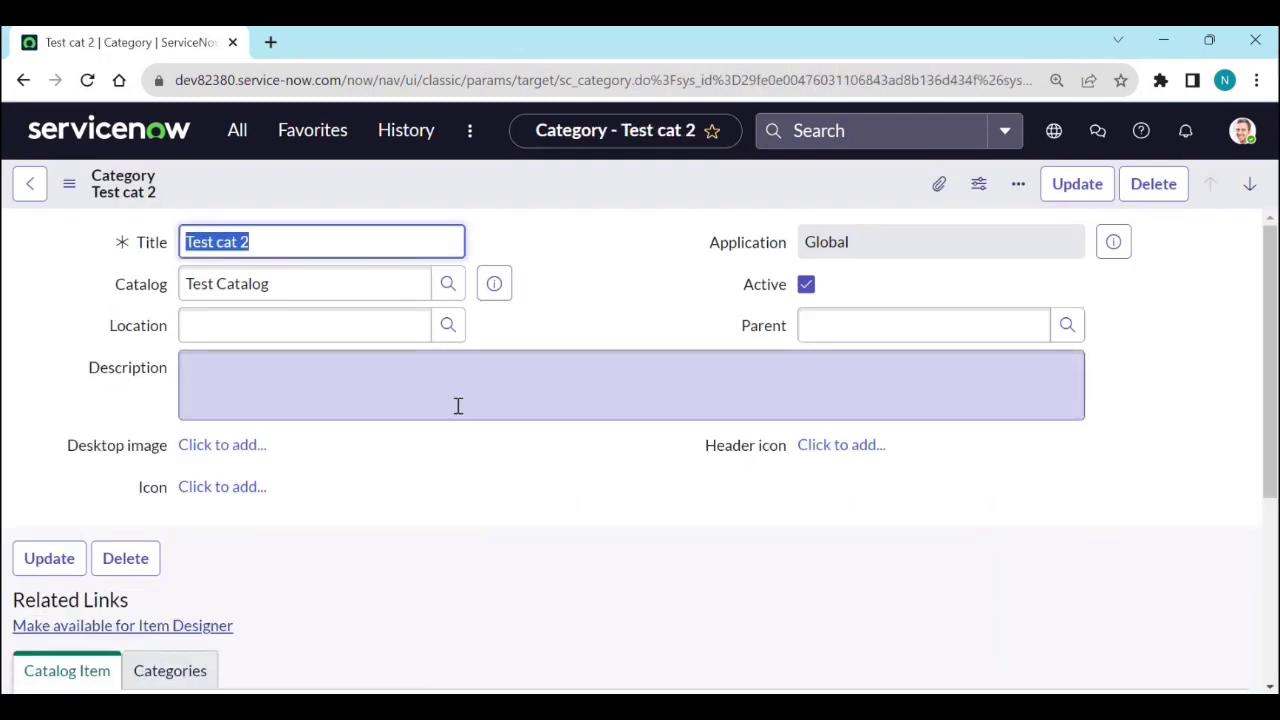
pyautogui.scroll(-3, 460, 430)
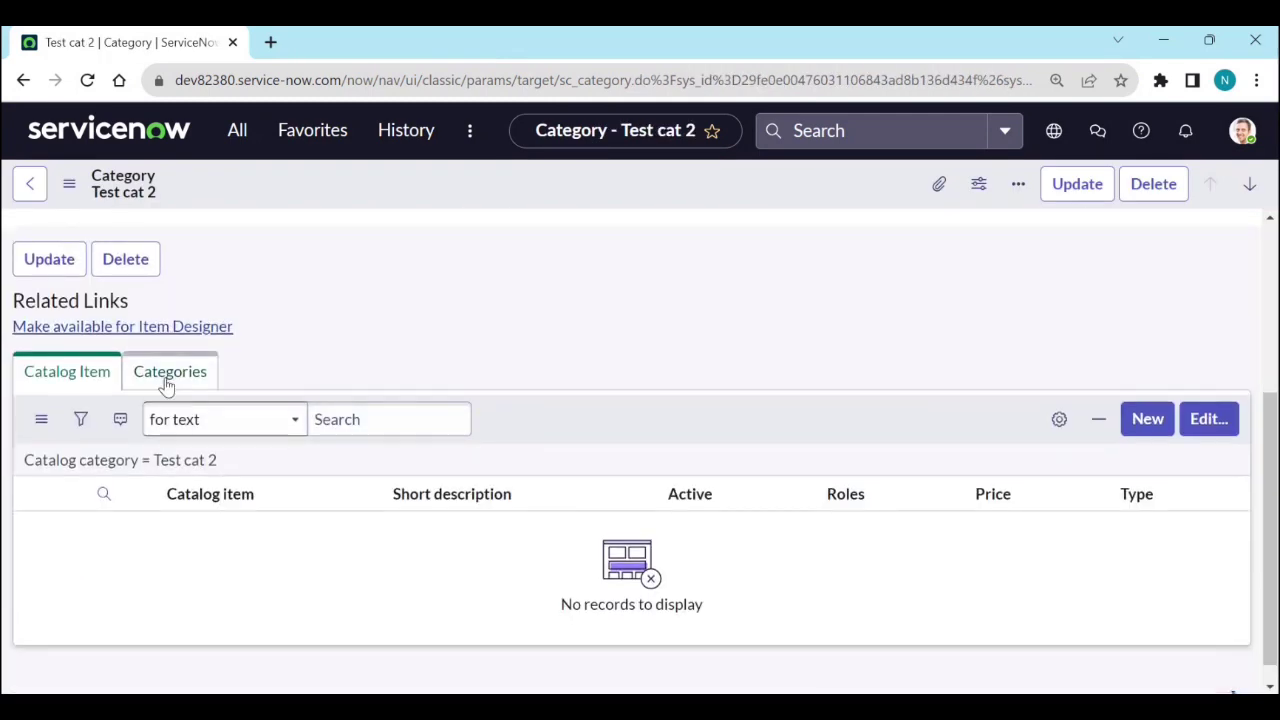
pyautogui.click(1208, 419)
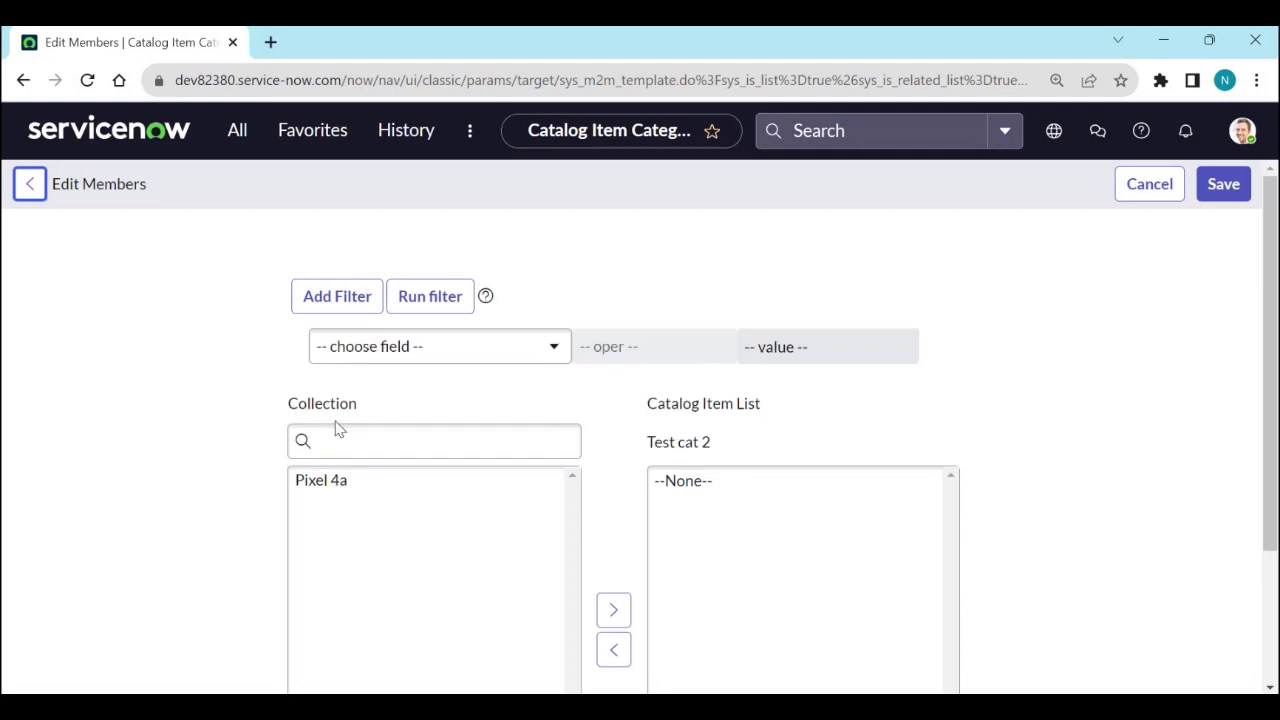
pyautogui.click(323, 482)
pyautogui.scroll(-2, 394, 497)
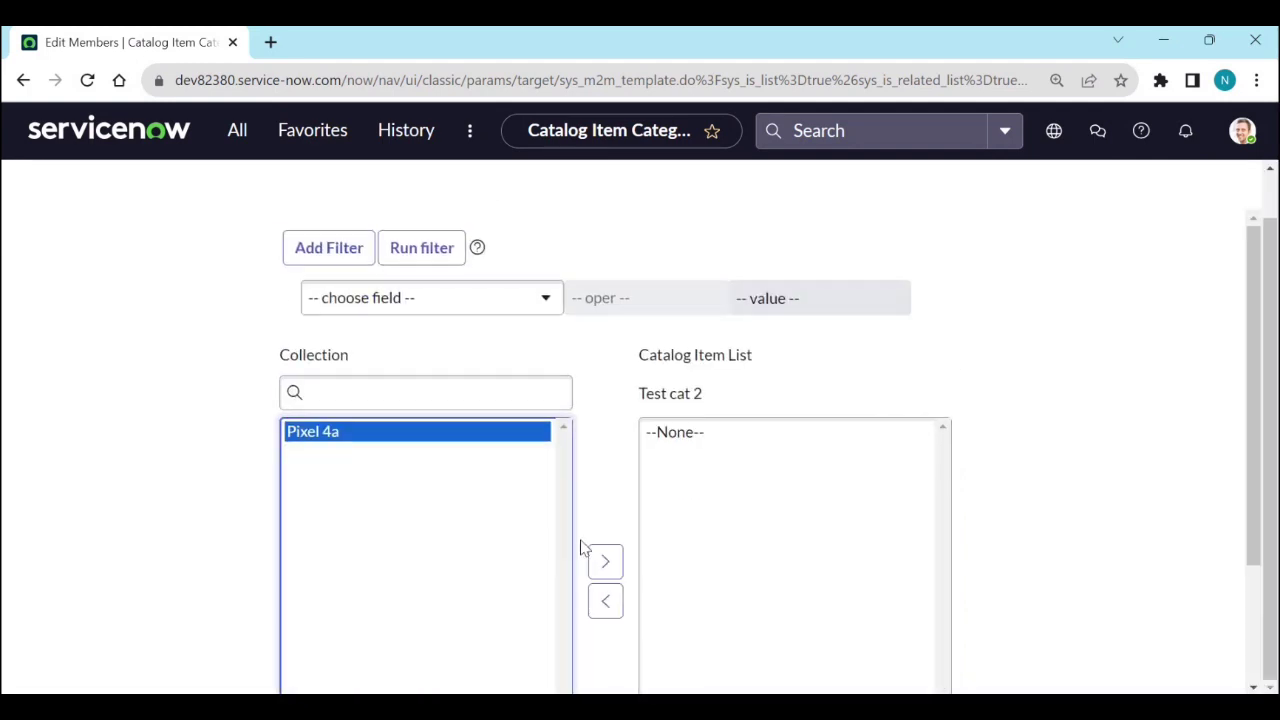
pyautogui.click(605, 556)
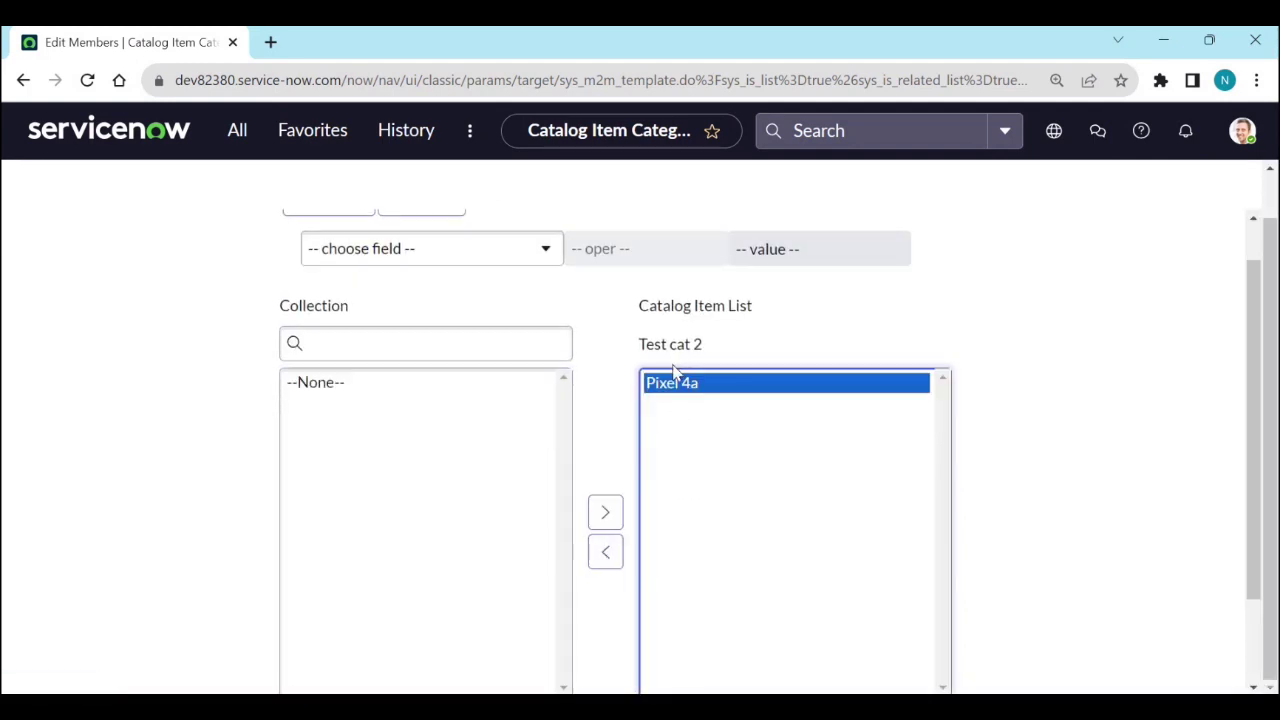
pyautogui.scroll(-1, 590, 450)
pyautogui.click(659, 612)
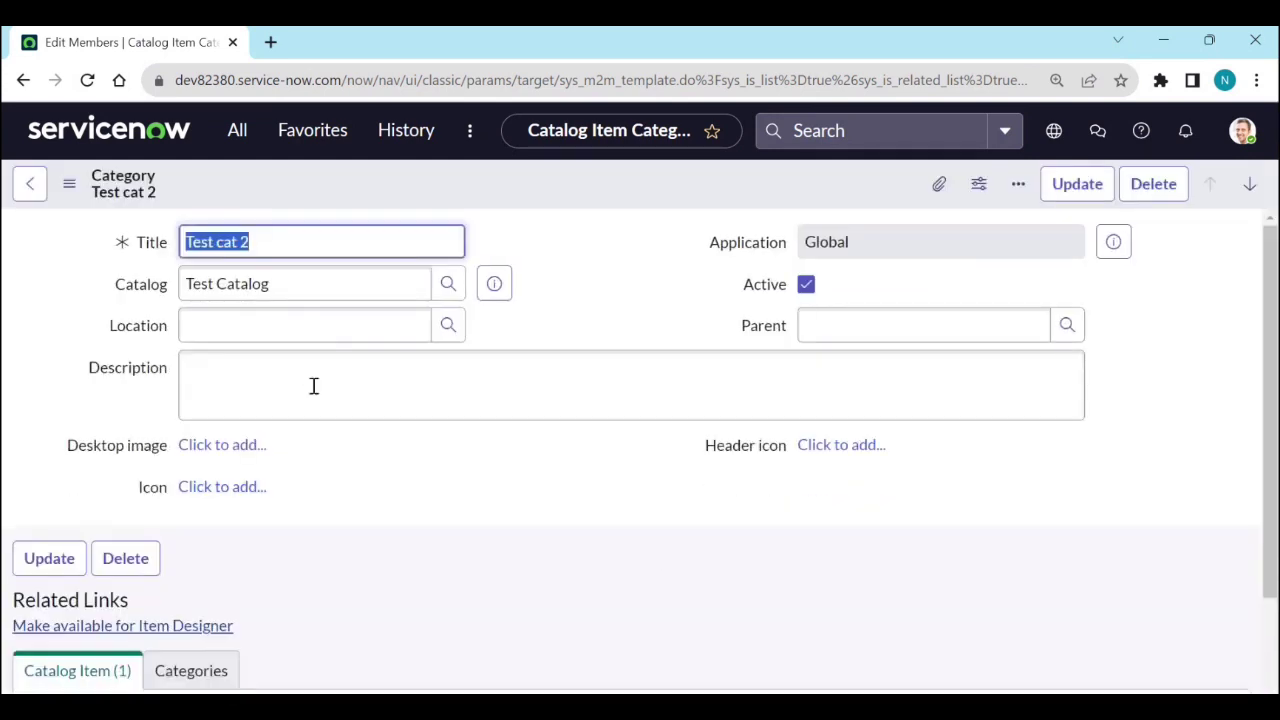
# Step: Open Test Catalog from the Catalogs homepage, check the Pixel 4a preview in Test cat 2, and return to the homepage
pyautogui.click(233, 127)
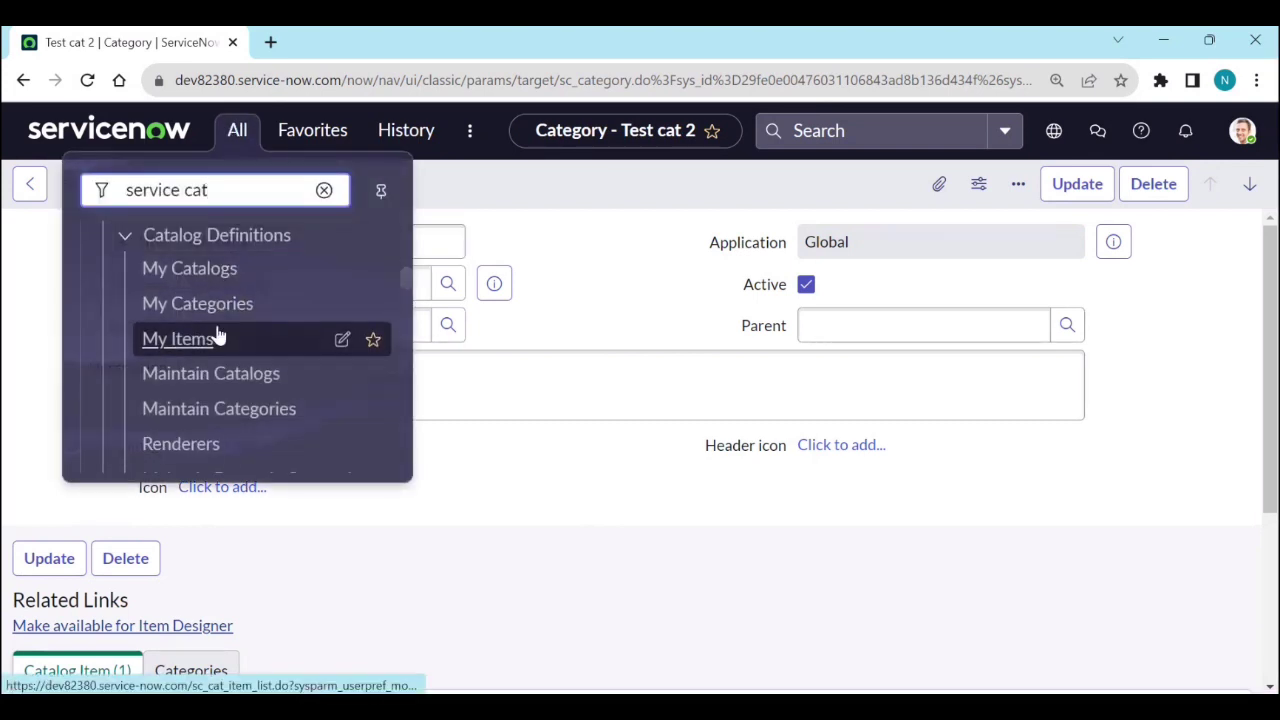
pyautogui.scroll(-5, 218, 340)
pyautogui.scroll(8, 220, 350)
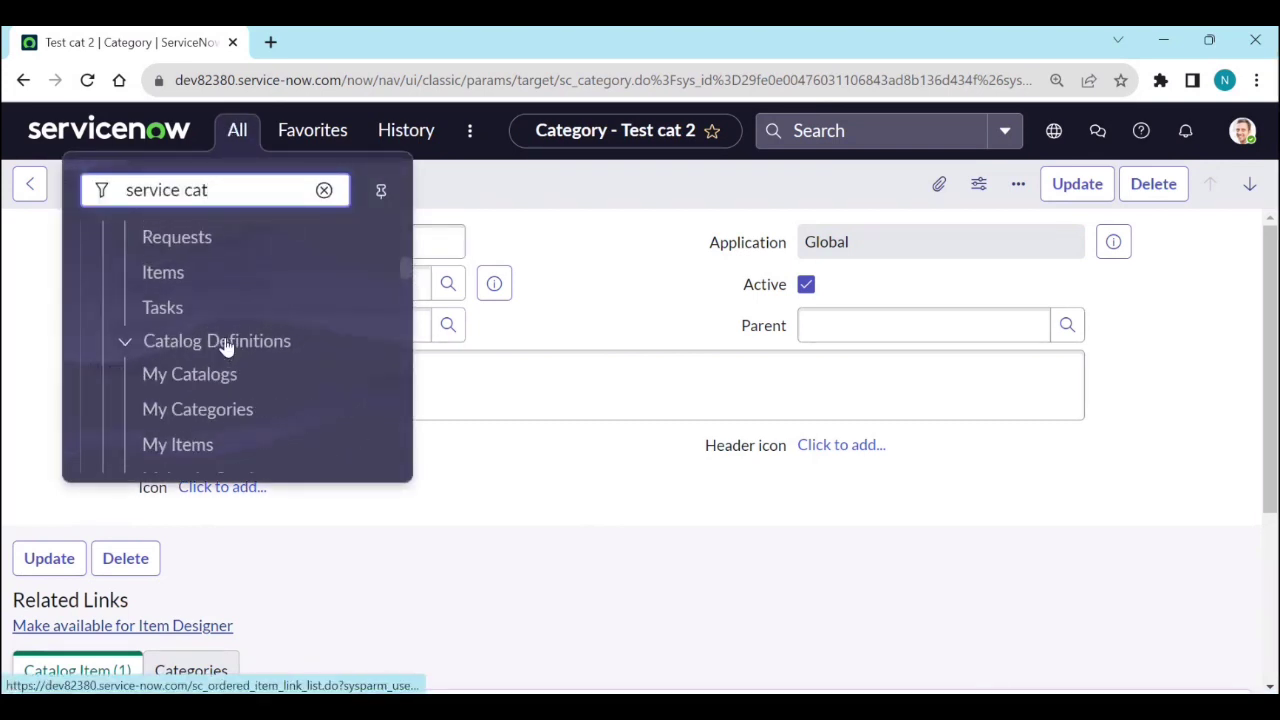
pyautogui.click(172, 236)
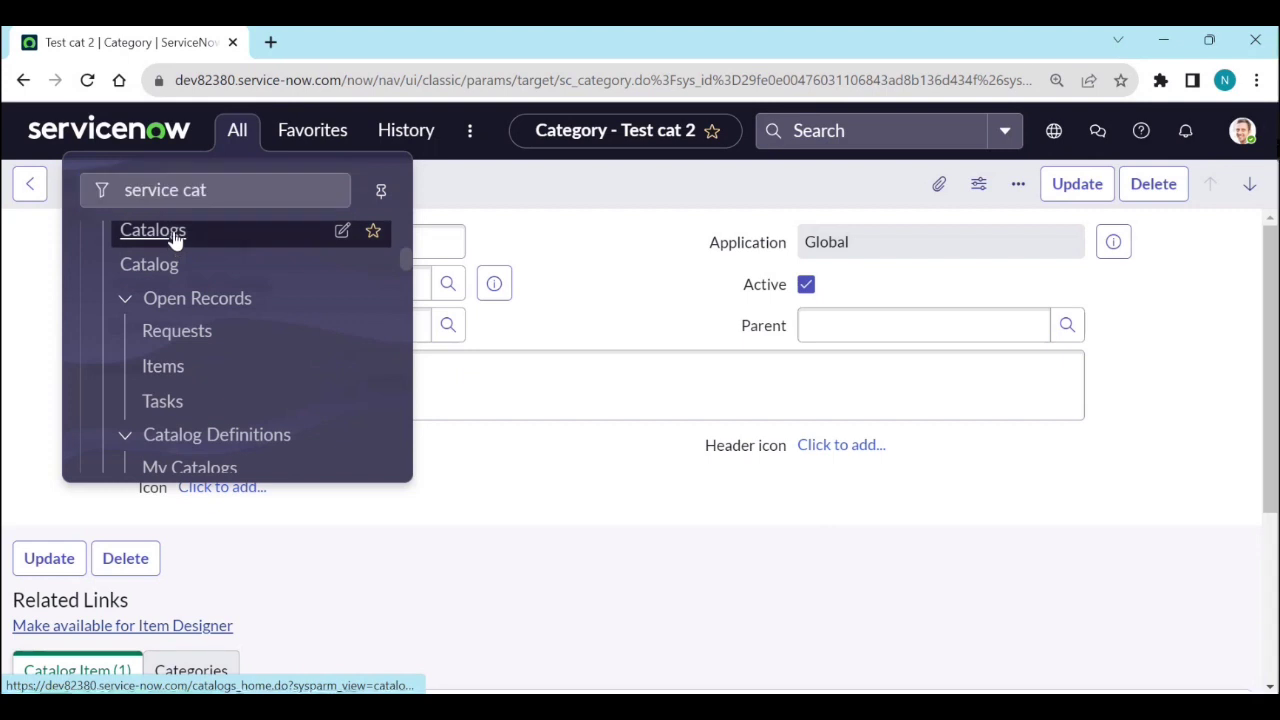
pyautogui.click(517, 334)
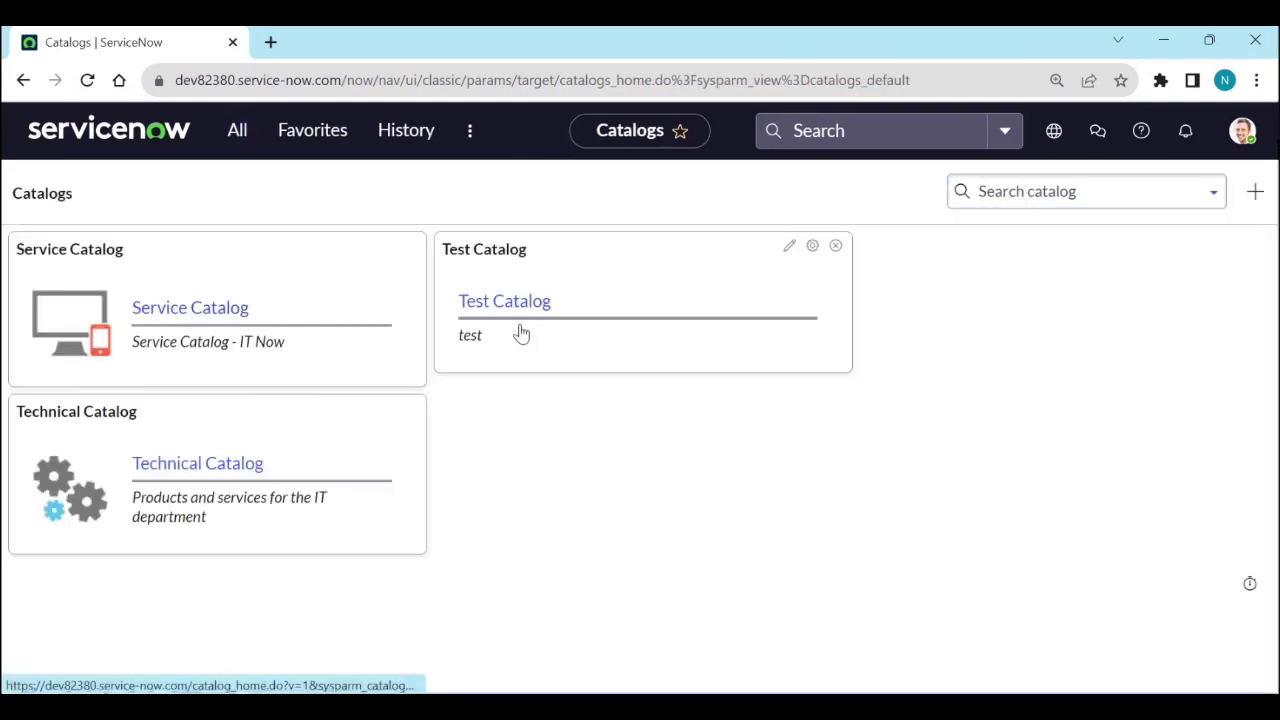
pyautogui.click(728, 290)
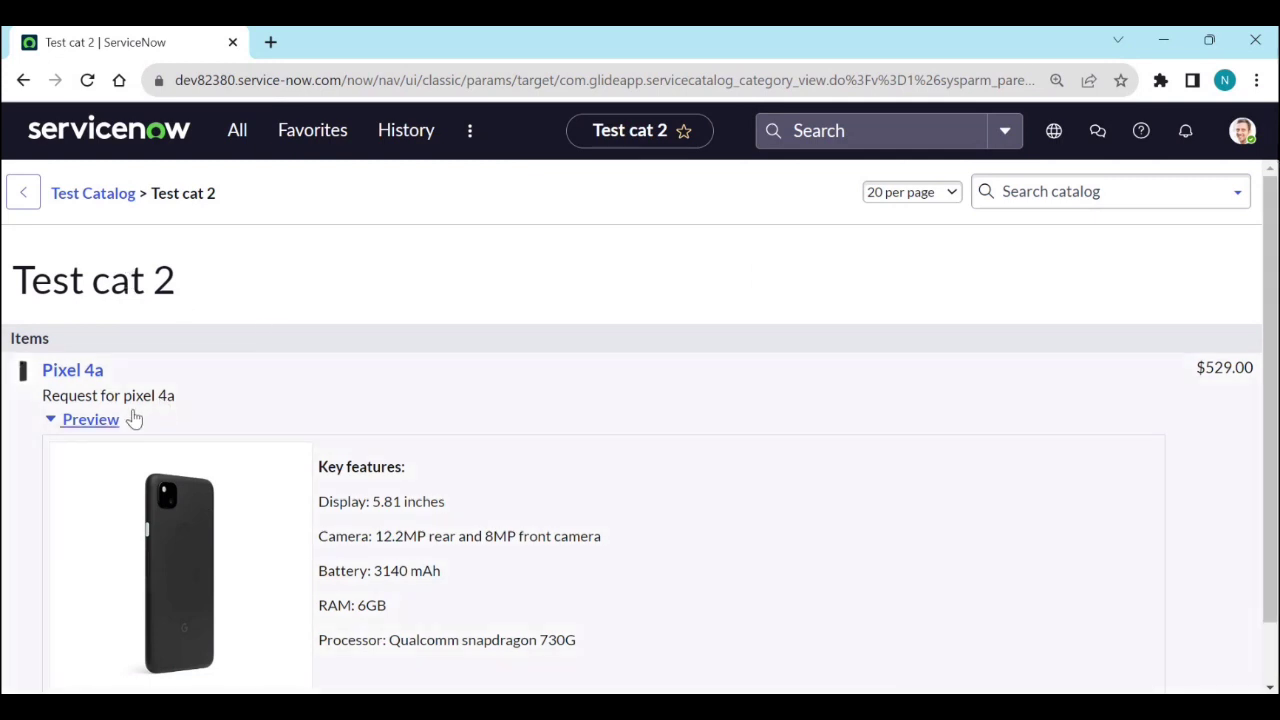
pyautogui.scroll(-1, 405, 487)
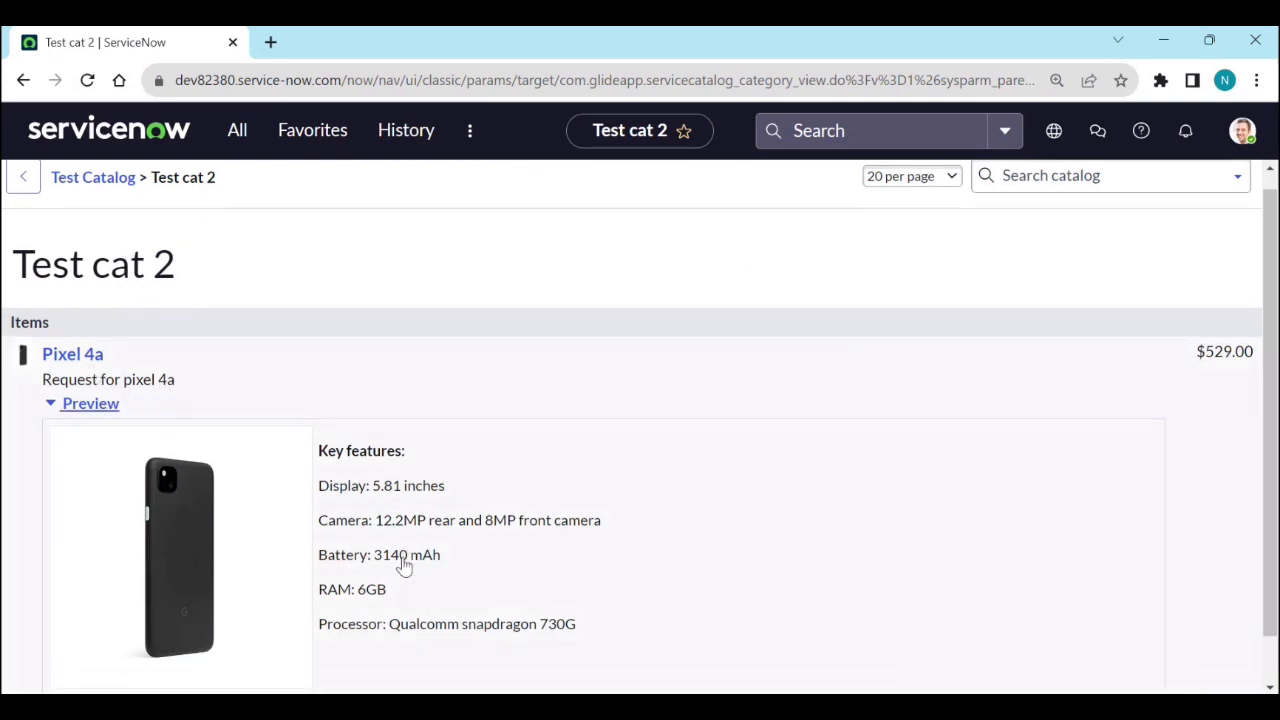
pyautogui.scroll(1, 414, 551)
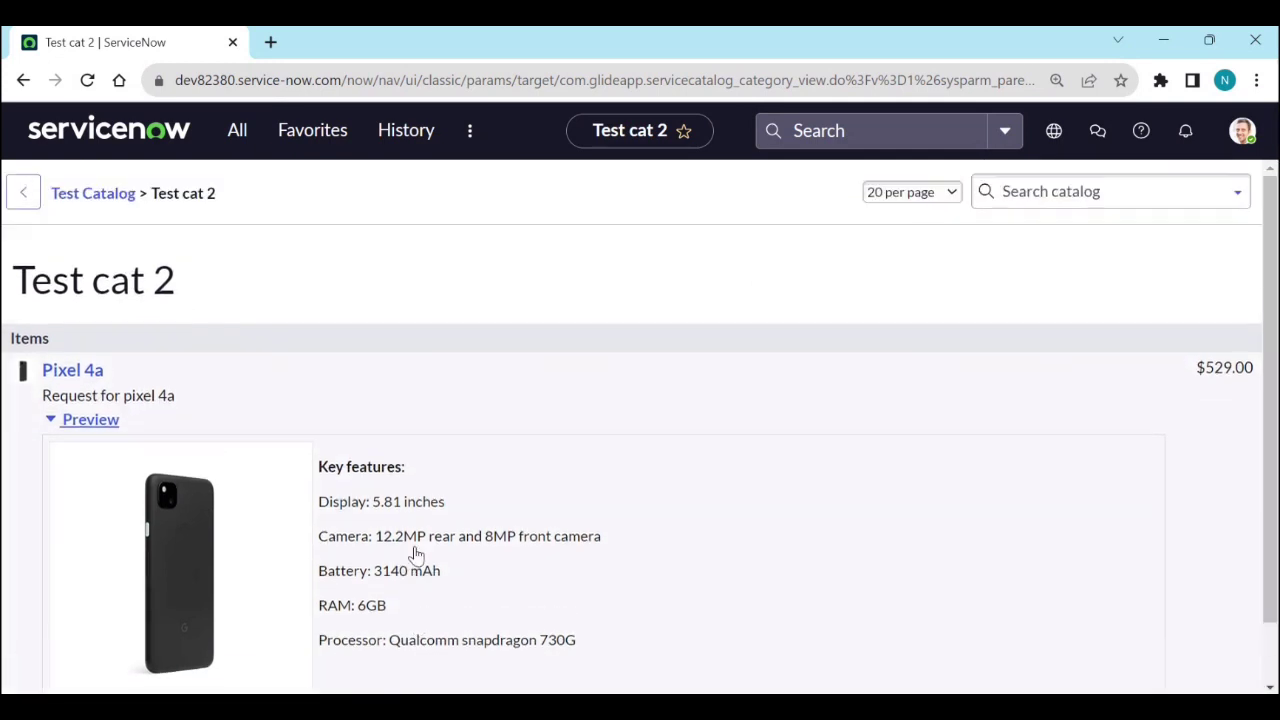
pyautogui.click(95, 195)
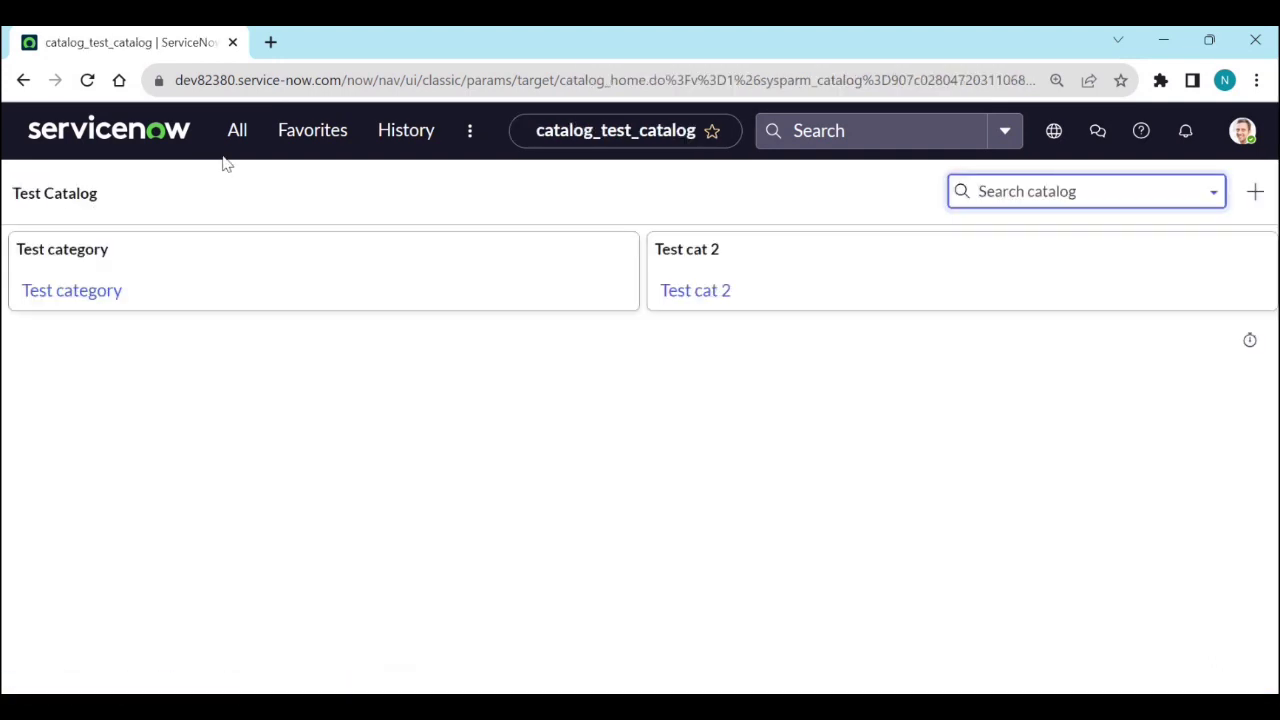
pyautogui.click(18, 92)
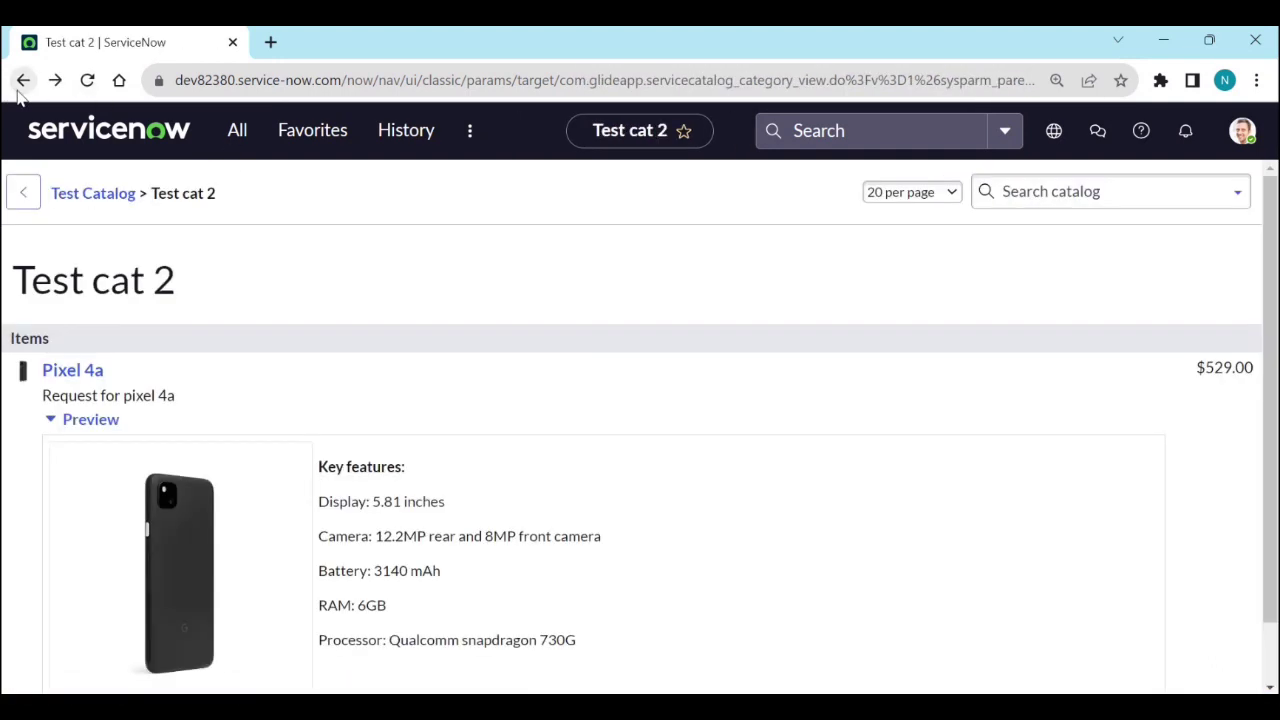
pyautogui.click(20, 82)
pyautogui.click(20, 82)
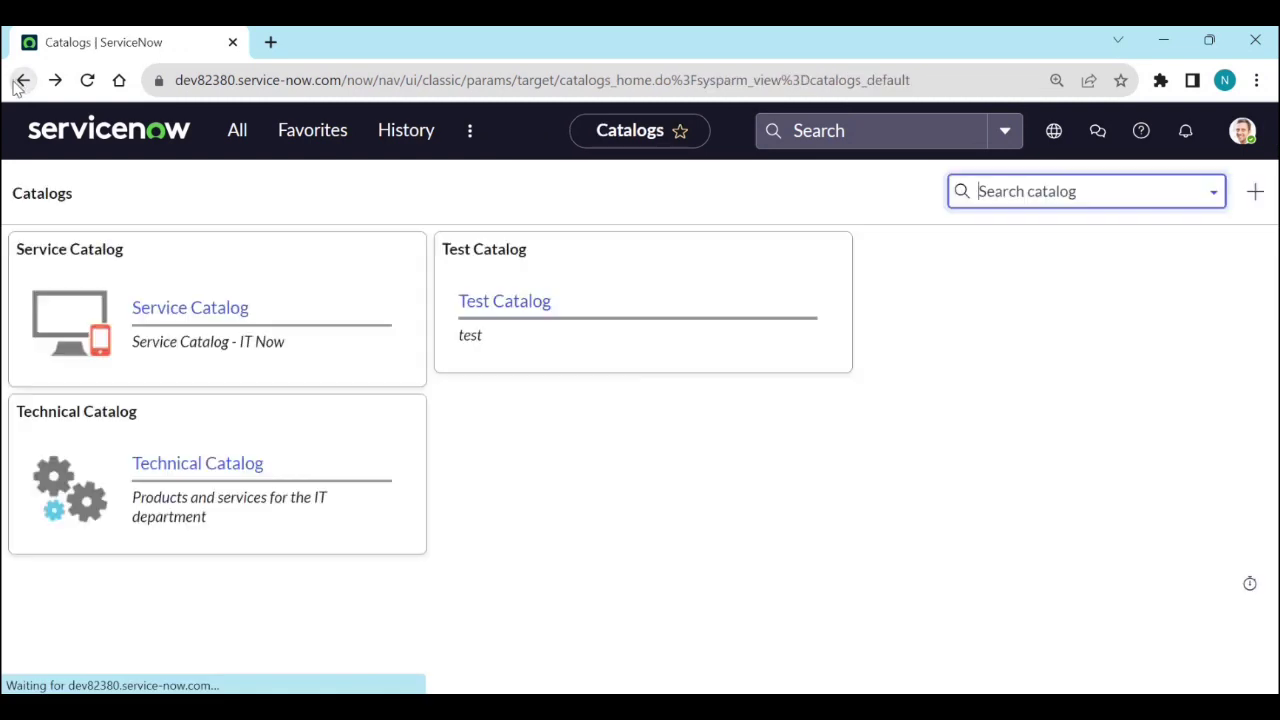
# Step: Open the Service Catalog and look through the items in its Mobiles category for Pixel 4a
pyautogui.click(80, 250)
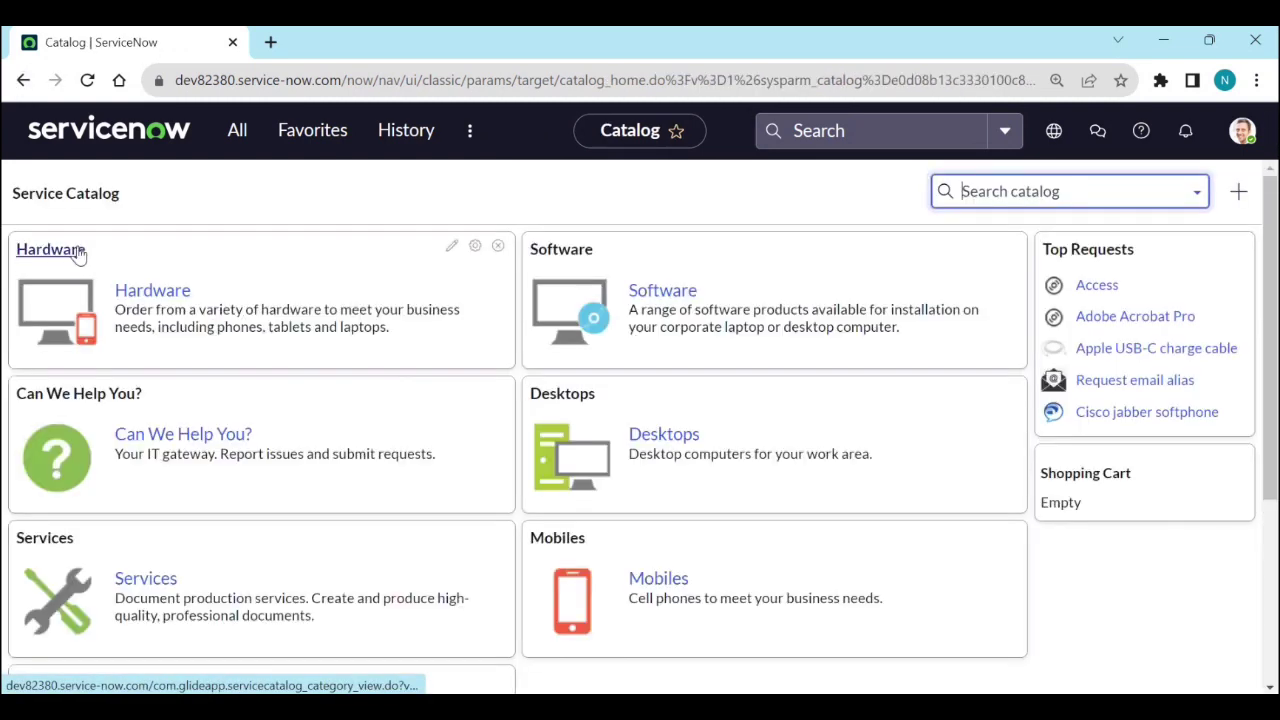
pyautogui.scroll(-3, 280, 369)
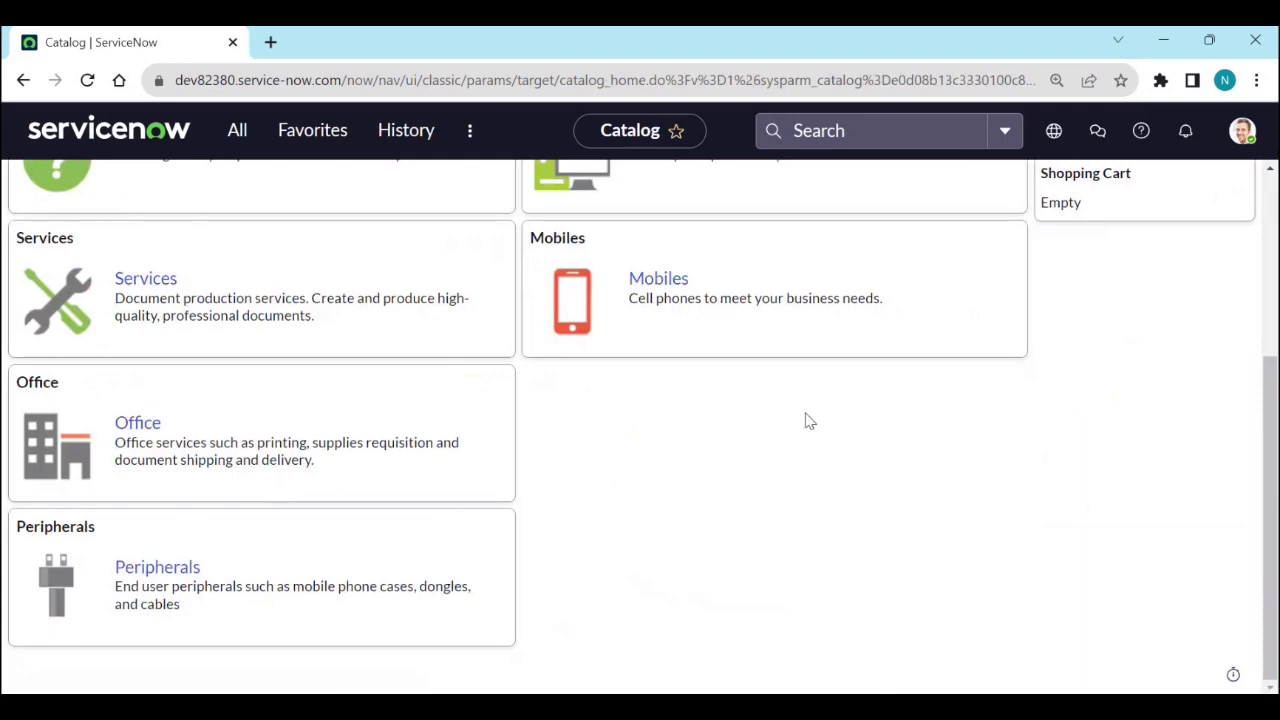
pyautogui.scroll(1, 808, 420)
pyautogui.click(651, 375)
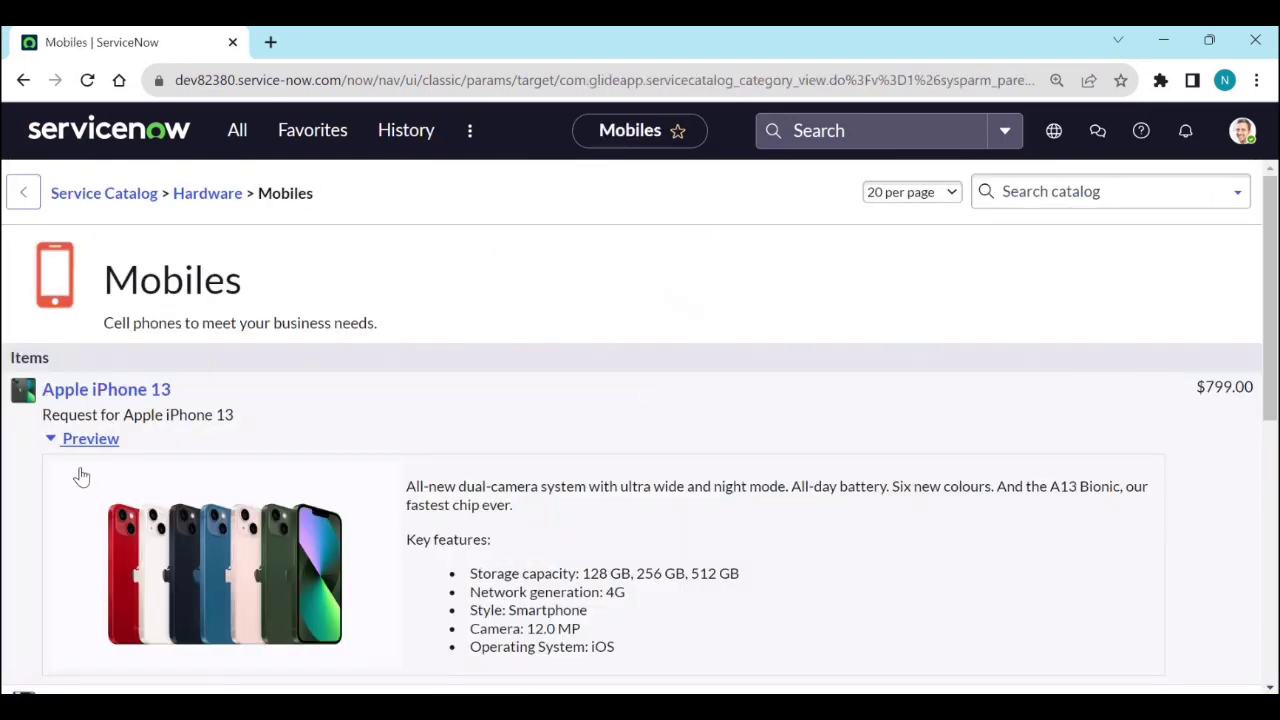
pyautogui.scroll(-5, 90, 500)
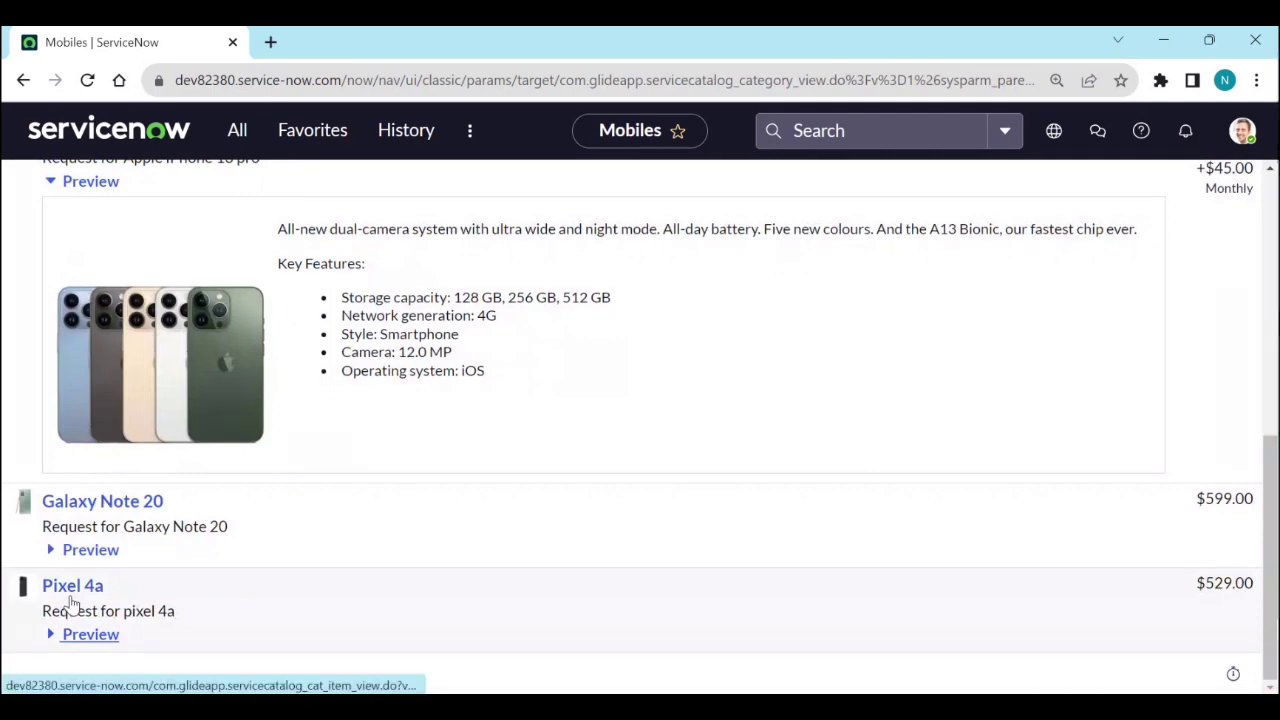
pyautogui.scroll(4, 377, 456)
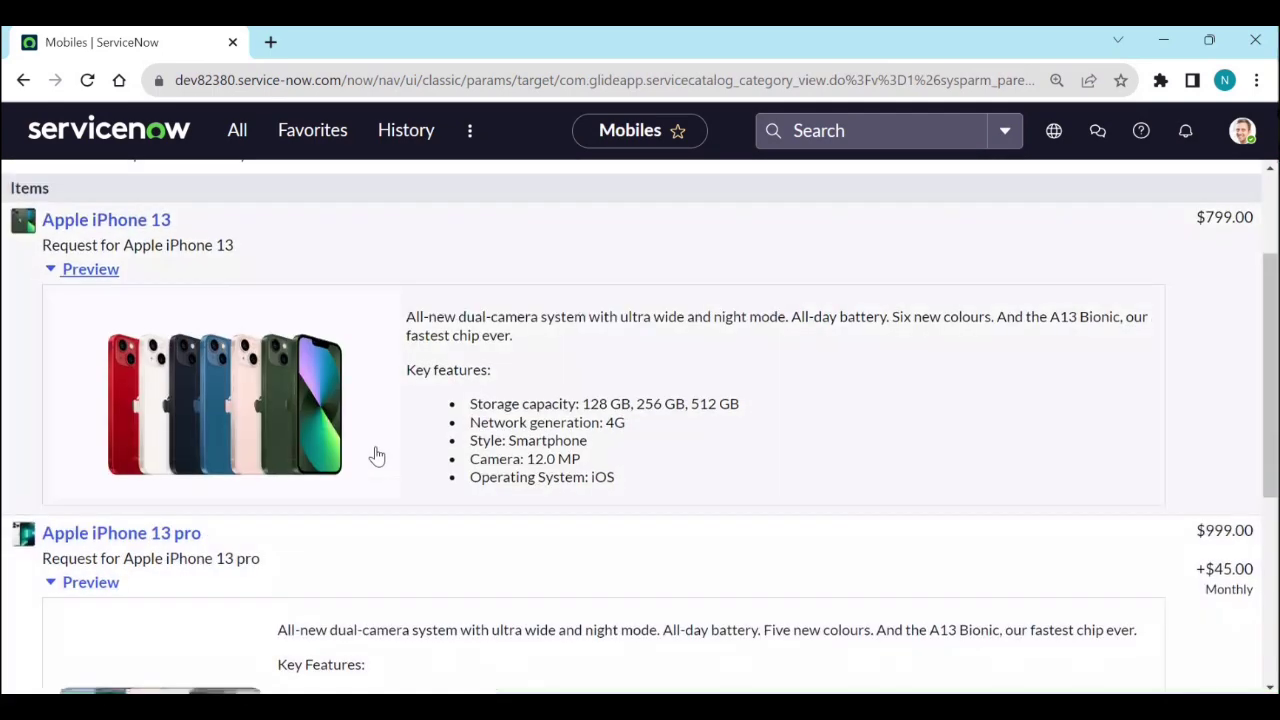
pyautogui.scroll(2, 377, 456)
# Step: Review the Service Catalog modules and their Catalog Definitions in the navigator under the existing "service cat" filter
pyautogui.click(236, 133)
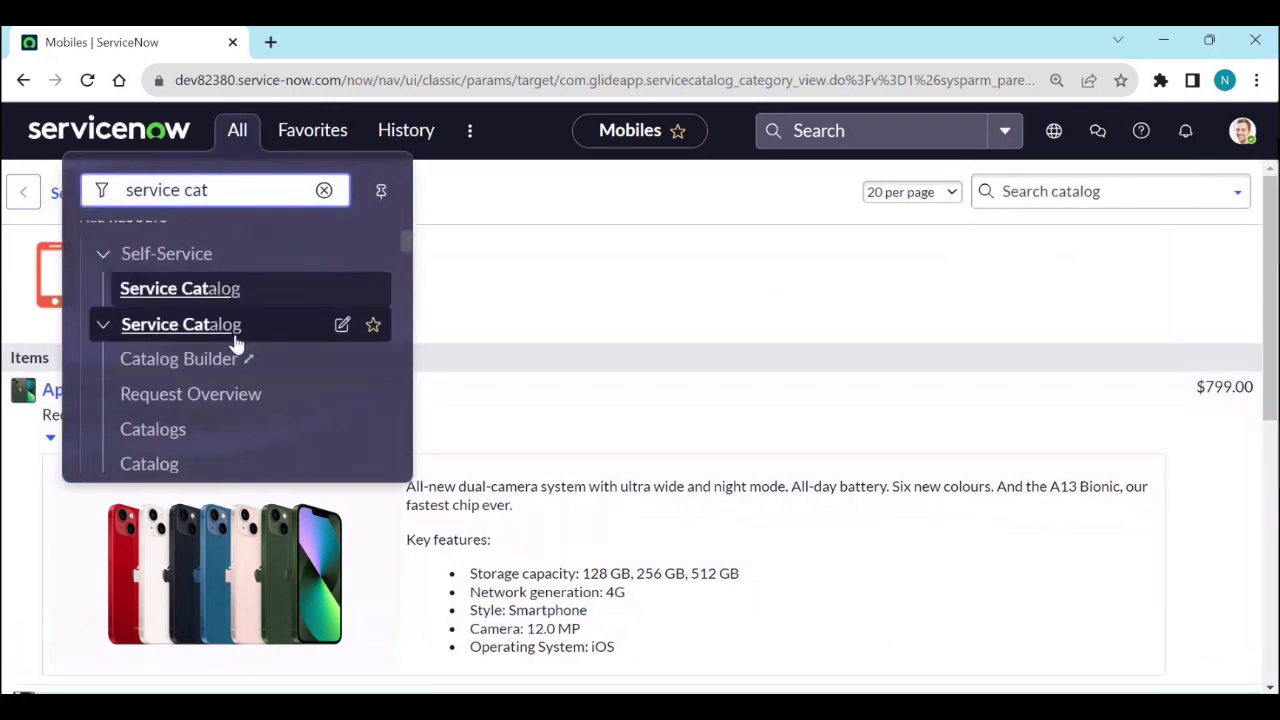
pyautogui.scroll(-5, 265, 390)
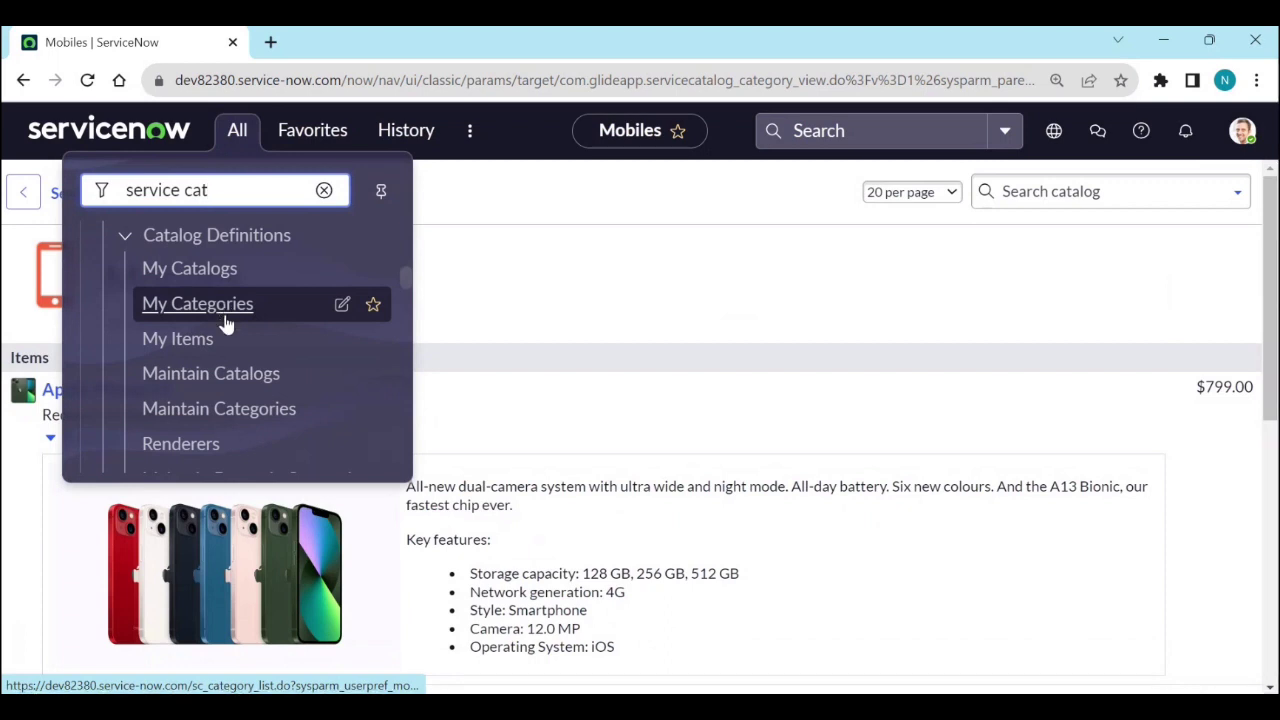
pyautogui.scroll(-5, 236, 360)
pyautogui.scroll(2, 247, 370)
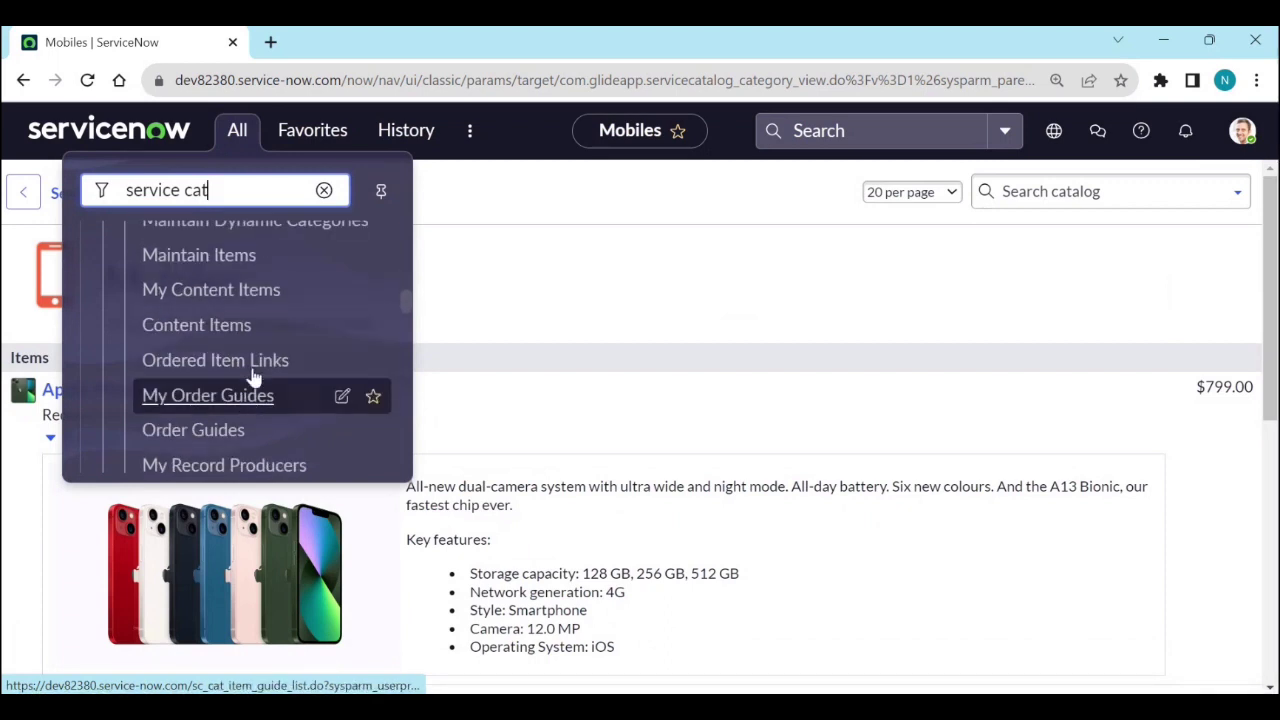
pyautogui.scroll(-2, 253, 380)
pyautogui.scroll(4, 255, 390)
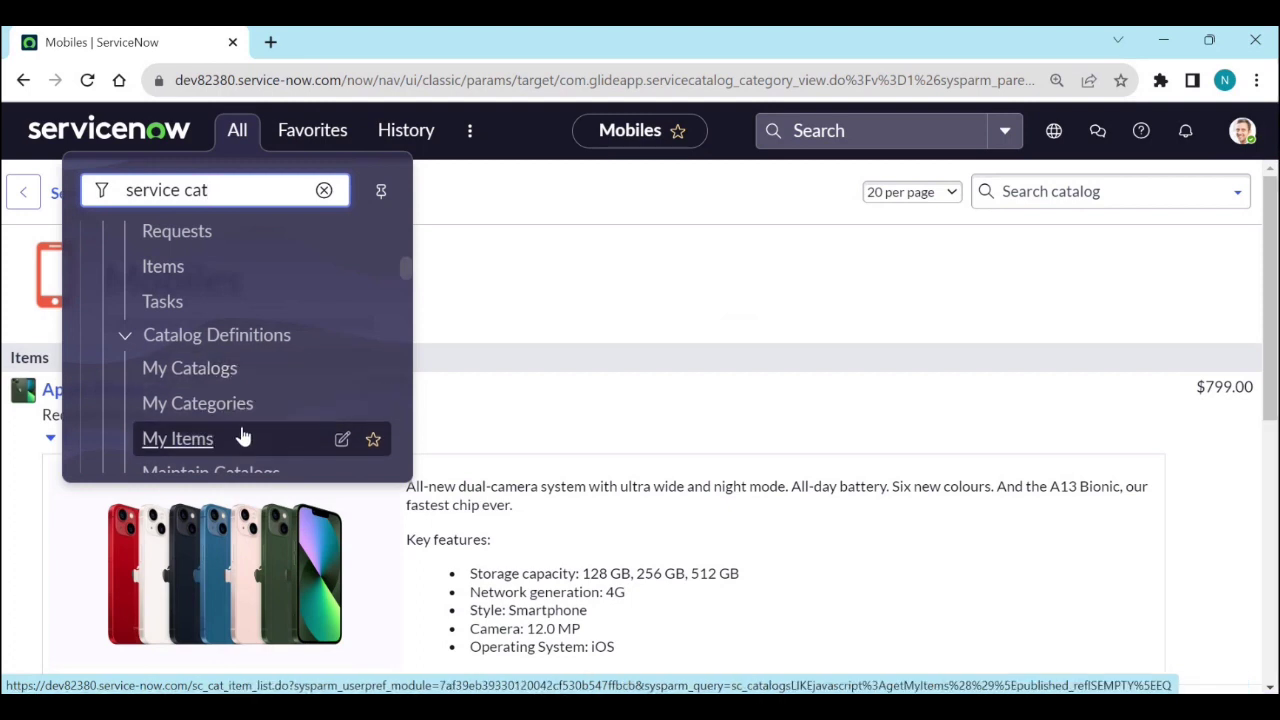
pyautogui.scroll(-2, 232, 385)
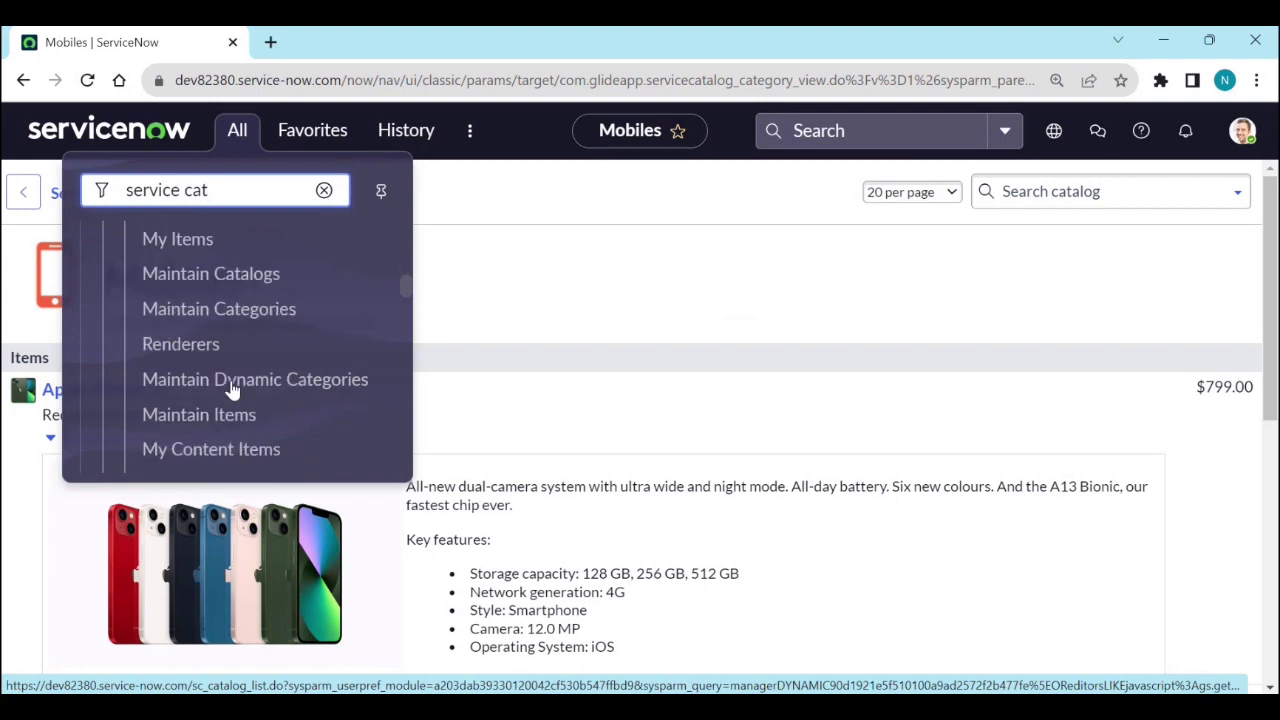
pyautogui.scroll(2, 234, 368)
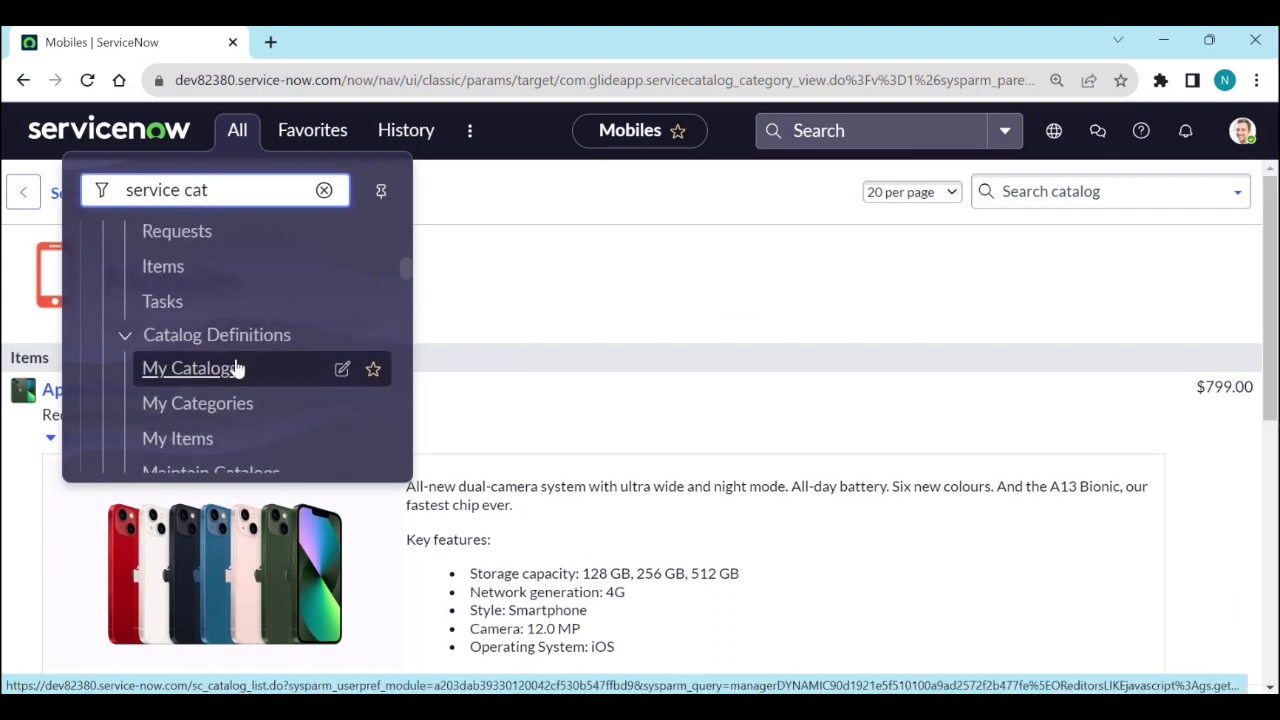
pyautogui.scroll(3, 235, 368)
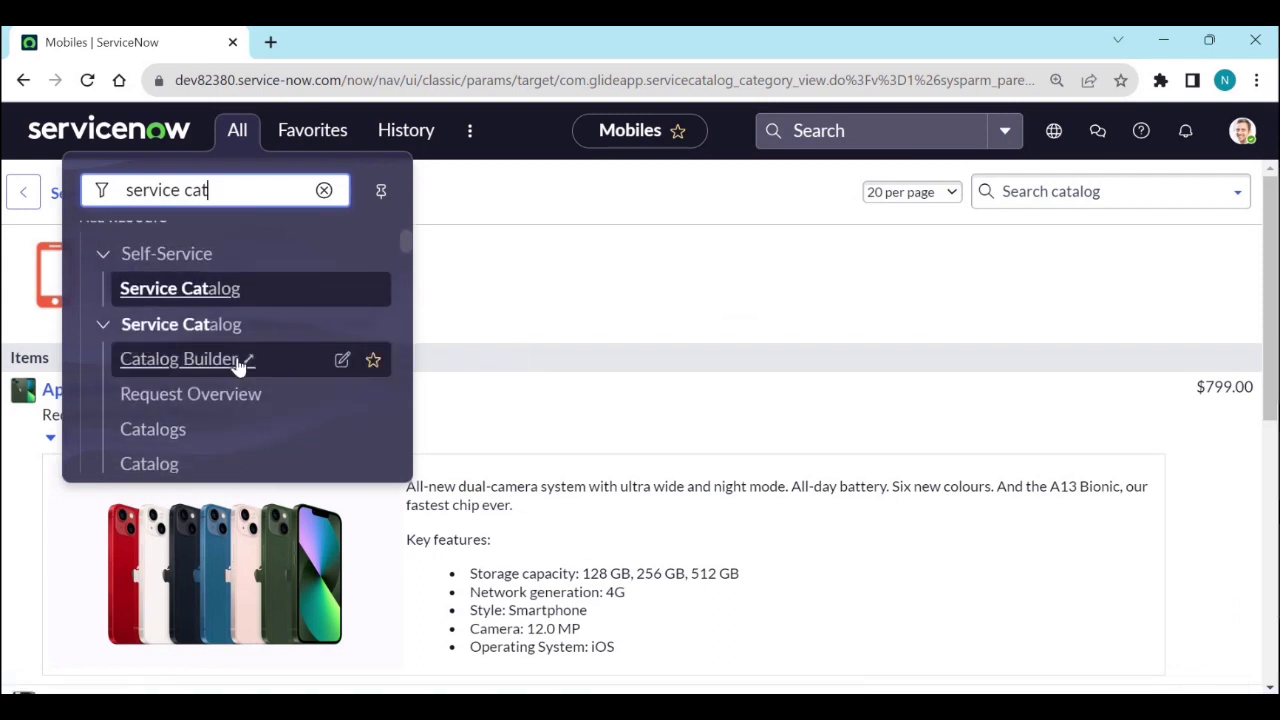
# Step: Replace the navigator filter with "service catalog" and open the self-service Service Catalog page
pyautogui.click(323, 190)
pyautogui.scroll(-8, 196, 340)
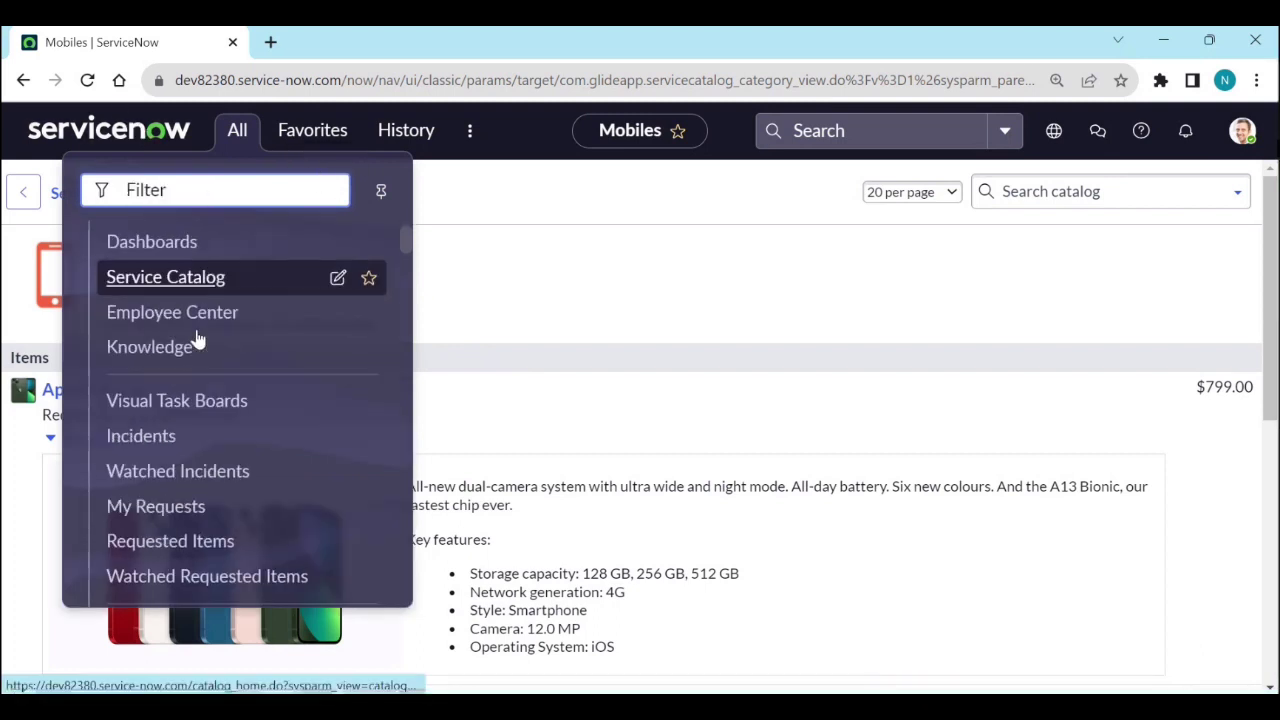
pyautogui.scroll(8, 203, 367)
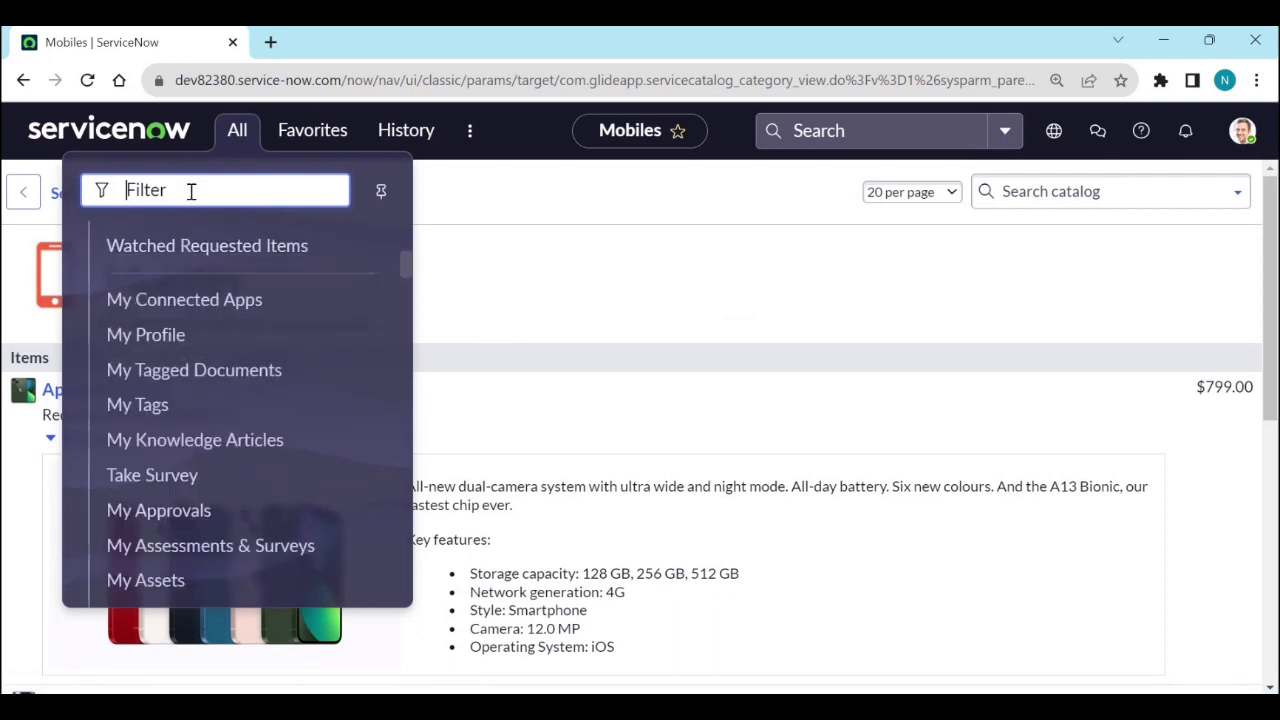
pyautogui.write('rvice')
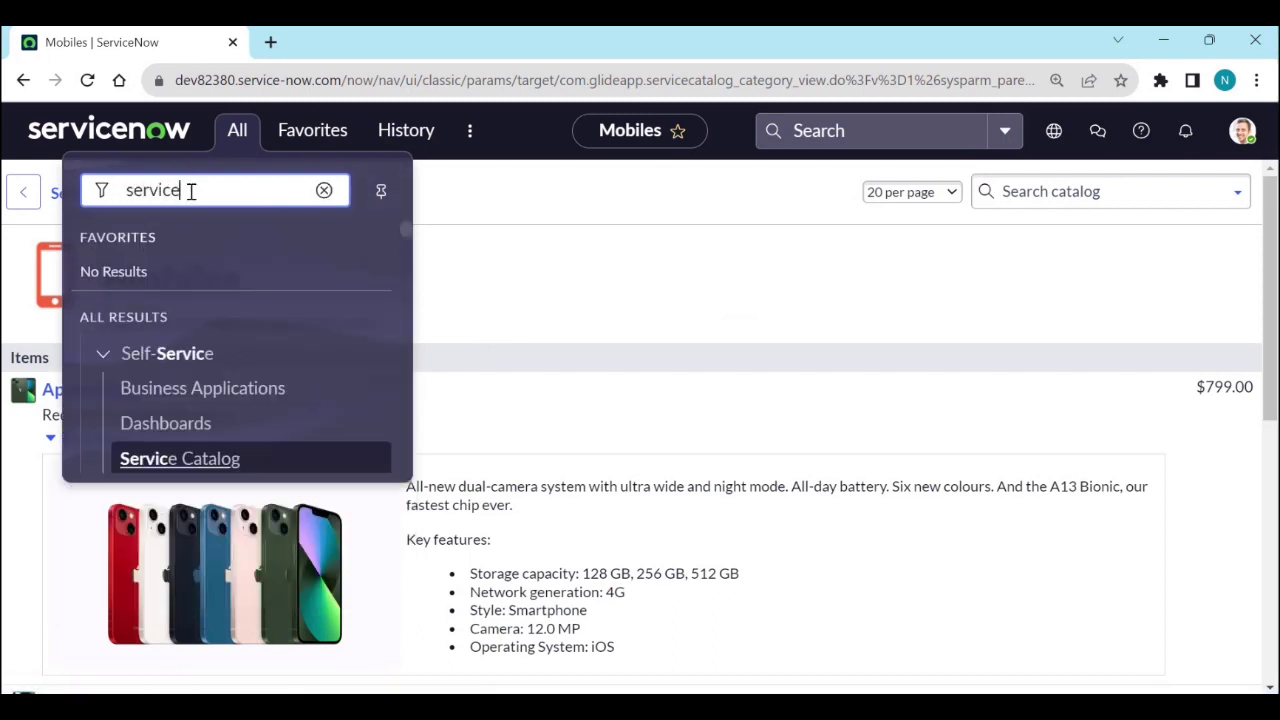
pyautogui.write(' catalog')
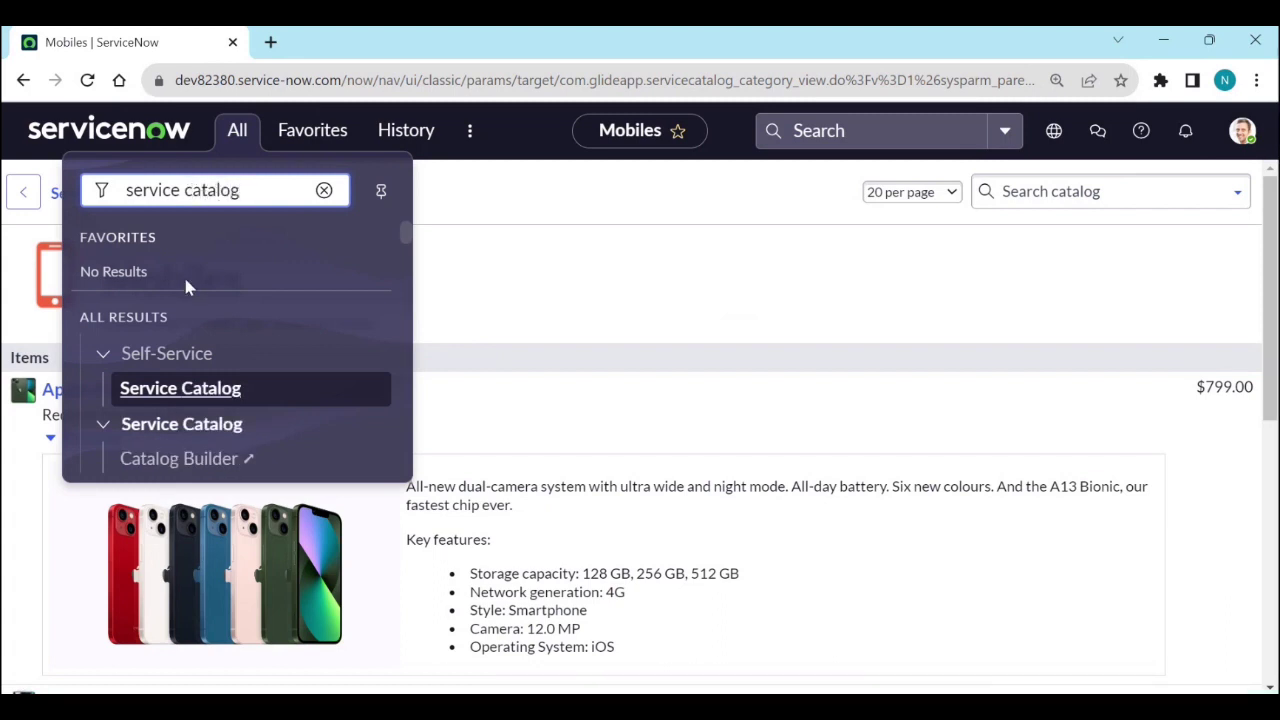
pyautogui.click(238, 392)
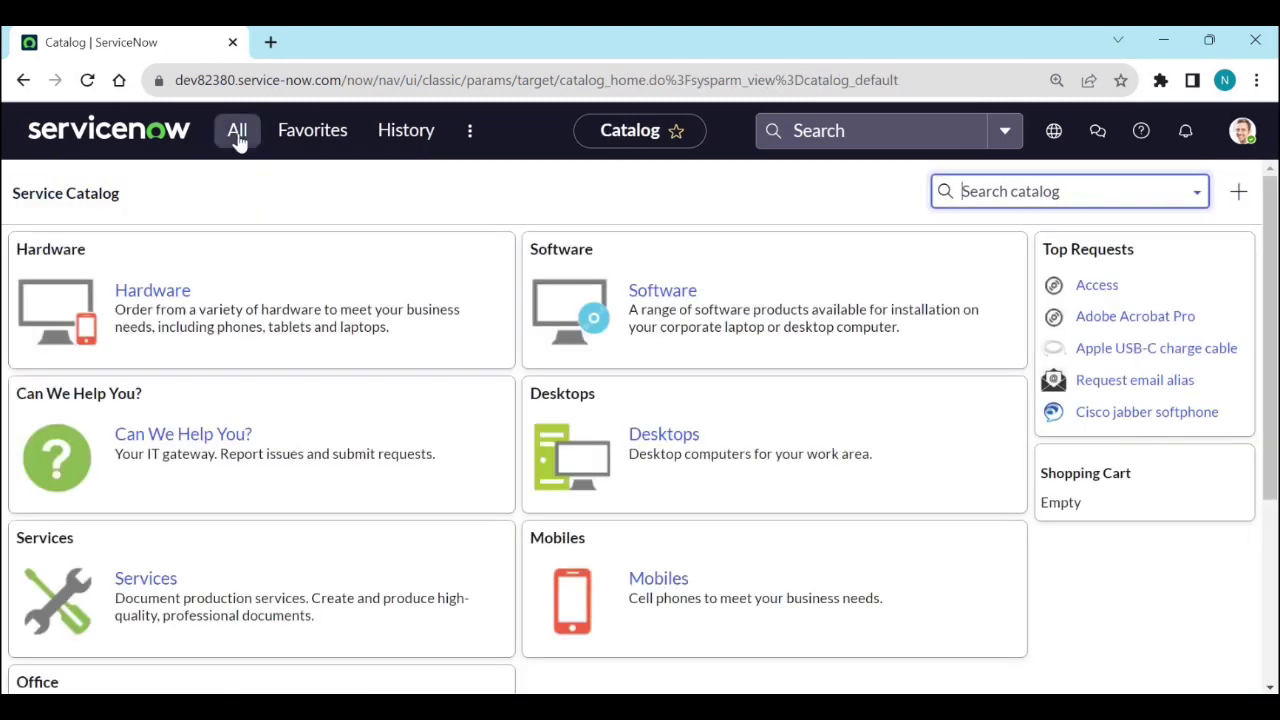
# Step: Open the Maintain Categories list from the Catalog Definitions, check the Test category record and return to the list
pyautogui.click(237, 135)
pyautogui.scroll(-4, 196, 425)
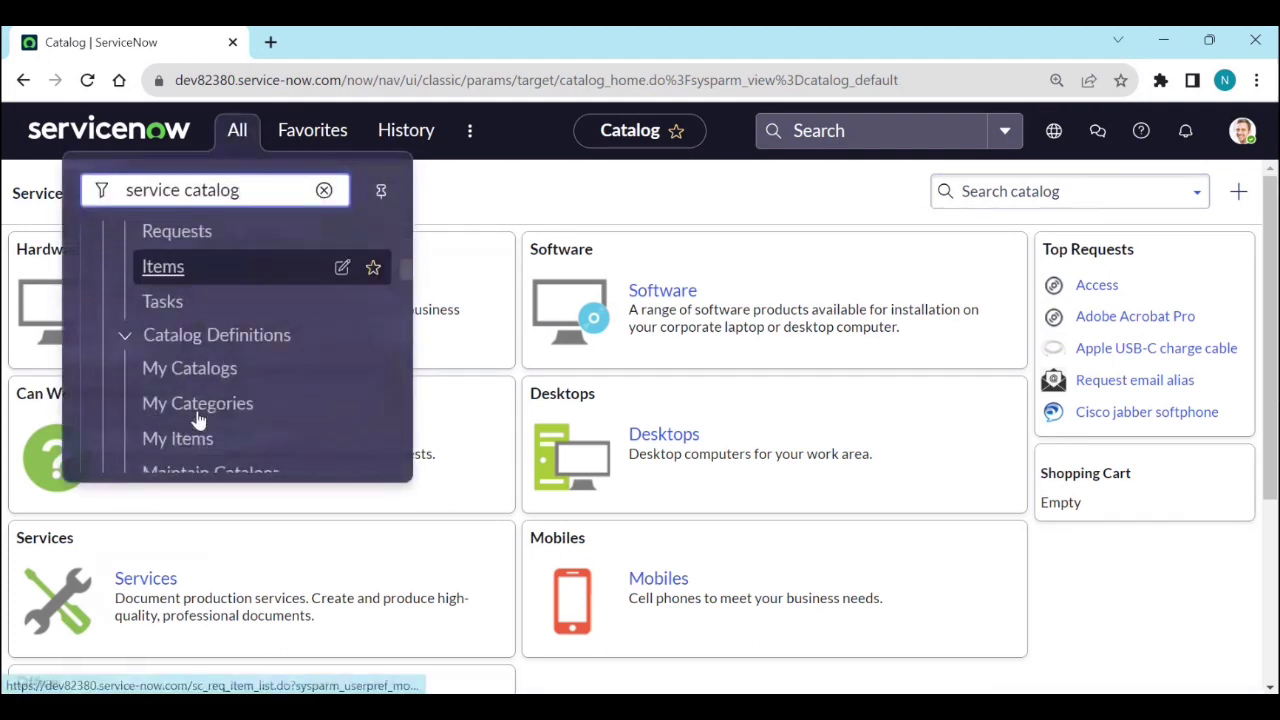
pyautogui.scroll(-1, 168, 412)
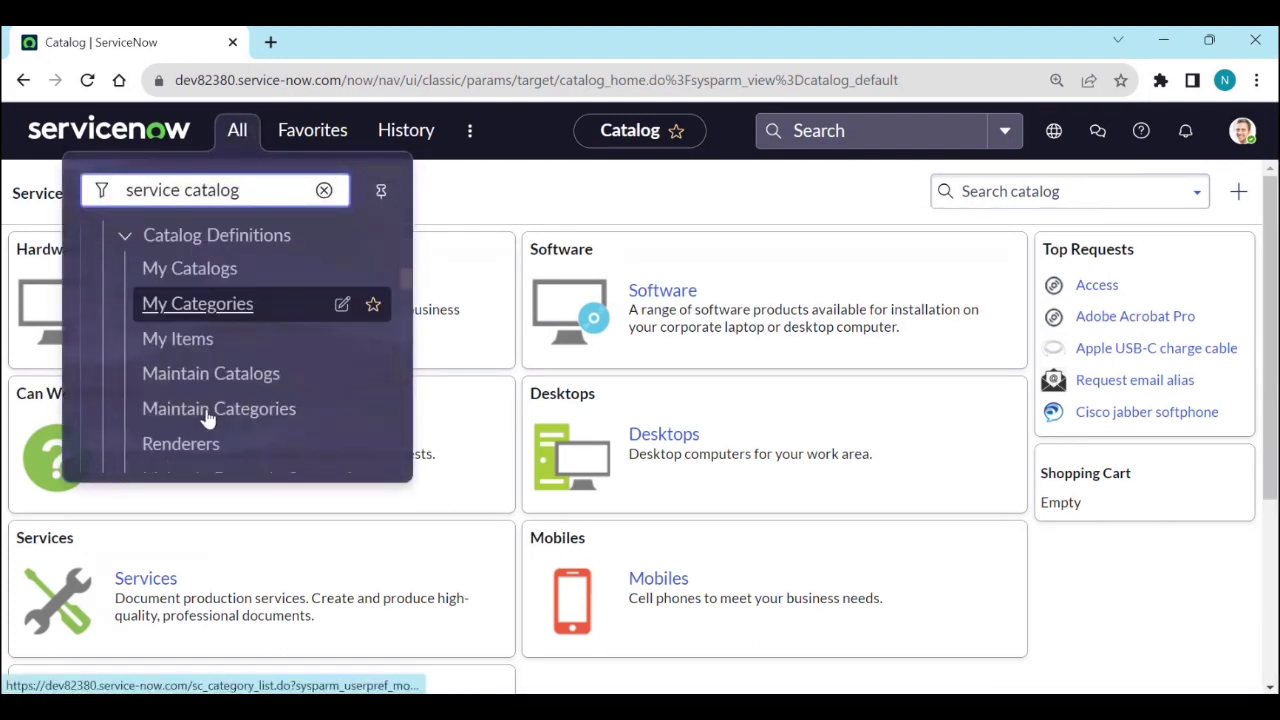
pyautogui.scroll(-1, 229, 360)
pyautogui.click(246, 318)
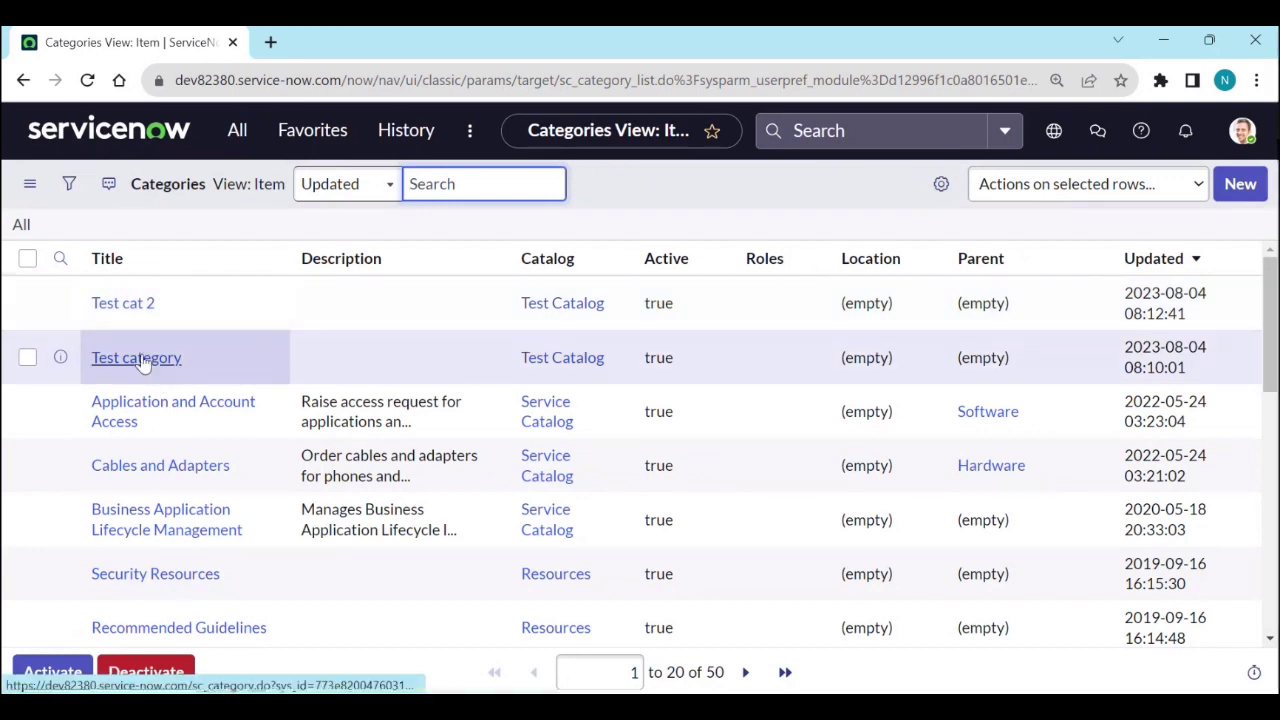
pyautogui.click(143, 362)
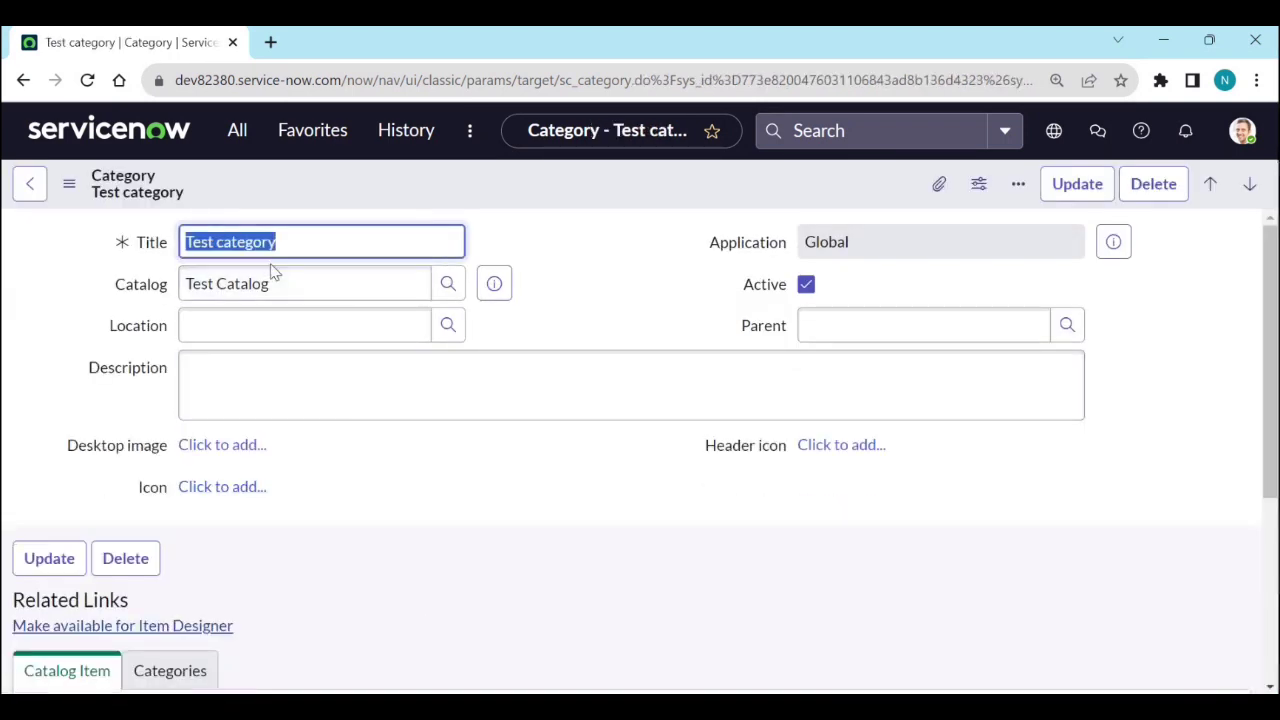
pyautogui.click(14, 88)
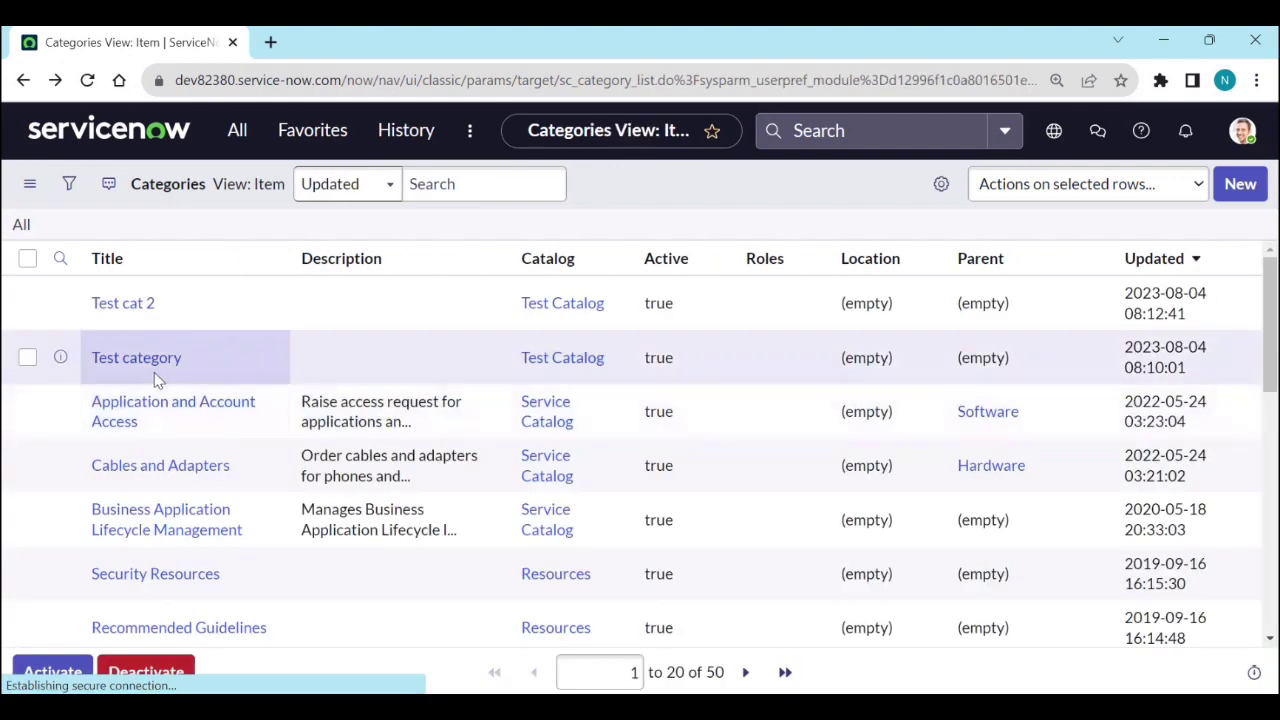
# Step: Set Test category as the parent of the Test cat 2 category and save the record
pyautogui.click(141, 308)
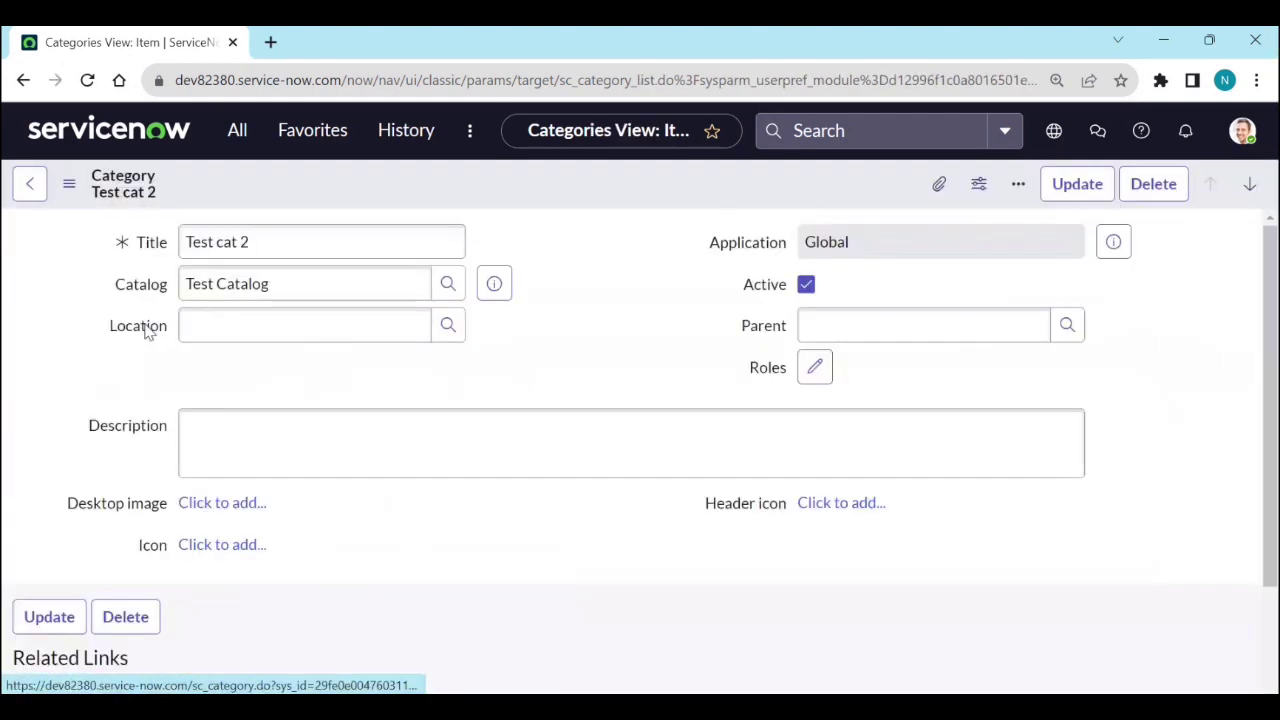
pyautogui.click(837, 337)
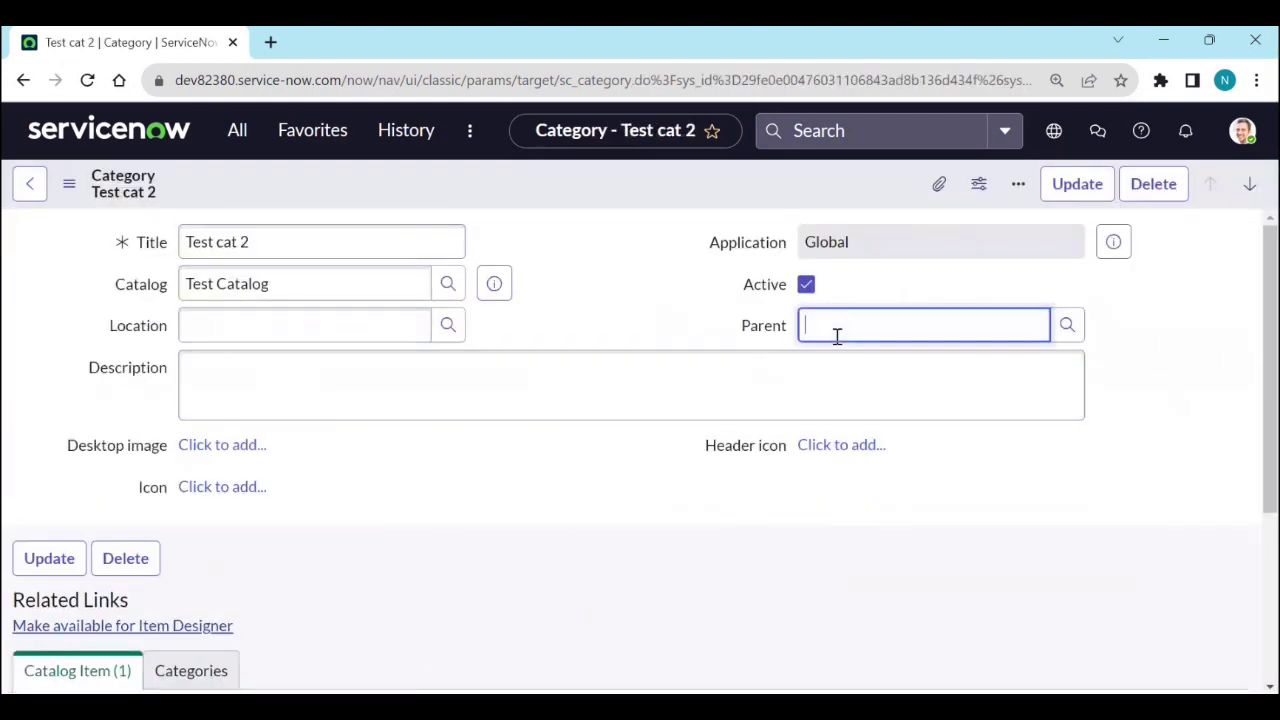
pyautogui.write('tes')
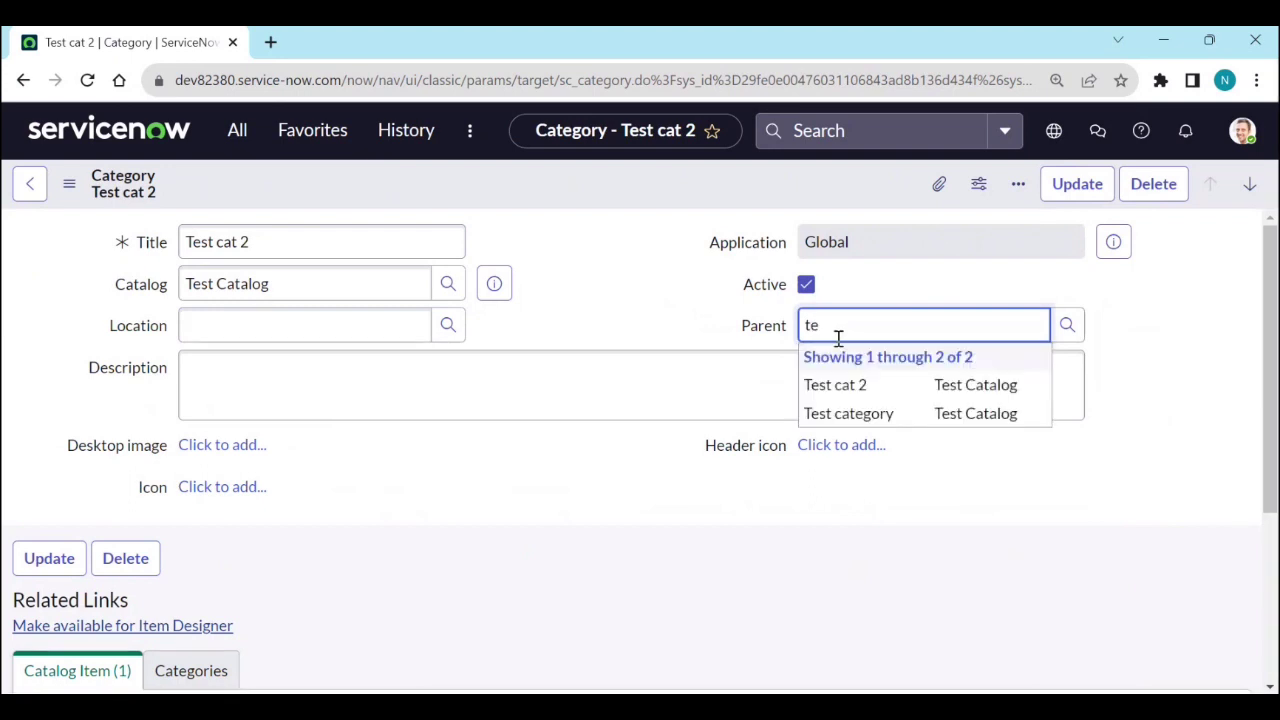
pyautogui.click(890, 420)
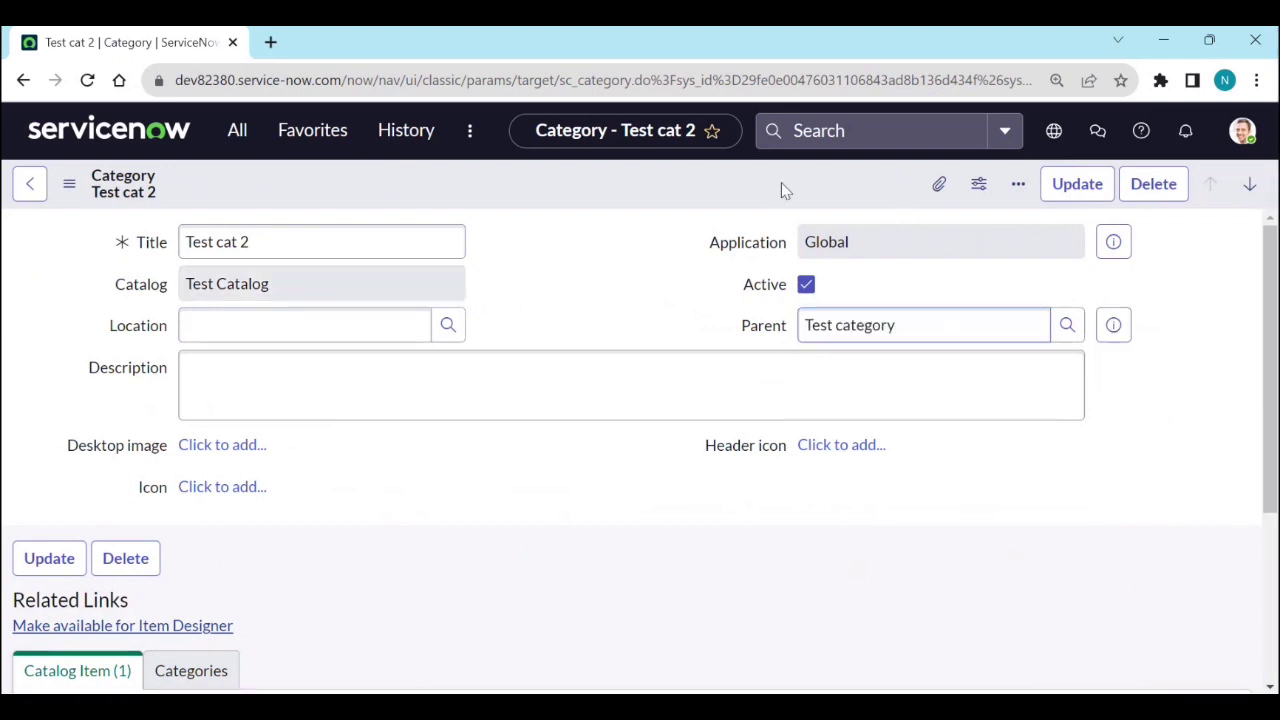
pyautogui.rightClick(781, 182)
pyautogui.click(800, 203)
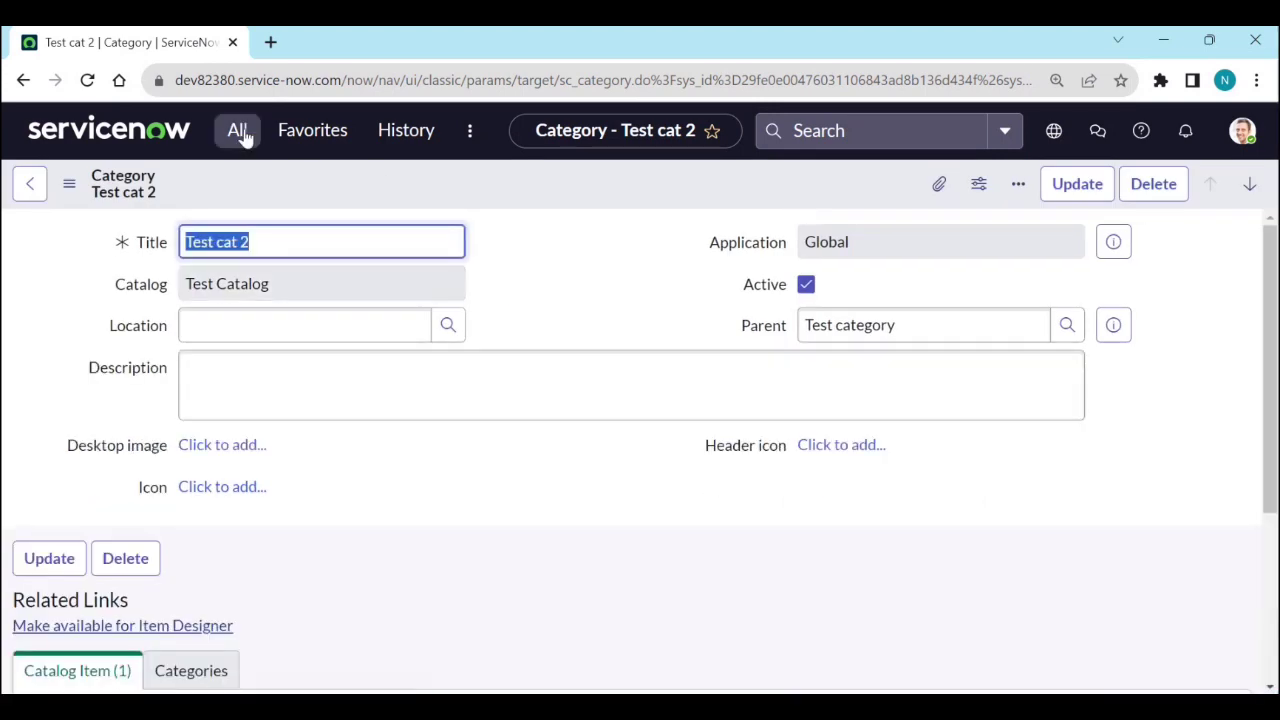
# Step: Open Test Catalog from the Catalogs homepage and go through Test category to its related category Test cat 2
pyautogui.click(238, 132)
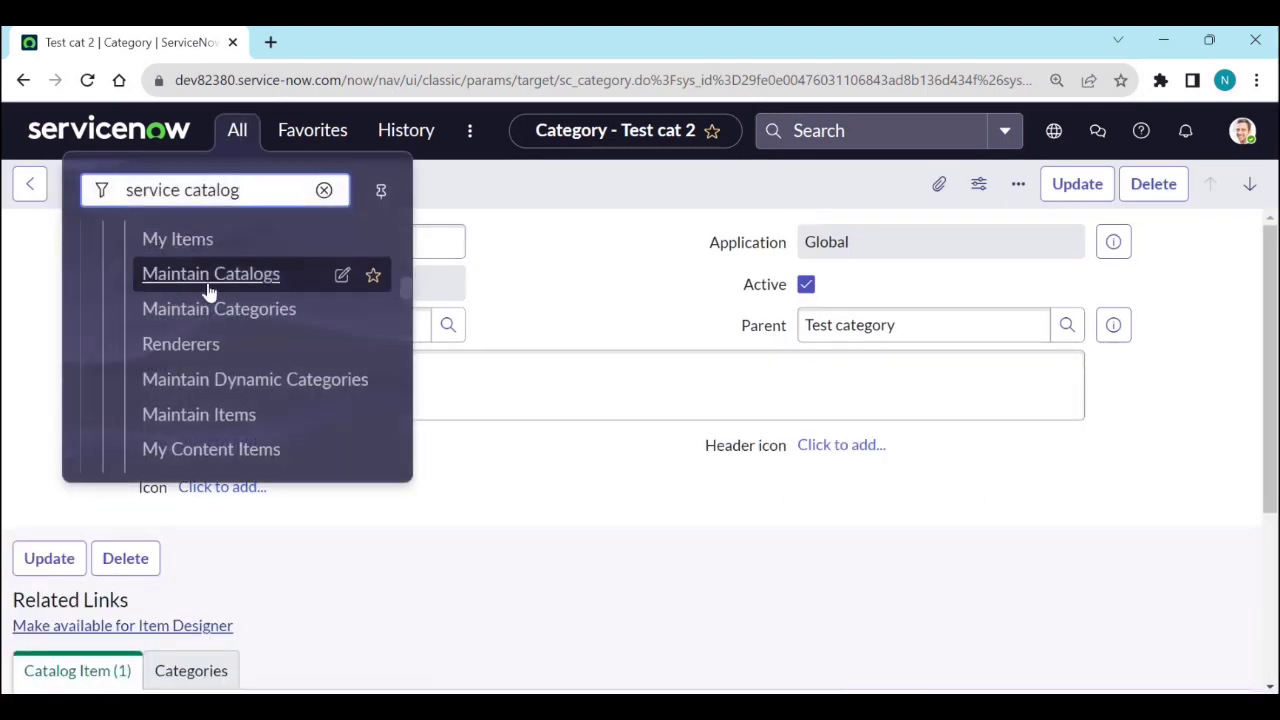
pyautogui.scroll(1, 222, 330)
pyautogui.scroll(5, 225, 341)
pyautogui.click(218, 340)
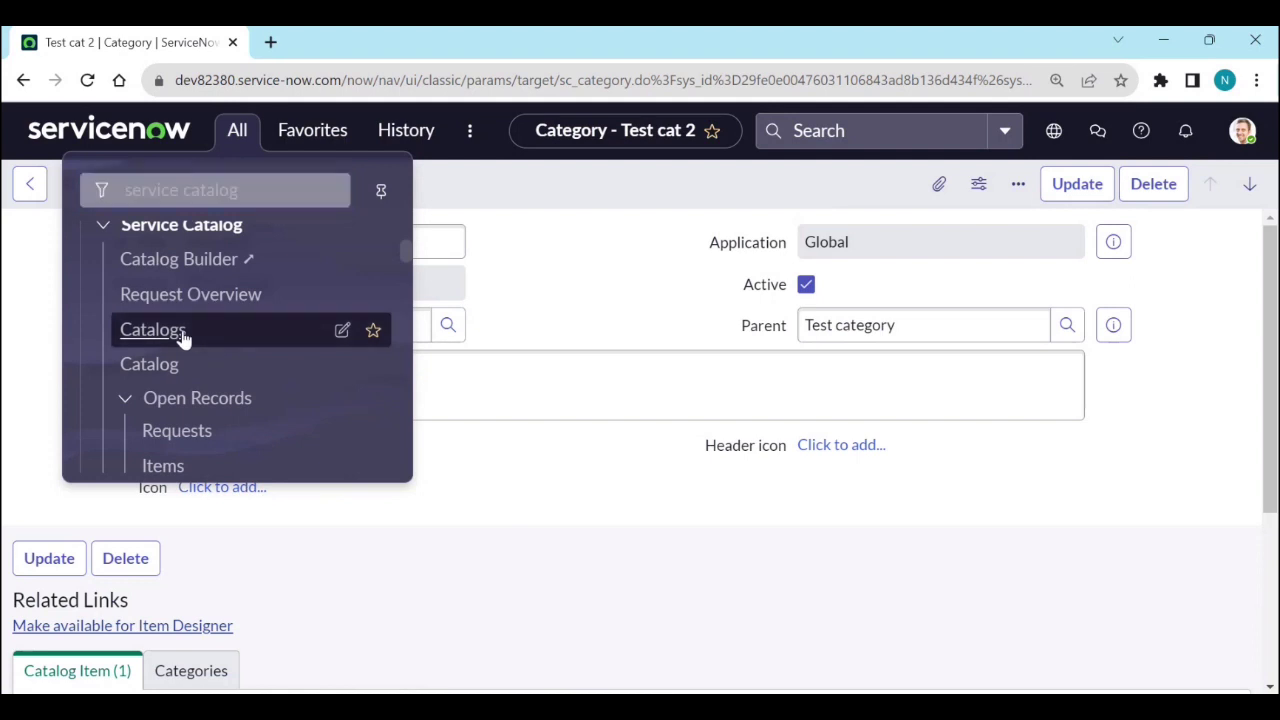
pyautogui.click(526, 290)
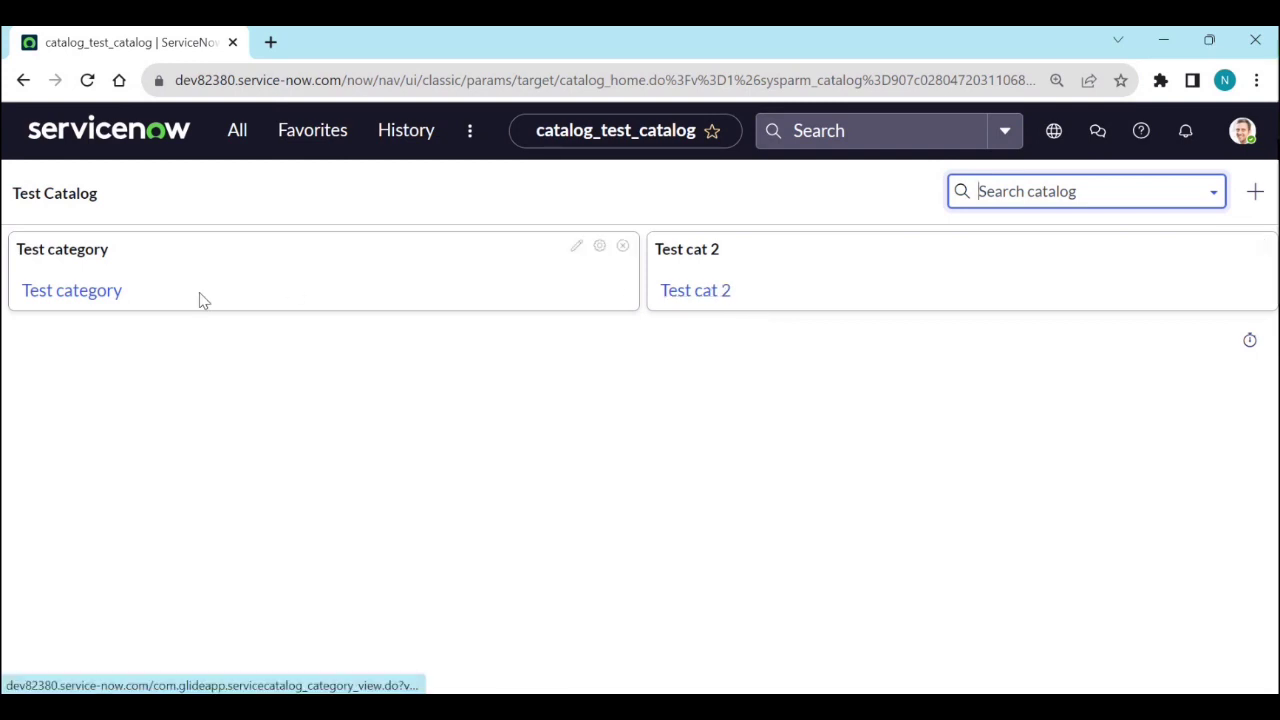
pyautogui.click(118, 291)
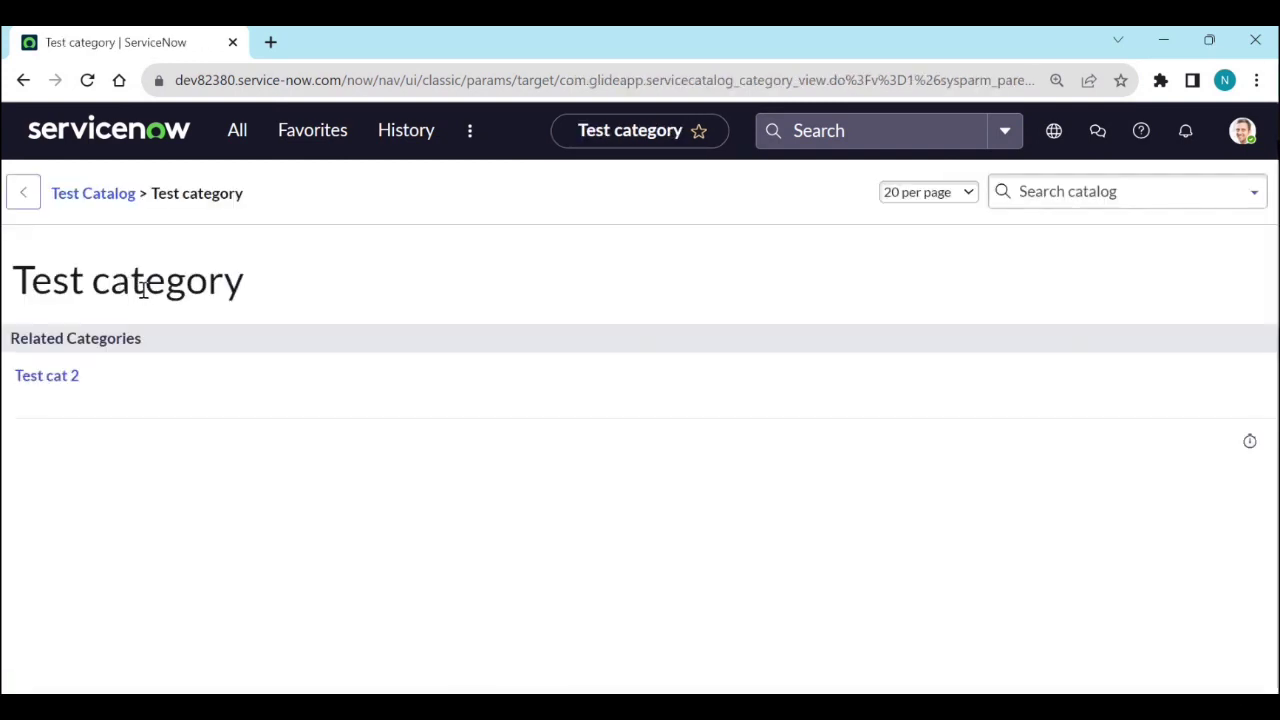
pyautogui.click(74, 376)
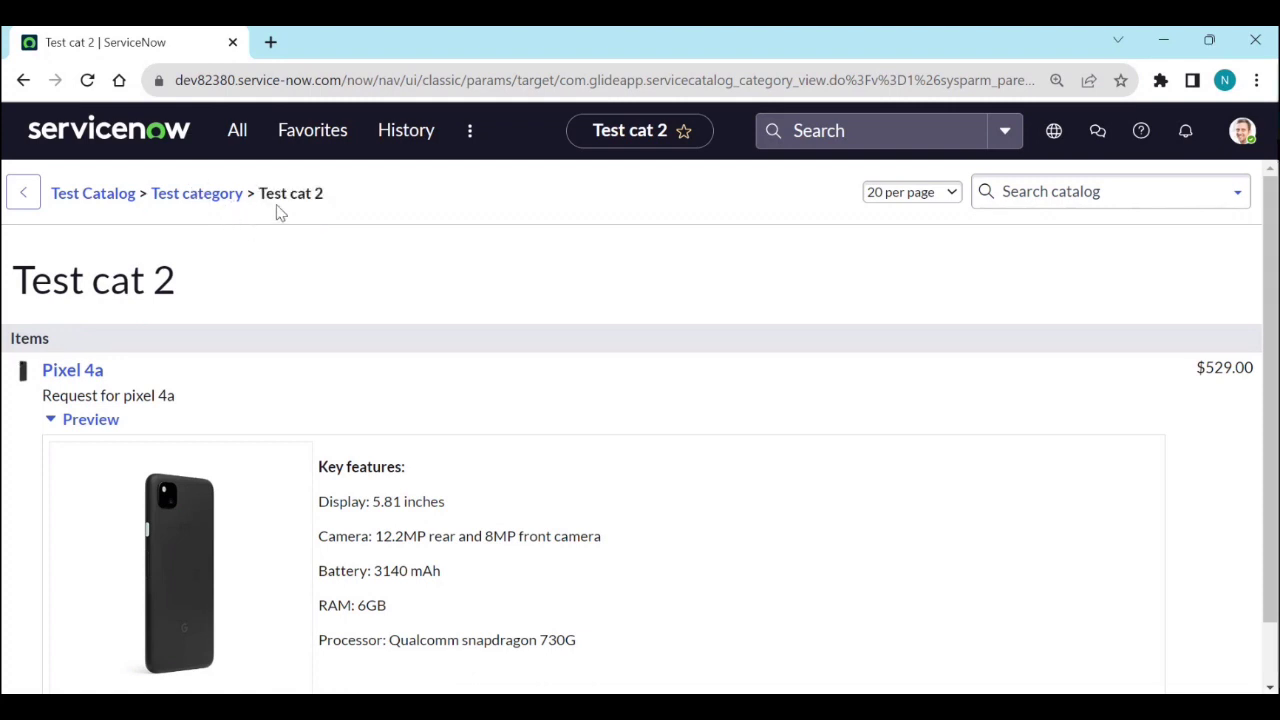
# Step: Open the Test cat 2 record from the My Categories list in the Catalog Definitions
pyautogui.click(233, 130)
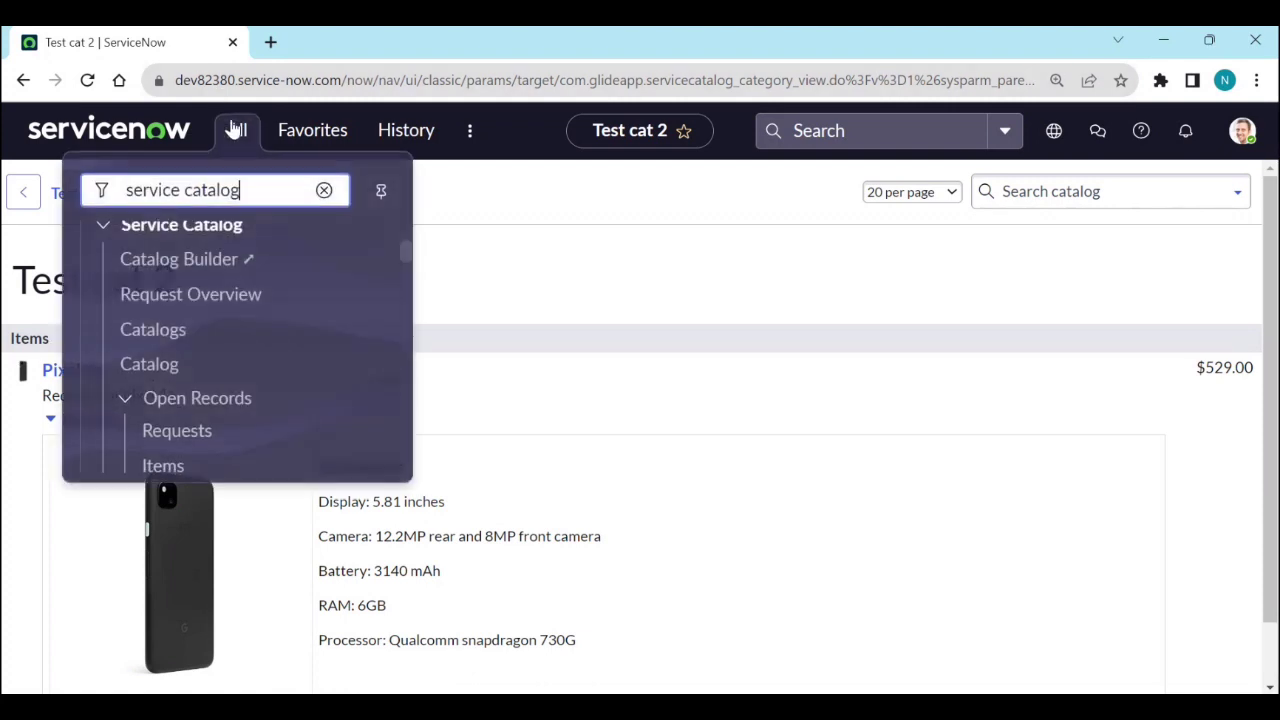
pyautogui.scroll(-5, 230, 350)
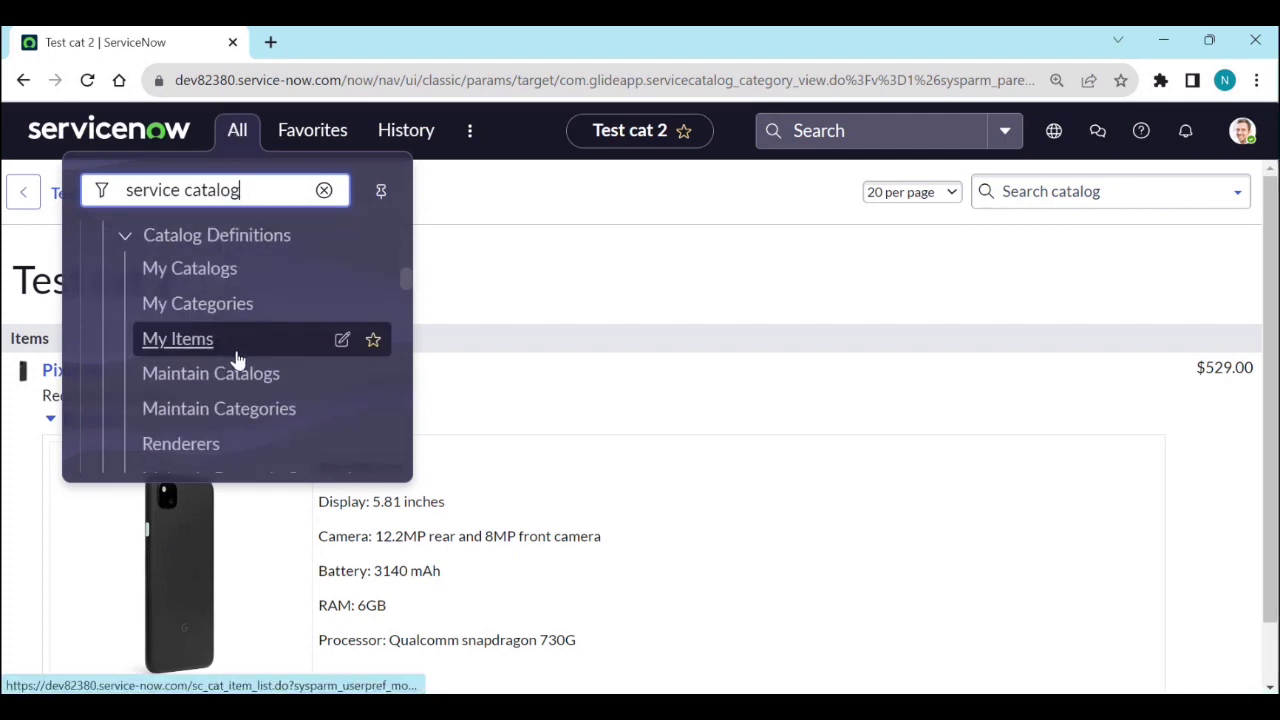
pyautogui.click(229, 310)
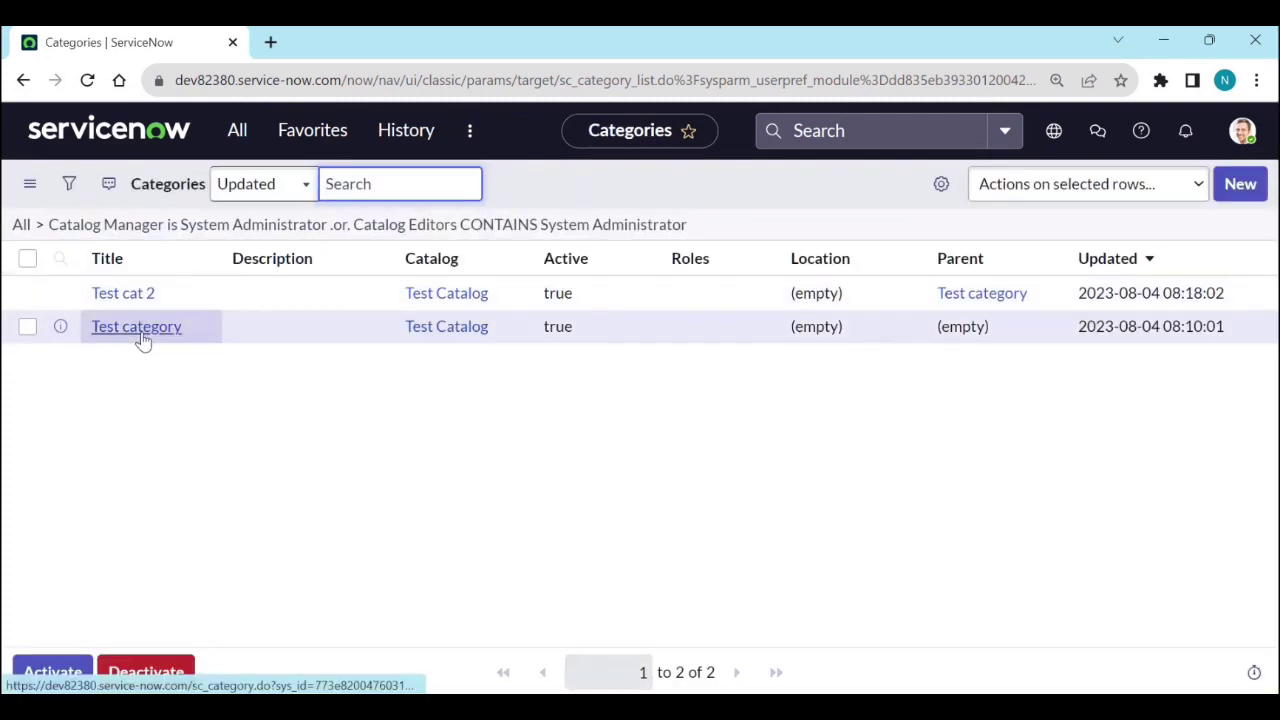
pyautogui.click(143, 300)
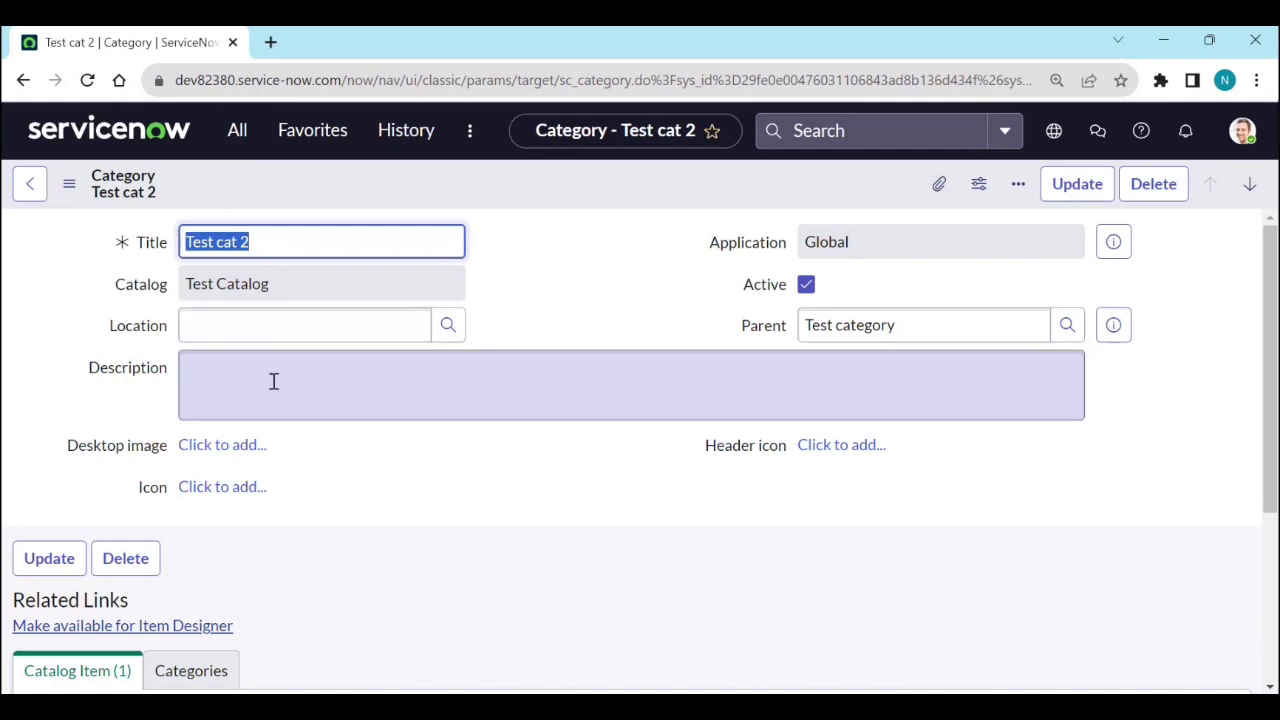
# Step: Create and submit a child category titled Test Cat 3 from the related Categories list of Test cat 2
pyautogui.scroll(-3, 283, 420)
pyautogui.click(176, 394)
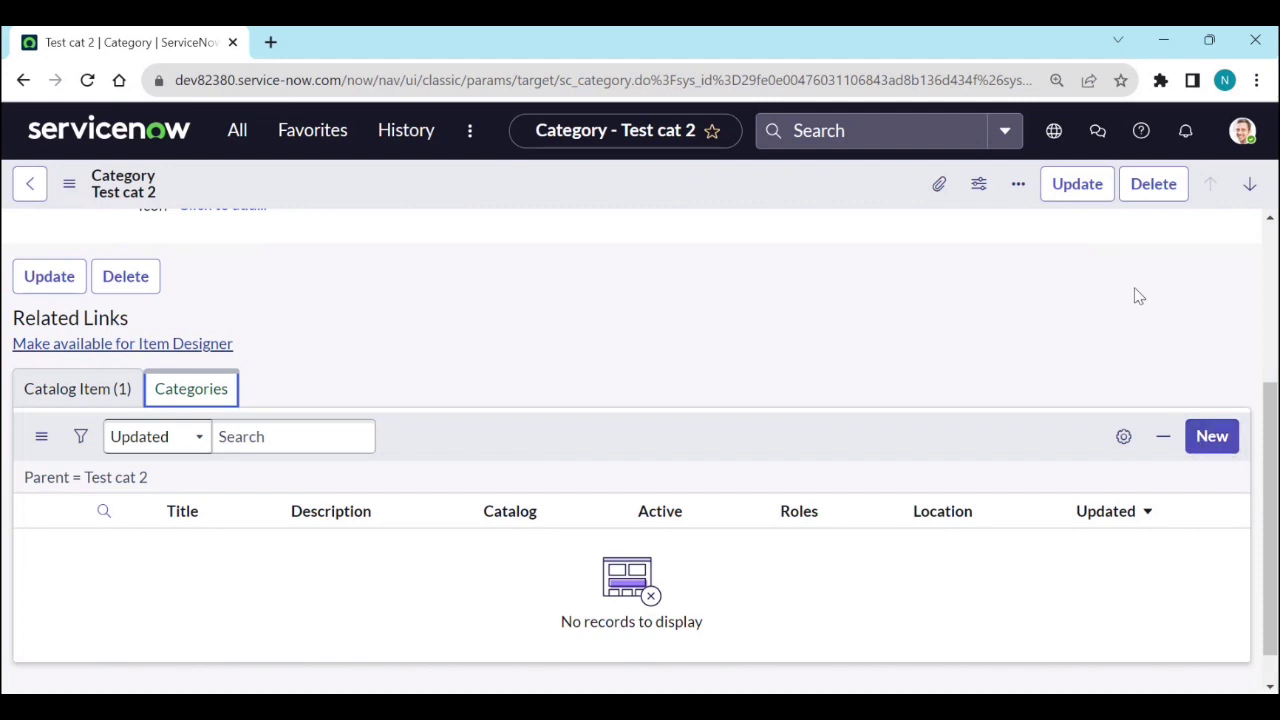
pyautogui.click(1226, 449)
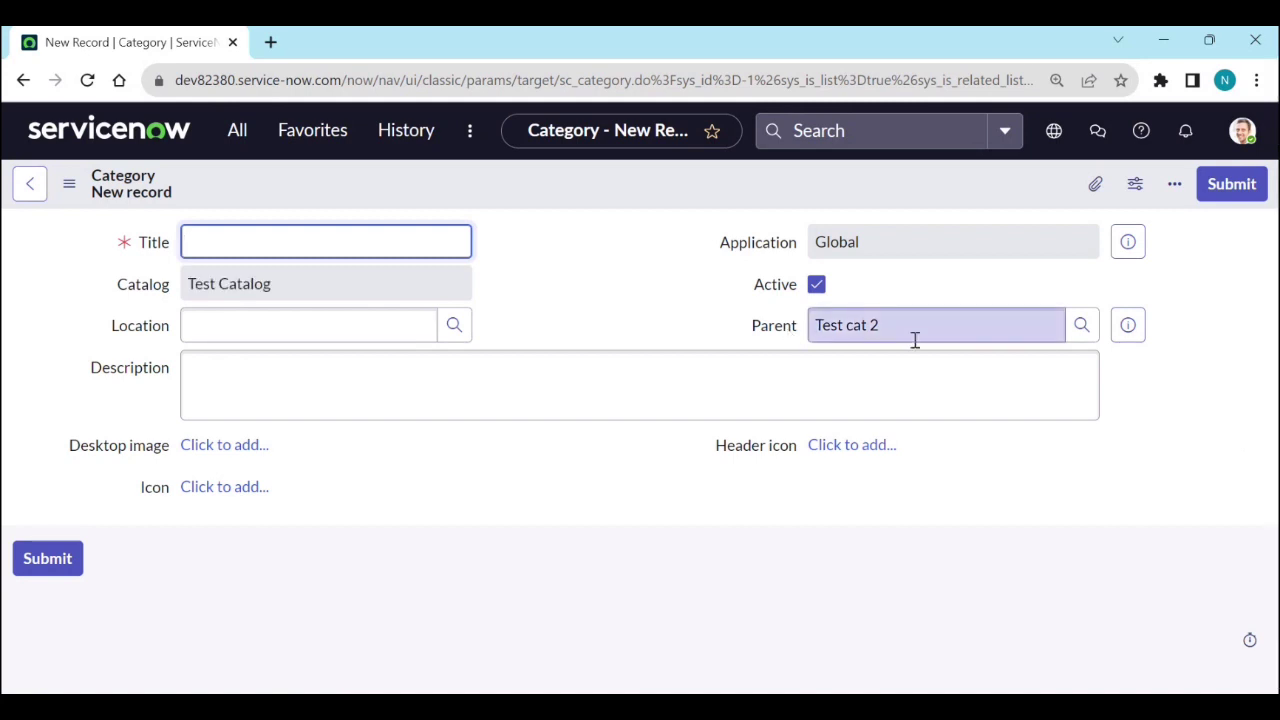
pyautogui.tripleClick(901, 330)
pyautogui.click(260, 249)
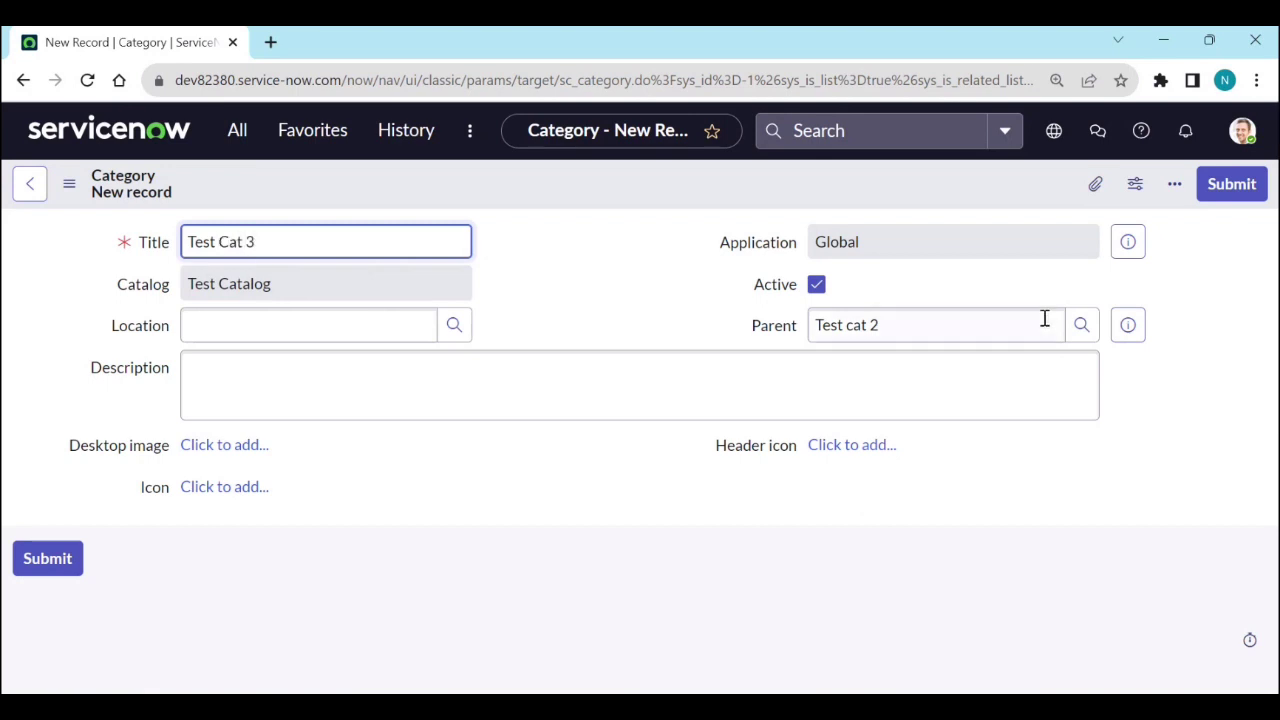
pyautogui.click(1225, 184)
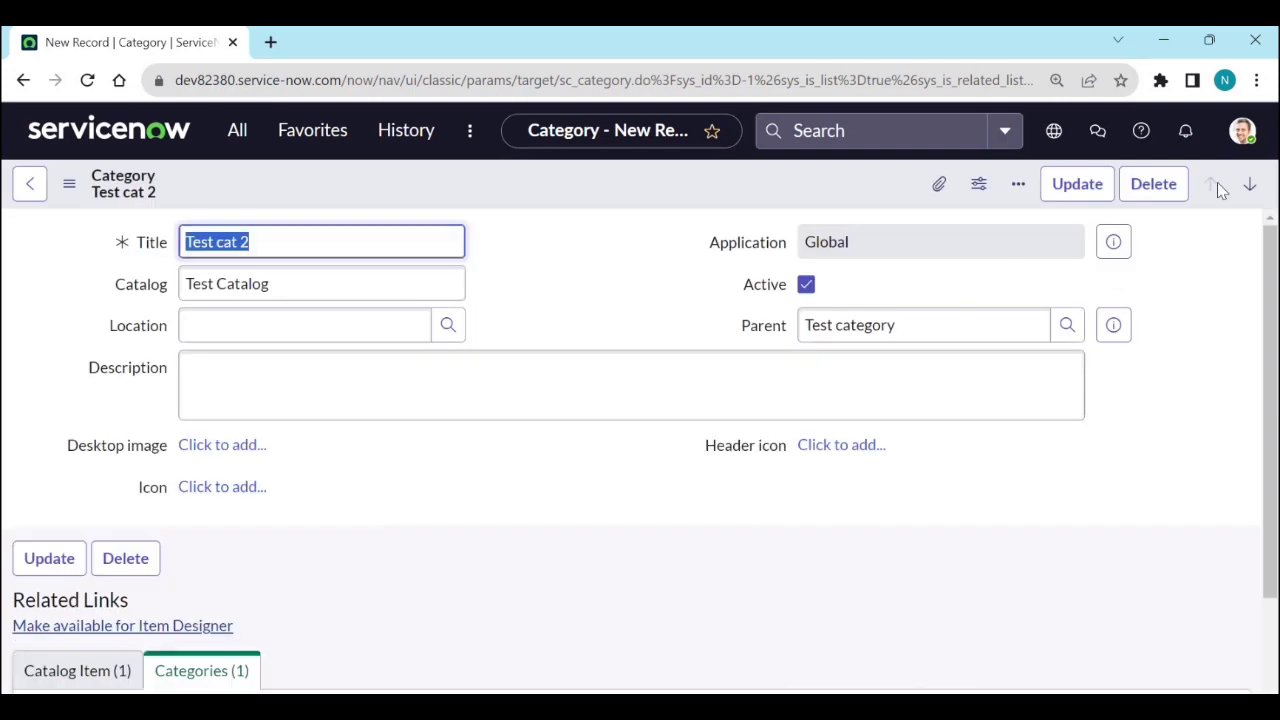
# Step: Return to the Catalogs homepage through the navigator and open Test Catalog
pyautogui.click(240, 131)
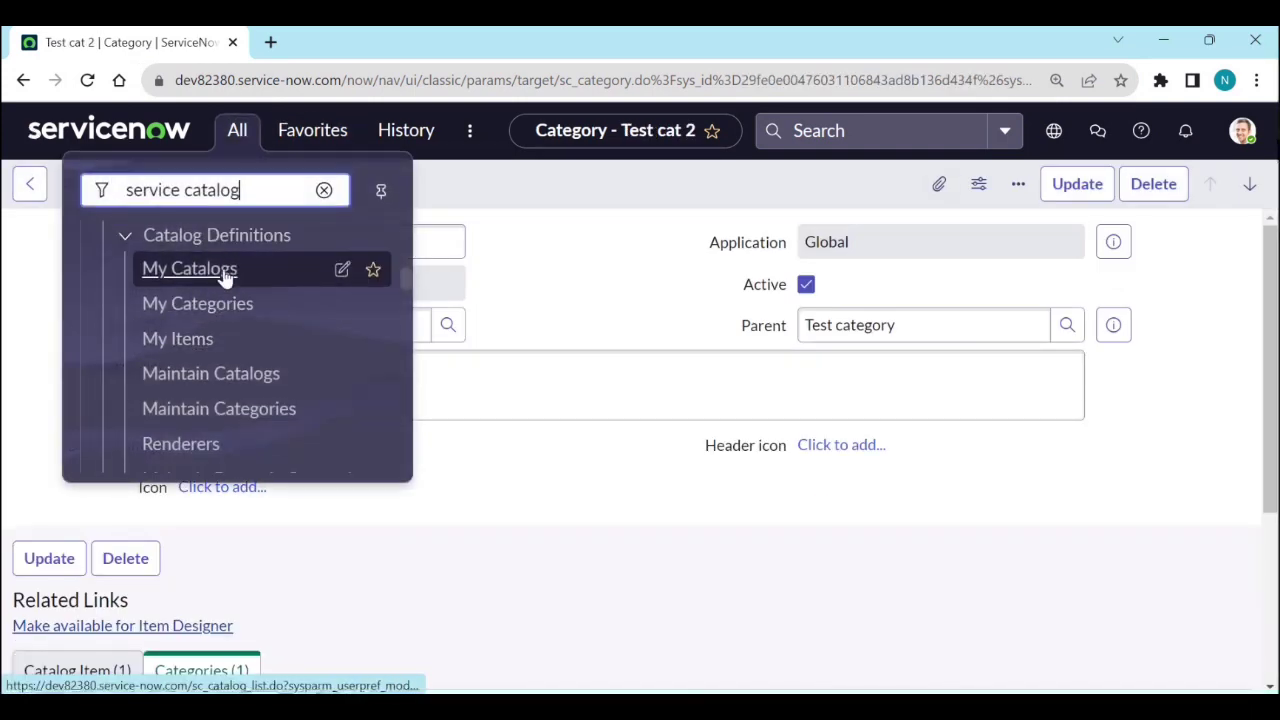
pyautogui.scroll(3, 226, 278)
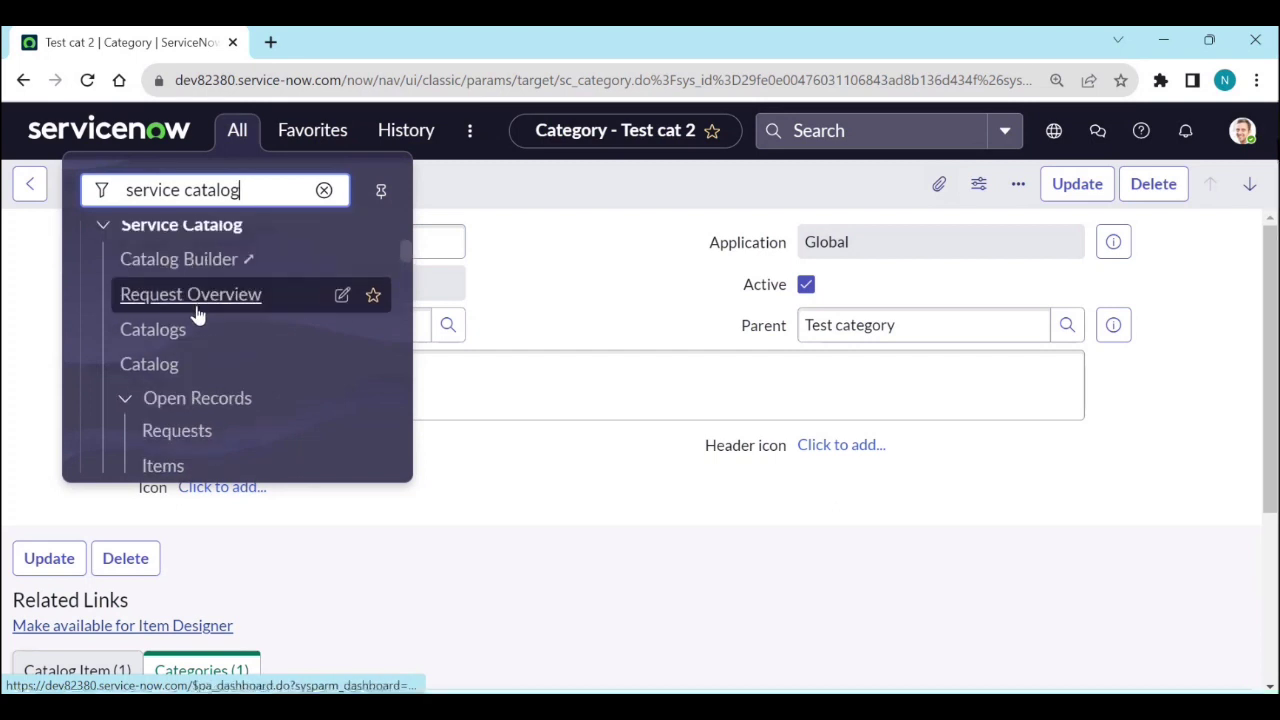
pyautogui.click(130, 331)
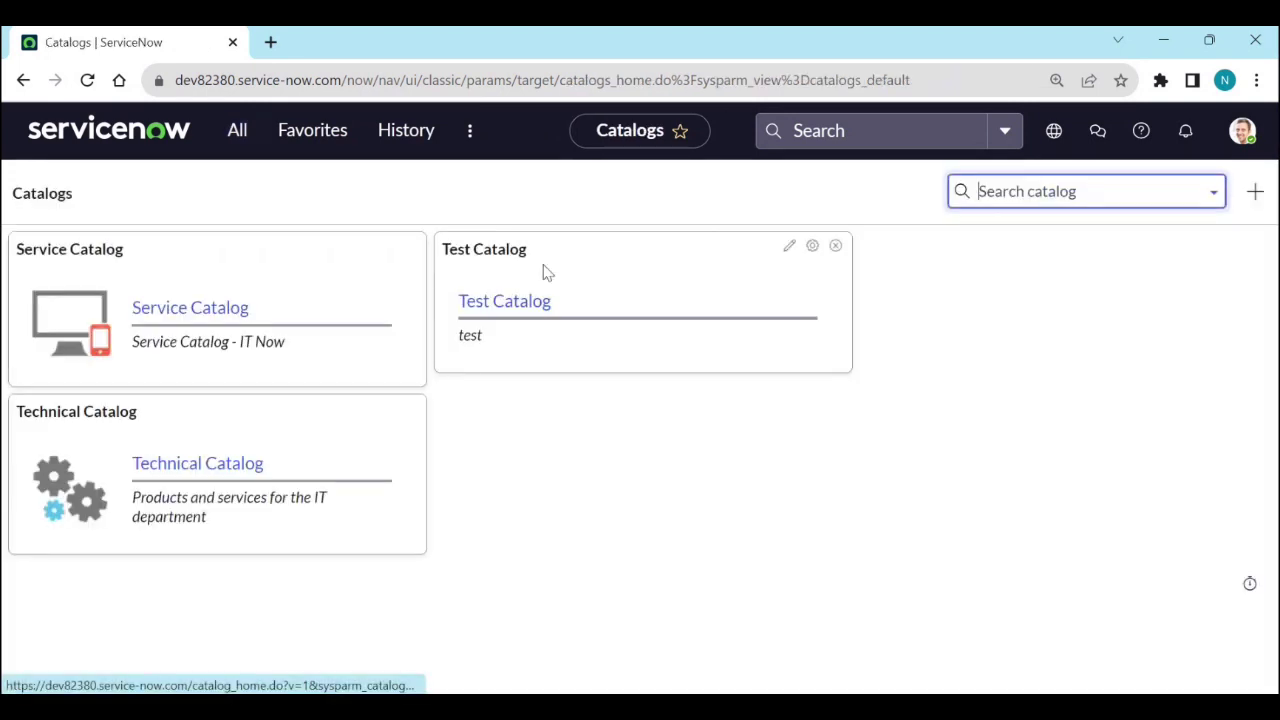
pyautogui.doubleClick(545, 274)
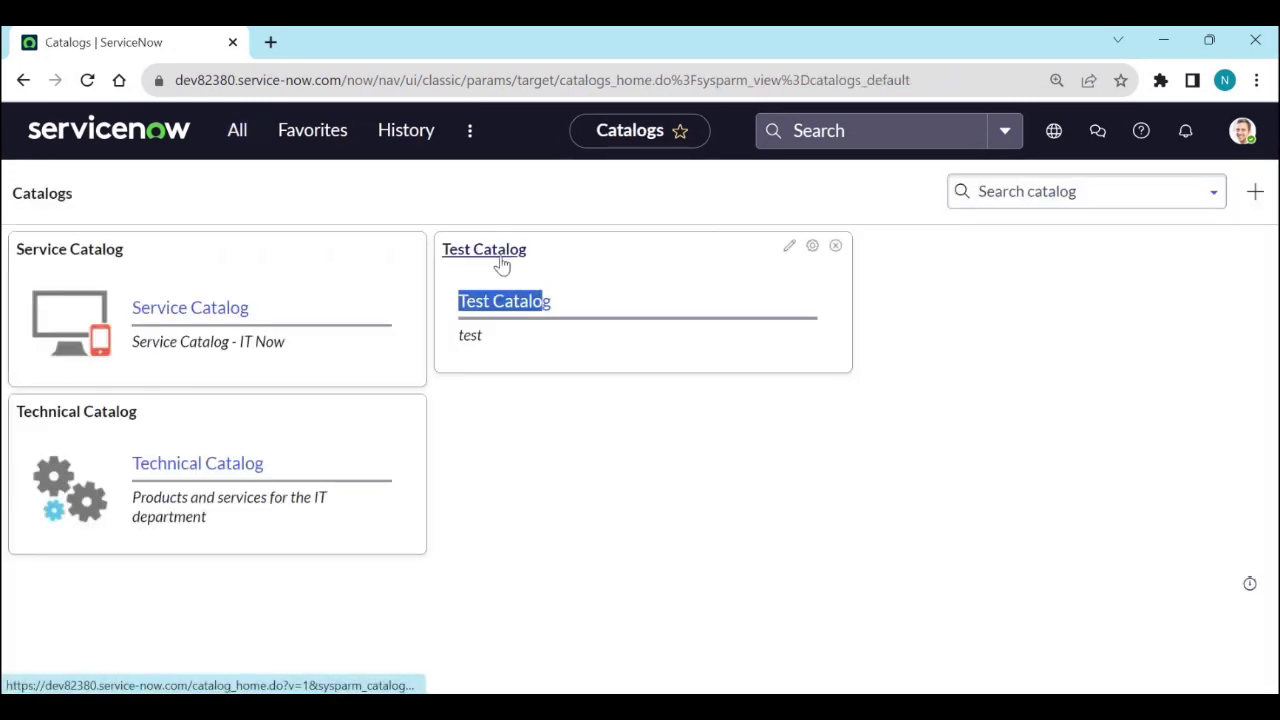
pyautogui.click(501, 256)
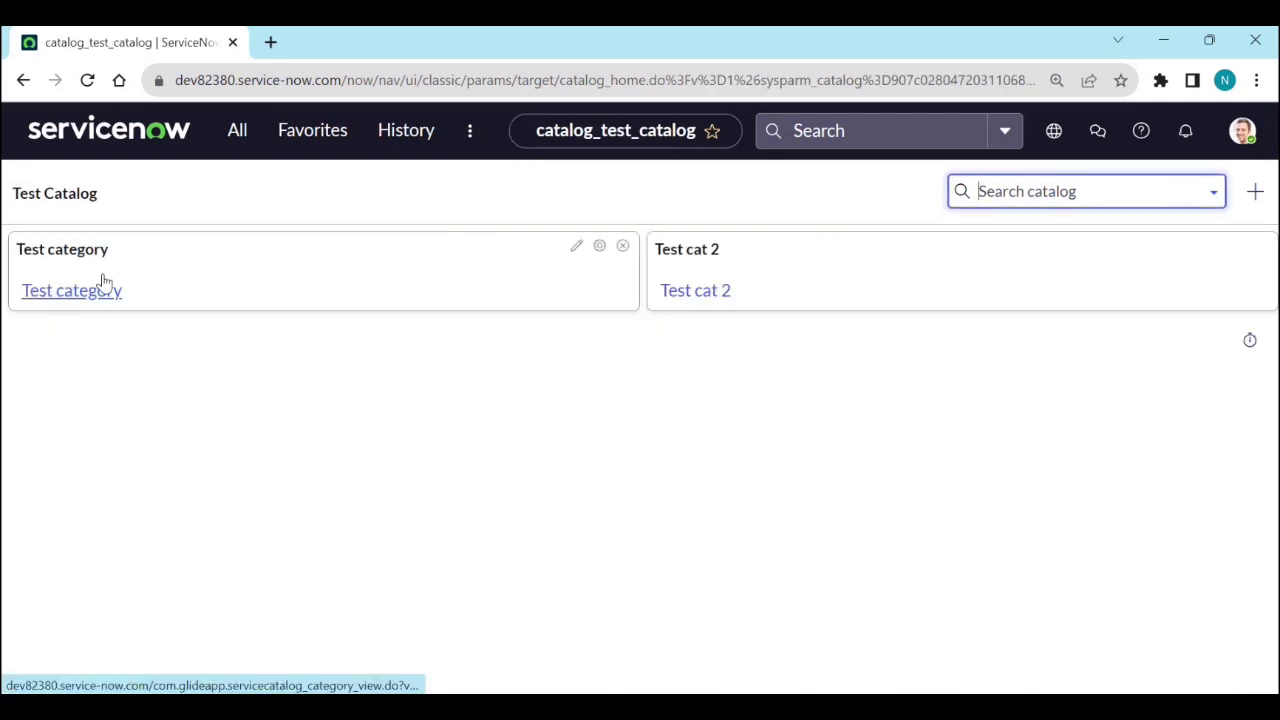
# Step: Go through Test category to Test cat 2 and examine its breadcrumb, items and any related subcategories
pyautogui.moveTo(736, 249)
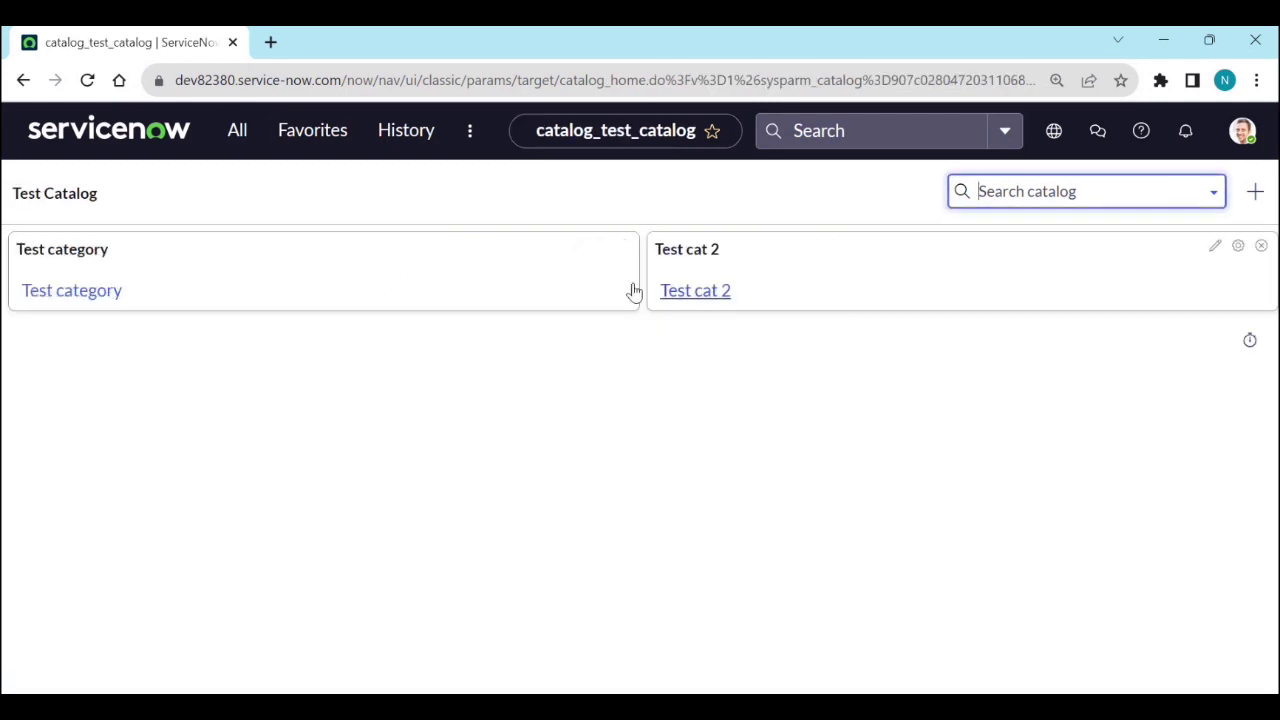
pyautogui.click(50, 252)
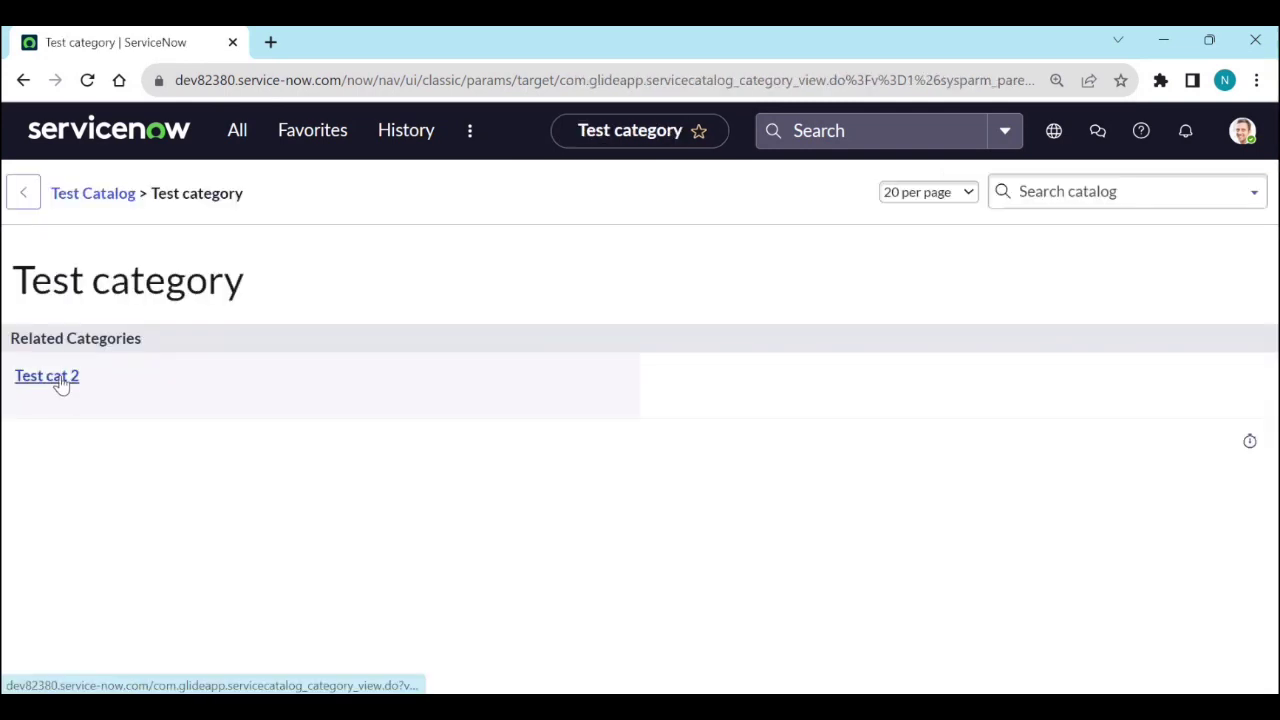
pyautogui.click(60, 379)
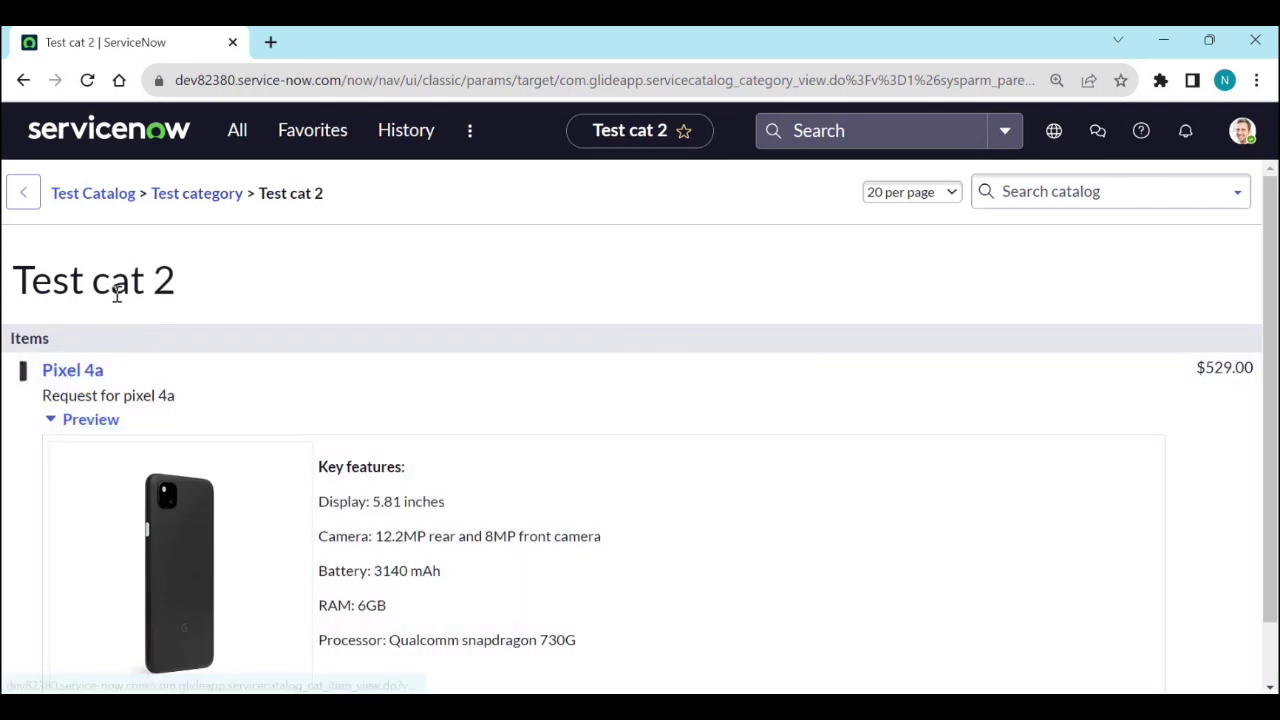
pyautogui.scroll(-1, 132, 418)
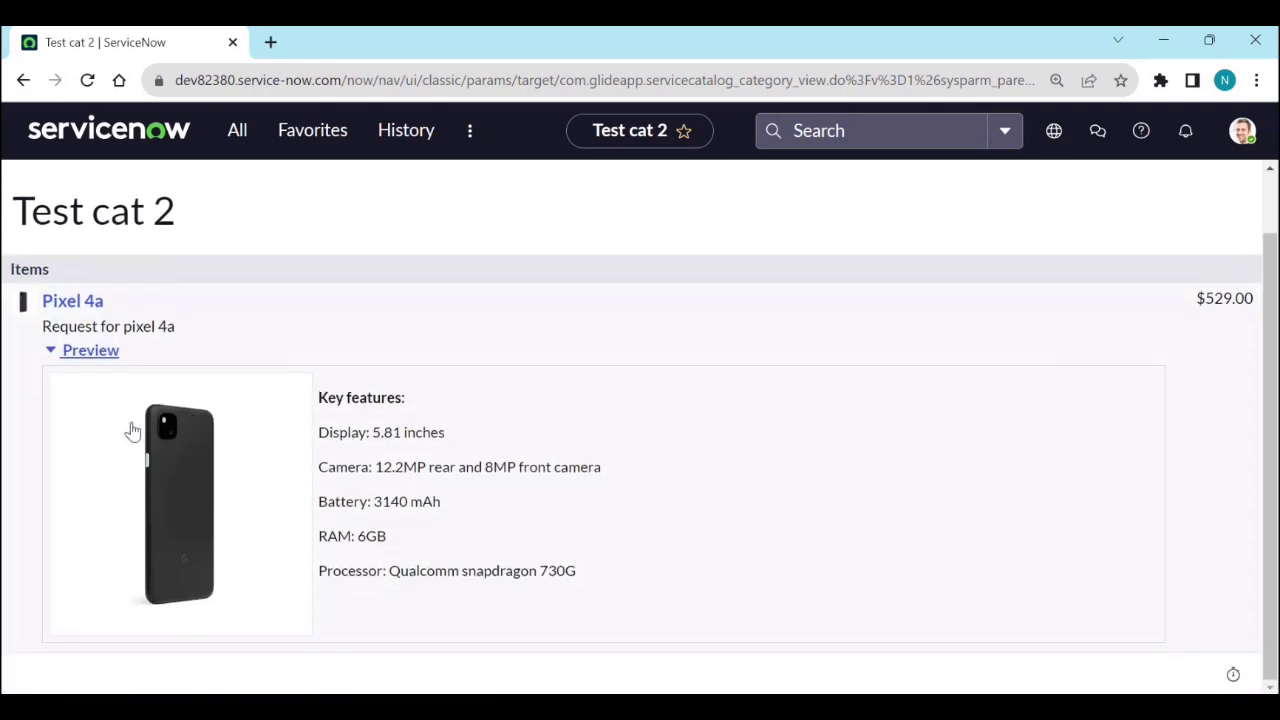
pyautogui.scroll(1, 239, 590)
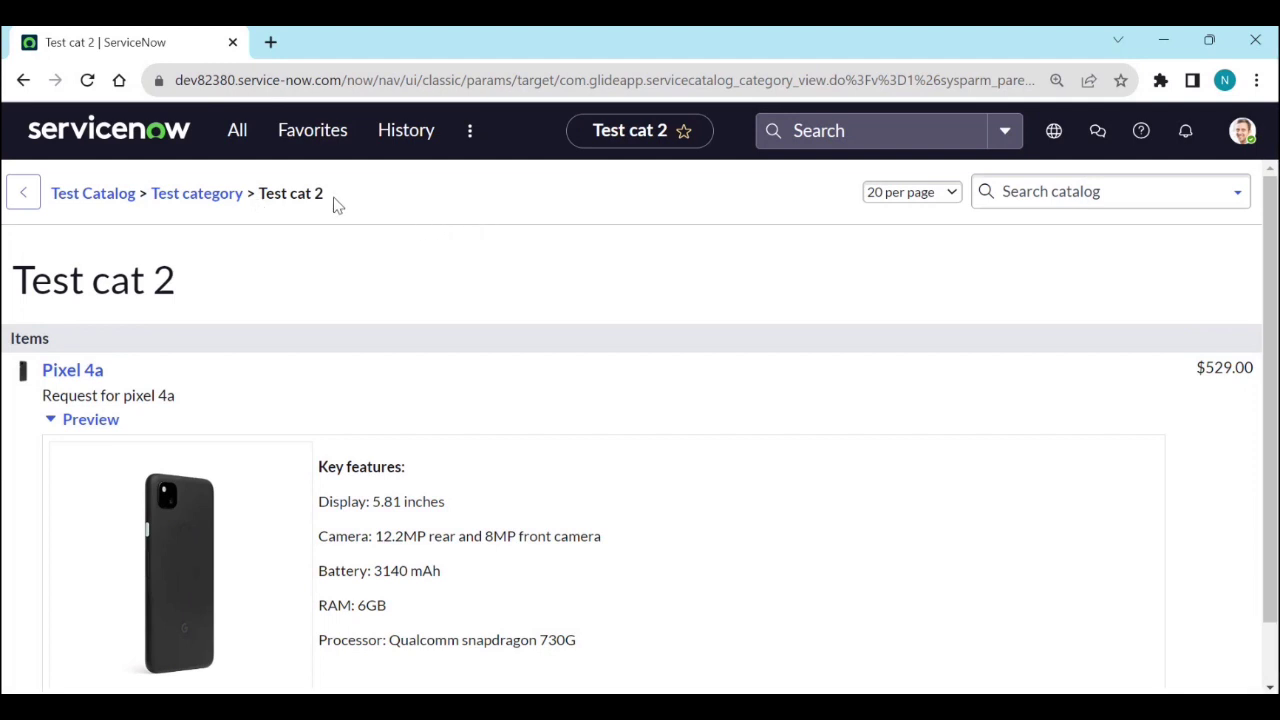
pyautogui.scroll(-1, 8, 395)
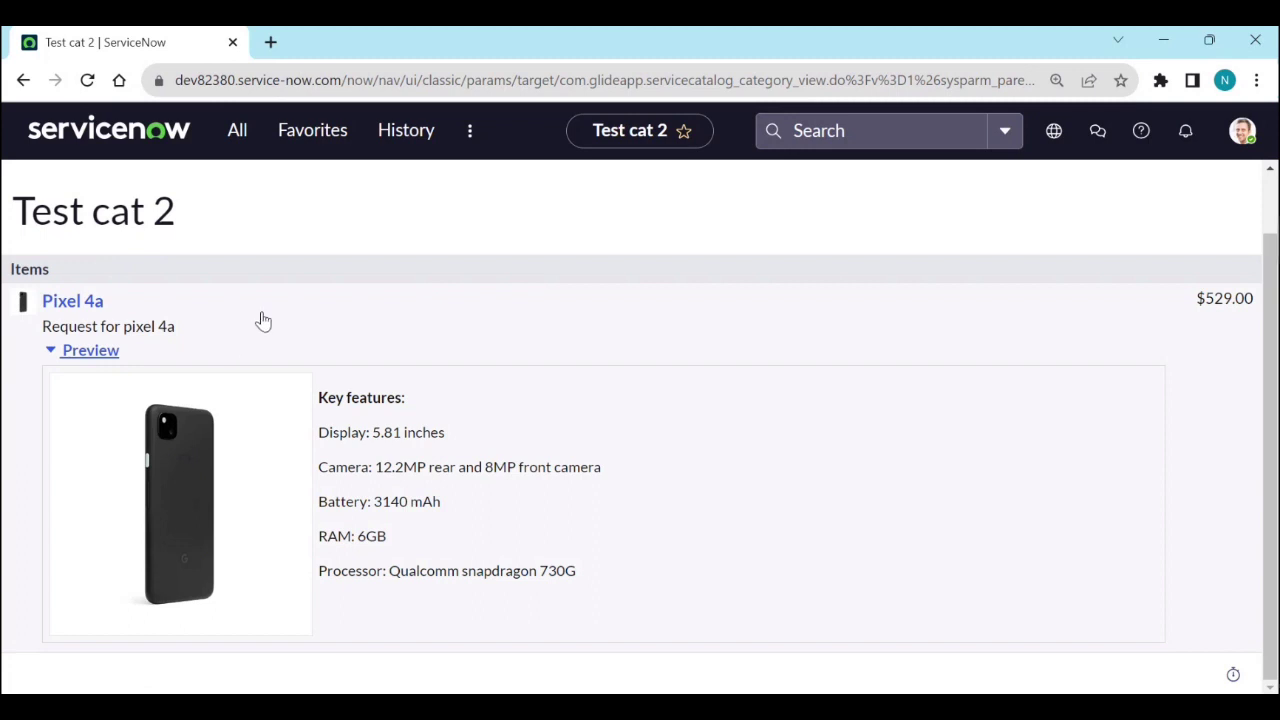
pyautogui.scroll(1, 428, 285)
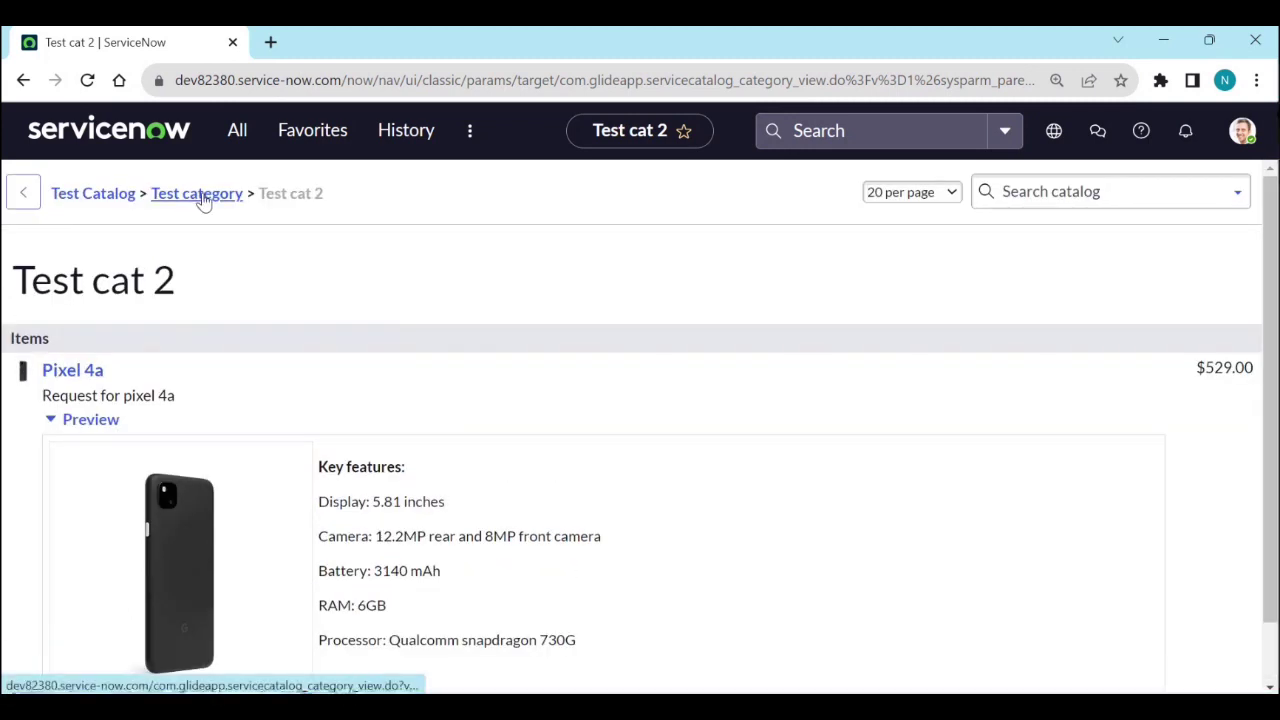
# Step: Open Test cat 2 directly from Test Catalog, check it and its parent Test category for related subcategories, and return to Test Catalog
pyautogui.scroll(-1, 230, 580)
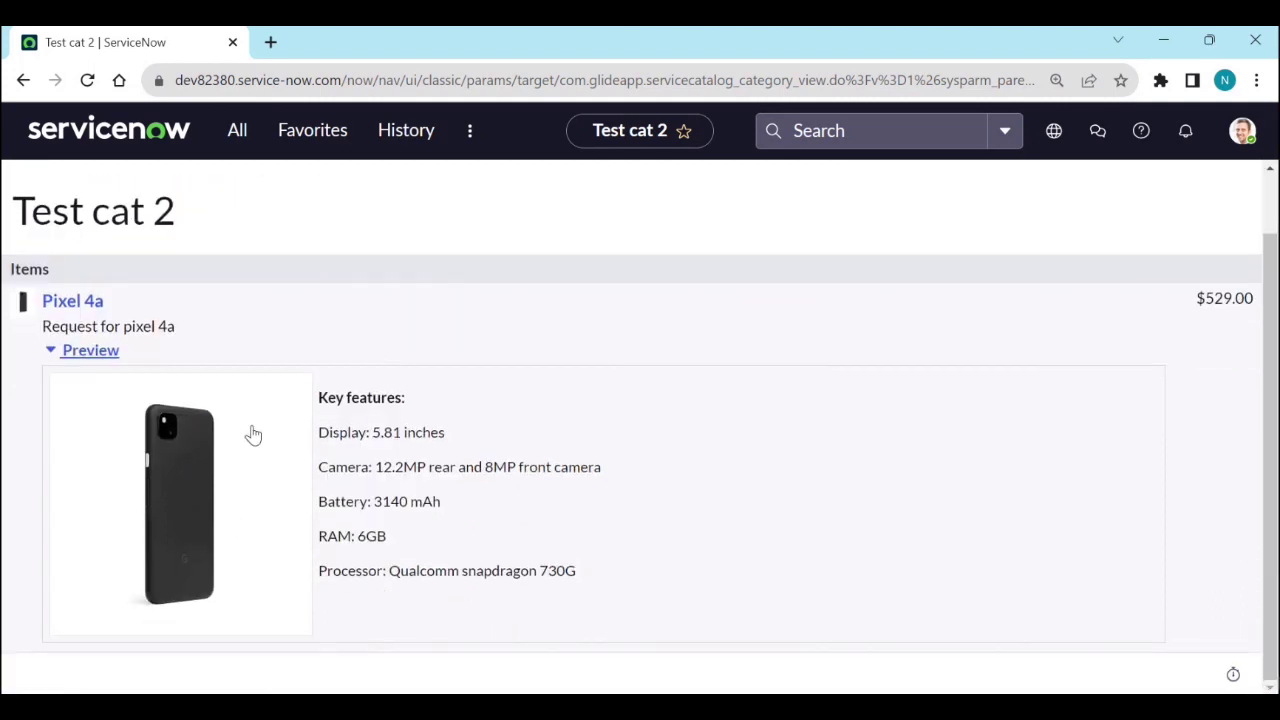
pyautogui.scroll(1, 262, 340)
pyautogui.click(103, 199)
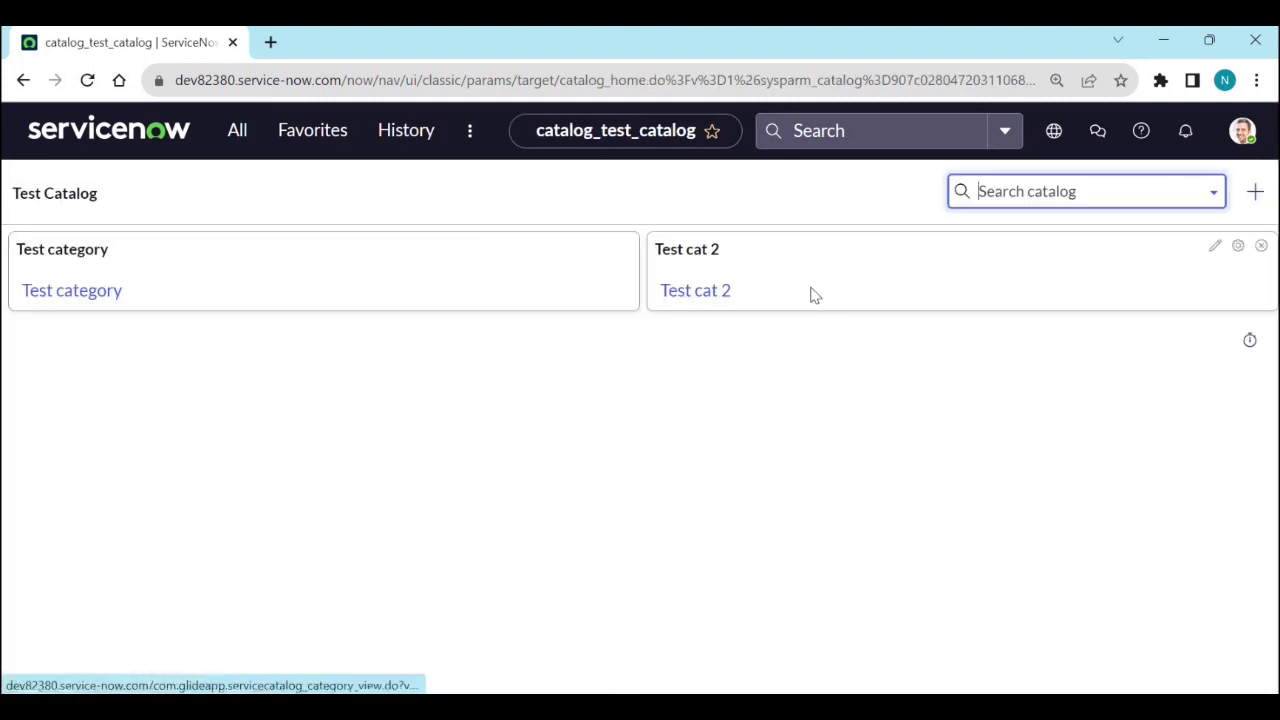
pyautogui.click(687, 250)
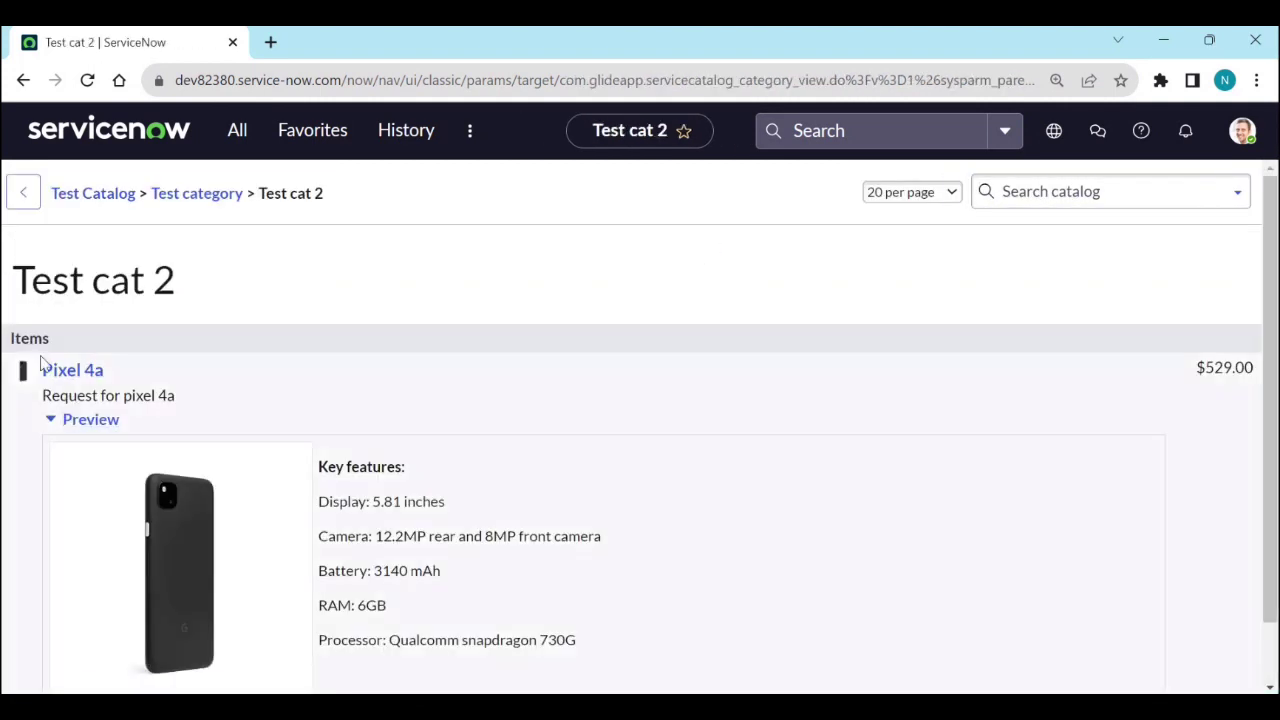
pyautogui.scroll(-1, 57, 471)
pyautogui.scroll(1, 200, 390)
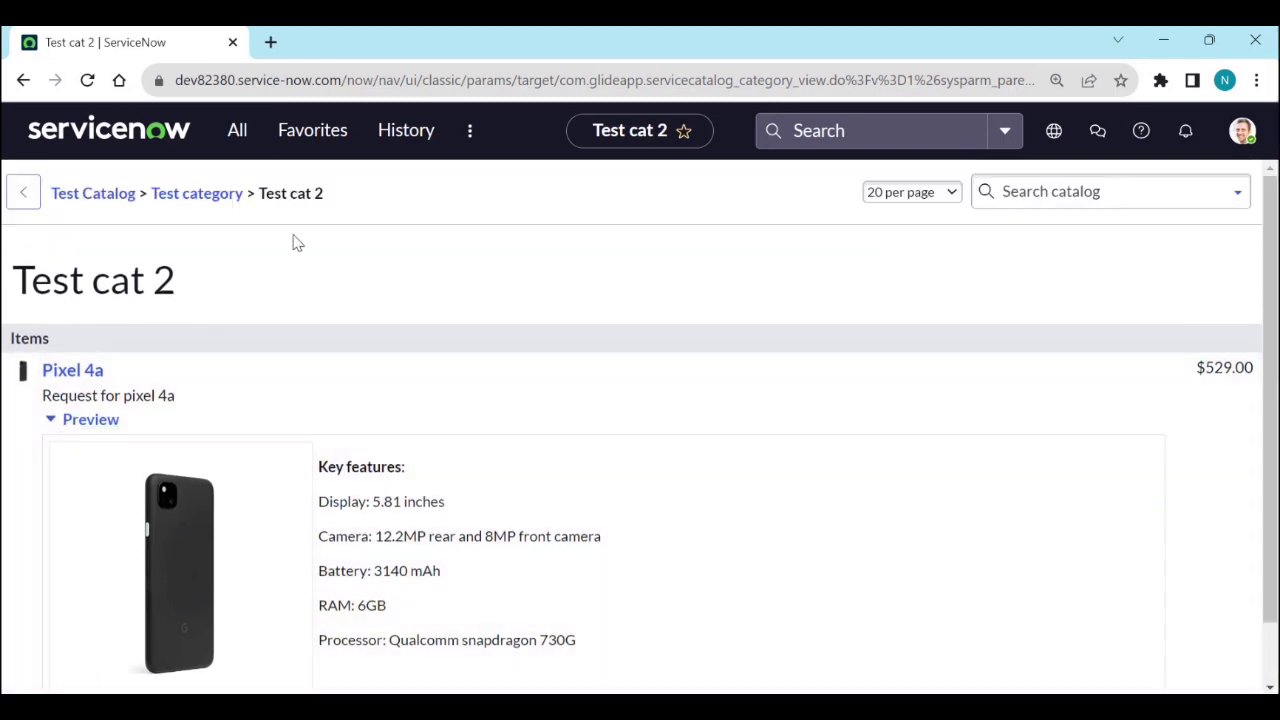
pyautogui.click(218, 207)
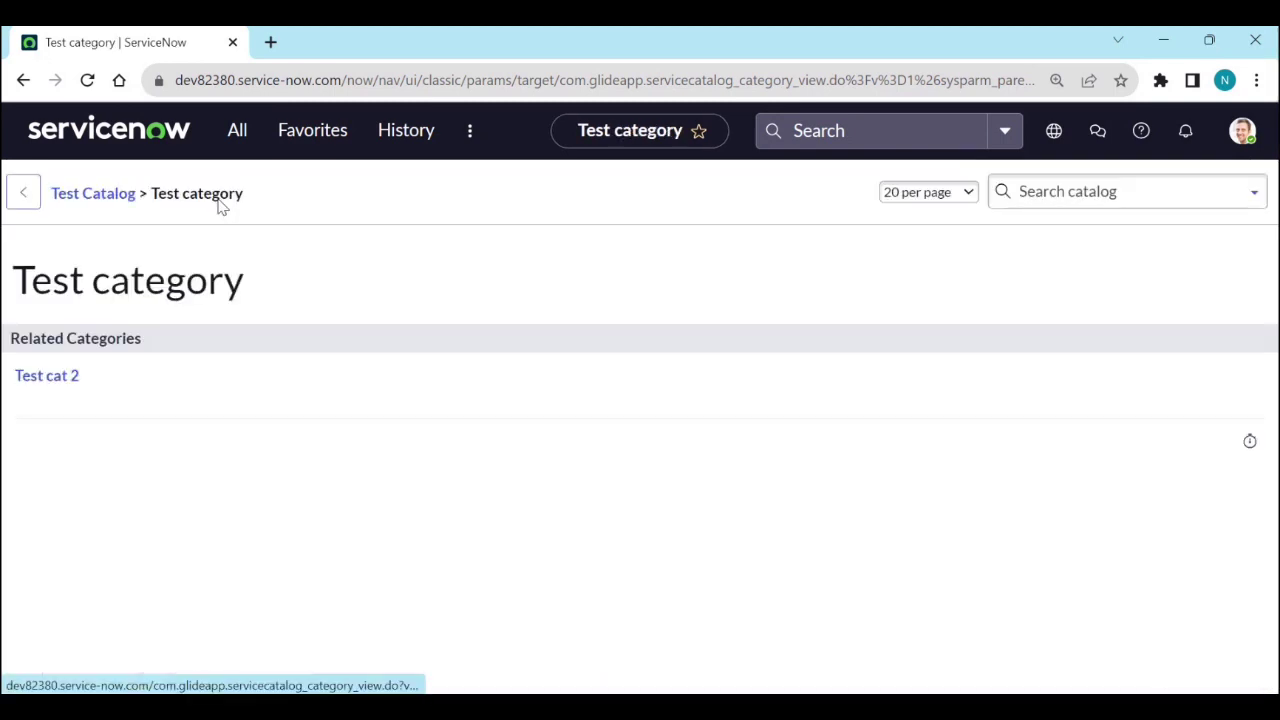
pyautogui.click(103, 204)
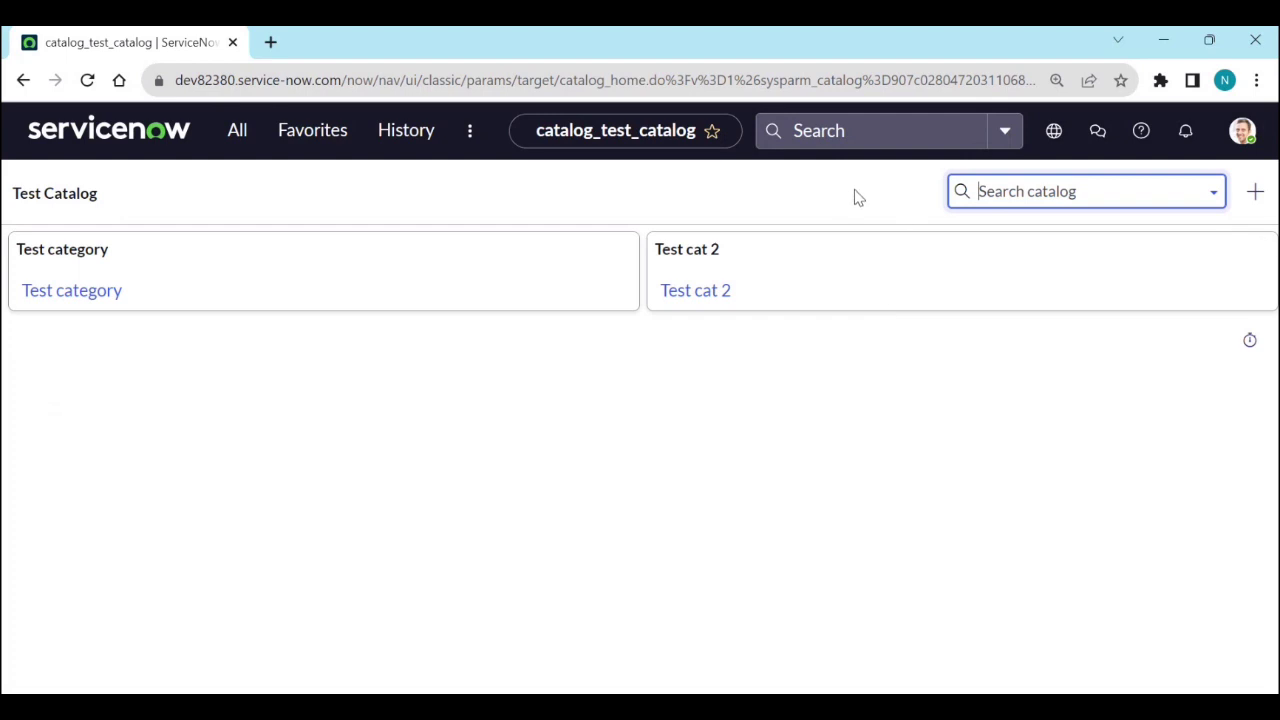
# Step: Browse the Service Catalog modules under Catalog Definitions in the navigator, from My Catalogs through the item, order guide and record producer entries
pyautogui.click(235, 133)
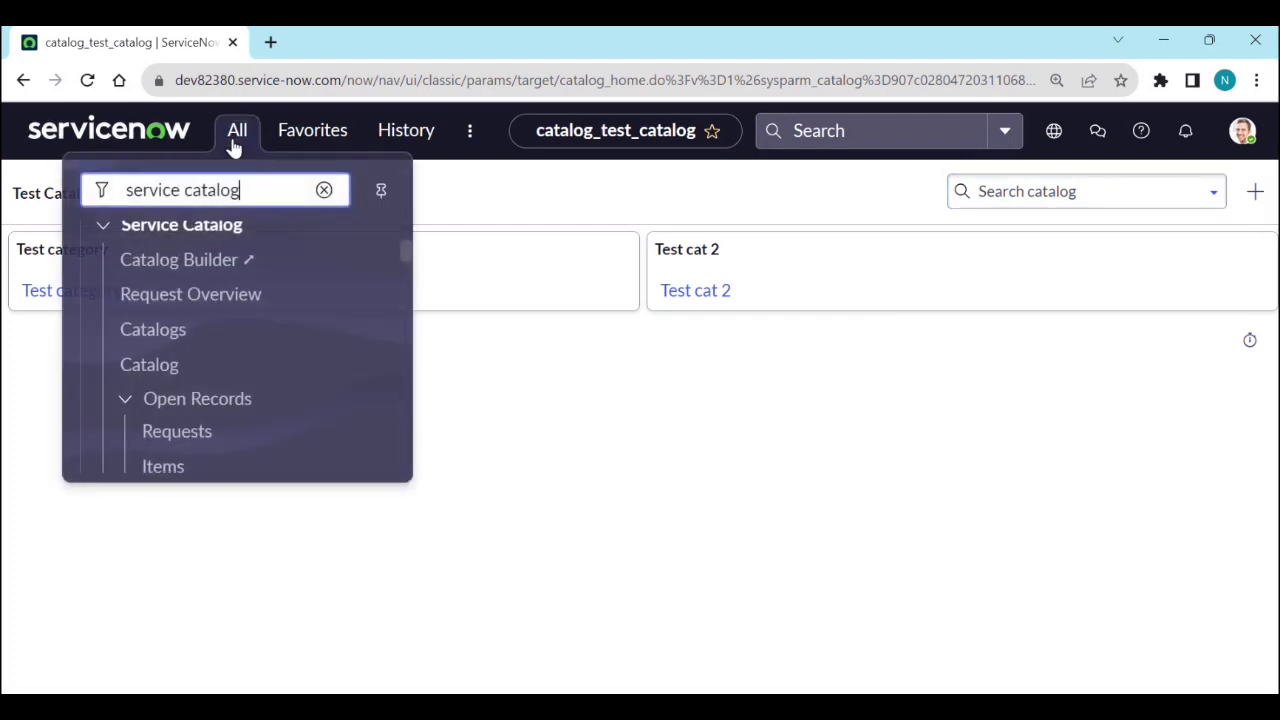
pyautogui.scroll(-3, 225, 370)
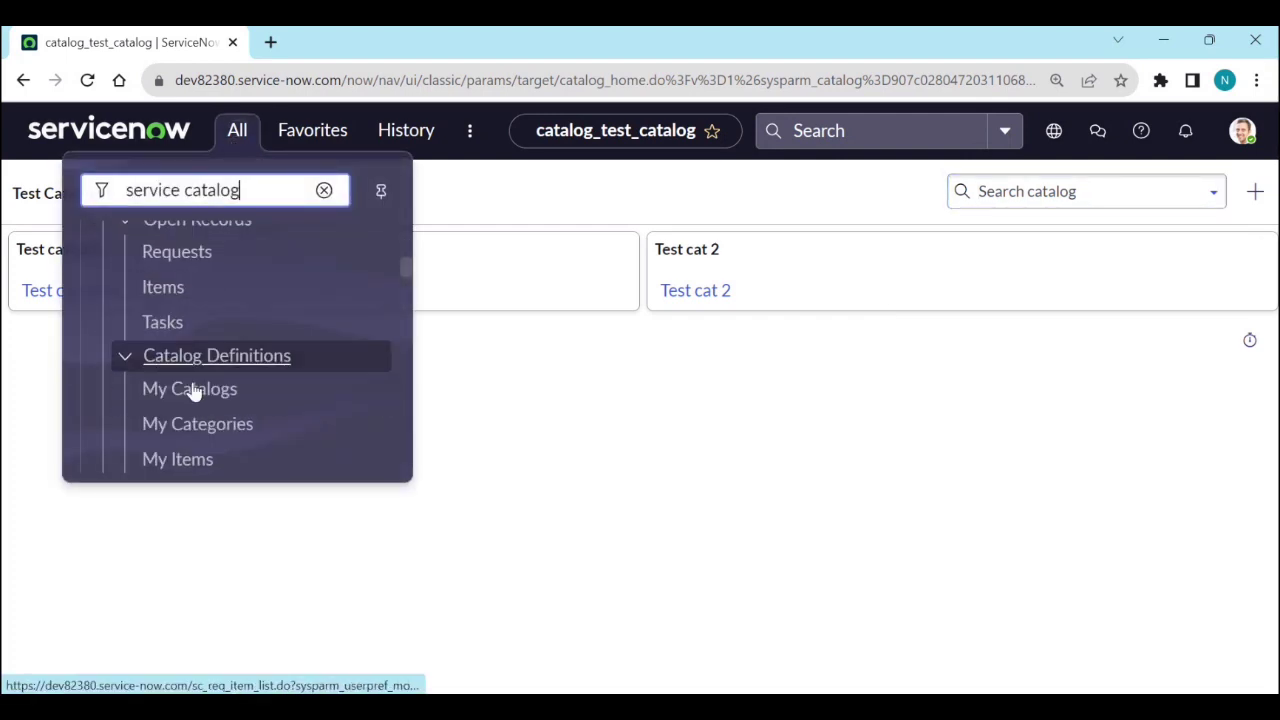
pyautogui.scroll(-1, 193, 383)
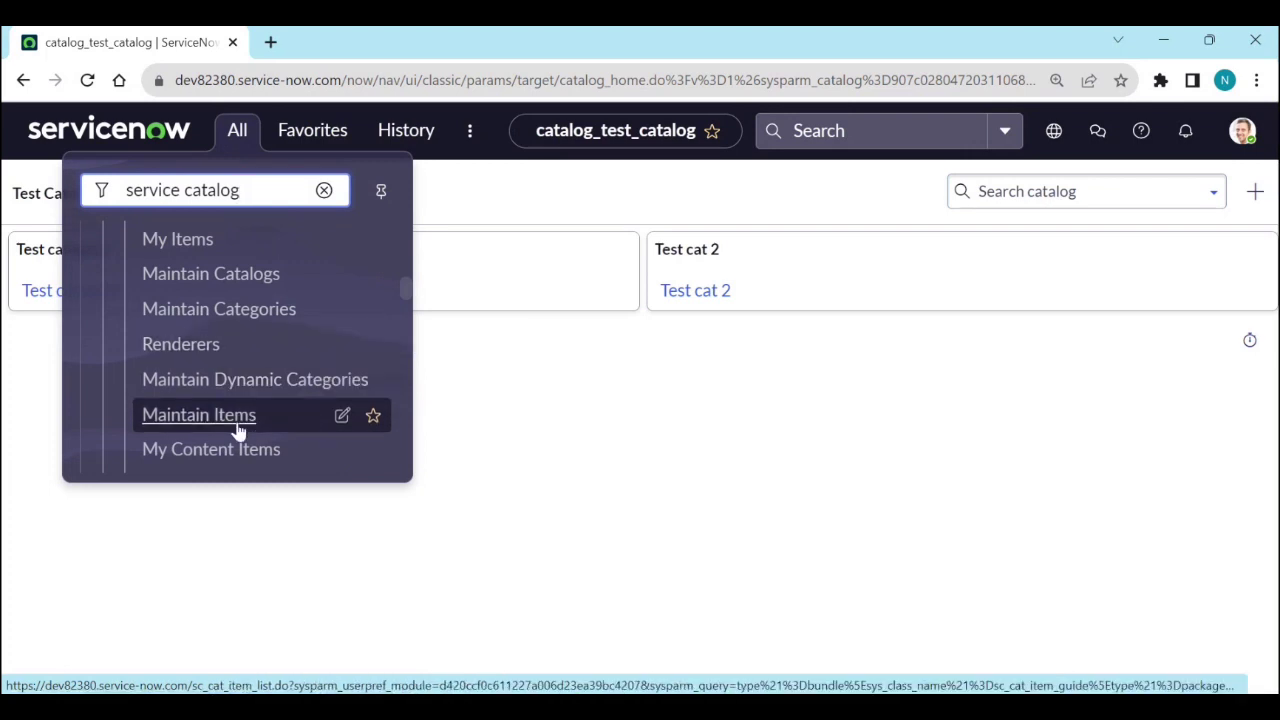
pyautogui.scroll(-1, 275, 428)
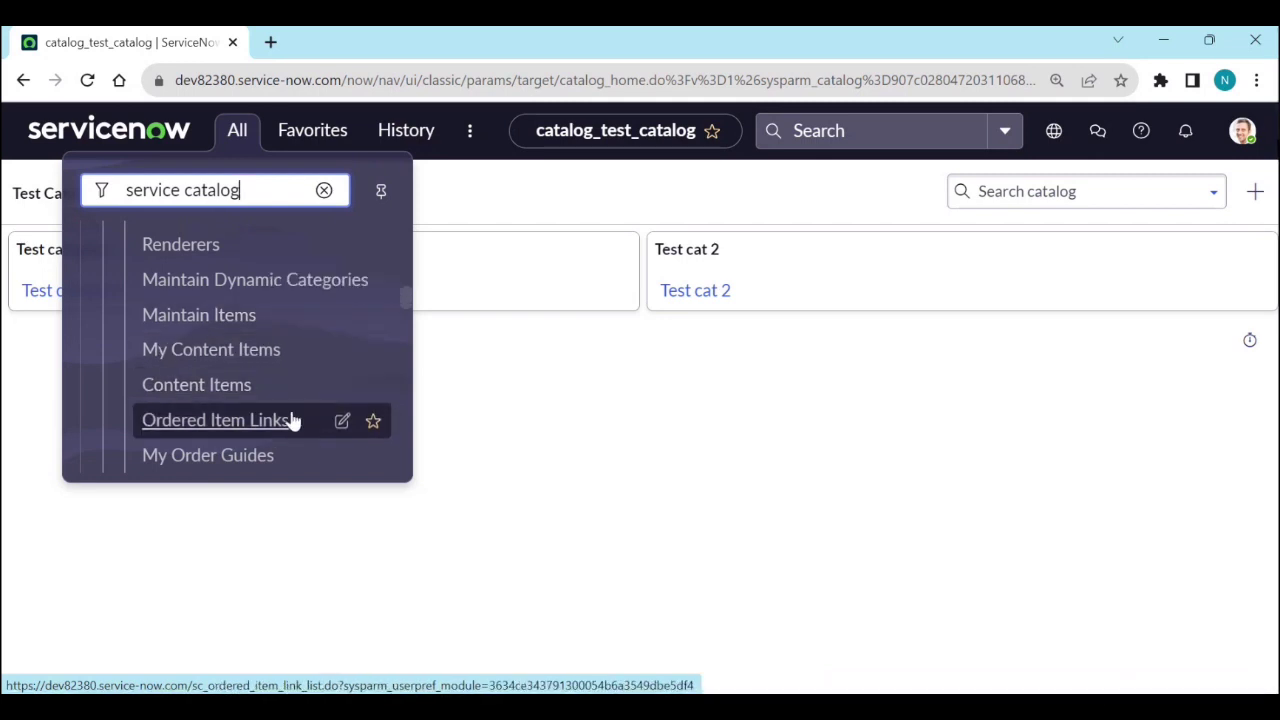
pyautogui.scroll(-2, 333, 432)
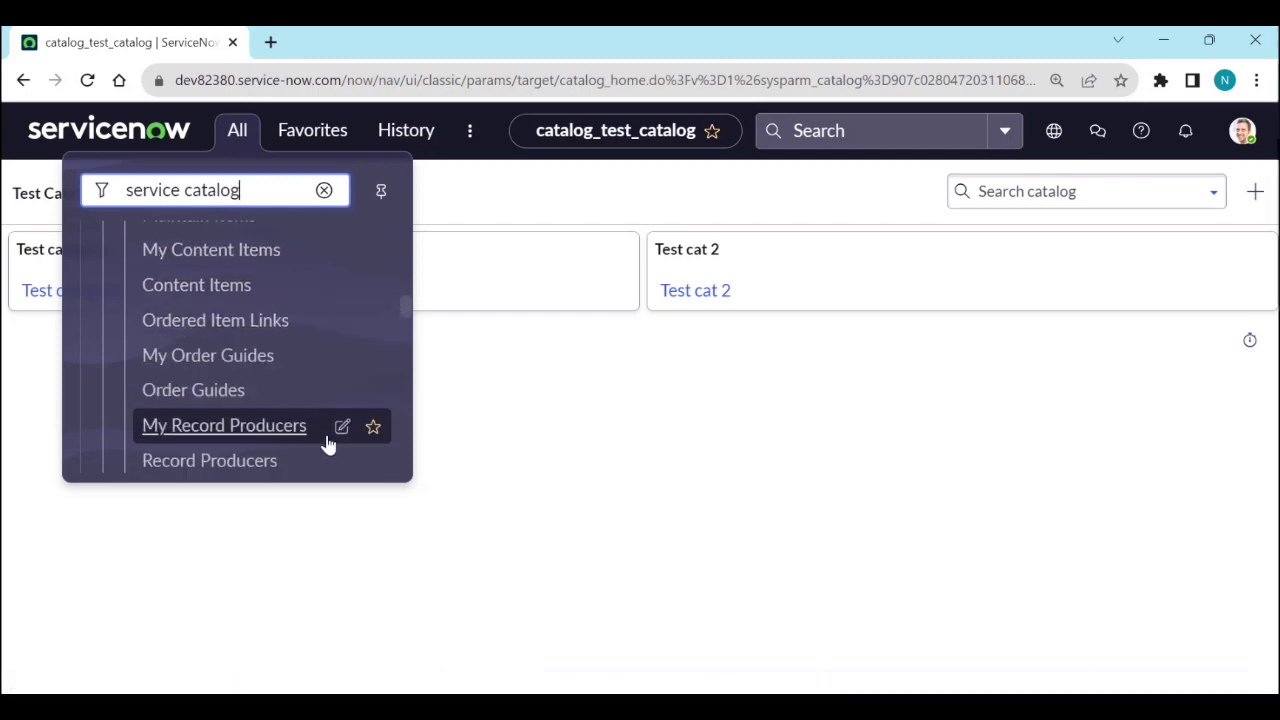